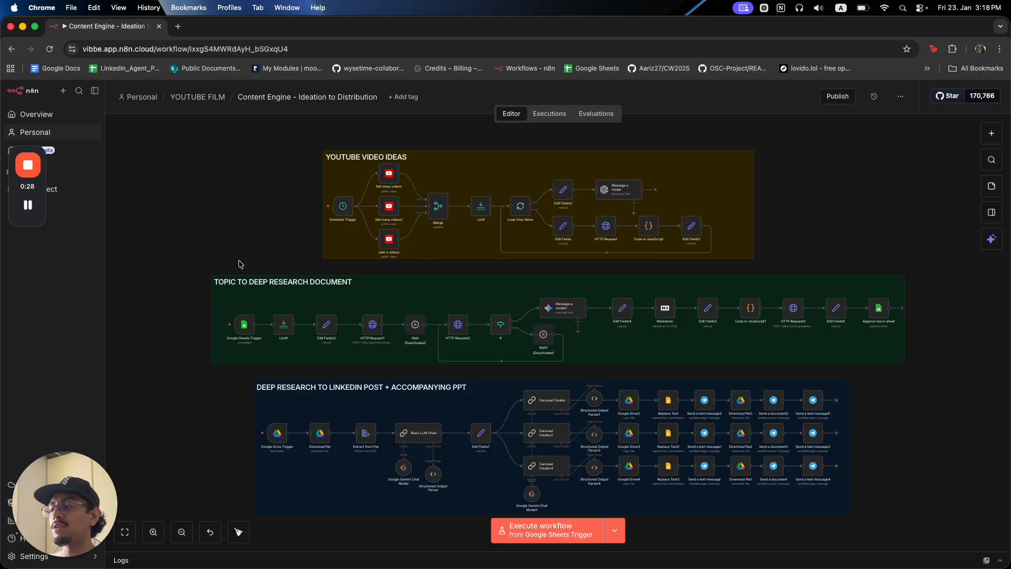
Open the Append row in sheet node's settings and launch its 'Distribution' spreadsheet in a new tab.
scroll(606, 462, down, 2)
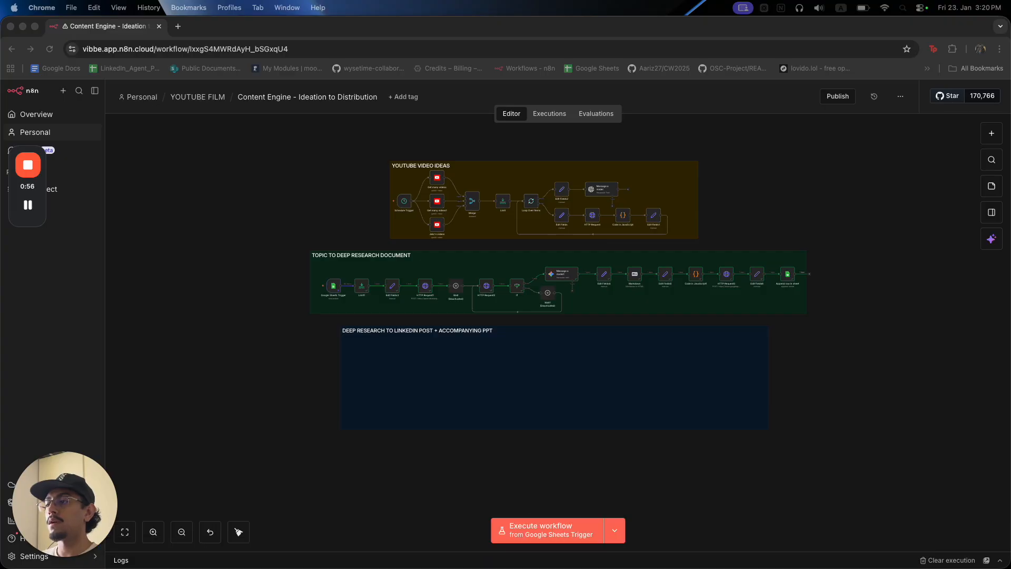
double_click(789, 279)
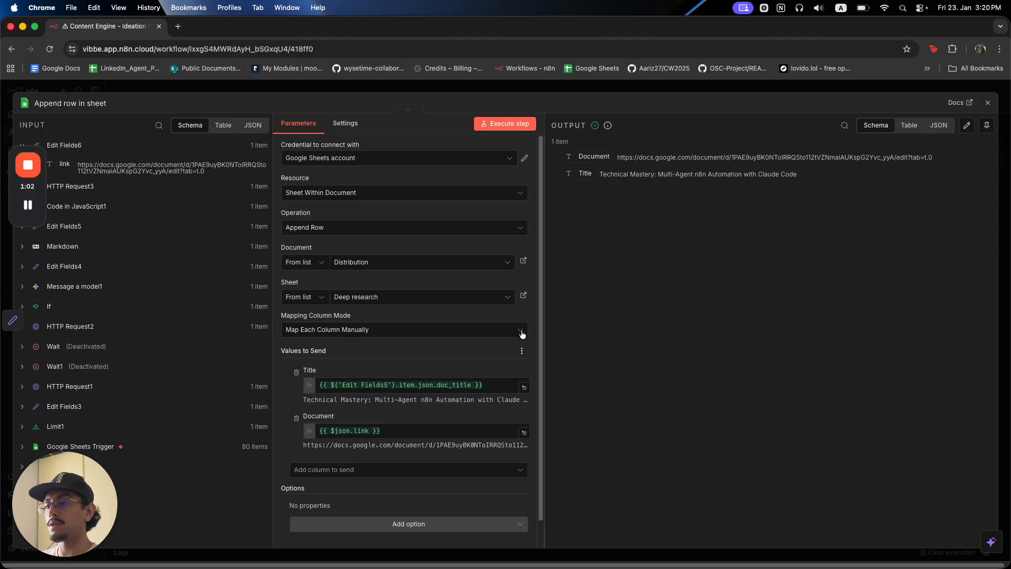
click(524, 296)
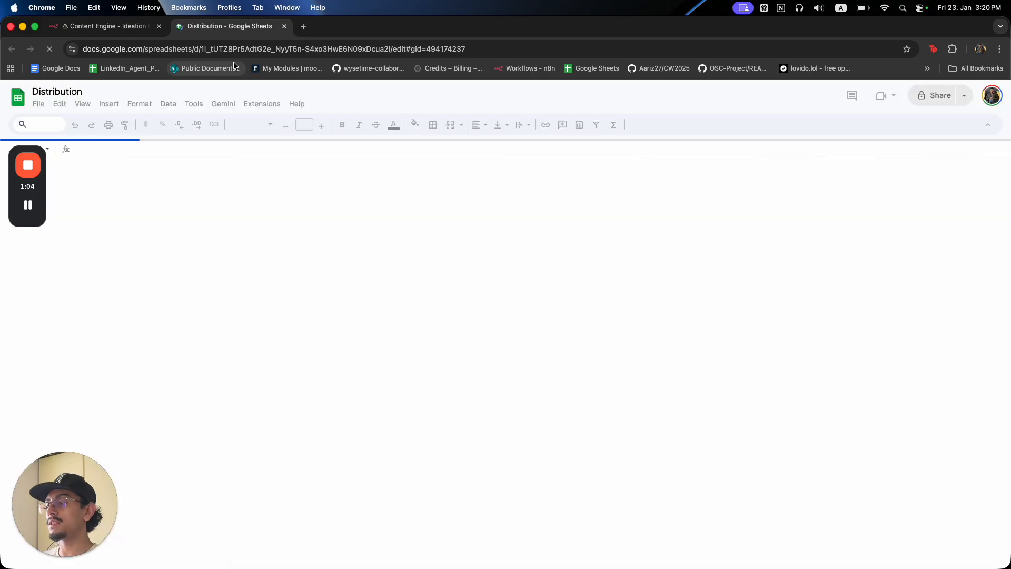
Inspect the sheet's latest rows and follow cell B7's link to the Gemini Research Report.
click(332, 252)
click(179, 227)
click(112, 240)
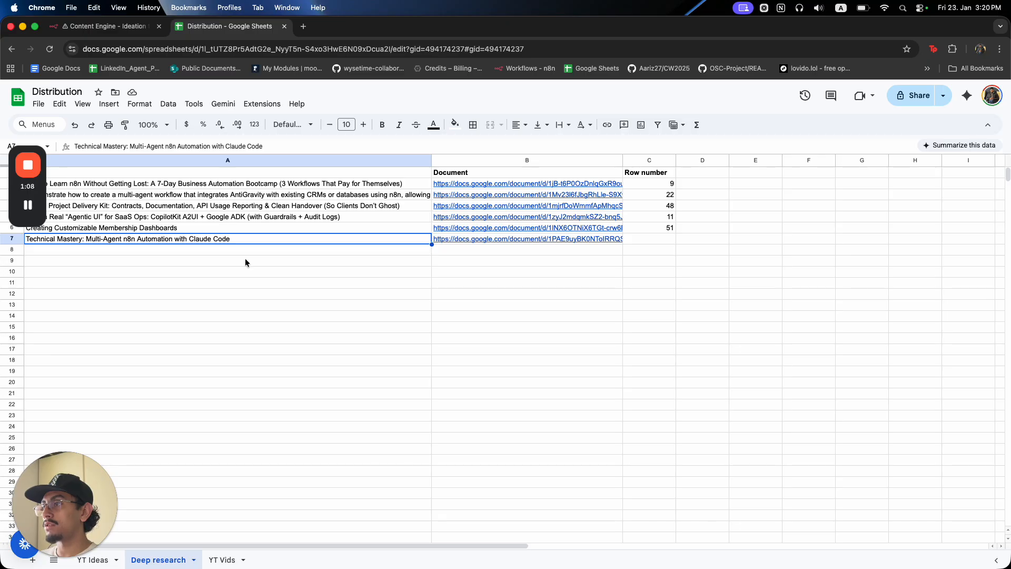
drag(220, 258, 330, 273)
click(476, 238)
click(376, 301)
click(468, 241)
click(476, 256)
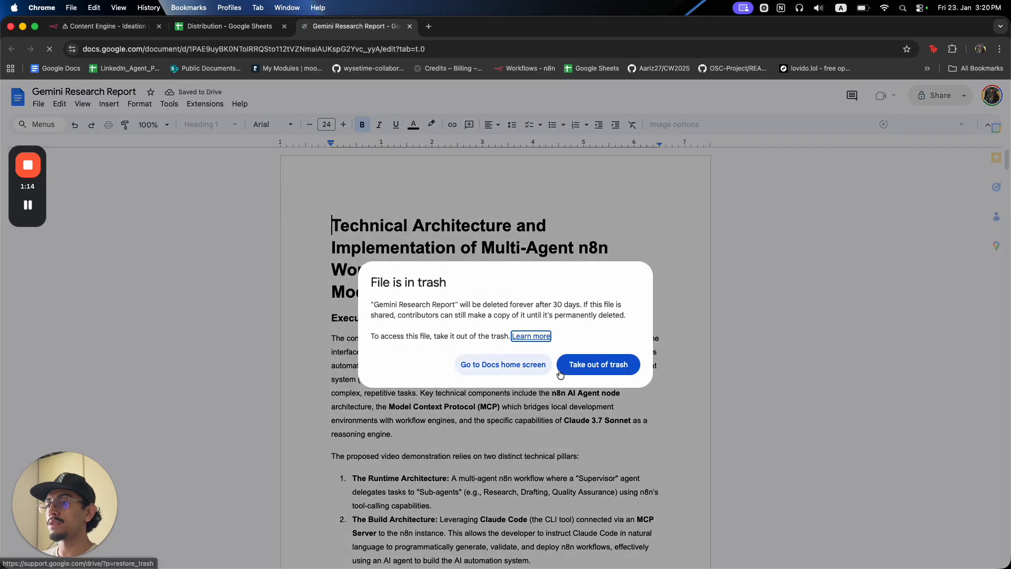
Take the Gemini Research Report out of the trash and look over the document.
click(585, 364)
scroll(576, 365, down, 20)
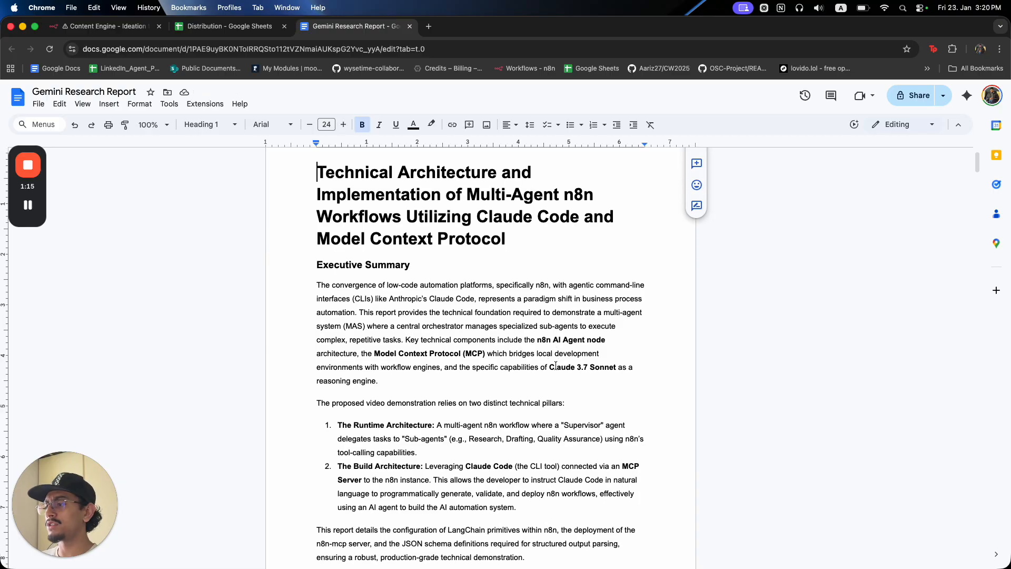
scroll(556, 365, up, 20)
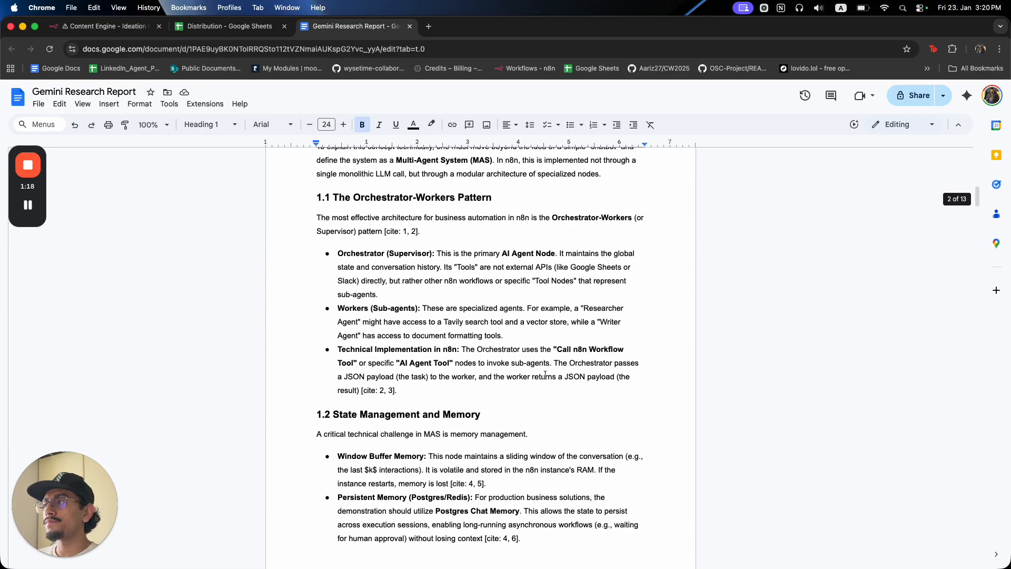
key(super+t)
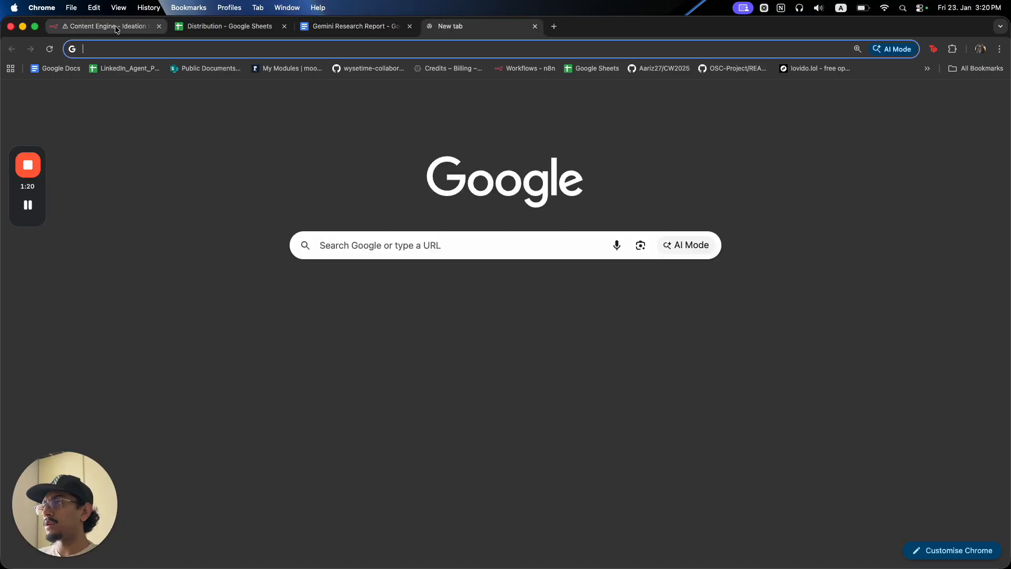
Close the Append row in sheet settings and review HTTP Request3's query and body parameters.
click(116, 27)
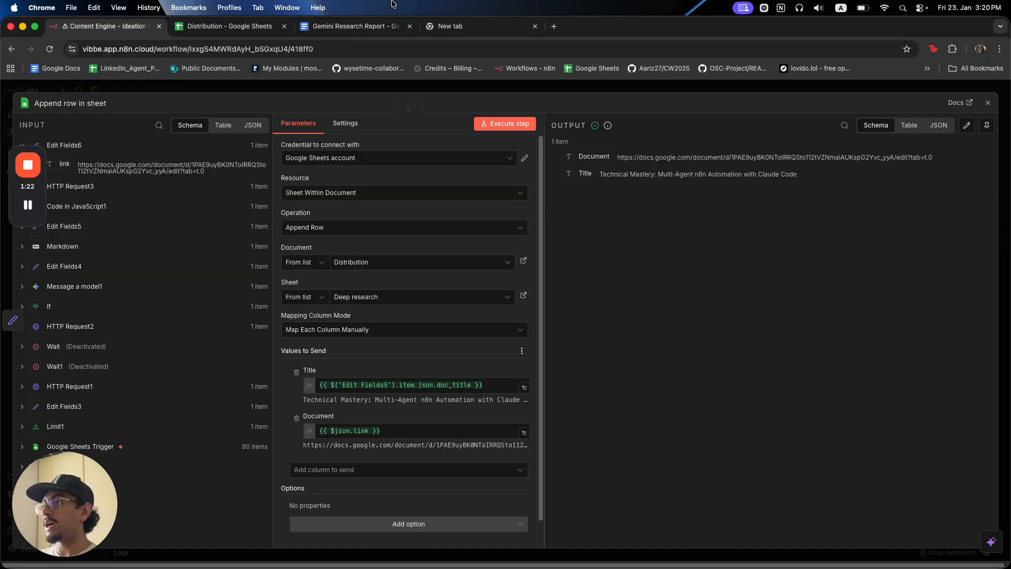
click(470, 87)
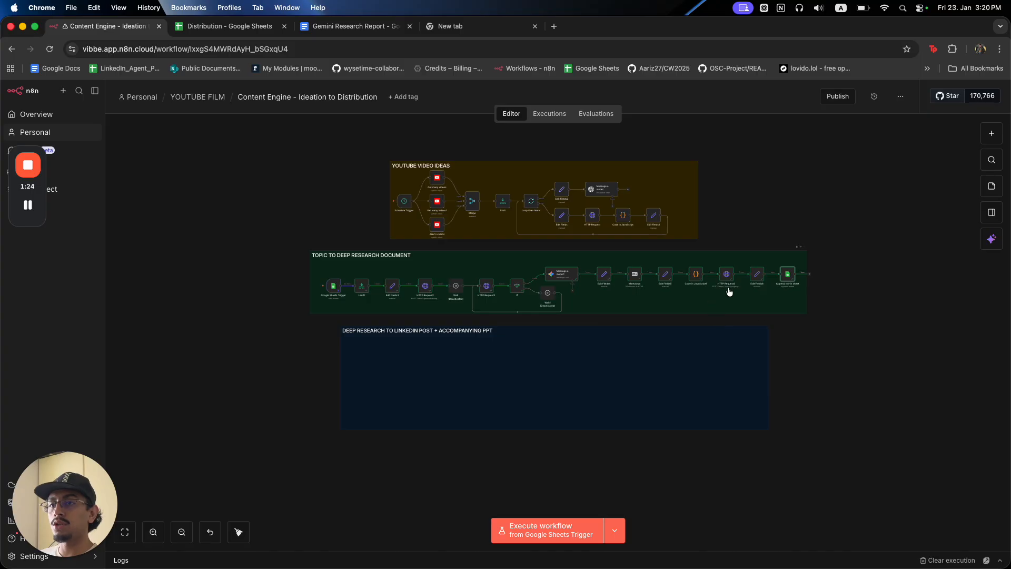
scroll(722, 286, up, 3)
double_click(726, 280)
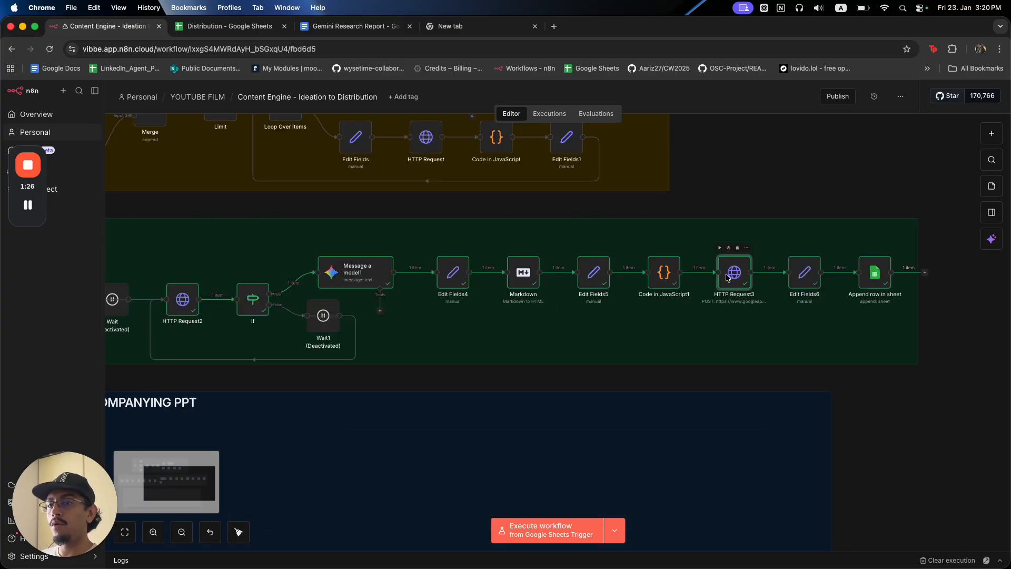
scroll(336, 300, down, 10)
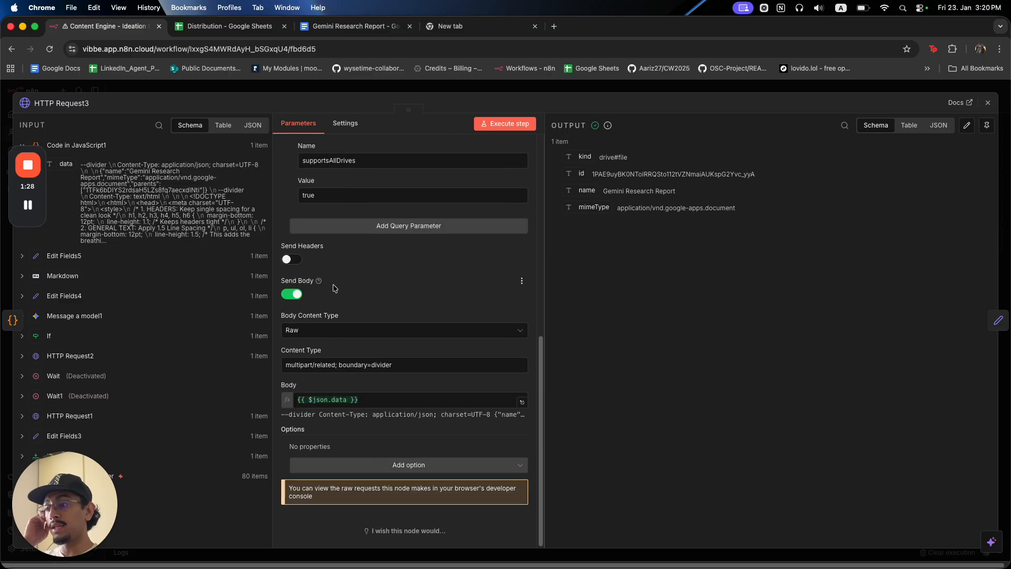
scroll(433, 257, up, 4)
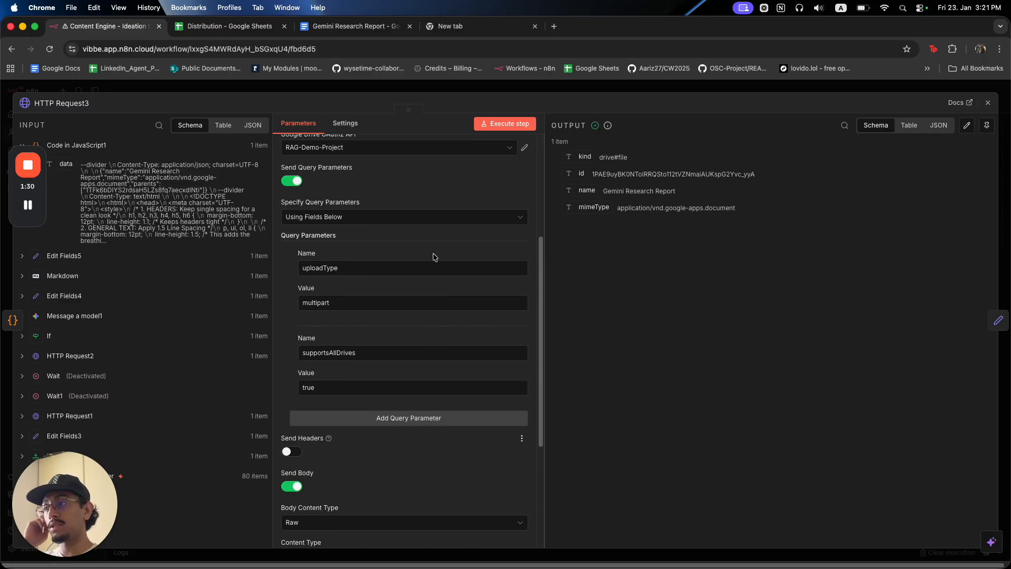
click(560, 87)
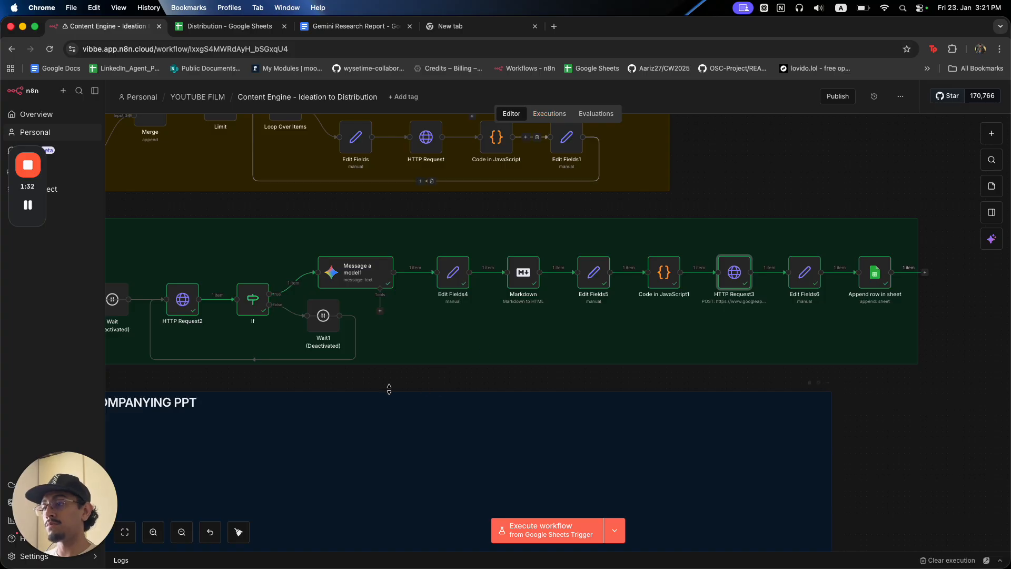
Pan the canvas to bring the empty LinkedIn post section into view.
drag(352, 393, 451, 347)
scroll(445, 348, down, 3)
drag(398, 371, 500, 333)
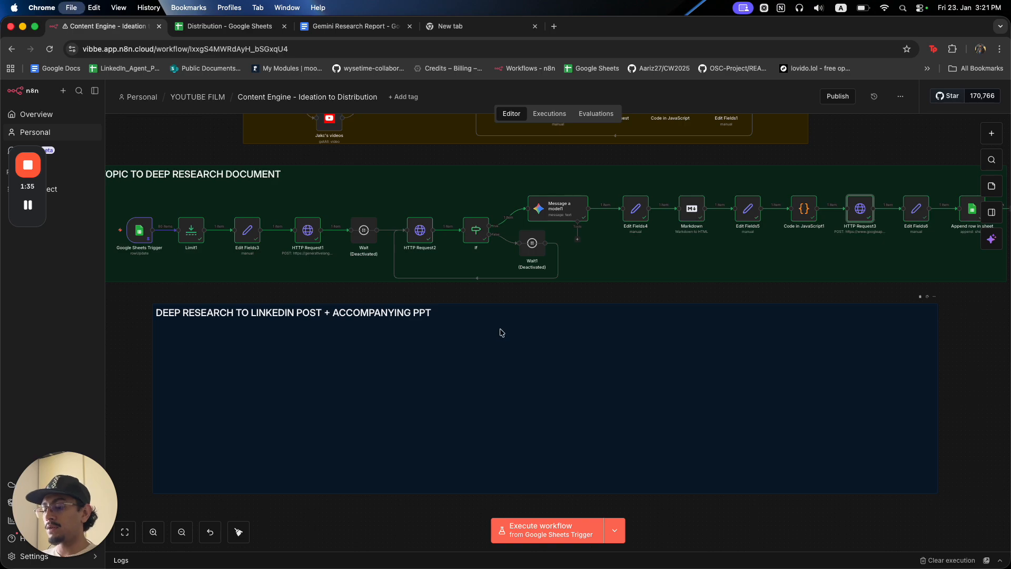
key(super+t)
In the YouTube Drive folder, move the duplicate Gemini Research Report to the trash.
text(you)
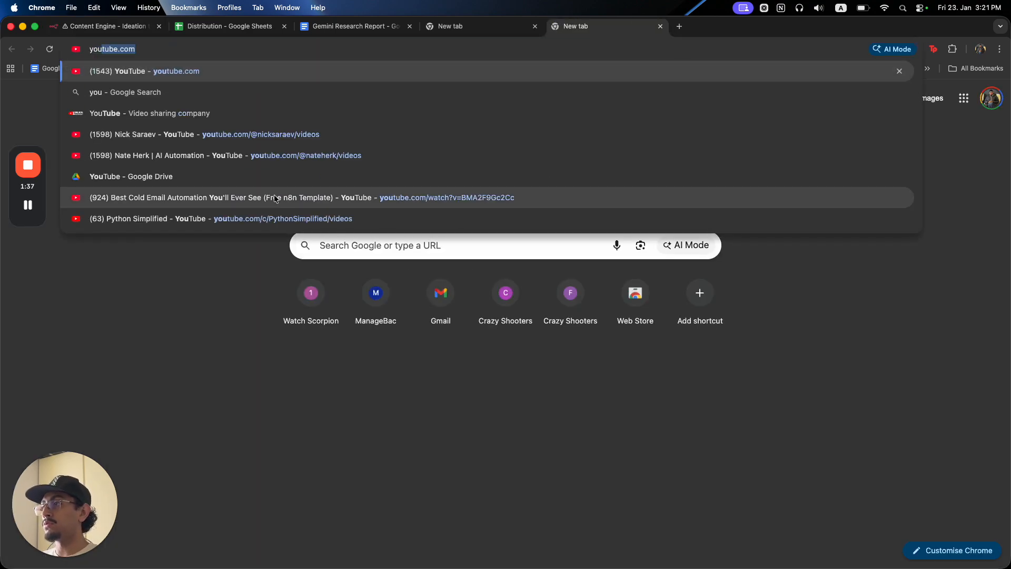
click(267, 180)
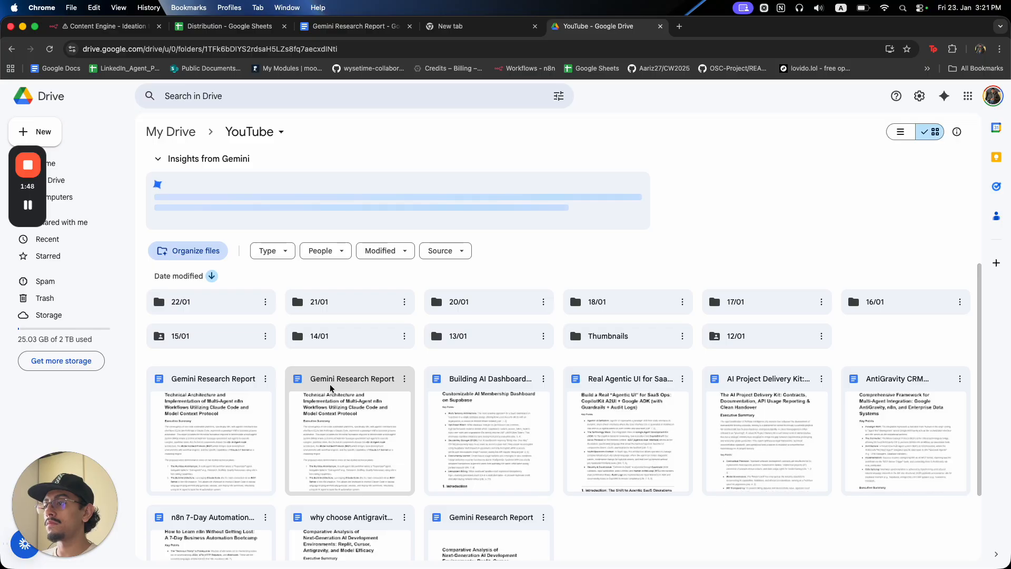
click(404, 379)
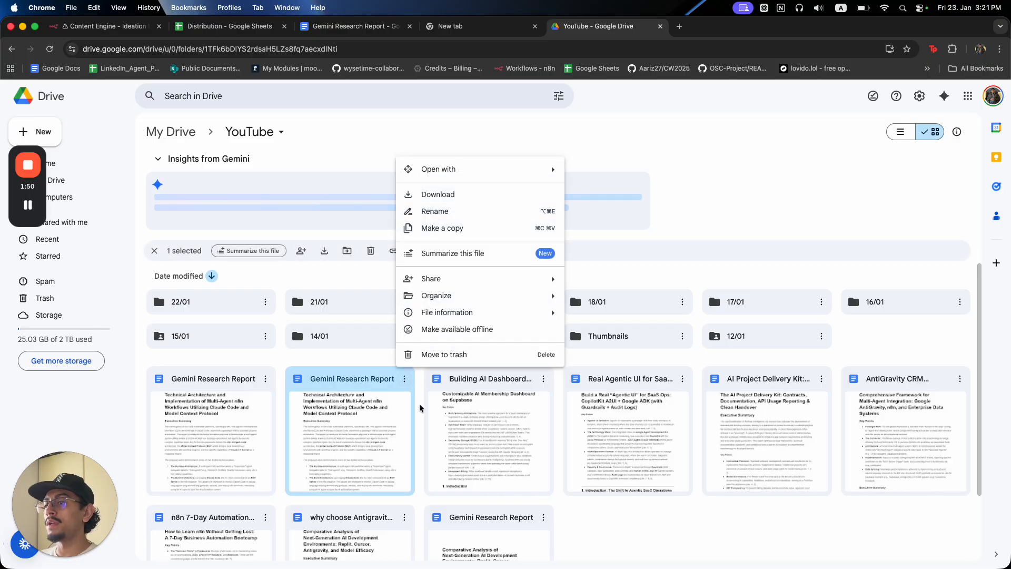
click(448, 371)
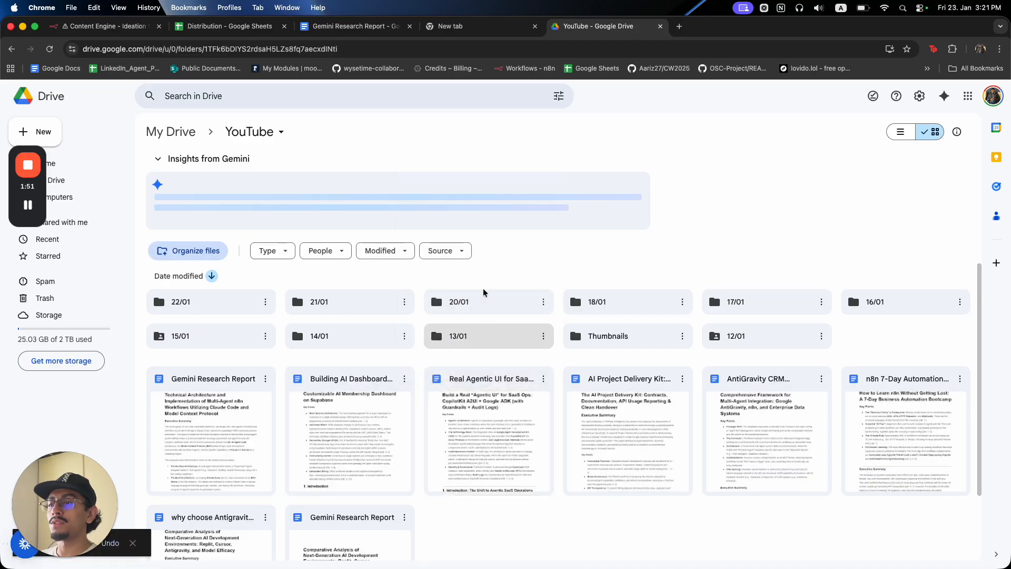
Confirm cell B7 still opens the report, close the extra tabs, and return to n8n.
click(355, 26)
click(227, 26)
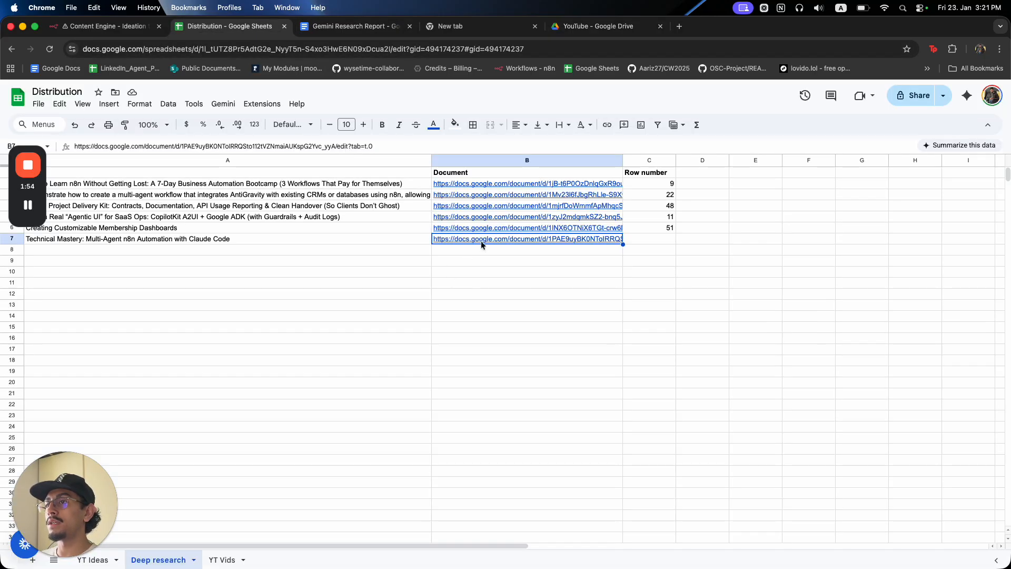
click(485, 256)
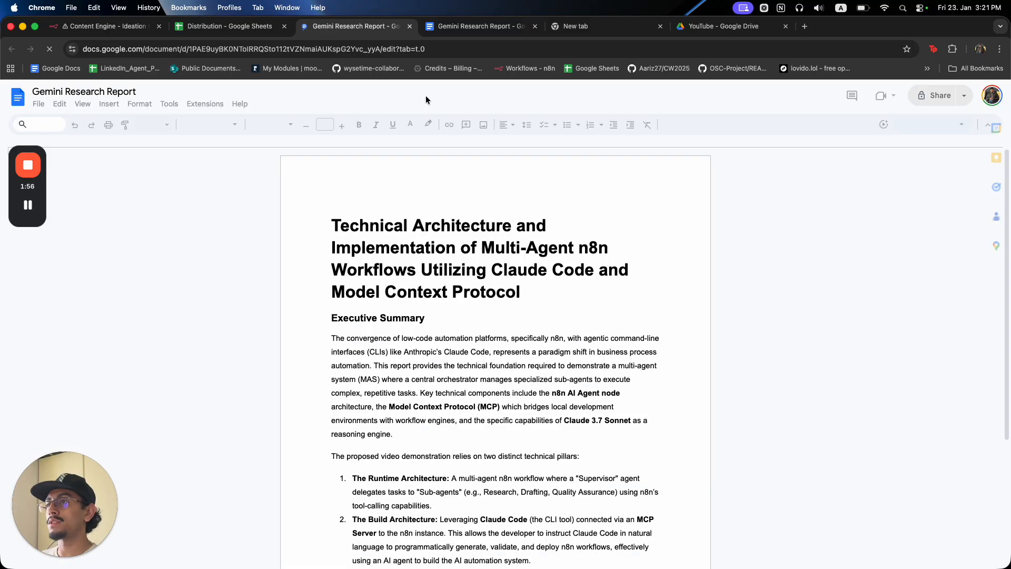
key(super+w)
click(371, 29)
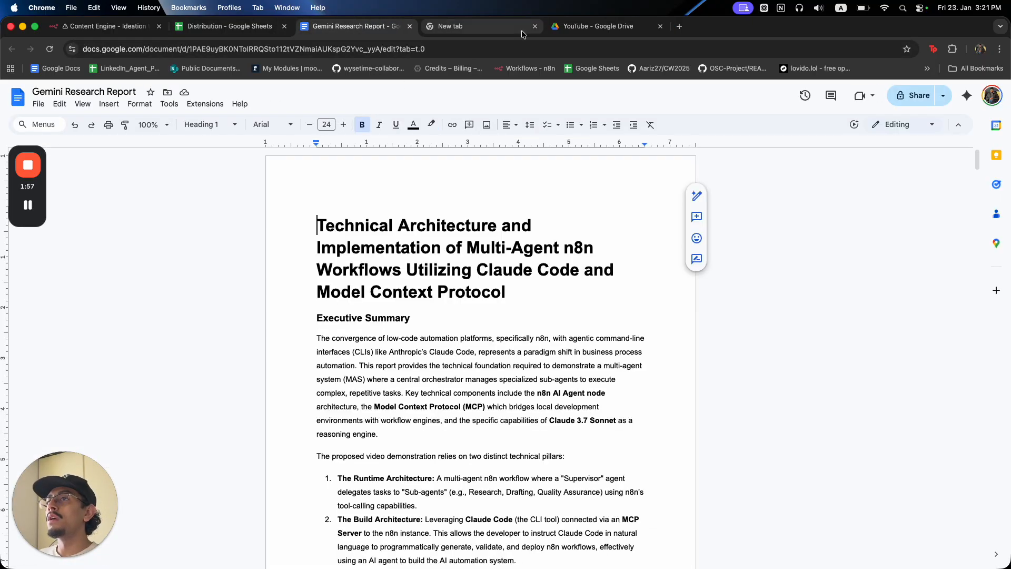
click(584, 31)
click(513, 32)
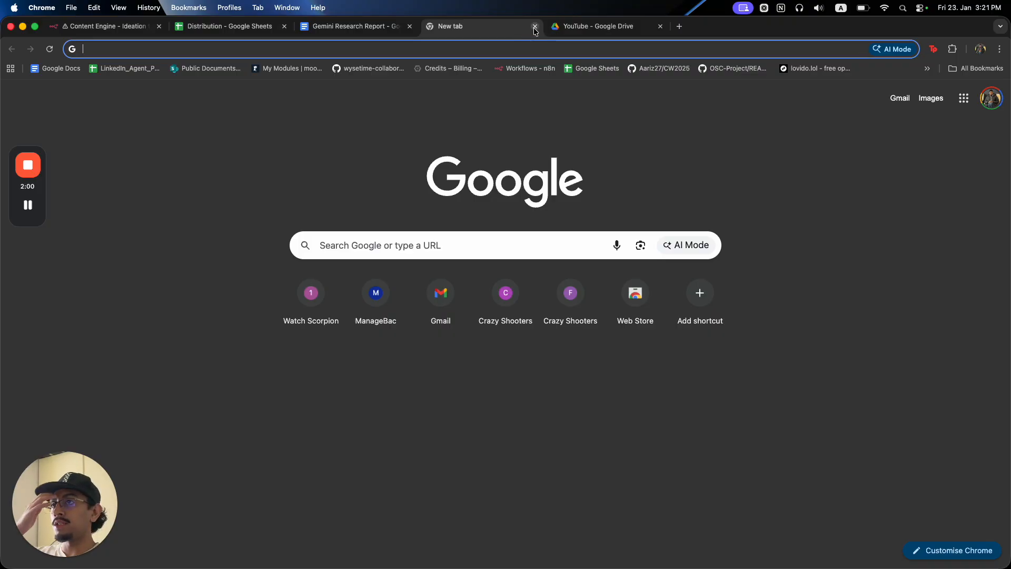
click(535, 26)
click(97, 32)
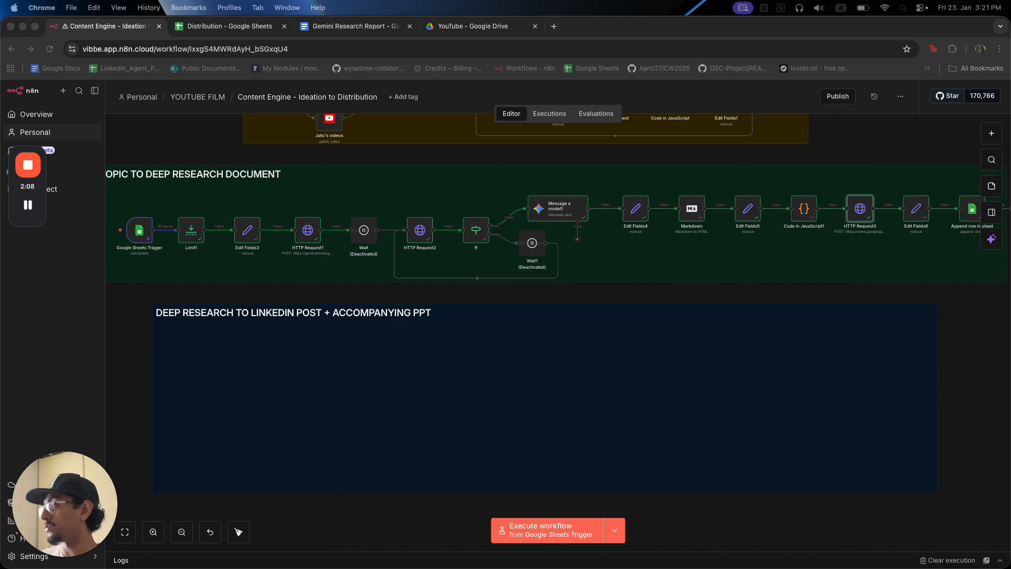
Add a Google Drive trigger that watches a specific file.
click(268, 377)
key(Tab)
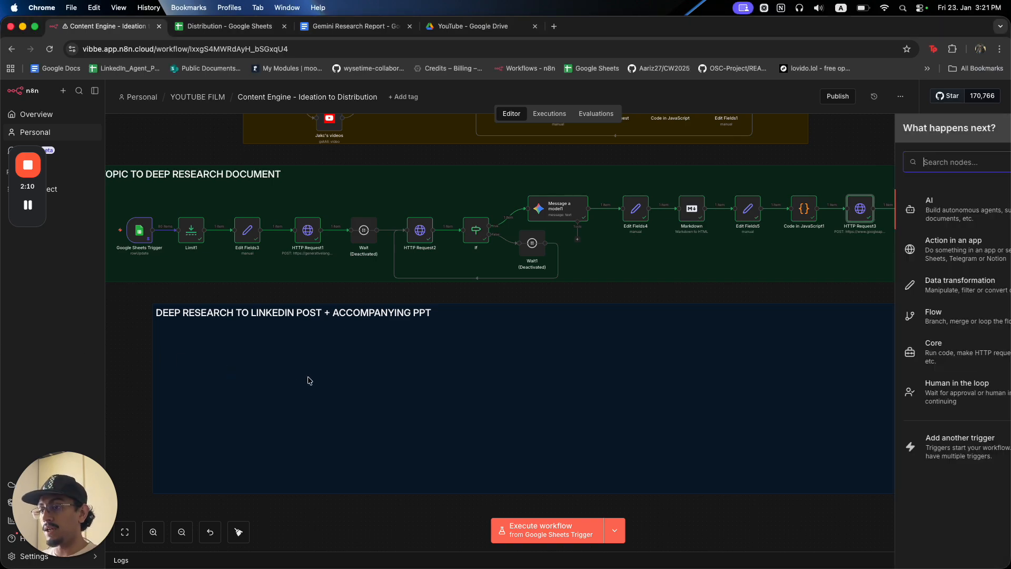
text(drive)
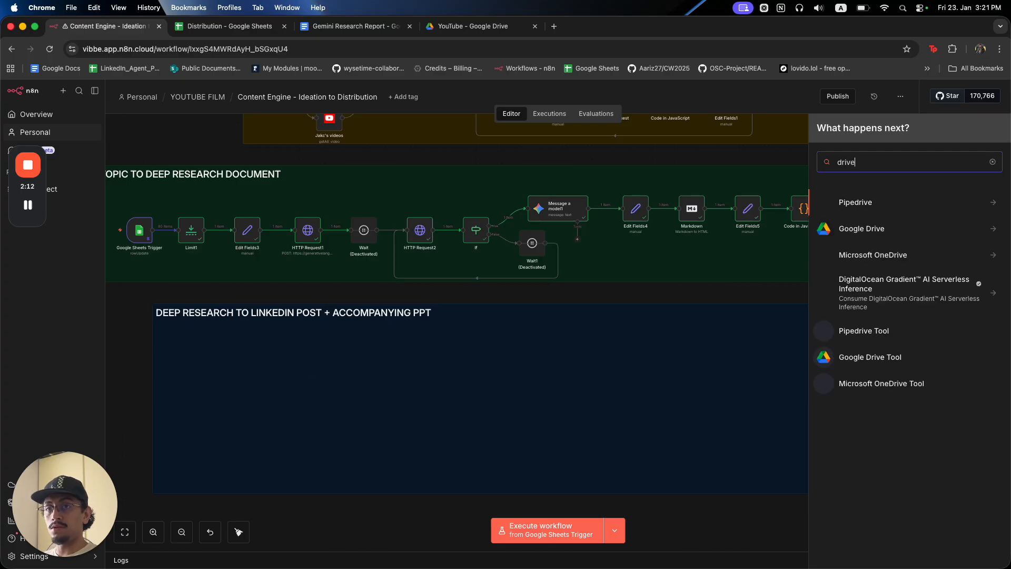
click(861, 228)
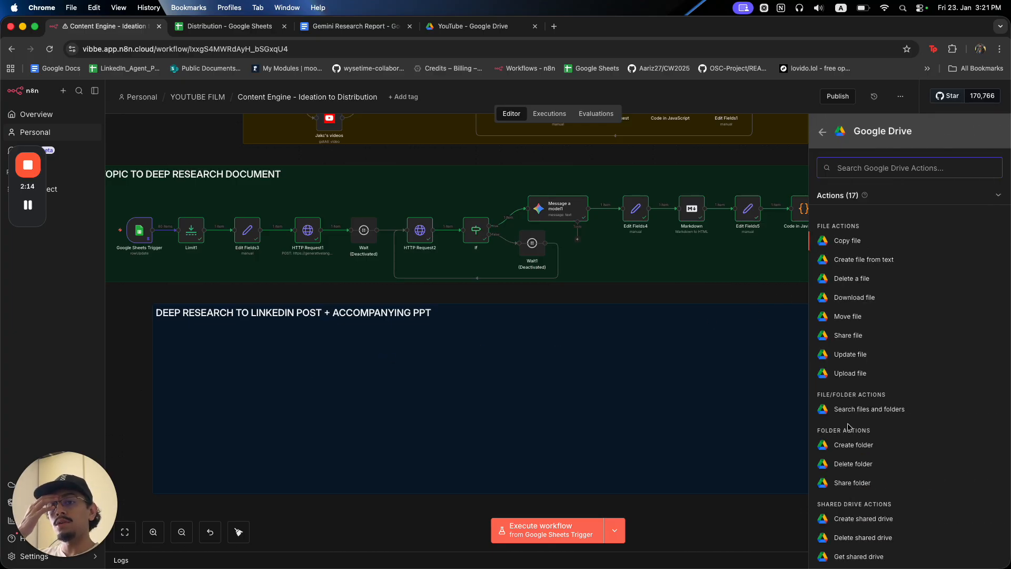
scroll(852, 433, down, 3)
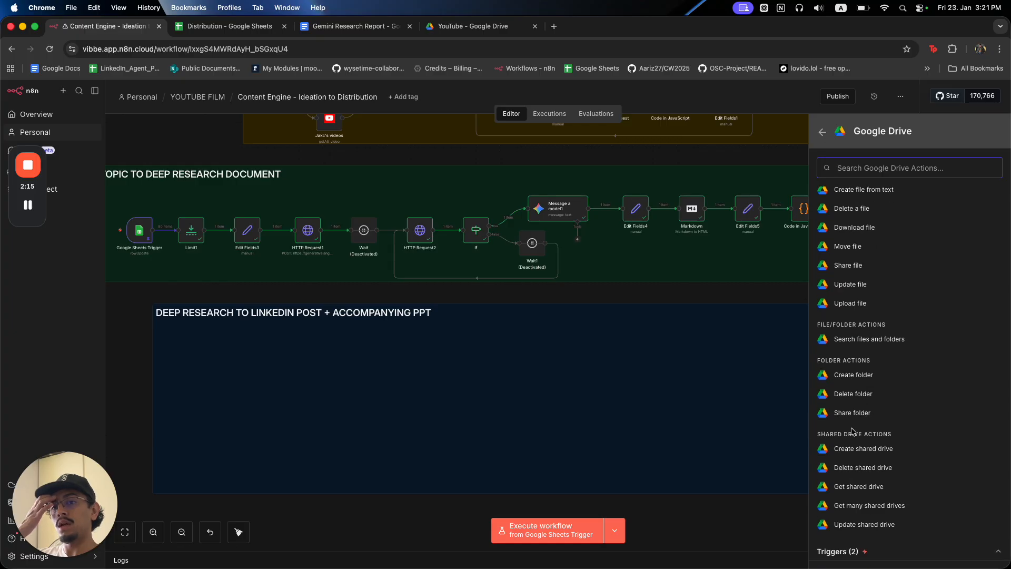
scroll(891, 503, down, 2)
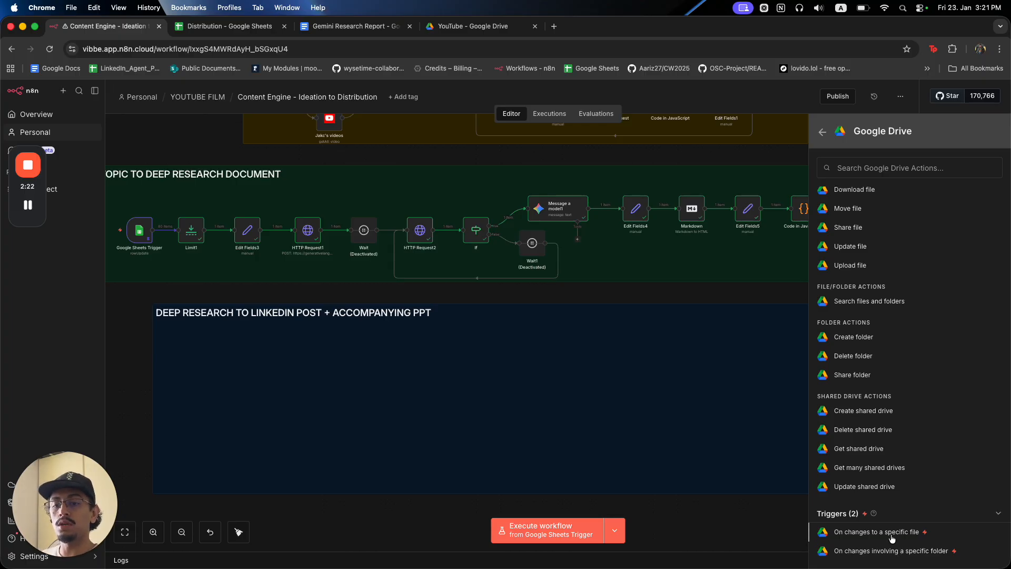
click(892, 532)
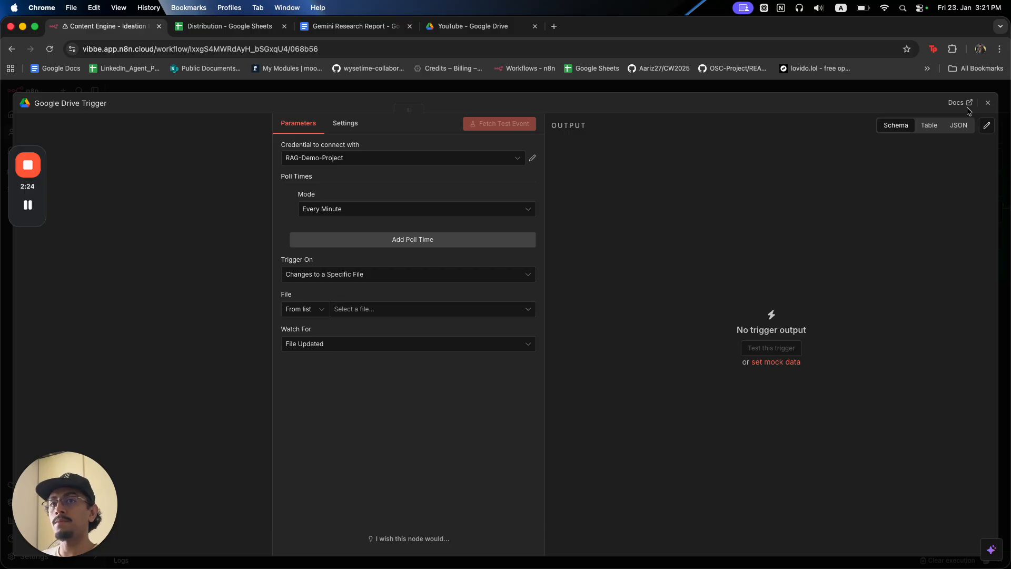
Delete the file-watching trigger and add a Google Drive 'On changes involving a specific folder' trigger.
click(988, 102)
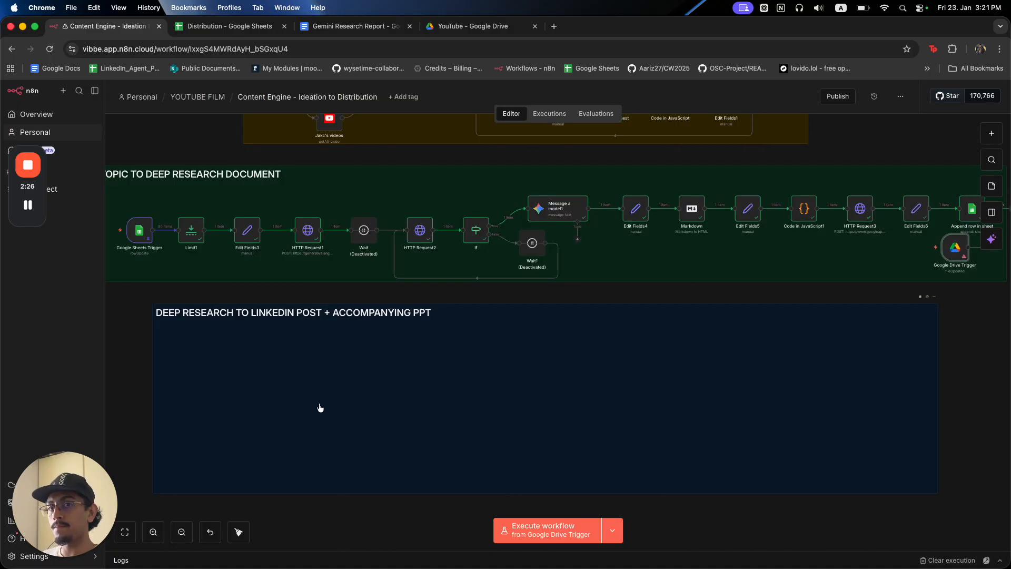
mouse_move(965, 257)
click(957, 227)
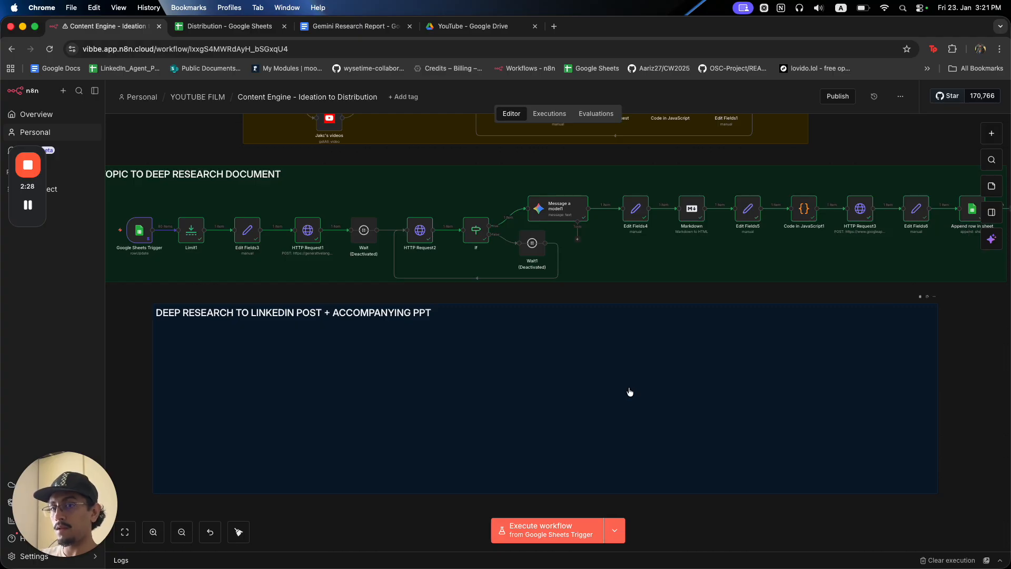
key(Tab)
text(drive)
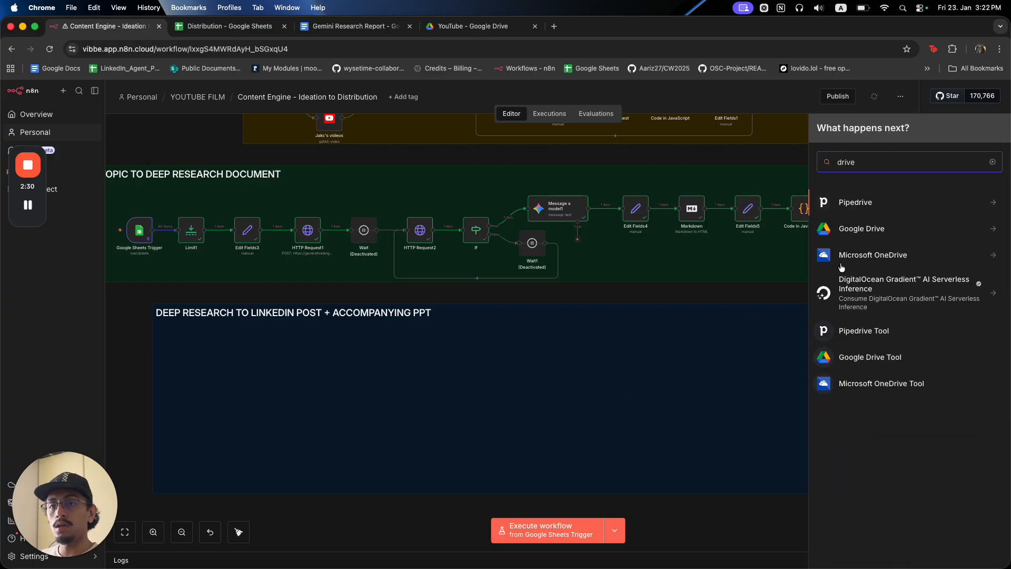
click(890, 235)
scroll(890, 553, down, 5)
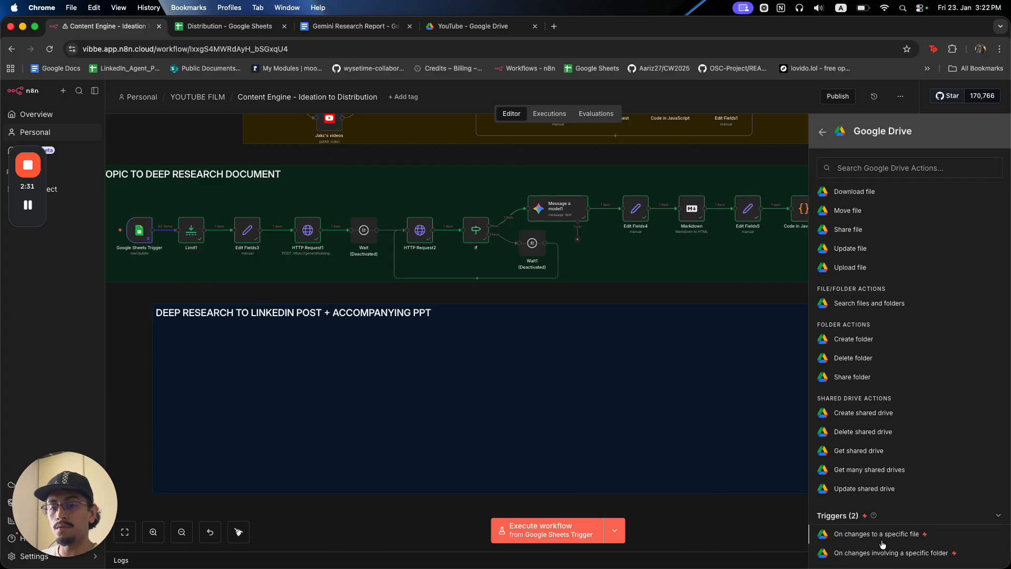
click(887, 551)
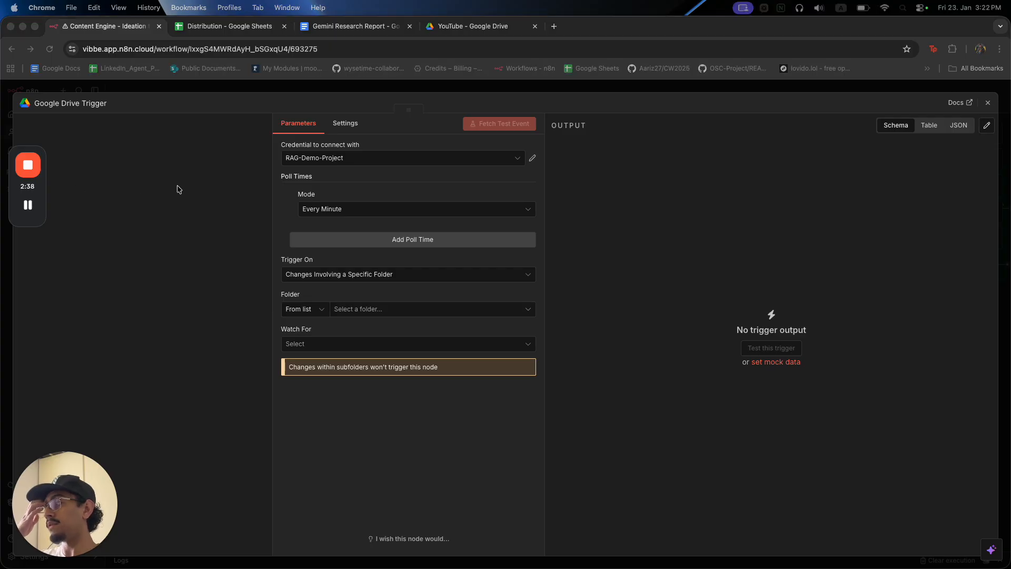
Set the trigger's Folder By ID to the YouTube folder ID copied from Drive's URL.
click(368, 311)
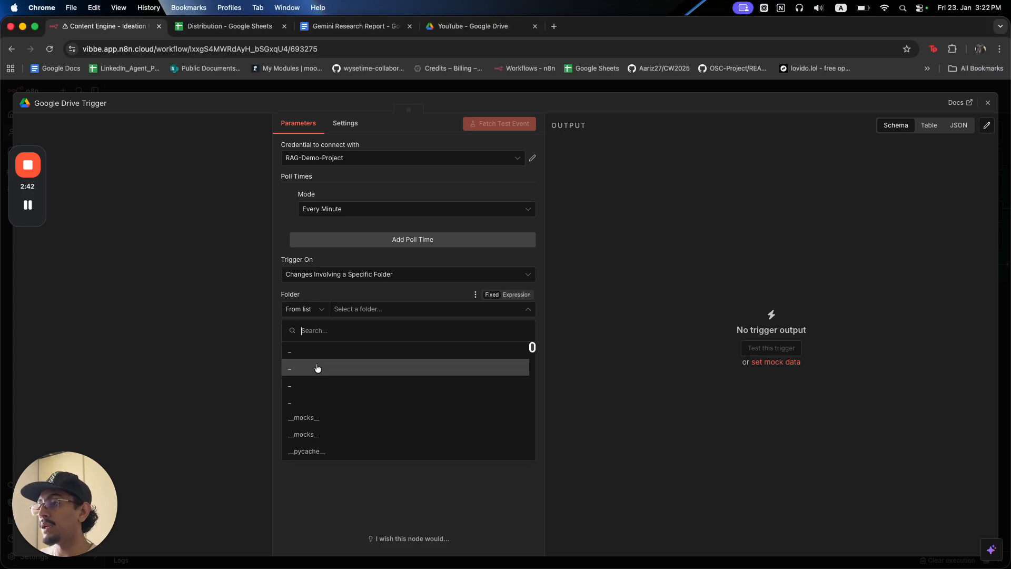
text(youtube)
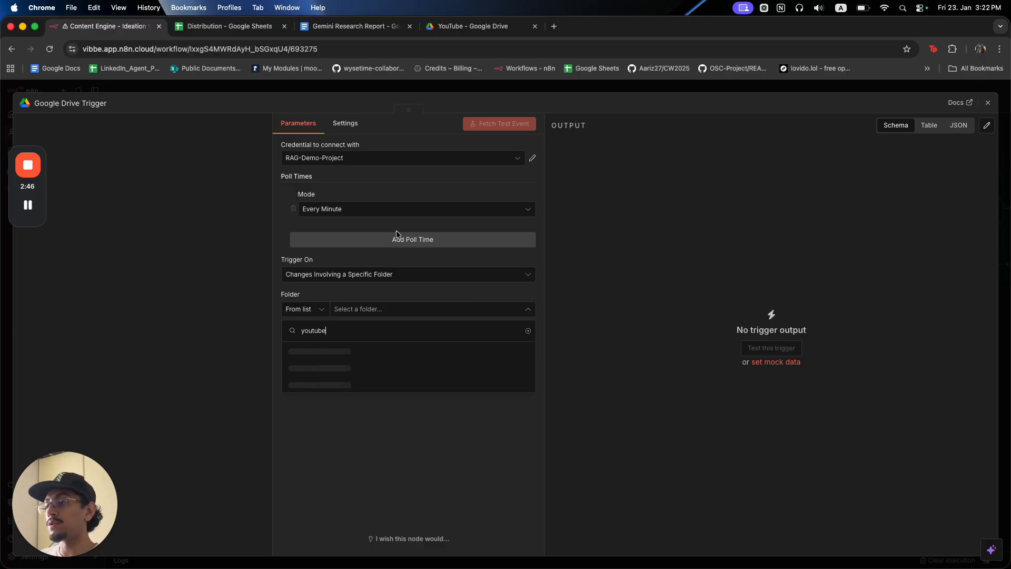
click(467, 32)
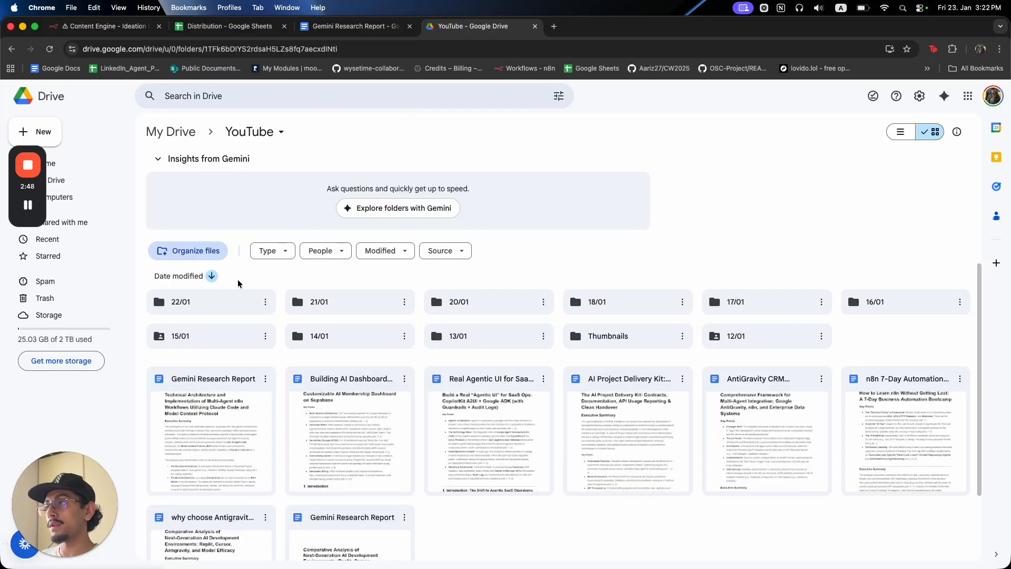
click(391, 48)
drag(390, 48, 236, 49)
click(107, 24)
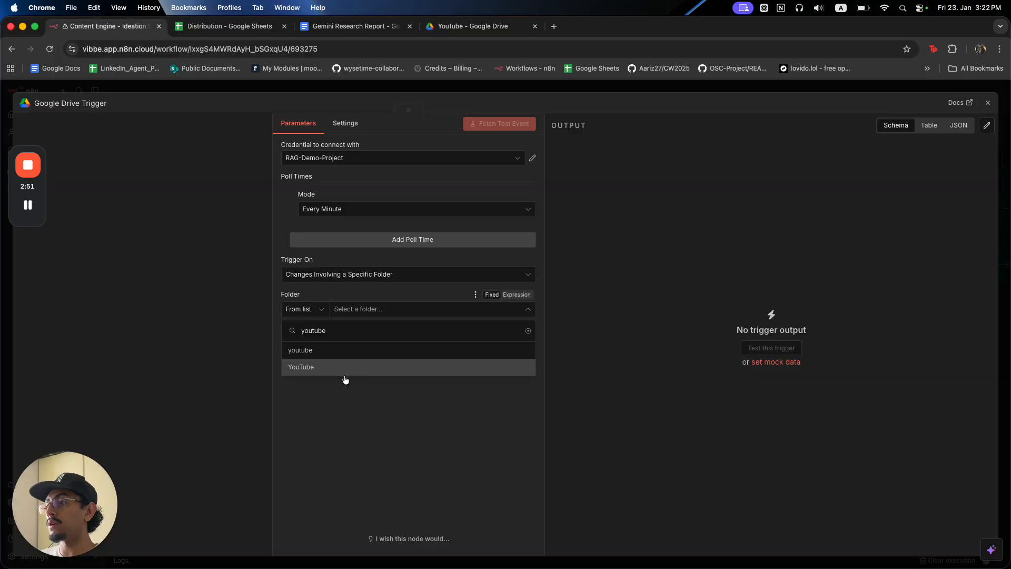
click(313, 310)
click(320, 372)
click(371, 304)
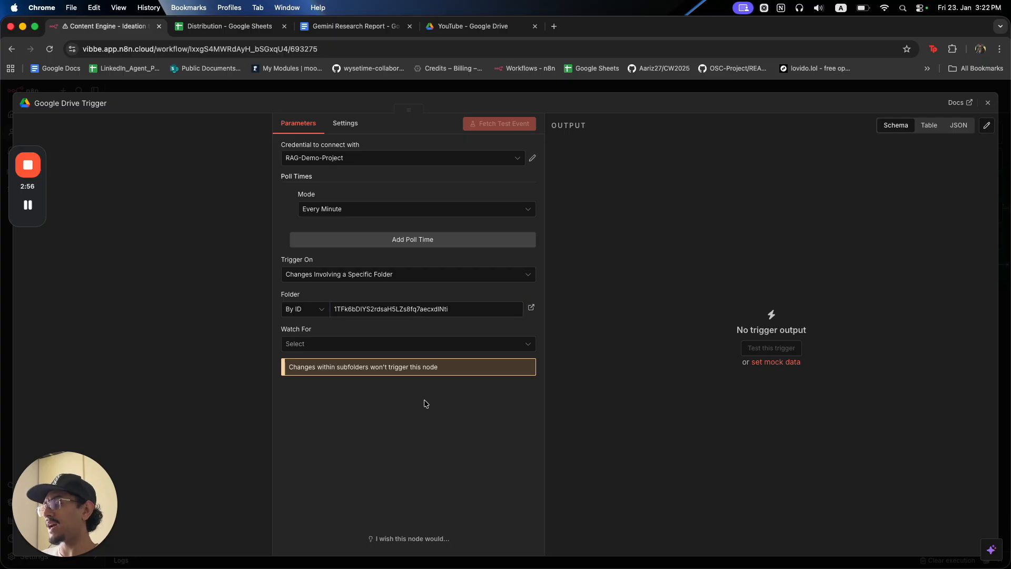
Set Watch For to File Created and limit File Type to Google Docs.
click(393, 343)
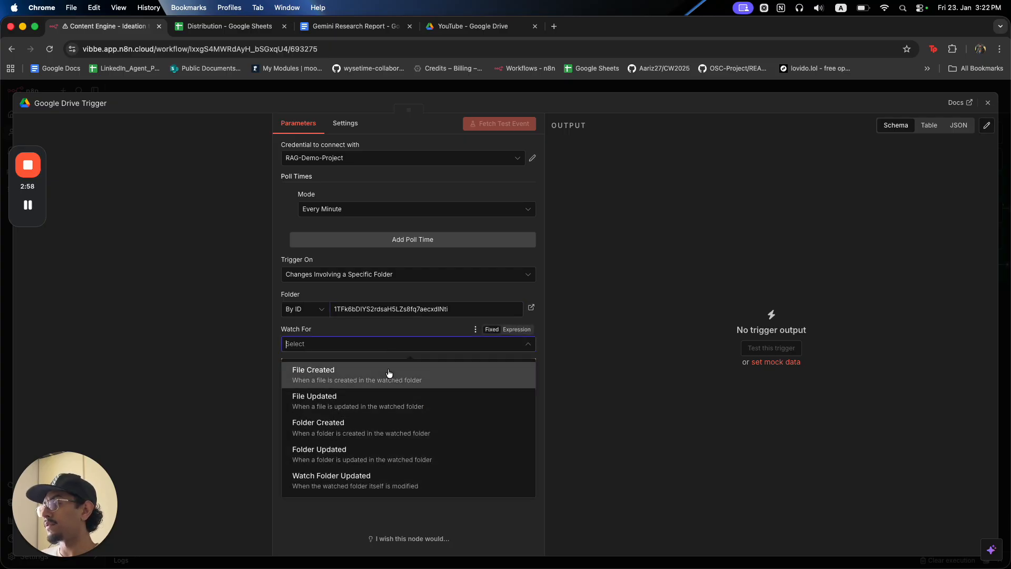
click(389, 373)
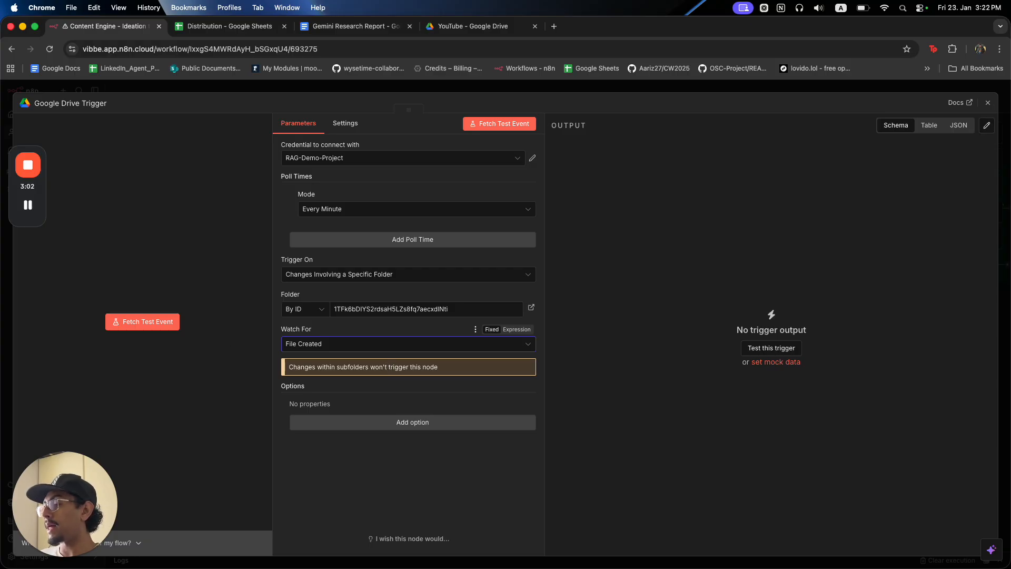
click(463, 26)
scroll(574, 292, down, 2)
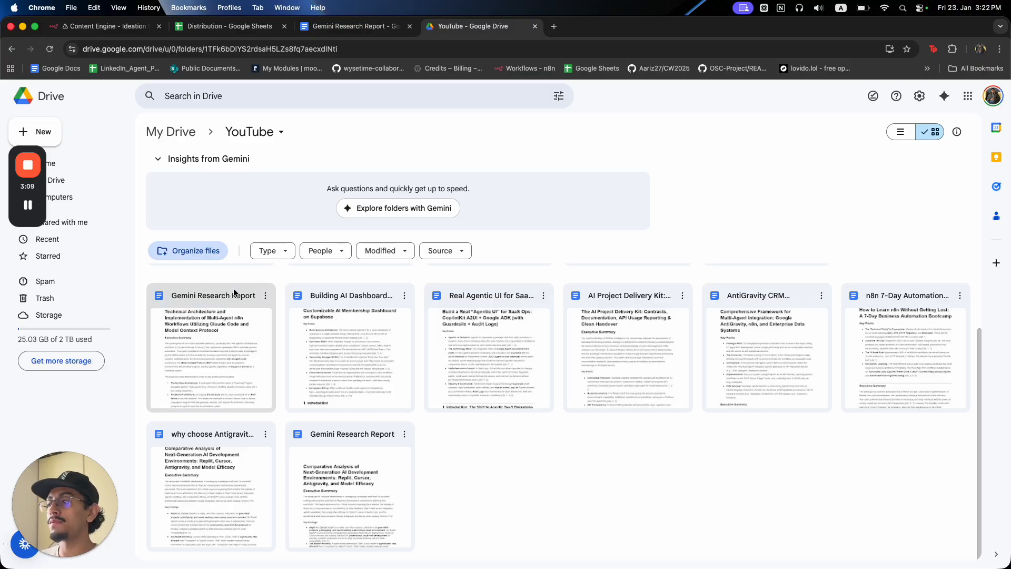
click(100, 27)
click(363, 344)
click(357, 369)
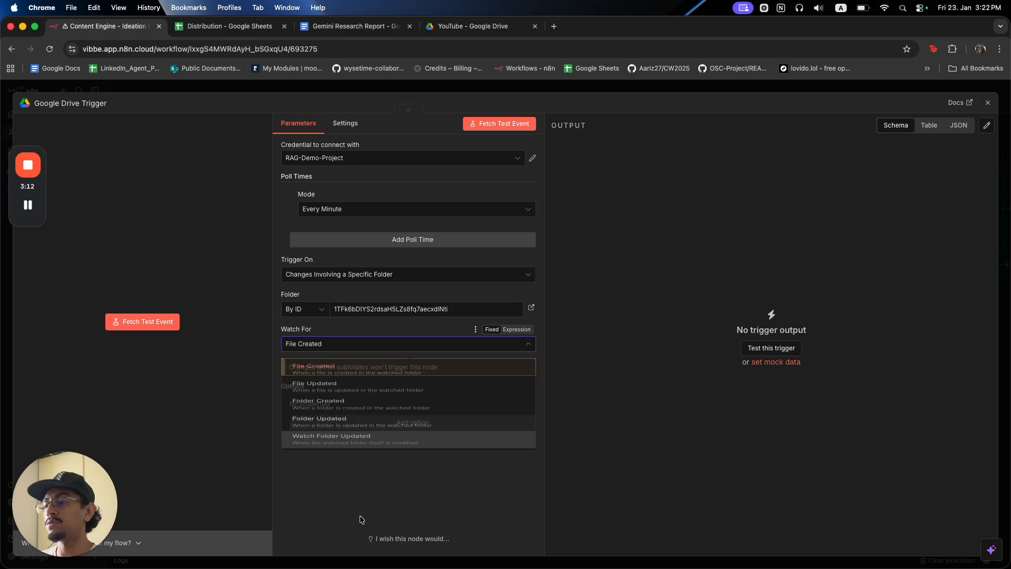
click(366, 420)
click(367, 419)
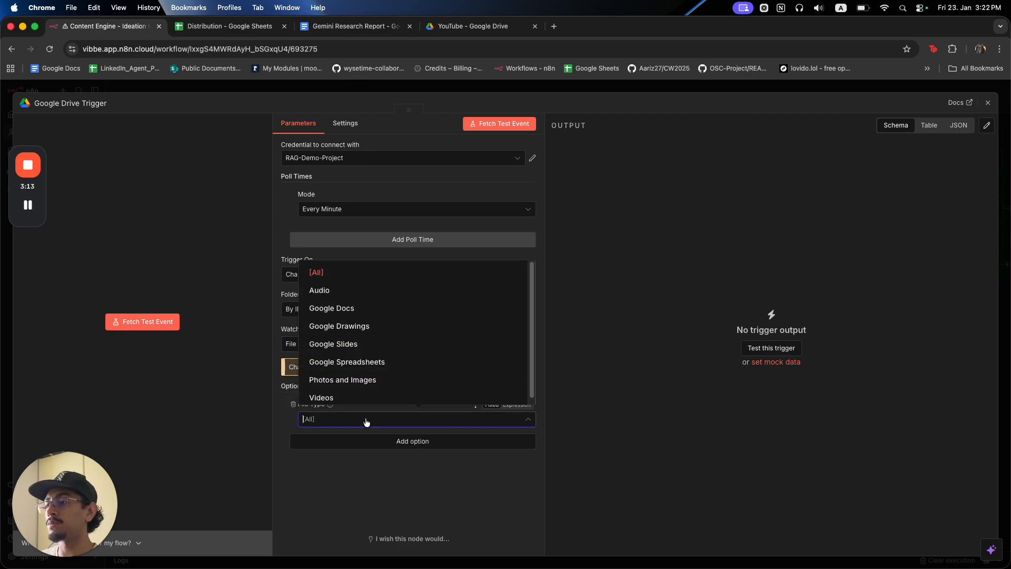
click(367, 309)
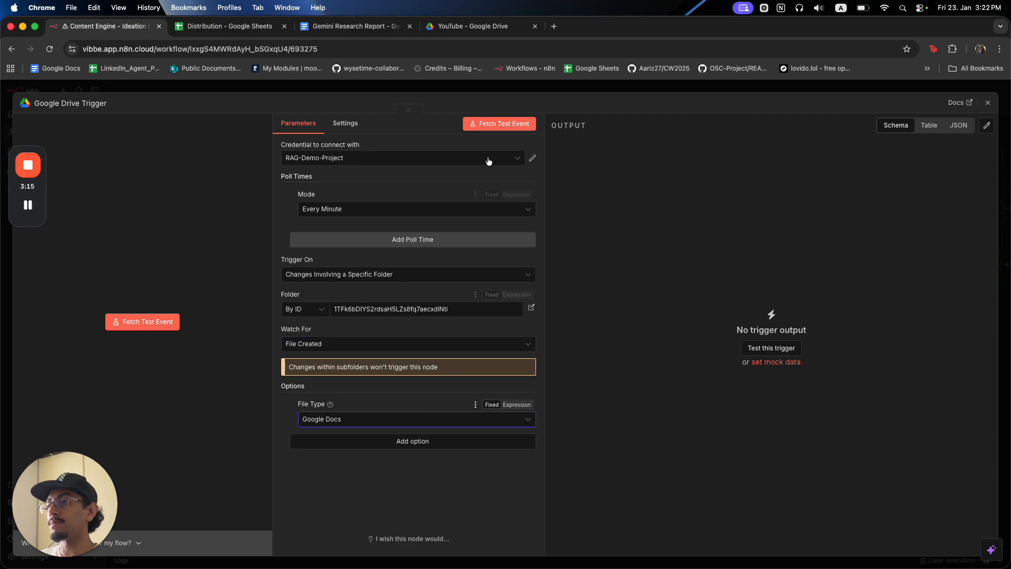
Move the Drive trigger into the LinkedIn post section.
click(510, 89)
scroll(632, 348, down, 3)
drag(822, 300, 435, 390)
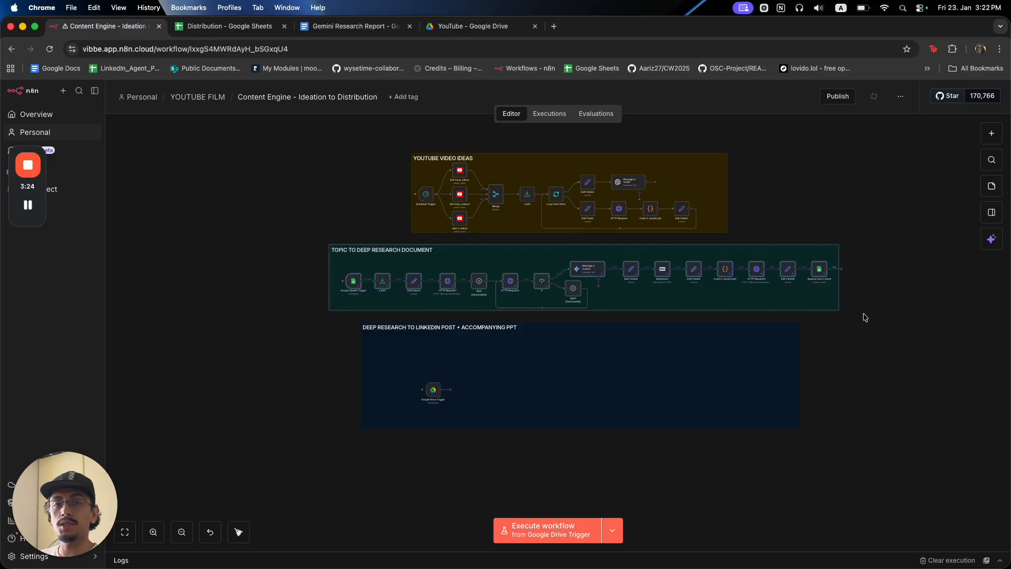
Place the trigger at the LinkedIn section's left, run a test, and open its output.
drag(427, 389, 378, 373)
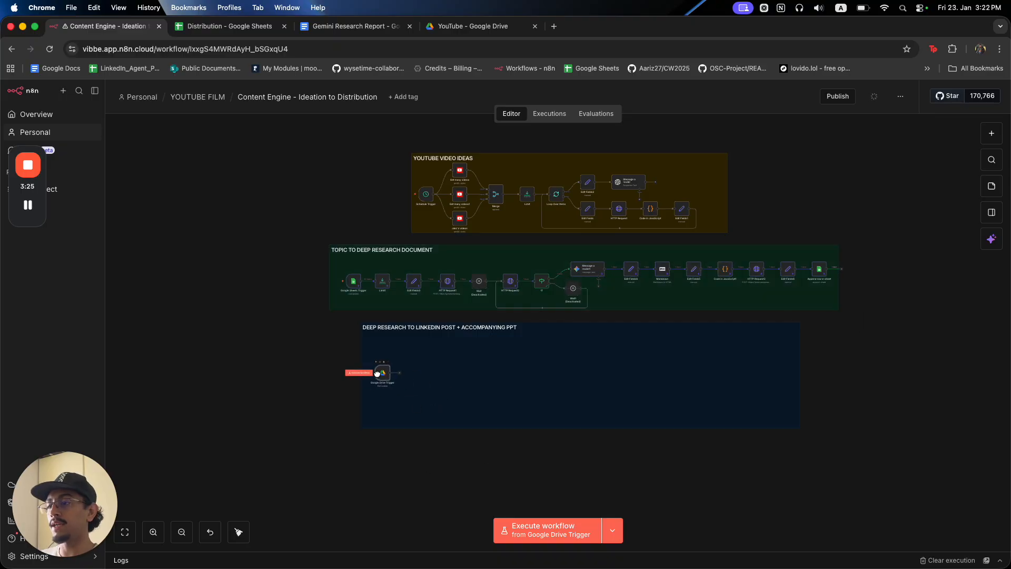
scroll(377, 373, up, 3)
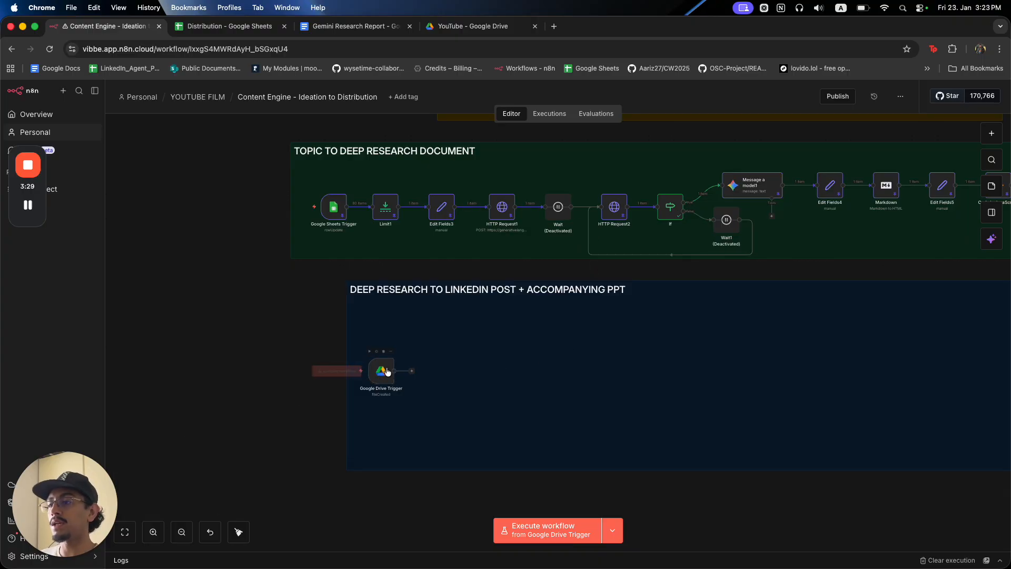
click(340, 371)
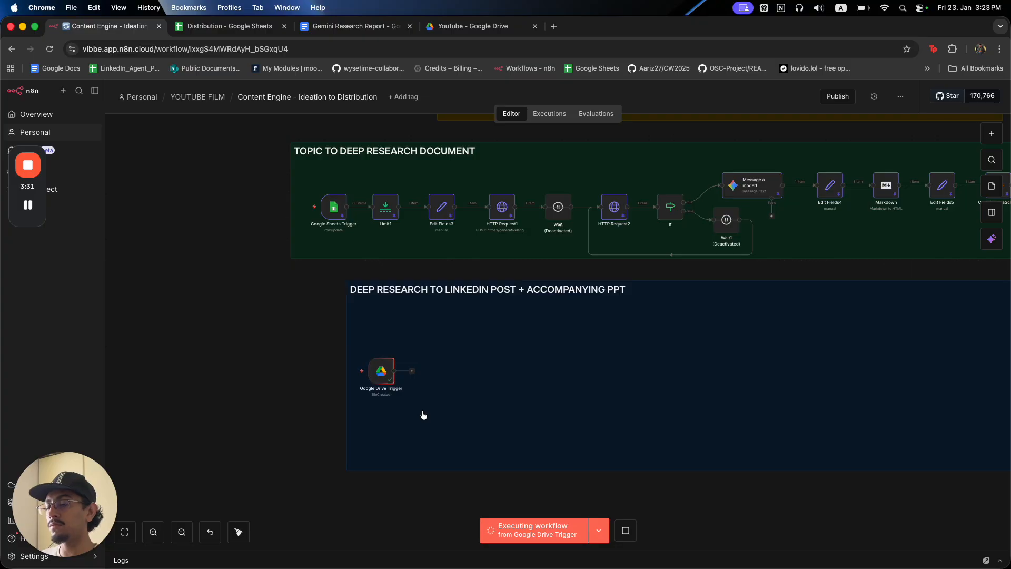
double_click(382, 372)
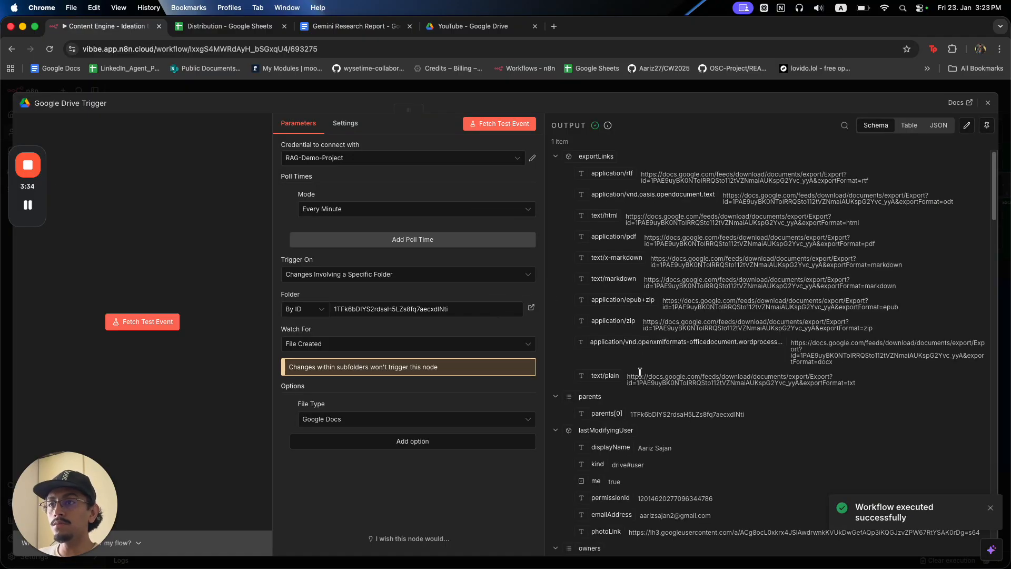
Copy the output's webViewLink and load the Gemini Research Report in a new tab.
scroll(653, 392, down, 10)
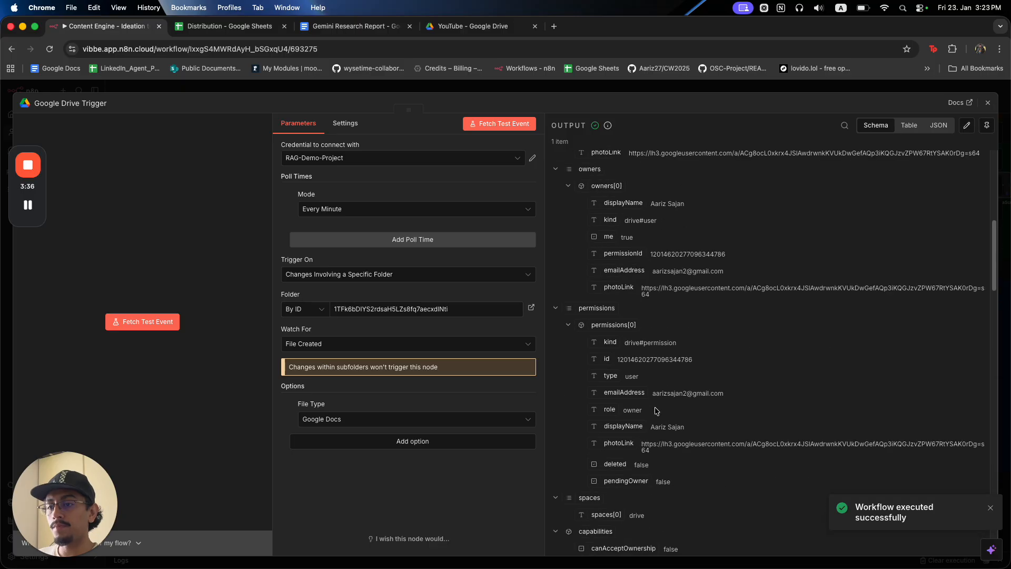
scroll(718, 444, down, 15)
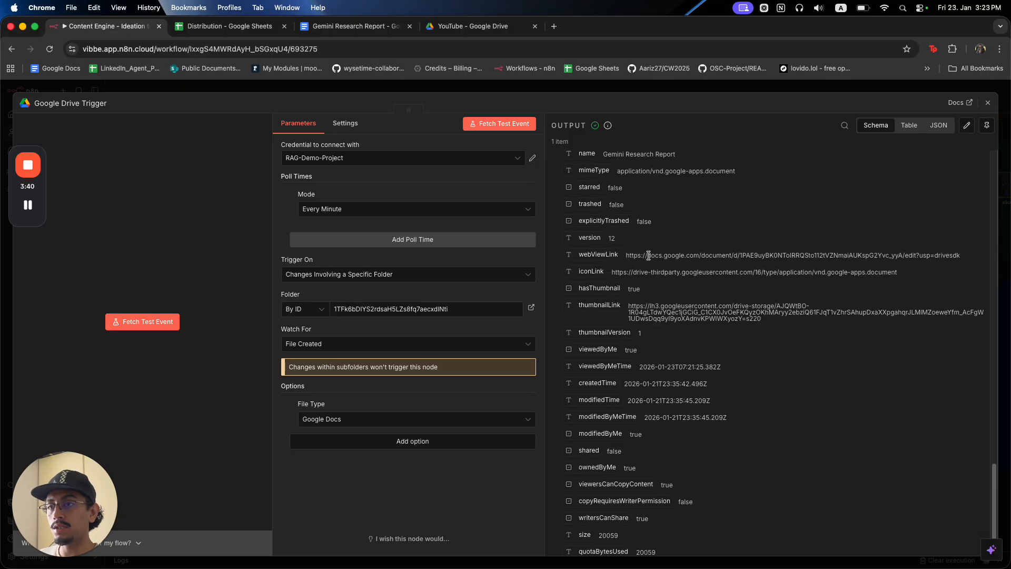
drag(627, 256, 970, 265)
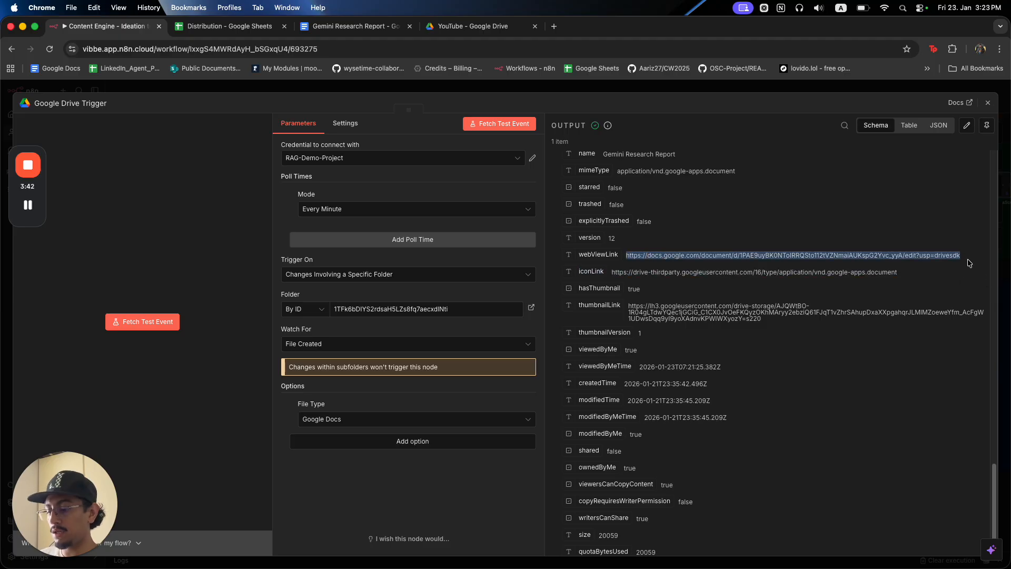
key(cmd+c)
key(cmd+t)
key(cmd+v)
key(Return)
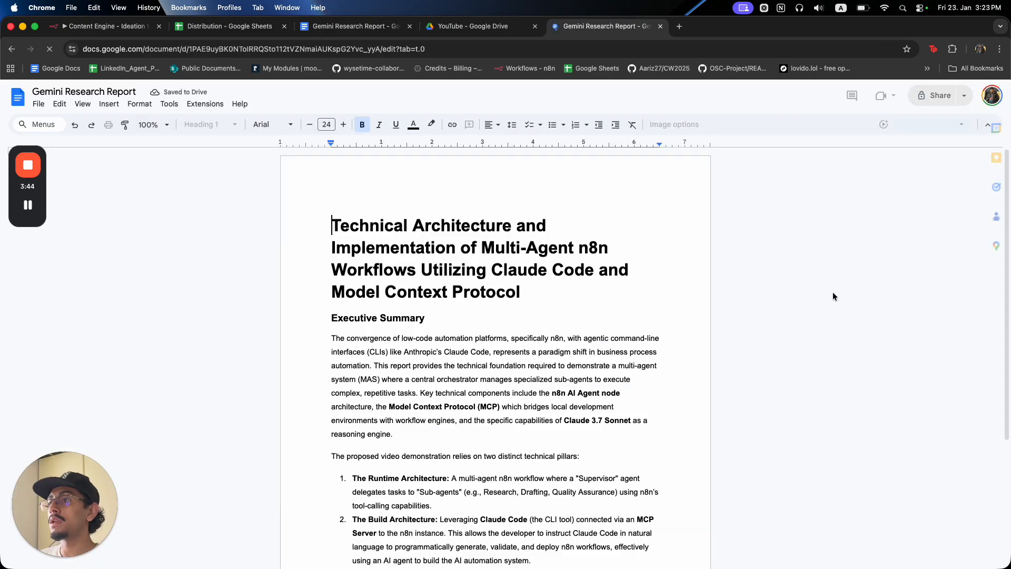
Check the report's title, close its tab, and return to the trigger output in n8n.
drag(320, 221, 564, 292)
click(471, 273)
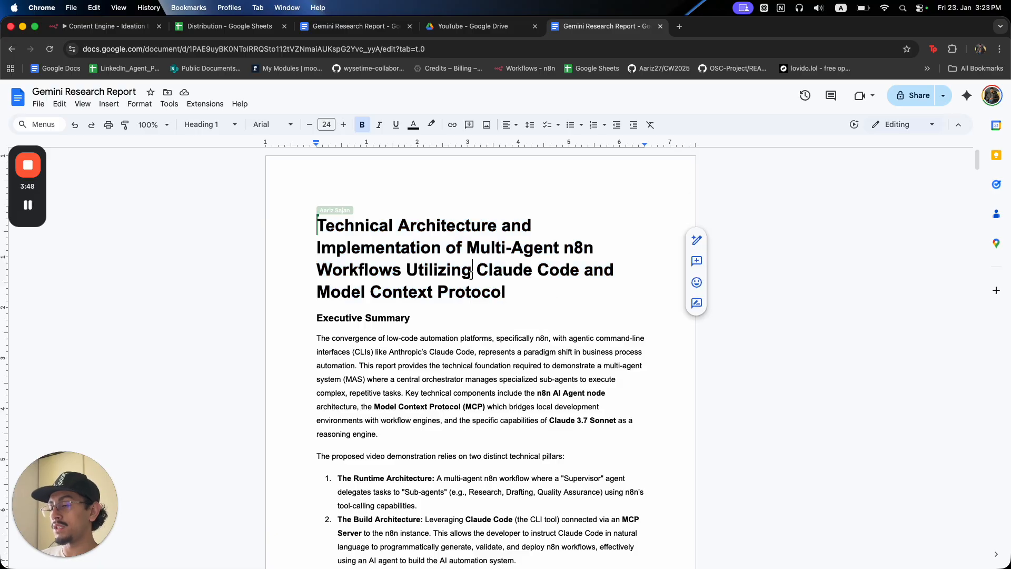
key(cmd+w)
click(474, 26)
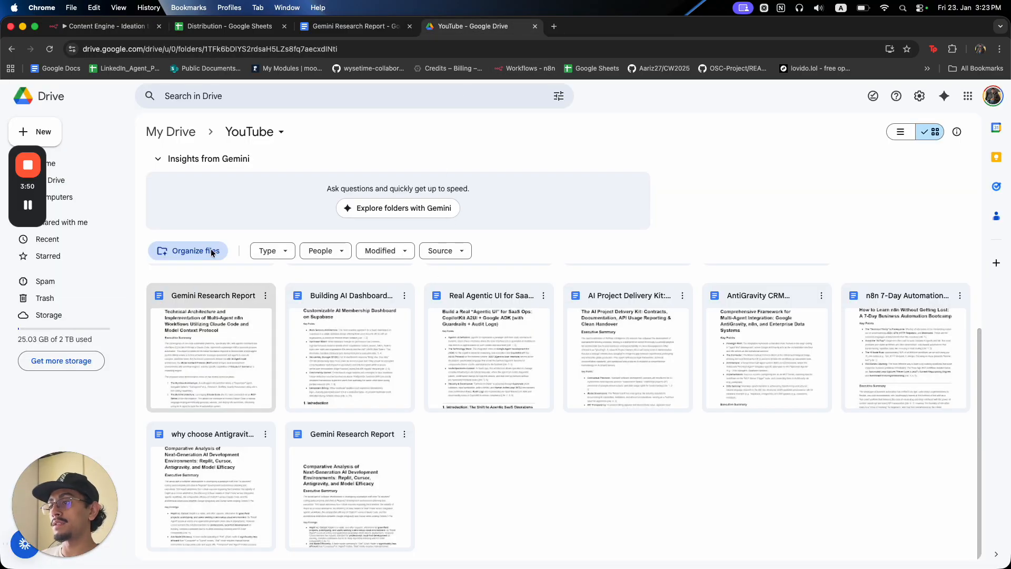
click(105, 26)
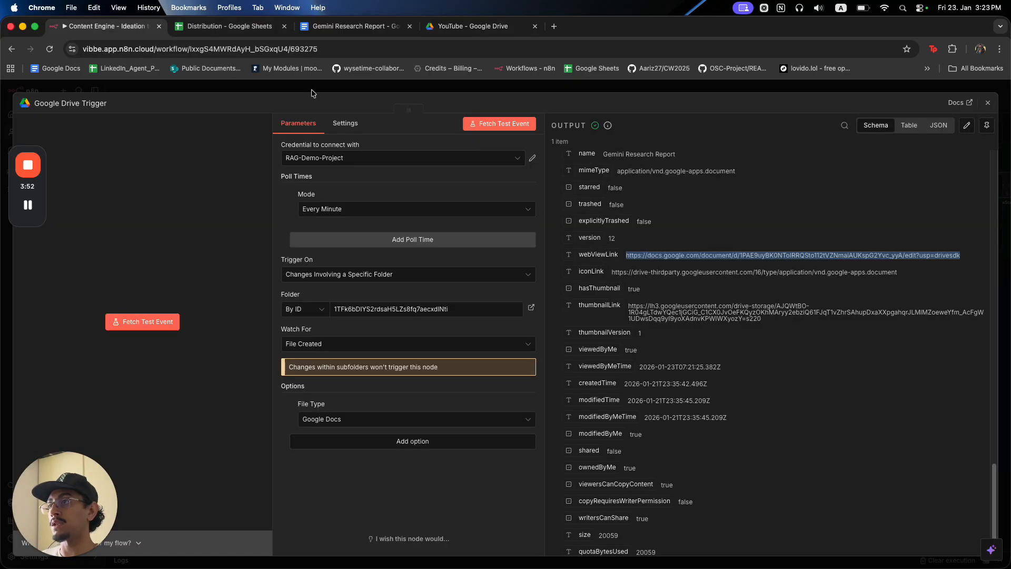
Add a Google Drive 'Download file' step after the trigger with File set to By ID.
key(Escape)
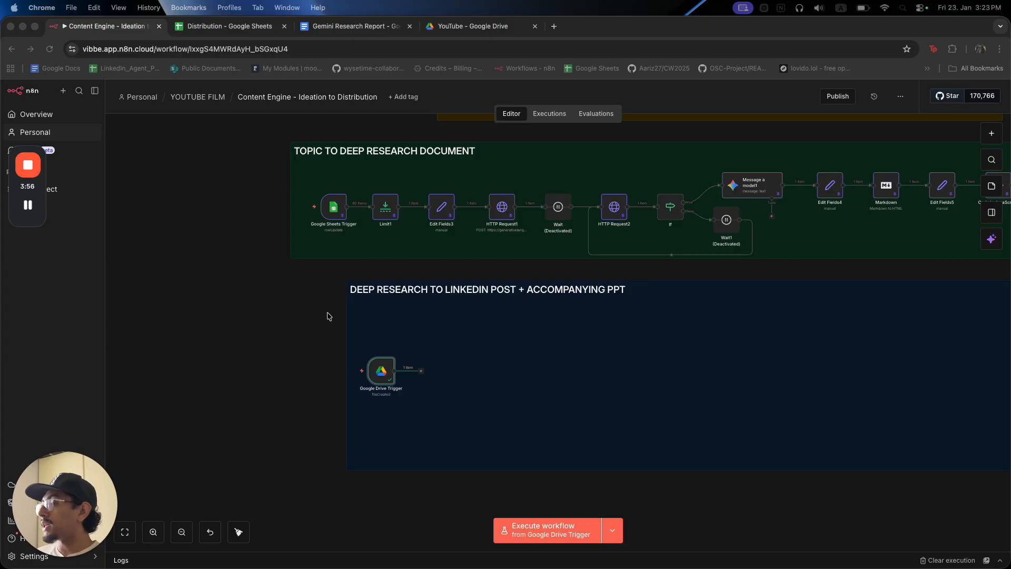
click(421, 371)
text(drive)
click(846, 234)
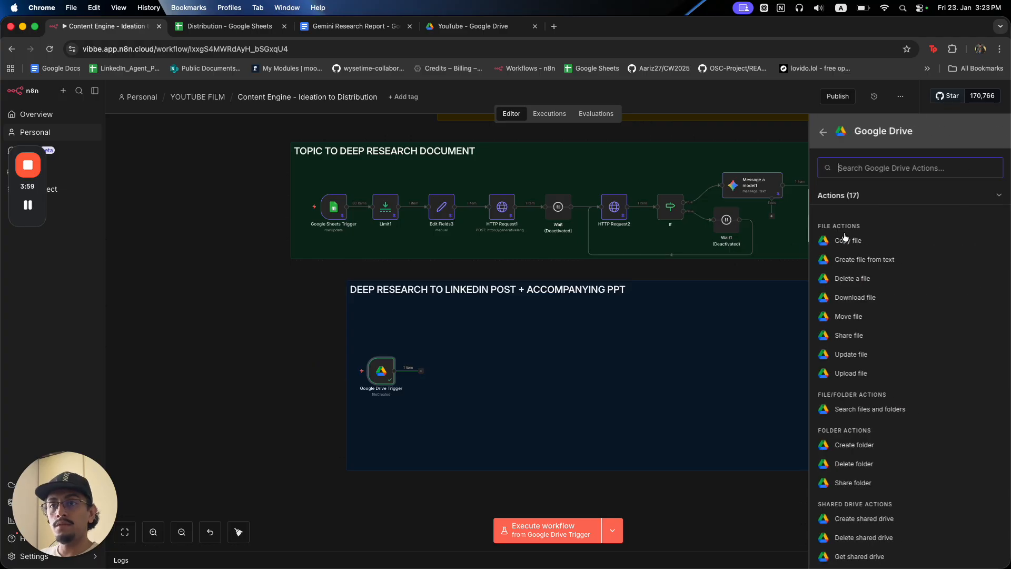
click(877, 298)
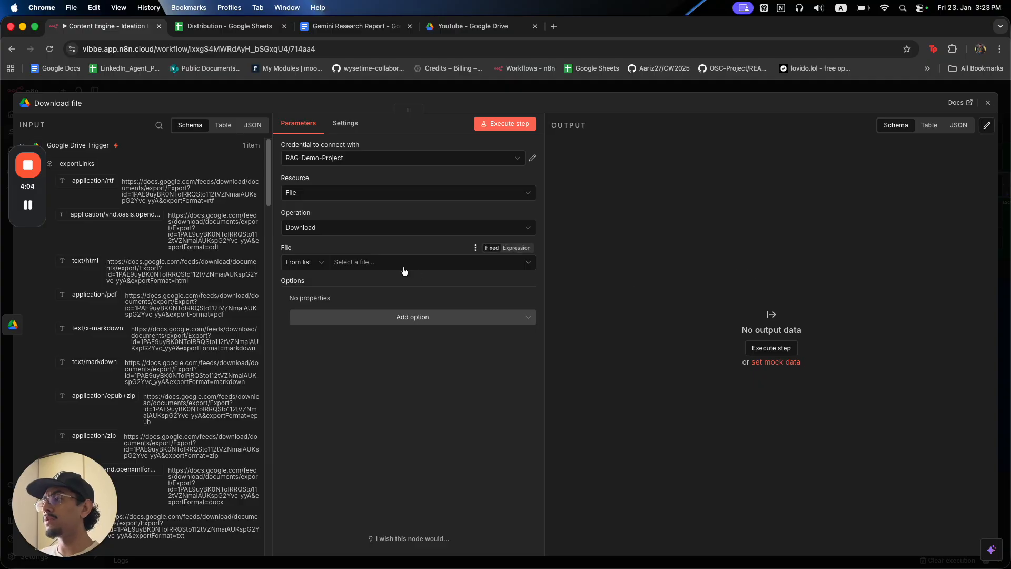
click(314, 262)
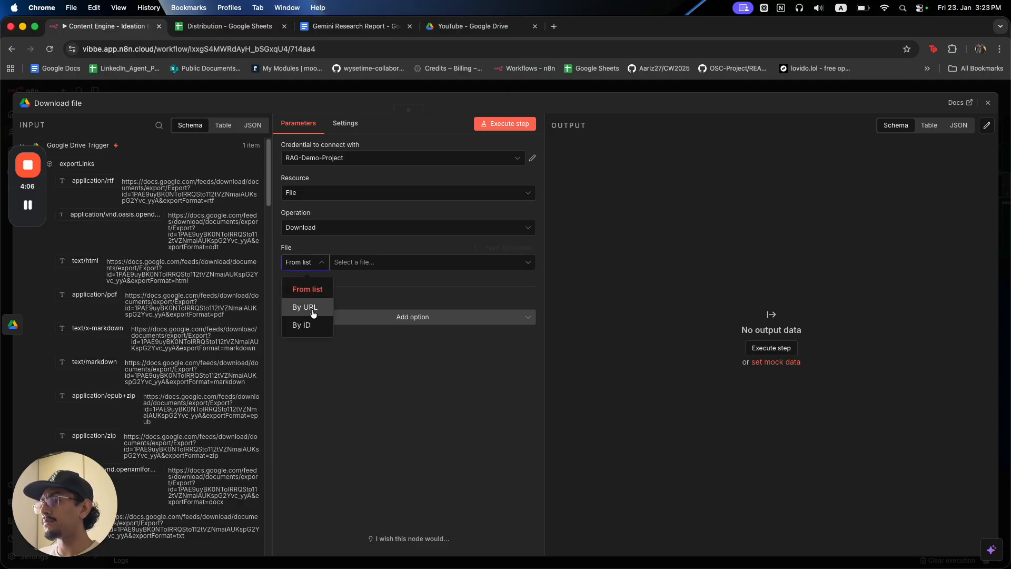
click(301, 318)
Collapse the bulky input entries (permissions, exportLinks, owners, capabilities, etc.) to reach the id field.
scroll(135, 323, down, 10)
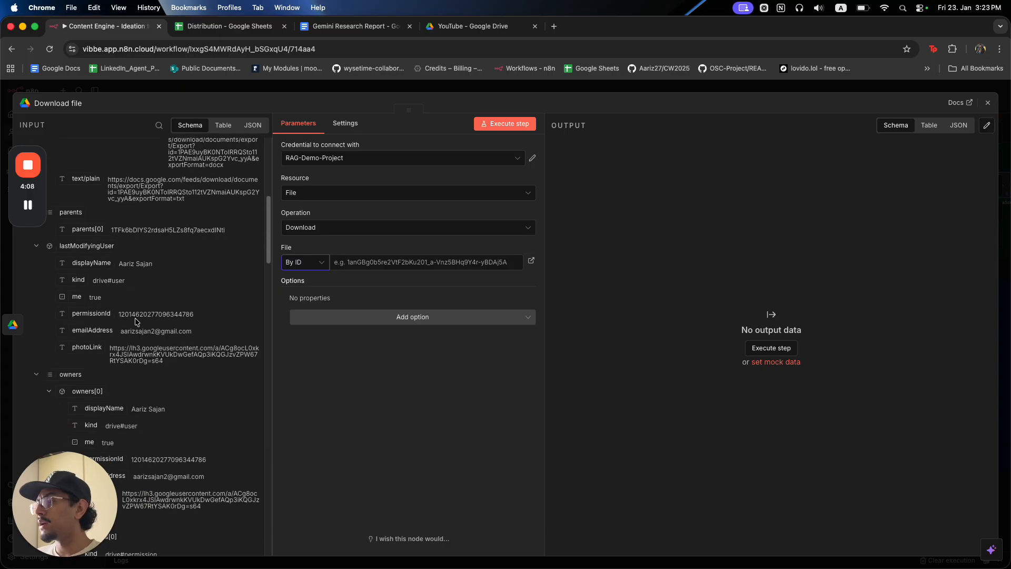
scroll(135, 322, up, 10)
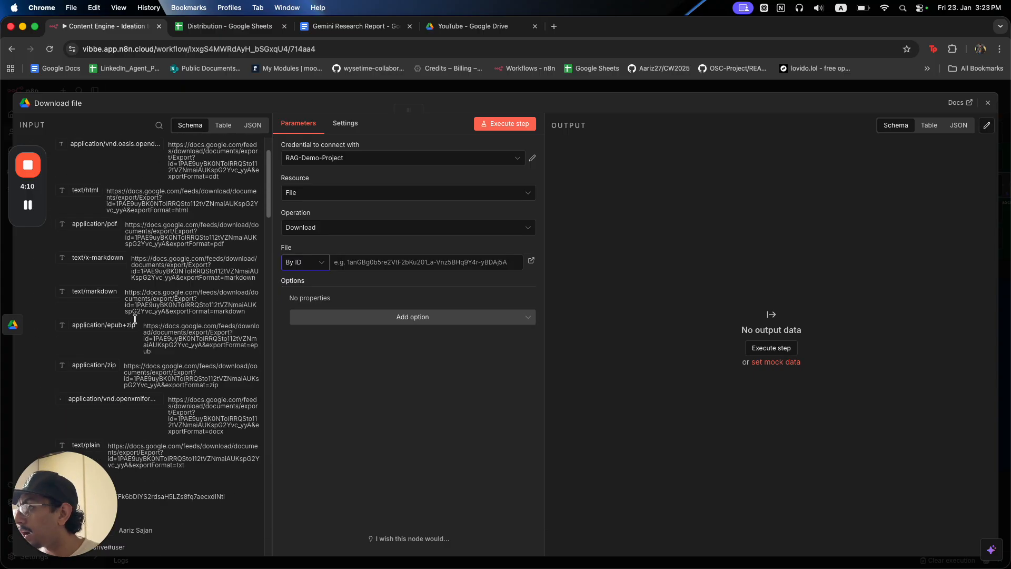
scroll(136, 322, down, 5)
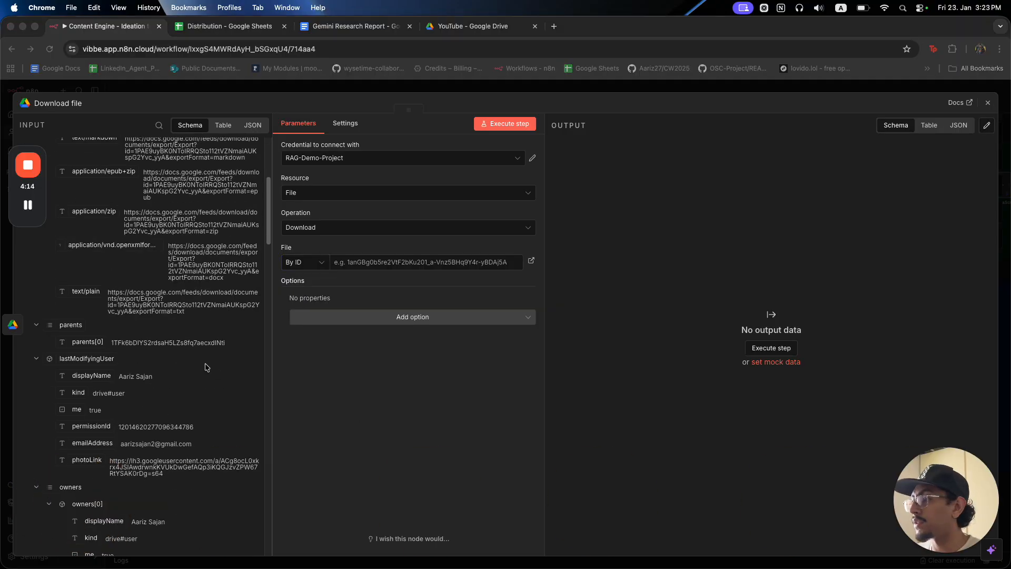
scroll(204, 365, down, 1)
scroll(204, 365, down, 5)
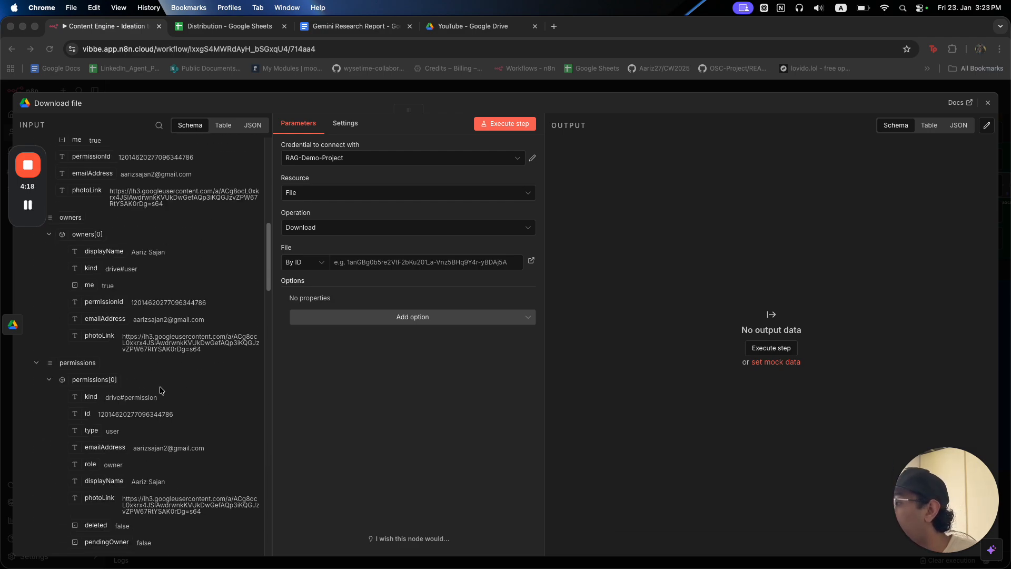
click(173, 412)
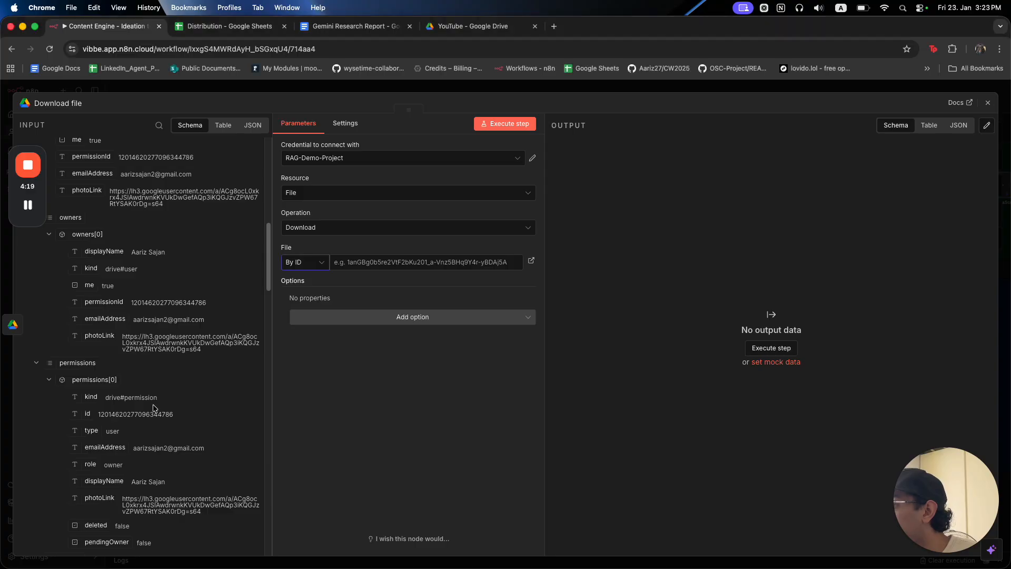
scroll(202, 418, down, 1)
scroll(202, 421, down, 10)
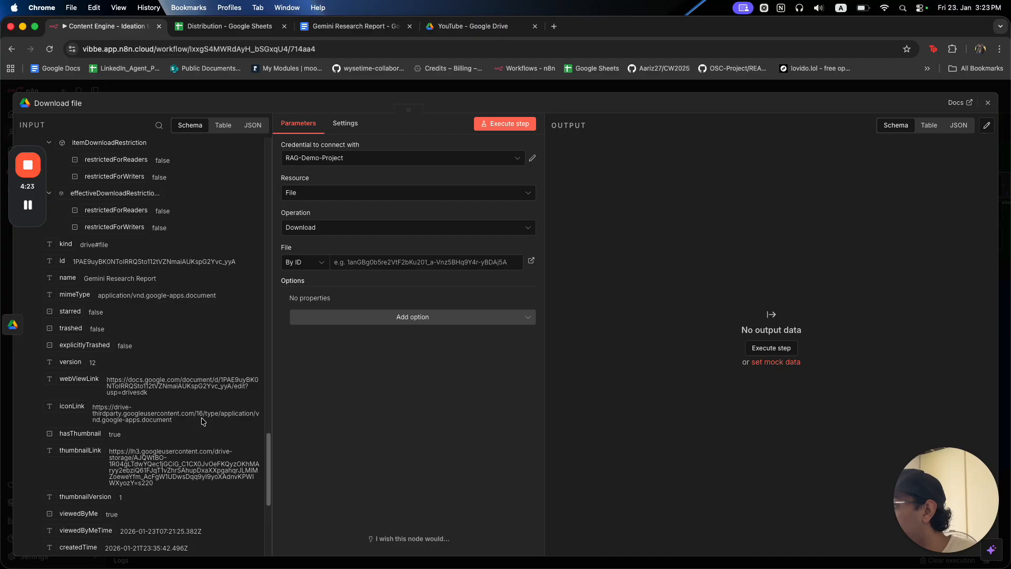
scroll(77, 265, up, 1)
scroll(77, 265, up, 10)
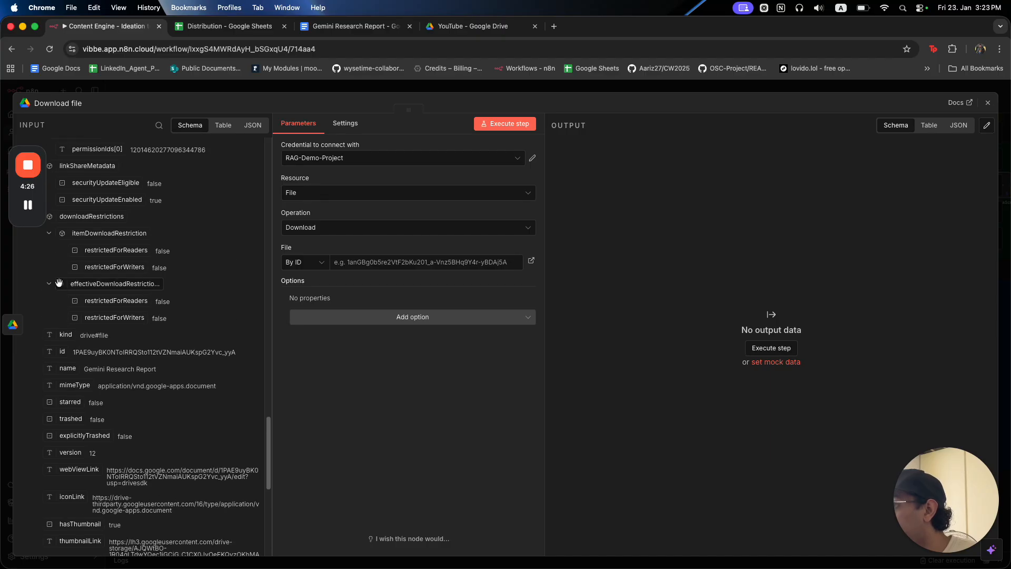
click(36, 345)
click(37, 361)
click(37, 379)
scroll(61, 377, up, 15)
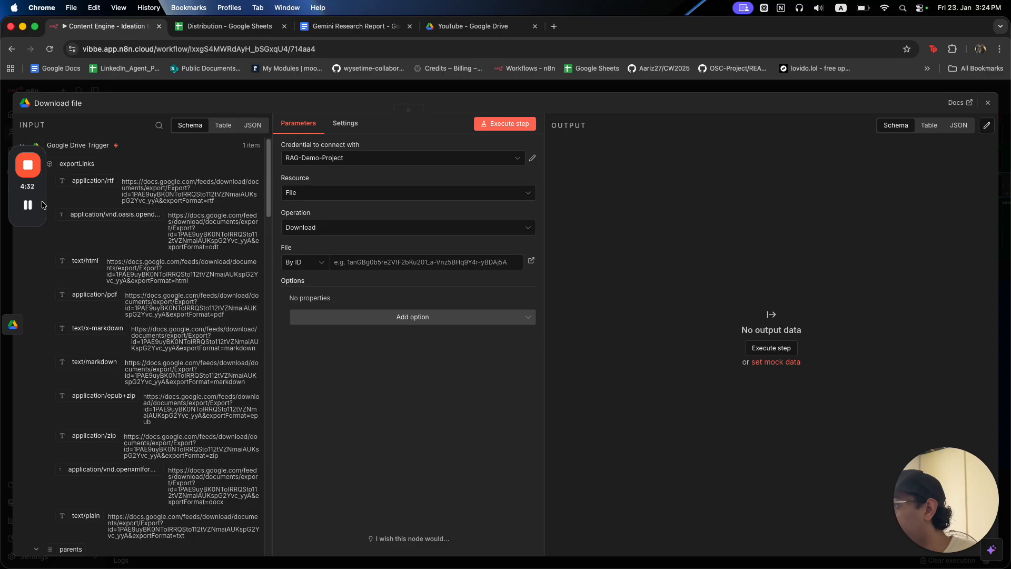
drag(44, 206, 36, 268)
click(38, 163)
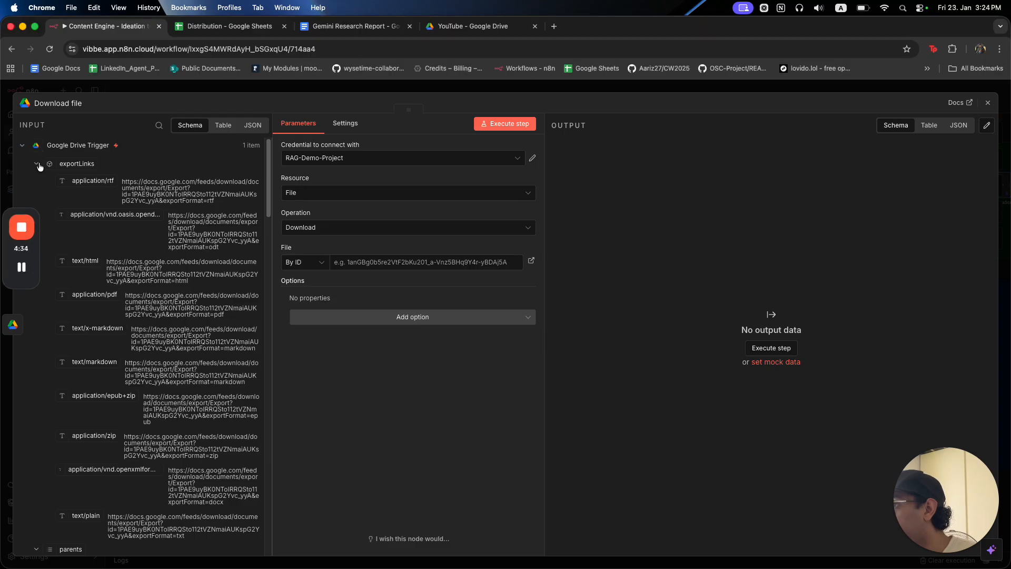
click(38, 164)
click(36, 180)
click(36, 198)
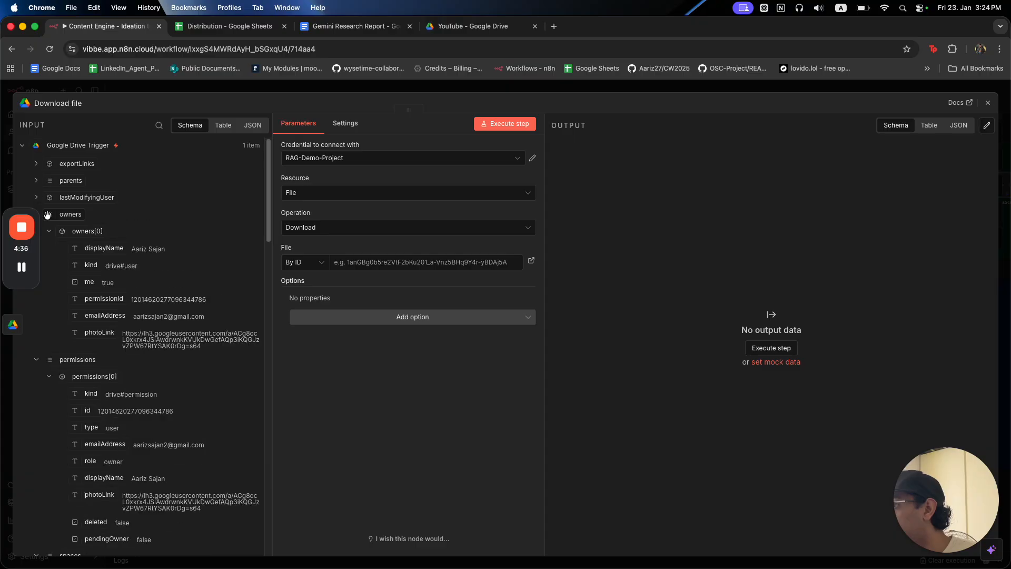
drag(38, 235, 0, 335)
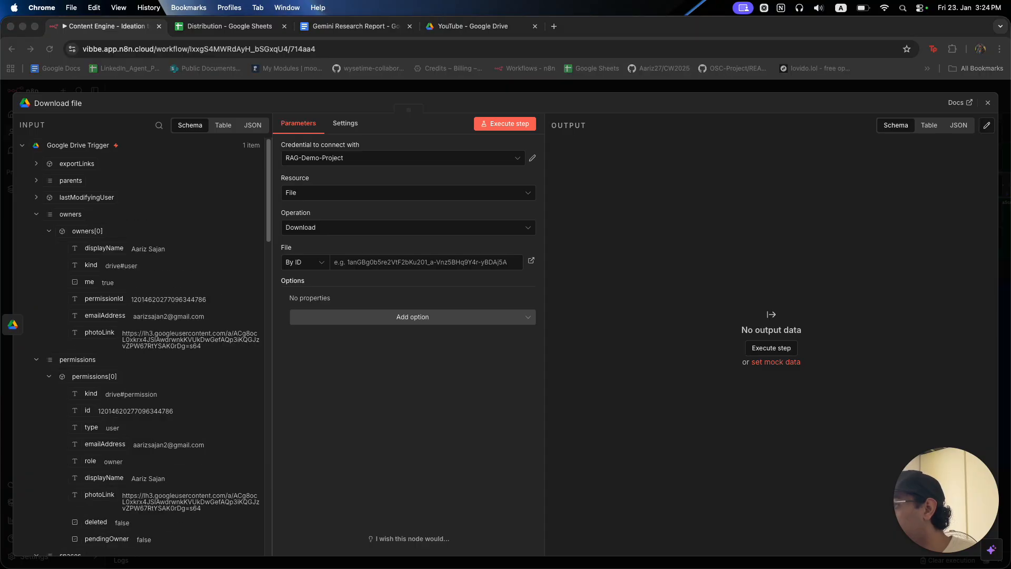
click(36, 221)
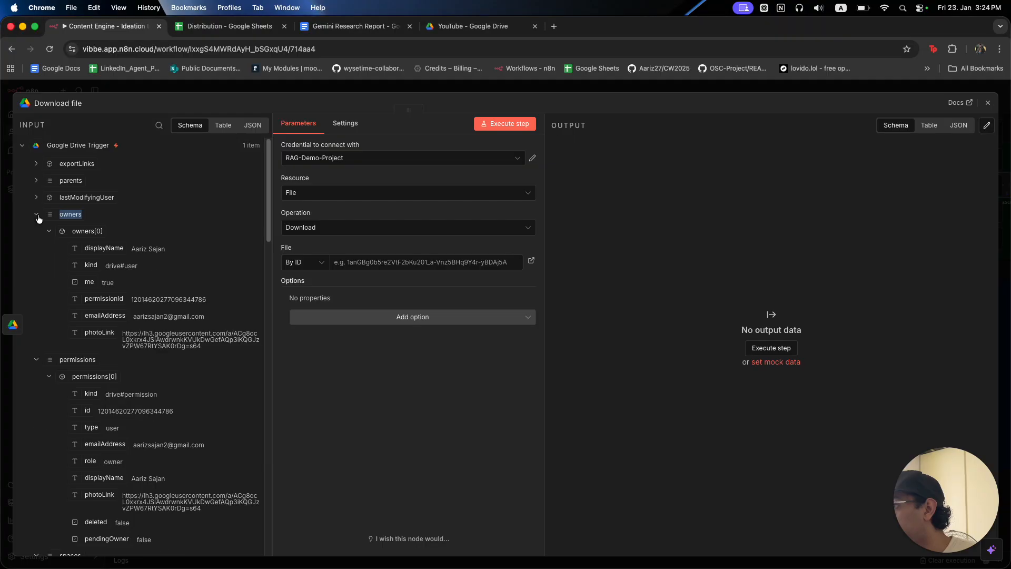
click(38, 217)
click(37, 232)
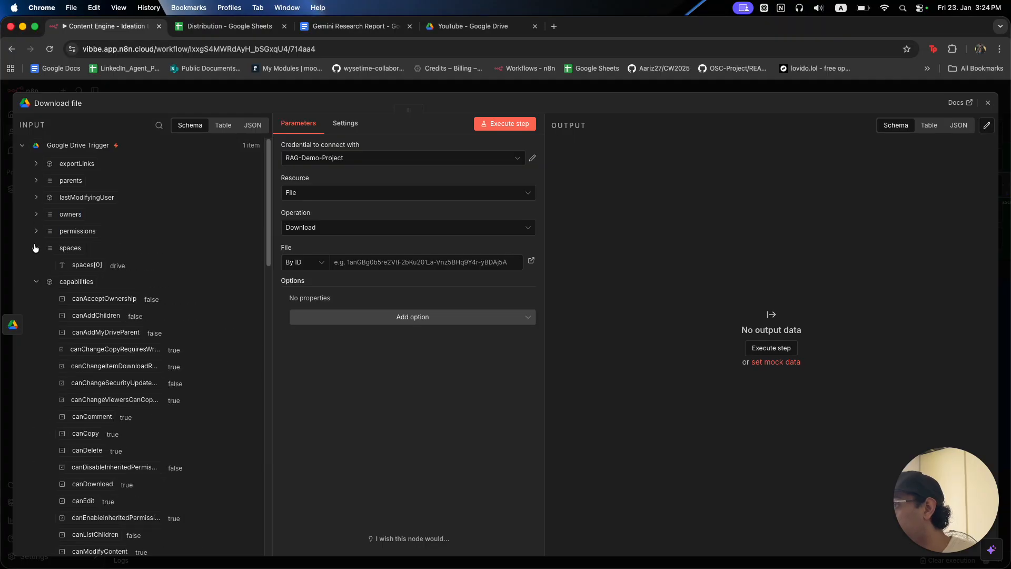
click(36, 248)
click(37, 264)
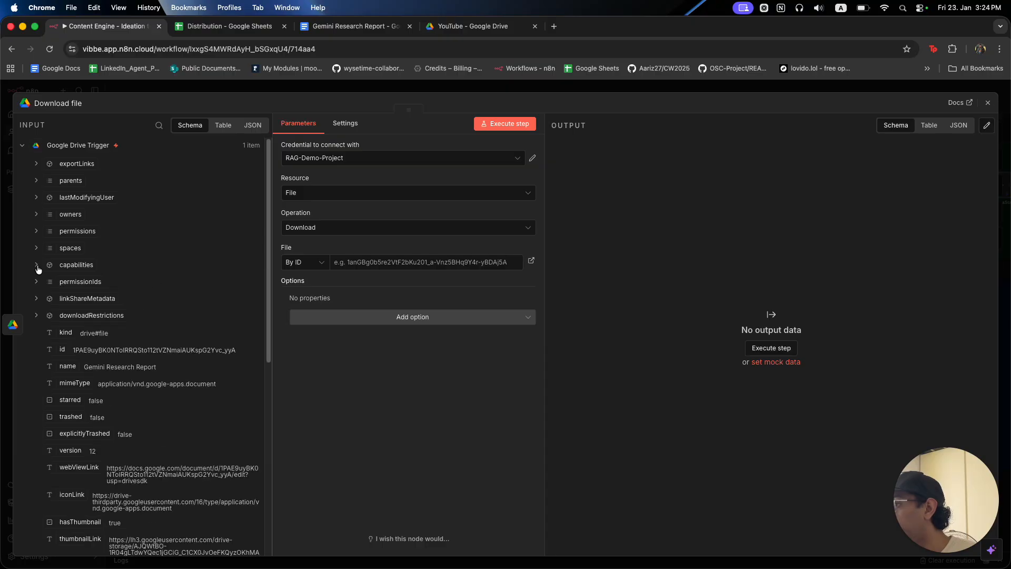
scroll(60, 210, down, 1)
scroll(60, 216, down, 4)
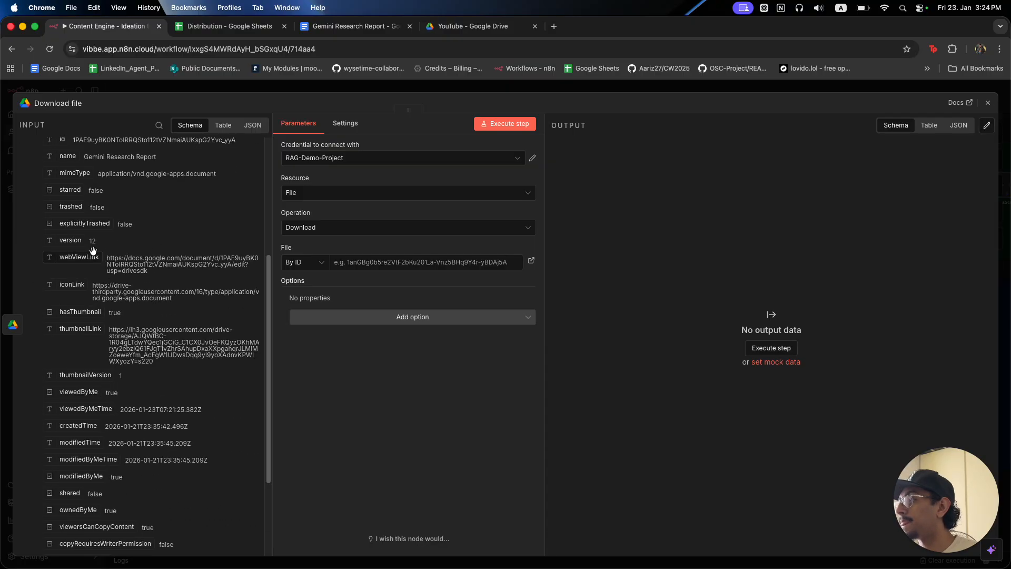
scroll(60, 232, up, 2)
scroll(58, 235, up, 3)
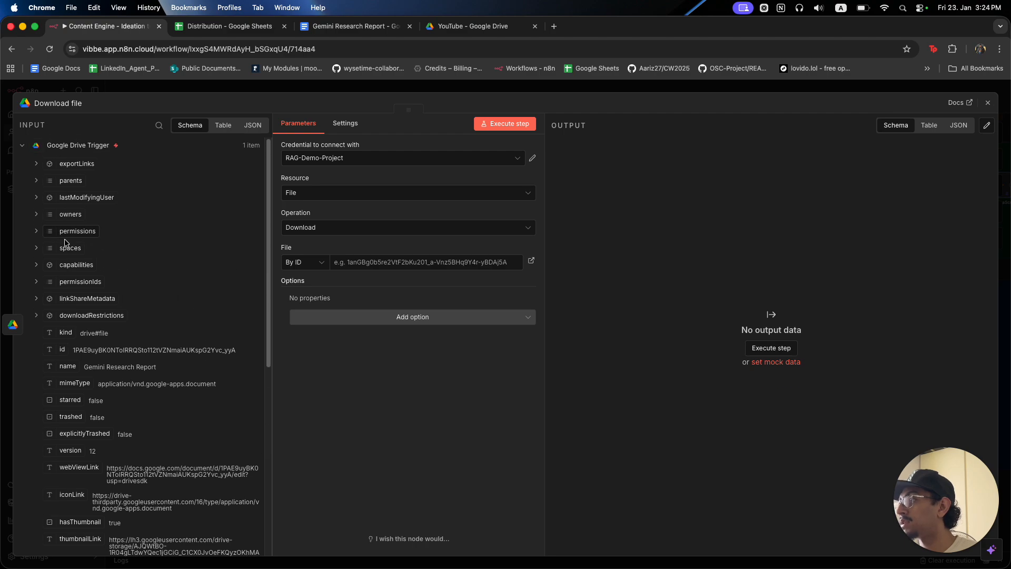
Drag the input's id field into File ID, giving {{ $json.id }}.
double_click(24, 147)
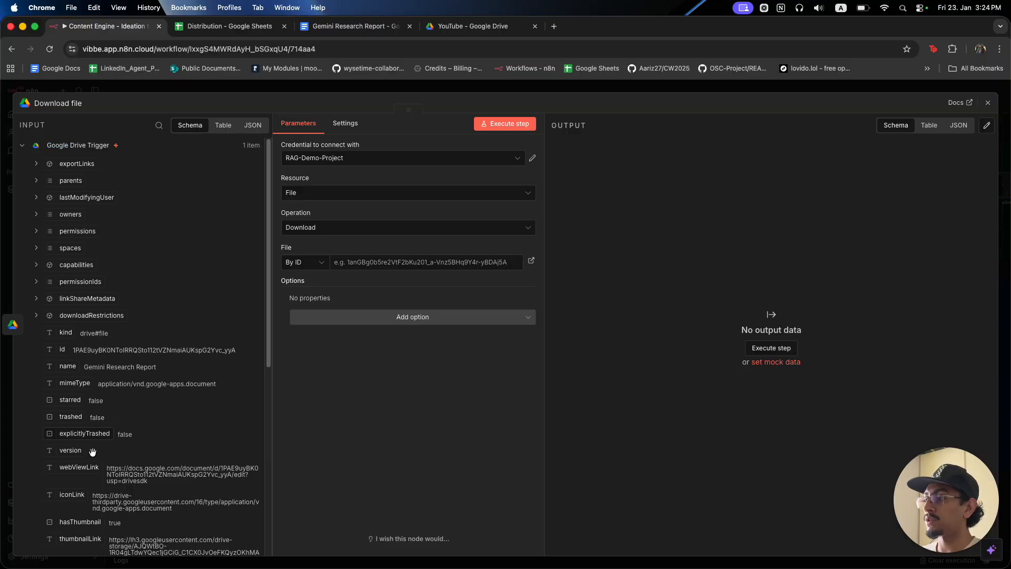
scroll(68, 442, down, 4)
scroll(67, 441, down, 4)
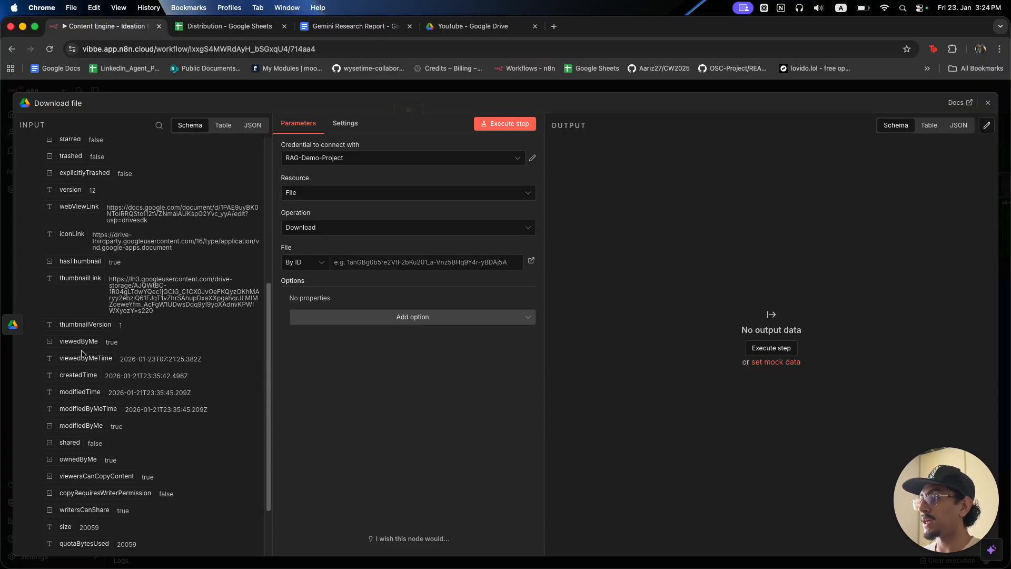
scroll(92, 269, up, 5)
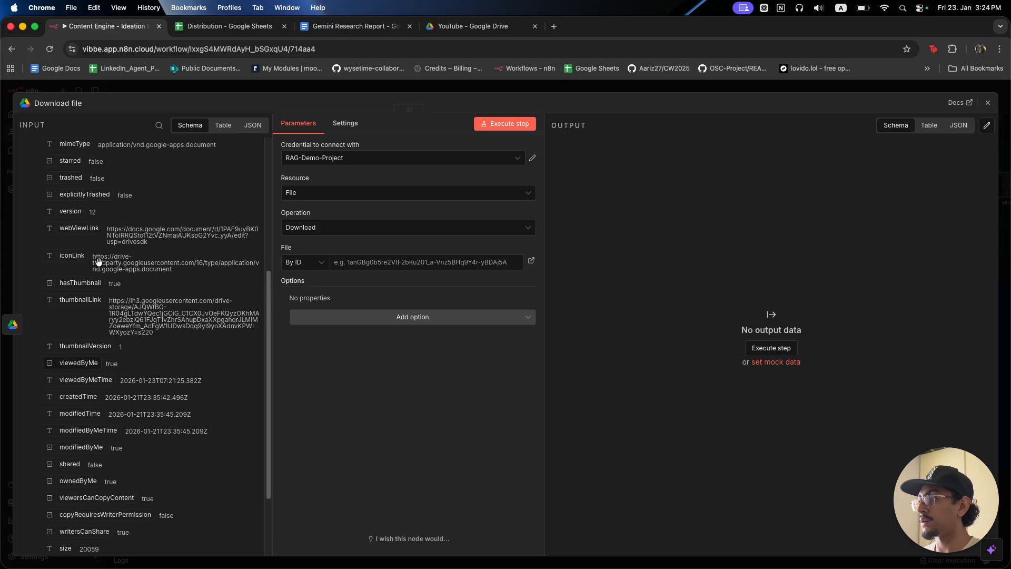
drag(62, 247, 352, 262)
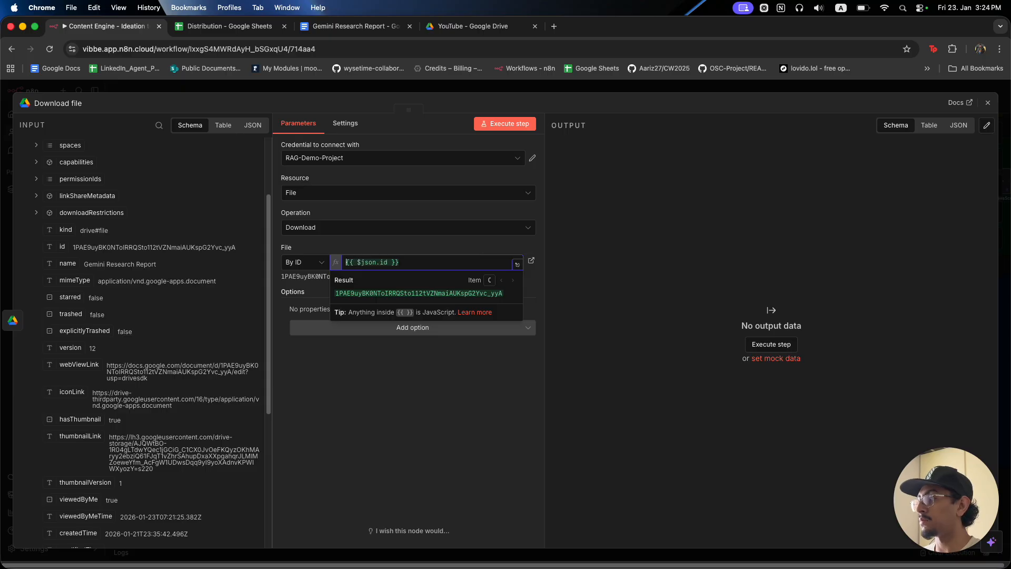
Add a Google File Conversion option so Download file exports Google Docs as PDF.
click(420, 331)
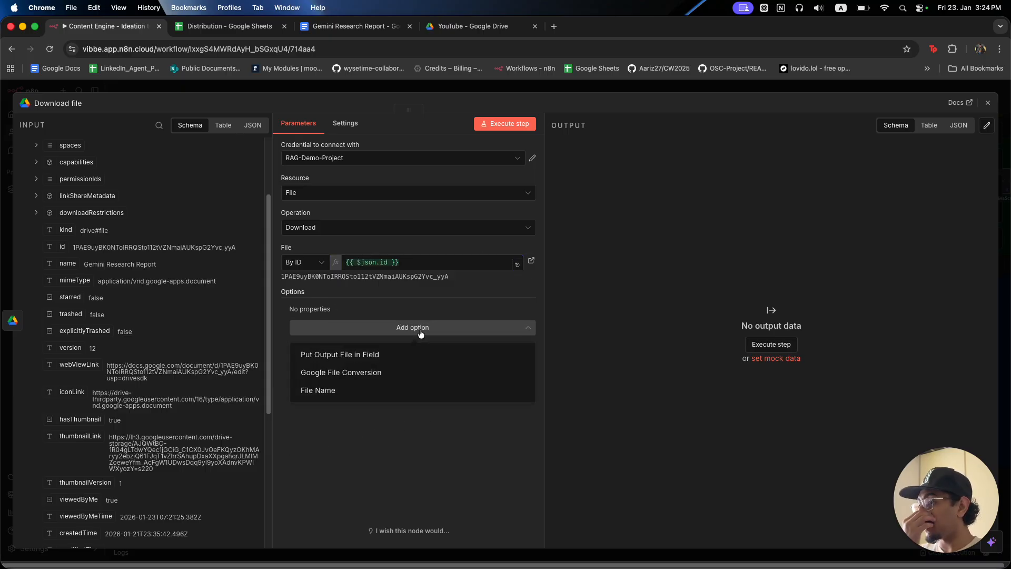
click(402, 377)
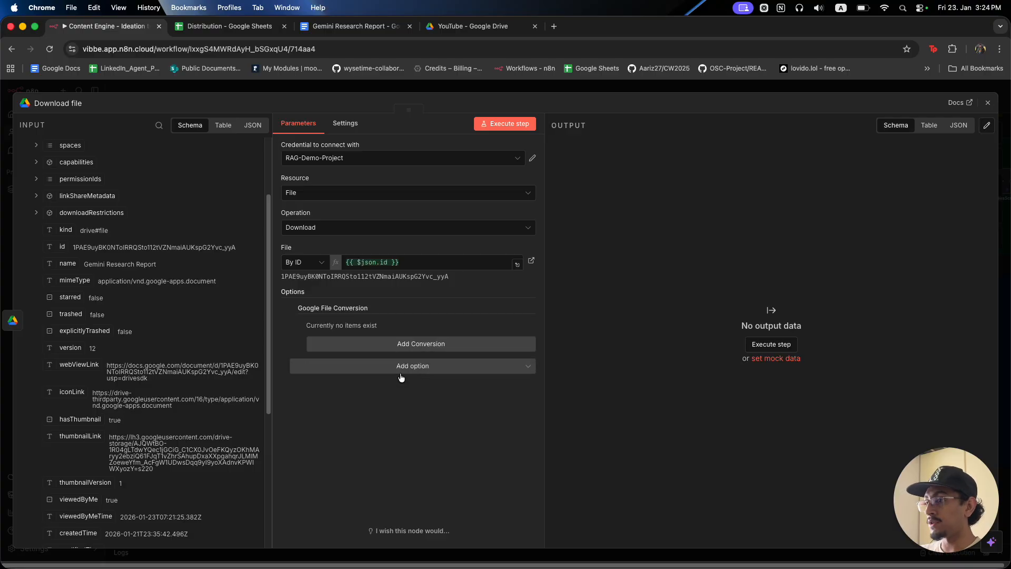
click(402, 343)
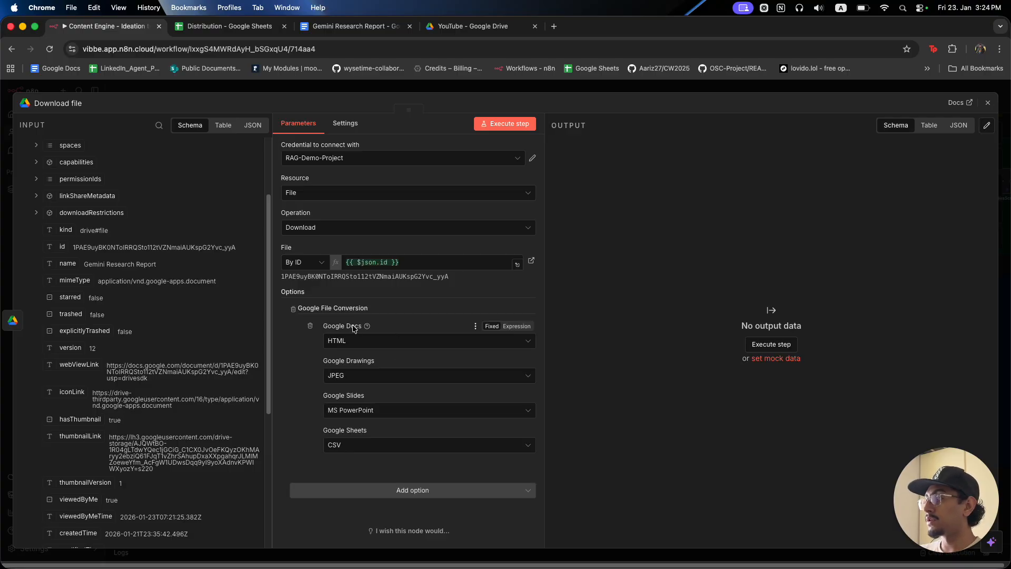
click(367, 343)
click(383, 420)
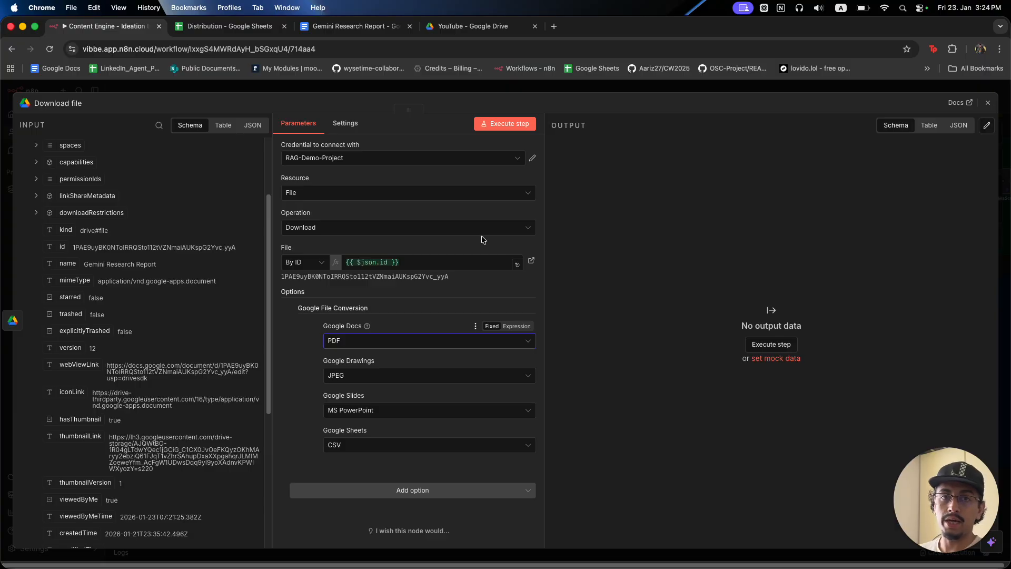
click(538, 90)
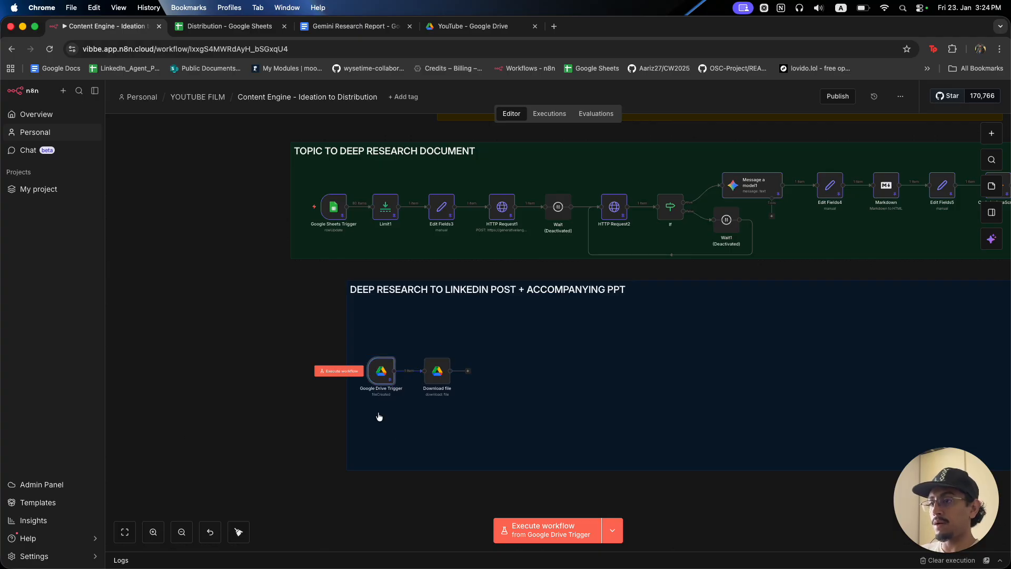
Run from the Drive trigger and confirm the 239 kB application/pdf Gemini Research Report output.
click(338, 371)
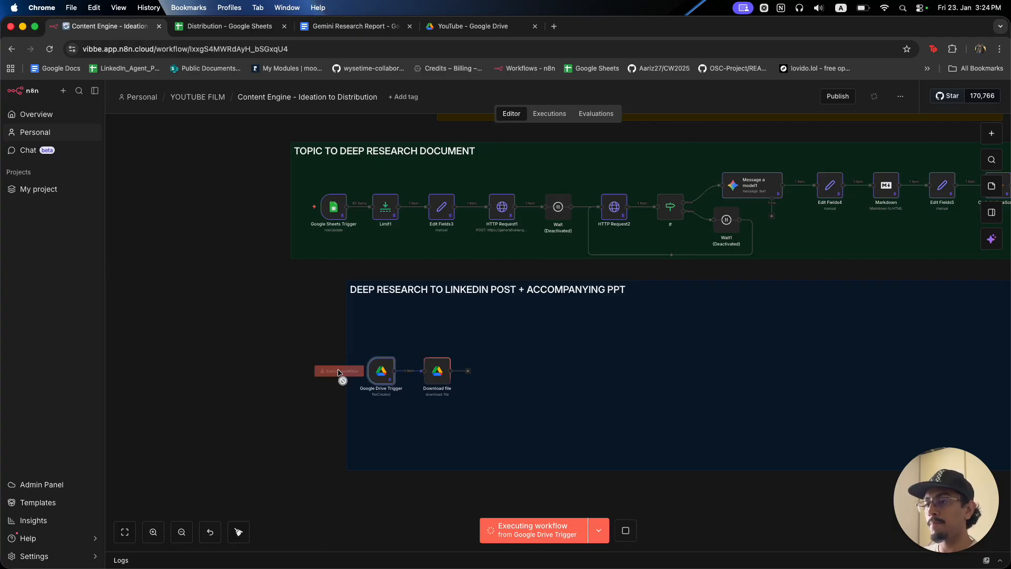
double_click(438, 371)
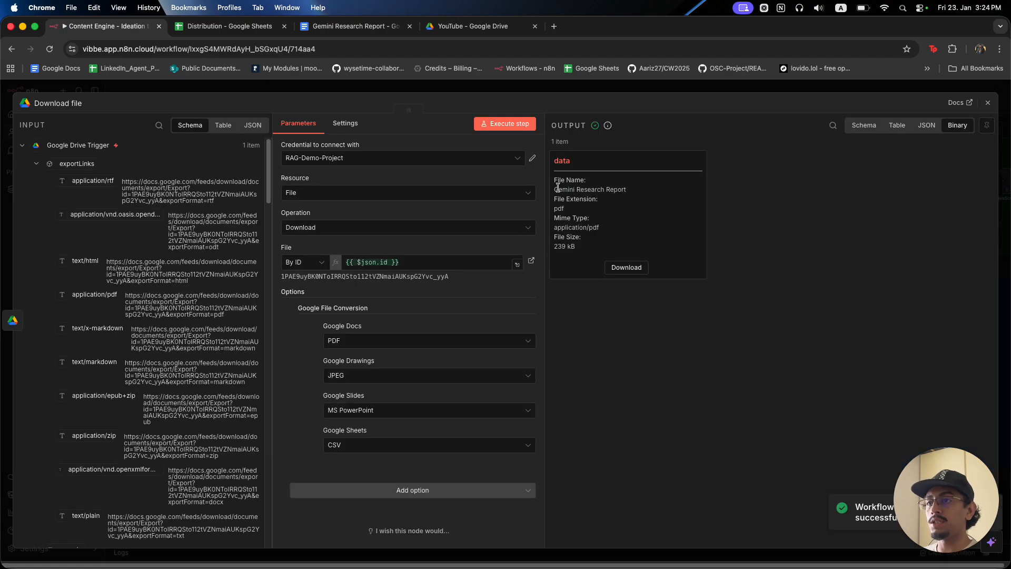
drag(601, 230, 580, 228)
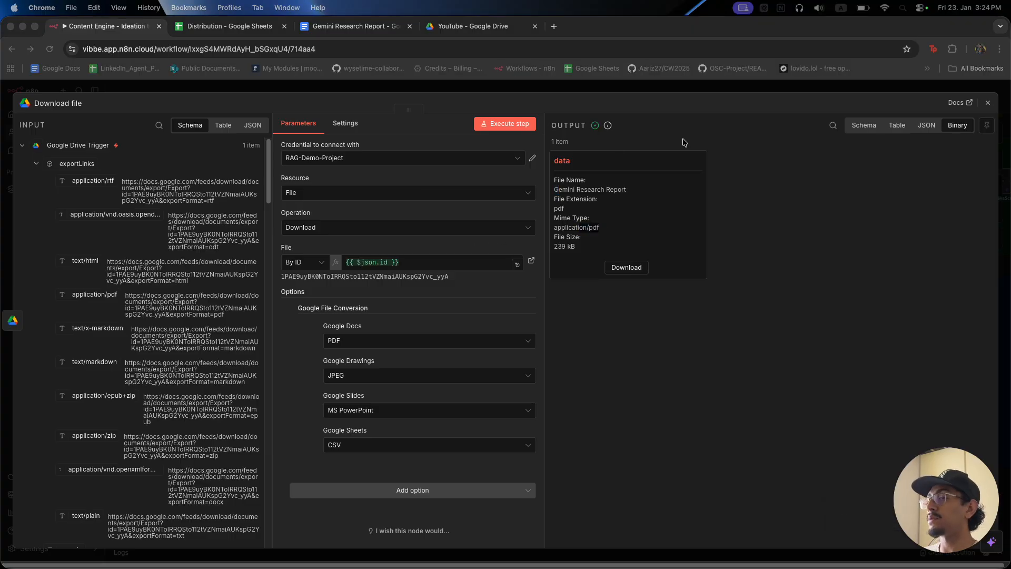
click(703, 85)
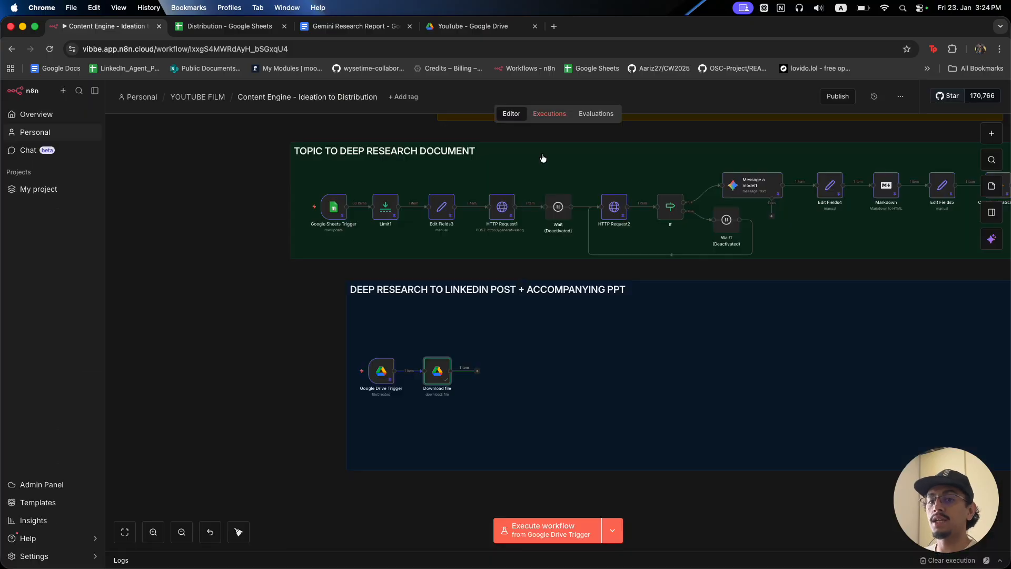
click(548, 89)
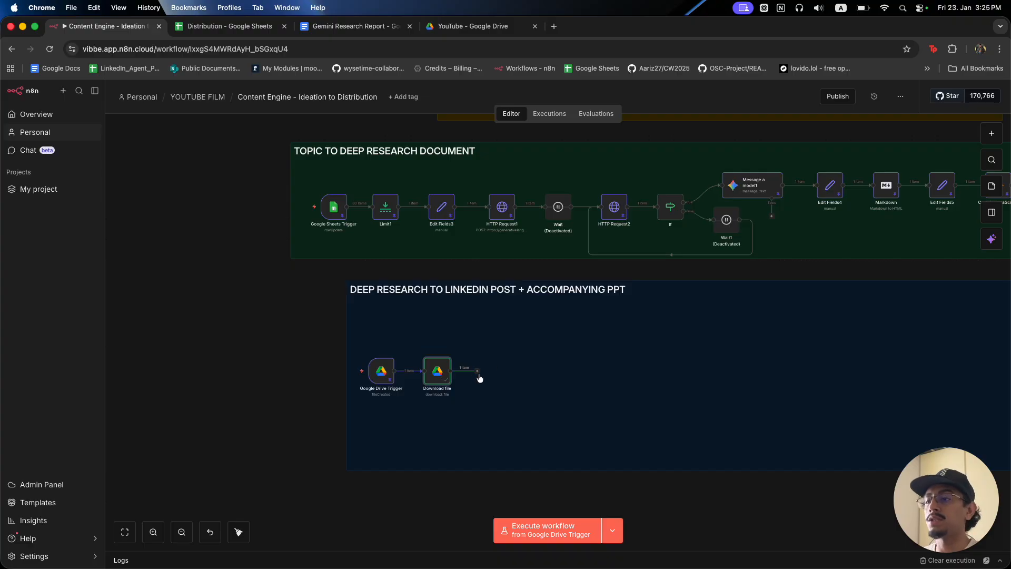
Recheck that the Download file step outputs a PDF file.
click(477, 371)
double_click(434, 376)
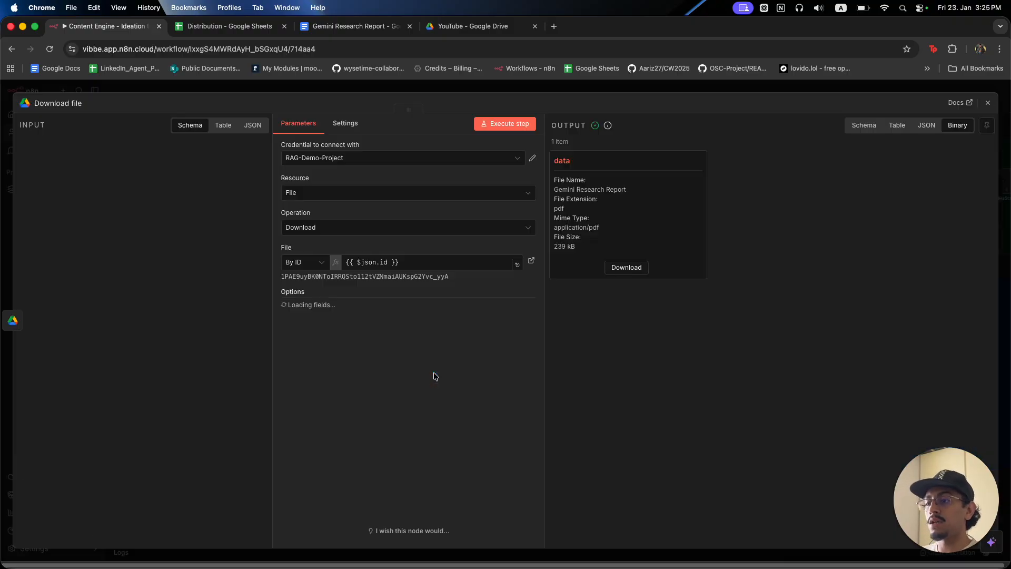
drag(561, 229, 608, 231)
click(615, 91)
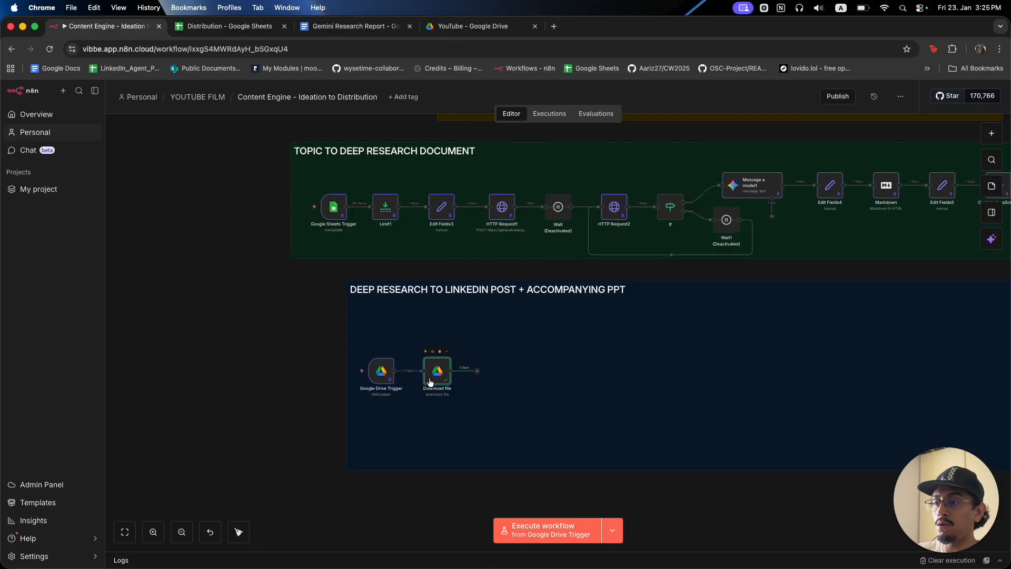
Add Extract from File > Extract from PDF after the download, run it, and review the text table.
click(477, 372)
text(extr)
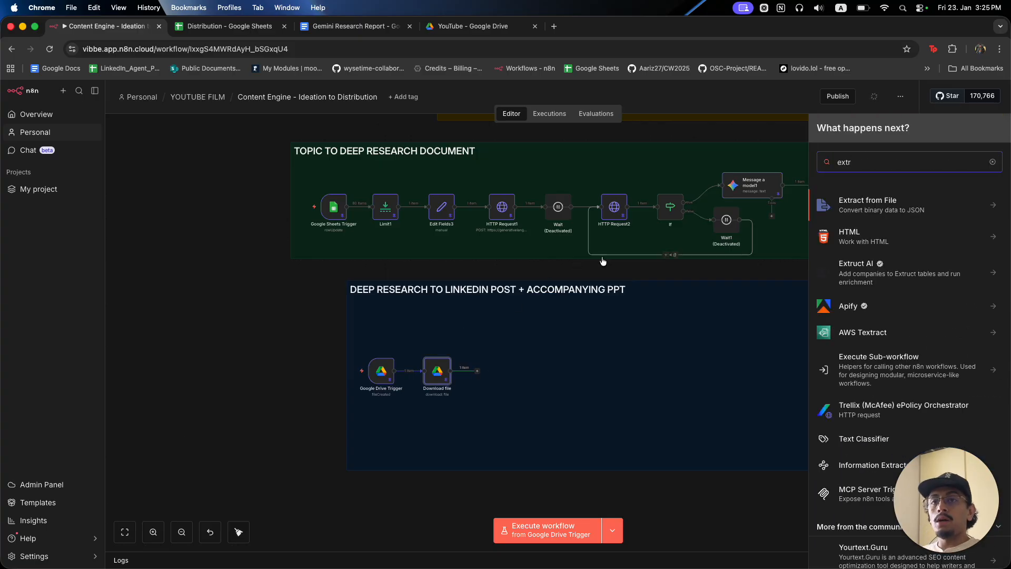
click(873, 212)
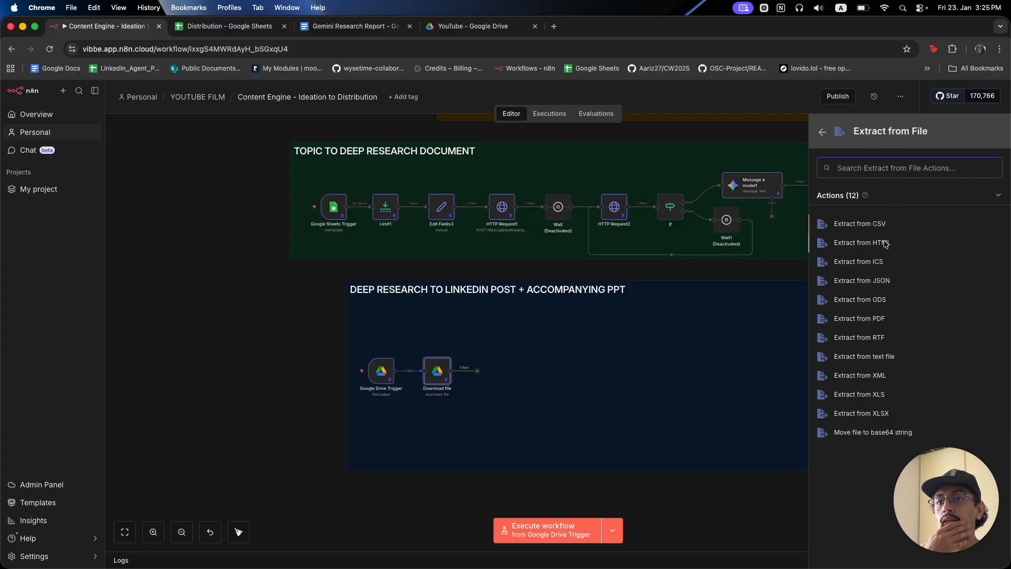
click(878, 319)
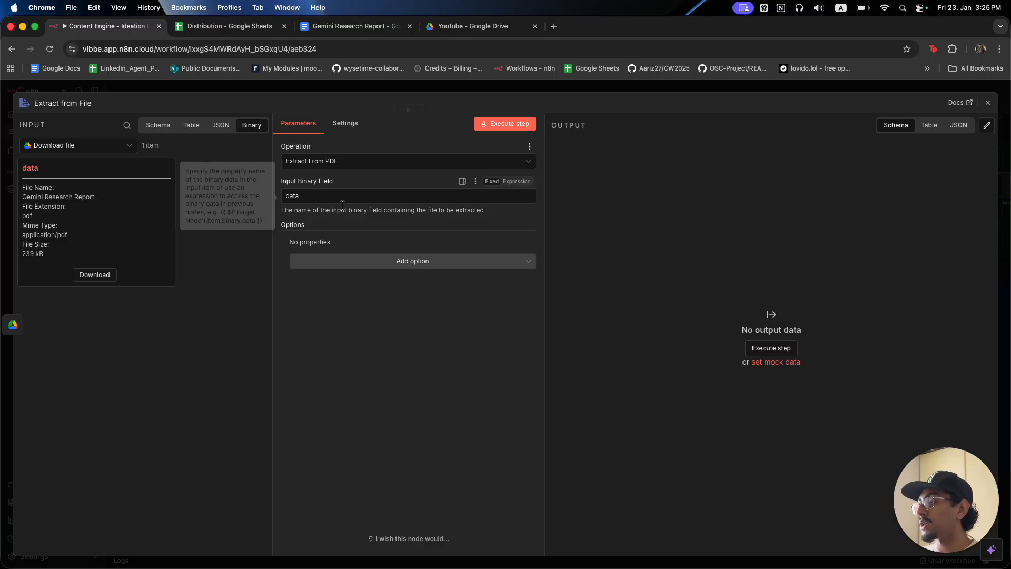
click(510, 122)
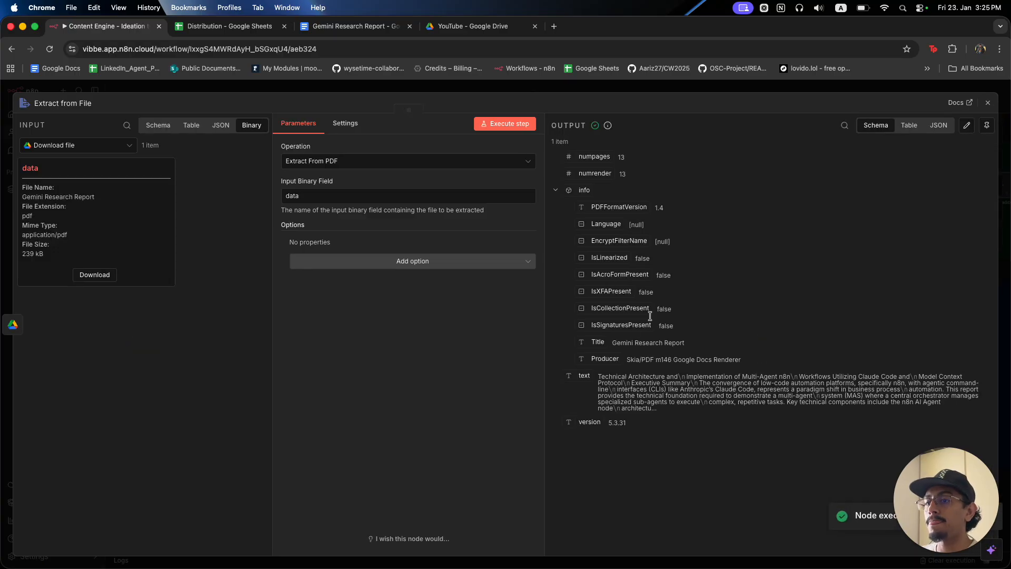
click(911, 124)
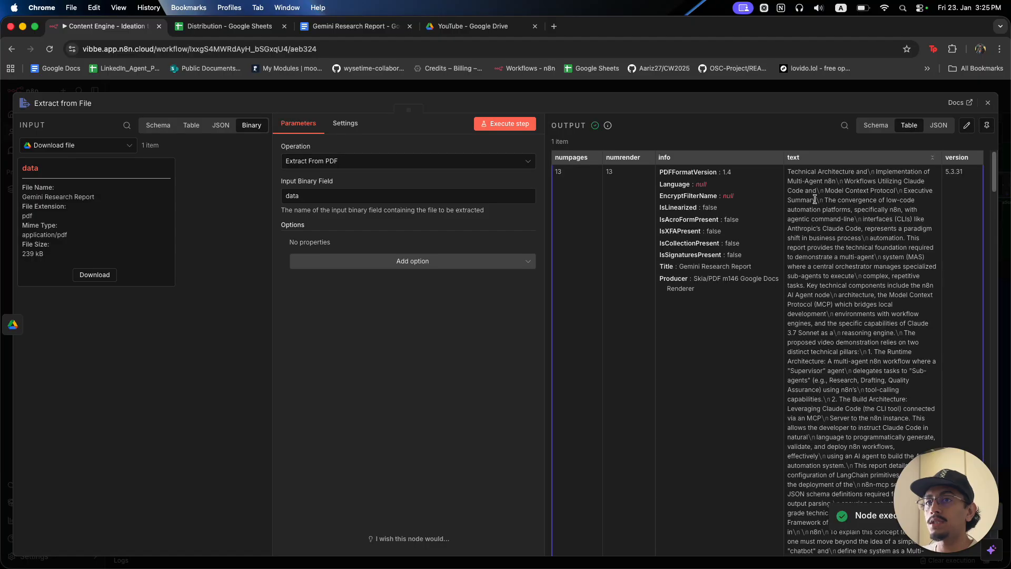
drag(788, 179, 870, 481)
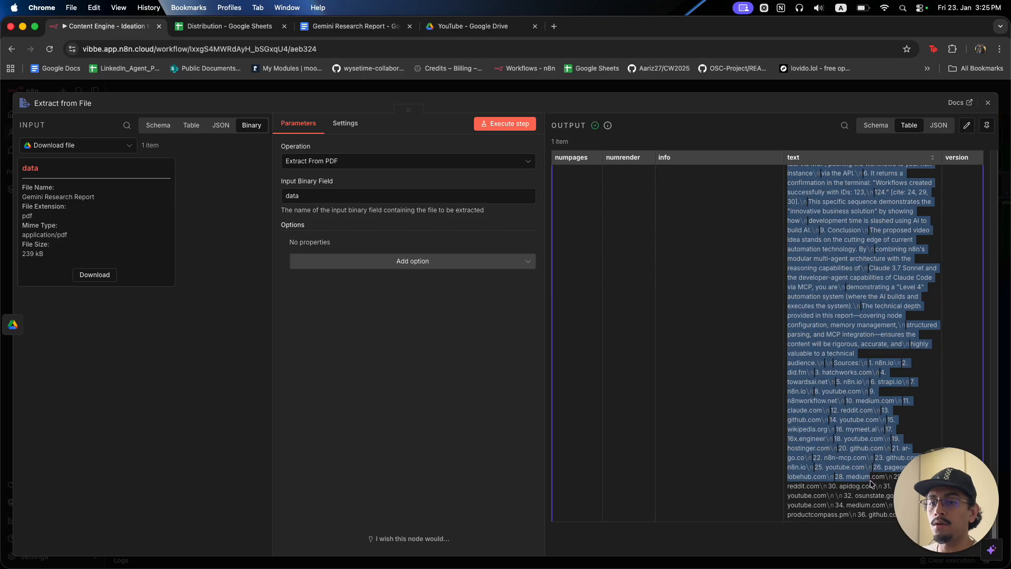
click(775, 90)
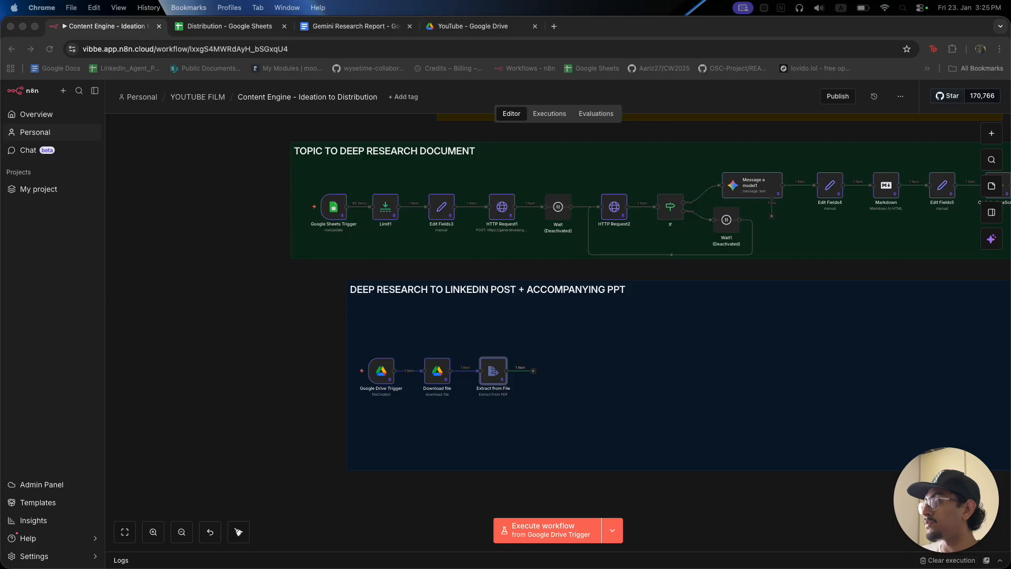
Add a Basic LLM Chain (searched as 'llm ch') after Extract from File and open it.
click(535, 374)
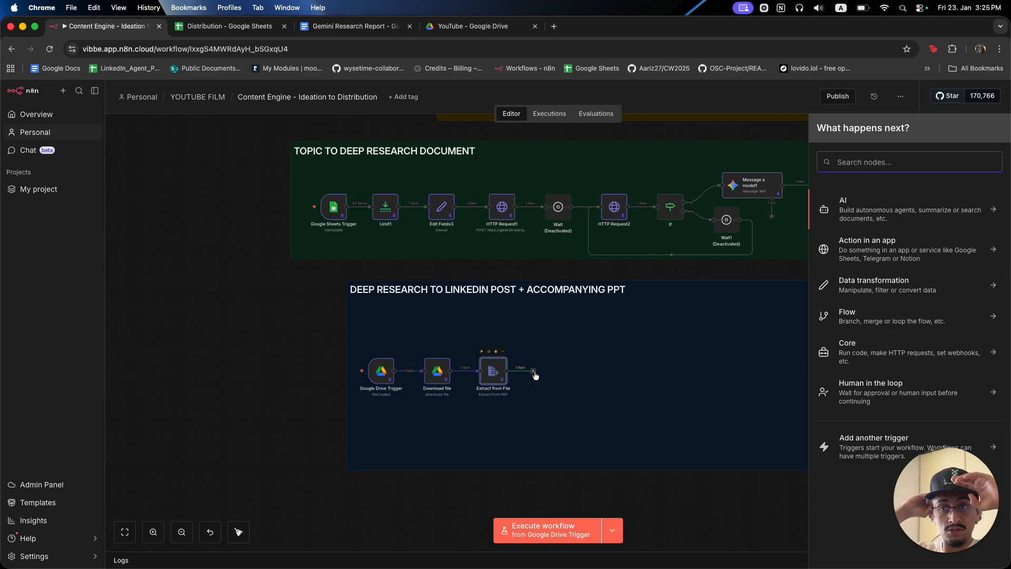
text(llm ch)
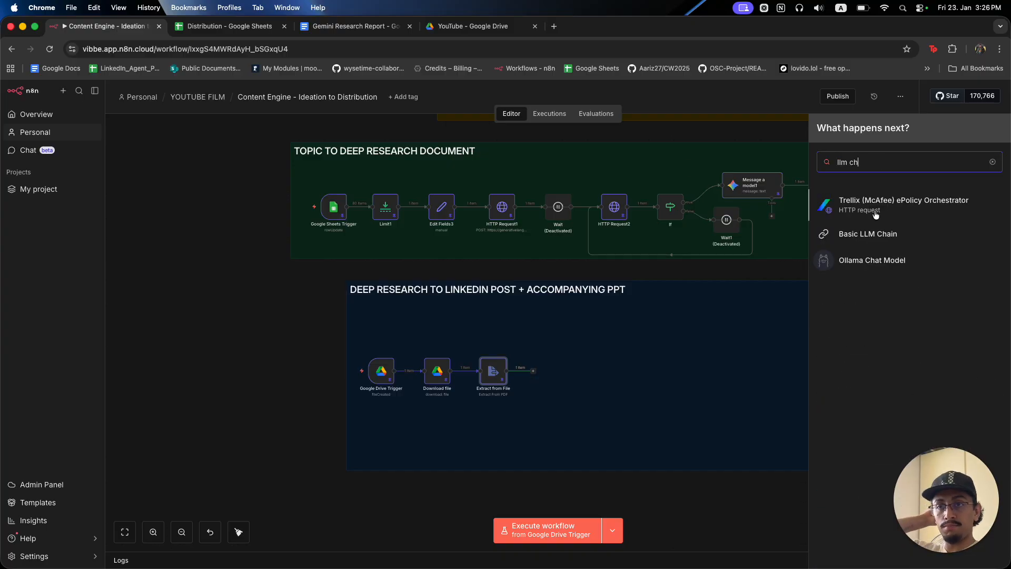
click(874, 234)
click(714, 92)
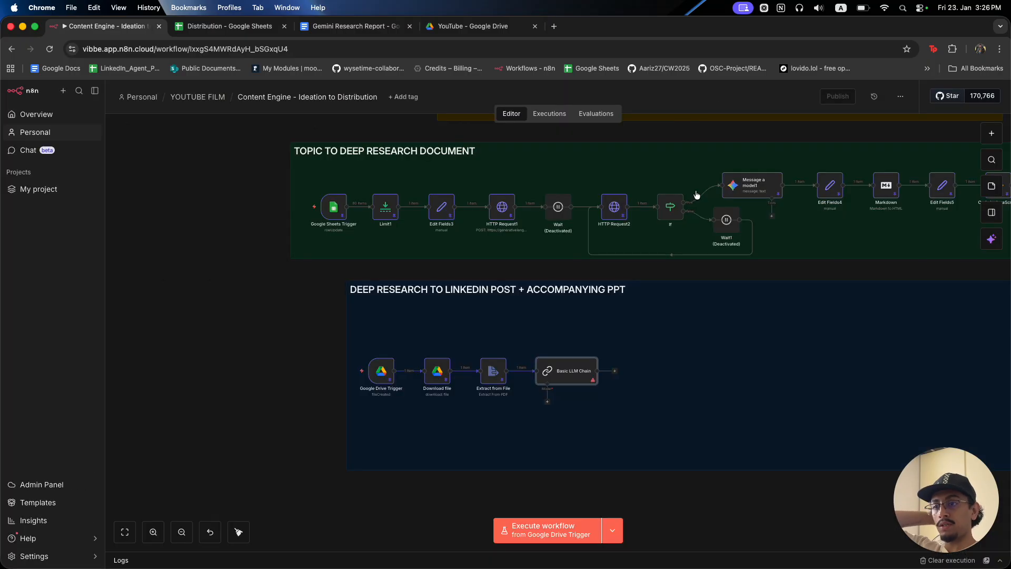
double_click(559, 367)
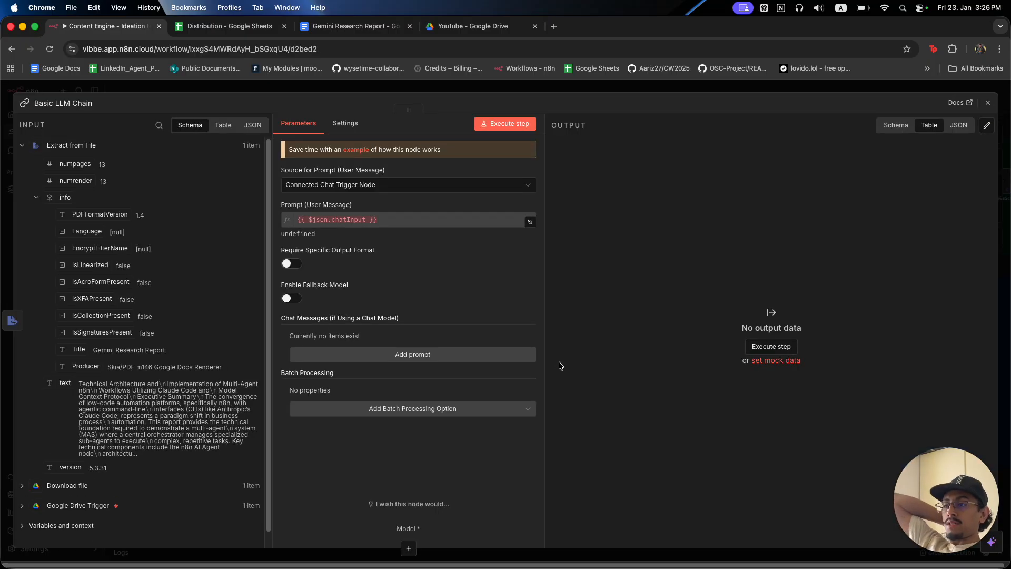
Set the chain's prompt source to Define below, using the extracted {{ $json.text }}.
click(426, 185)
click(398, 251)
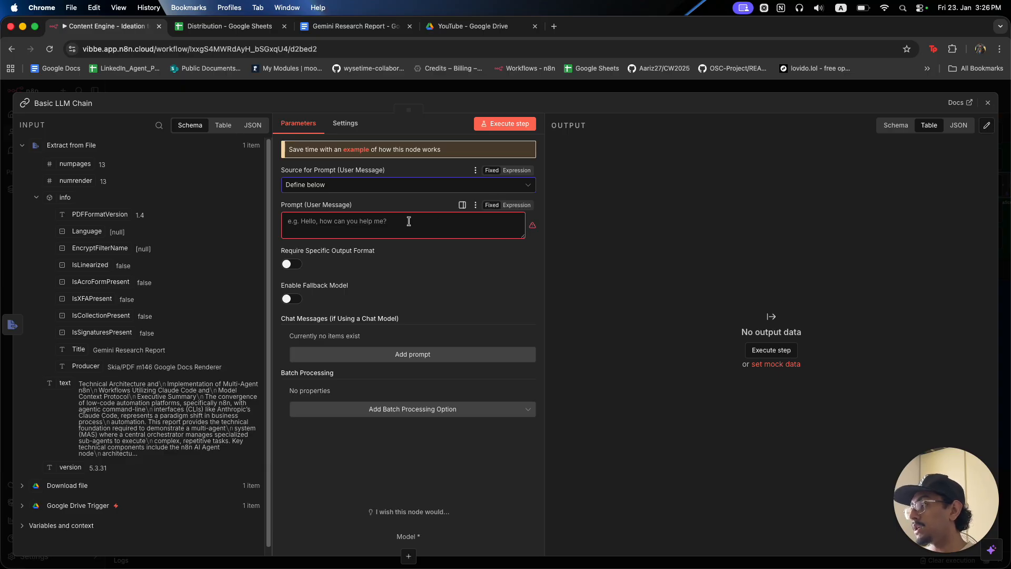
drag(63, 383, 343, 224)
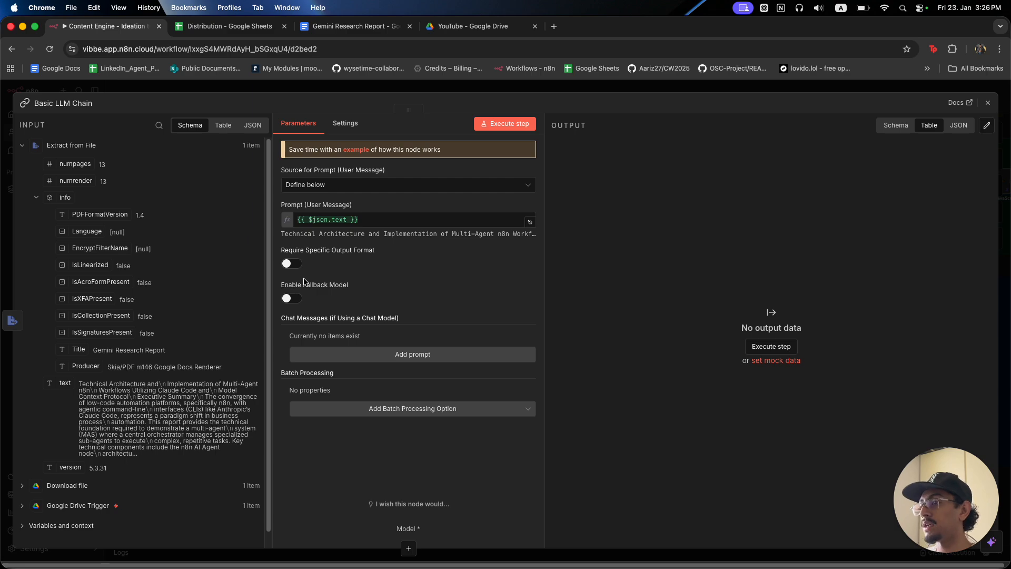
Add a System message expression holding the pasted LinkedIn post-writing prompt.
click(355, 355)
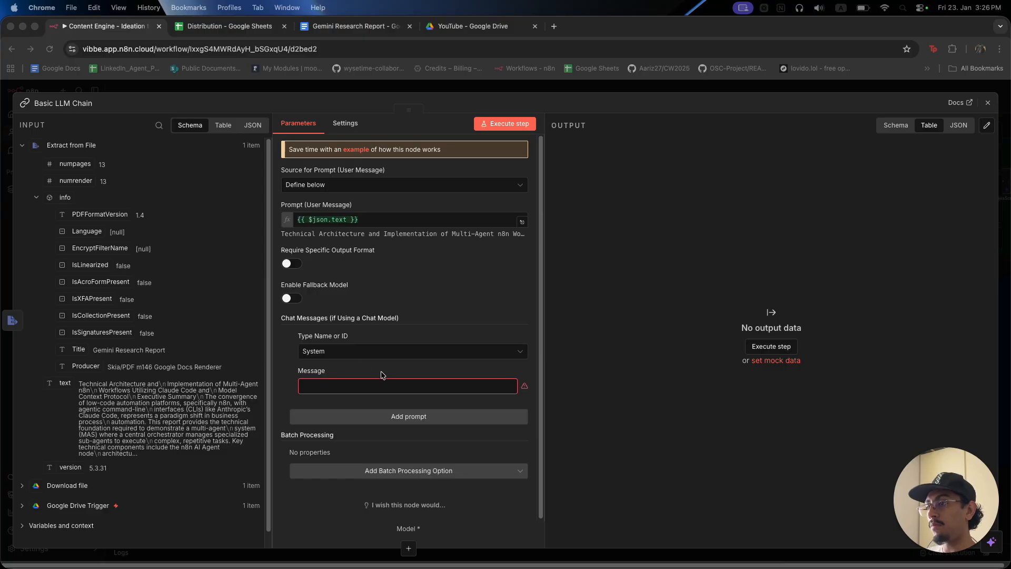
click(405, 386)
click(509, 371)
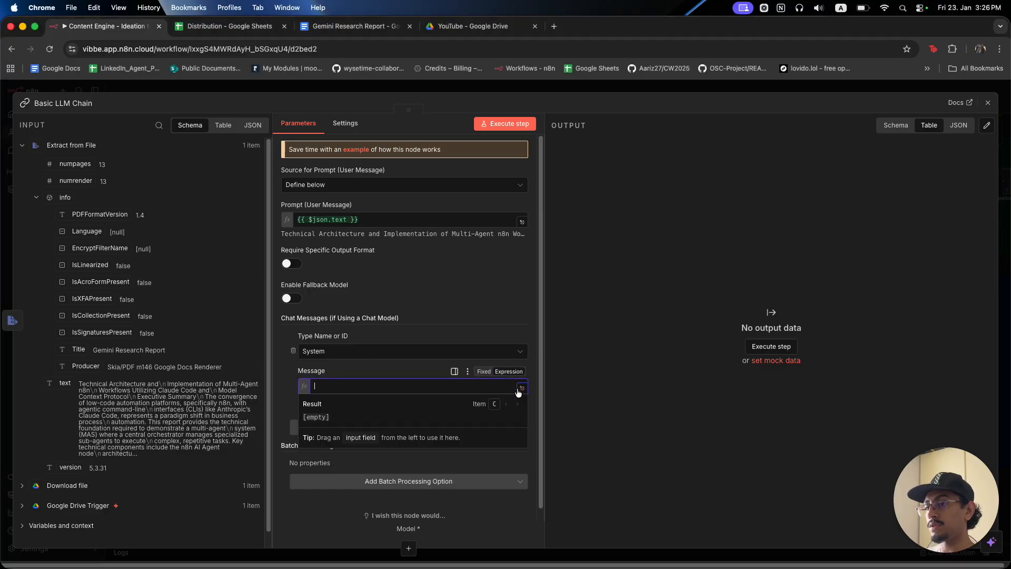
click(519, 393)
key(super+v)
scroll(422, 286, up, 15)
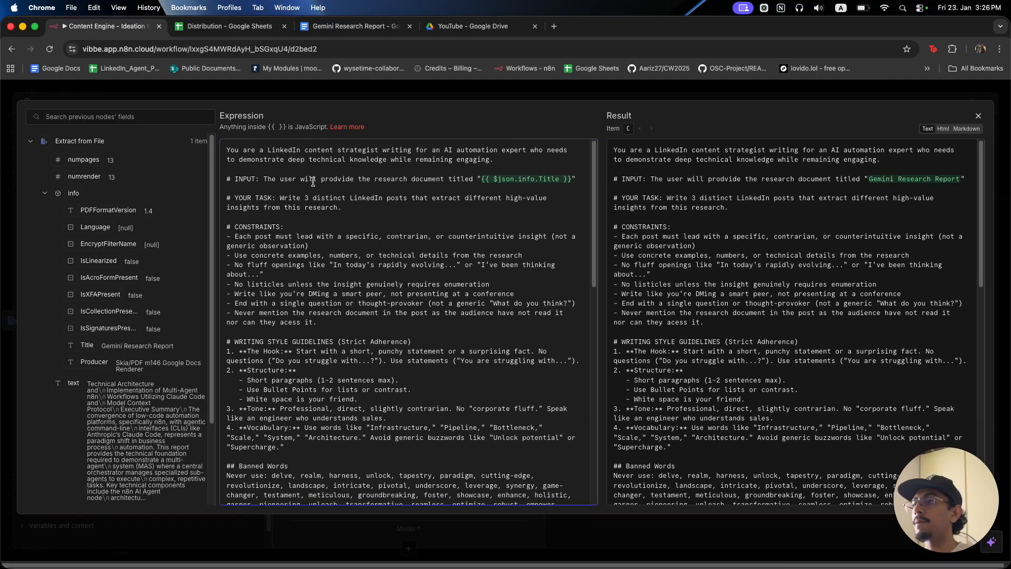
Highlight the {{ $json.info.Title }} input line, then switch to the Gemini Research Report doc.
drag(263, 180, 569, 181)
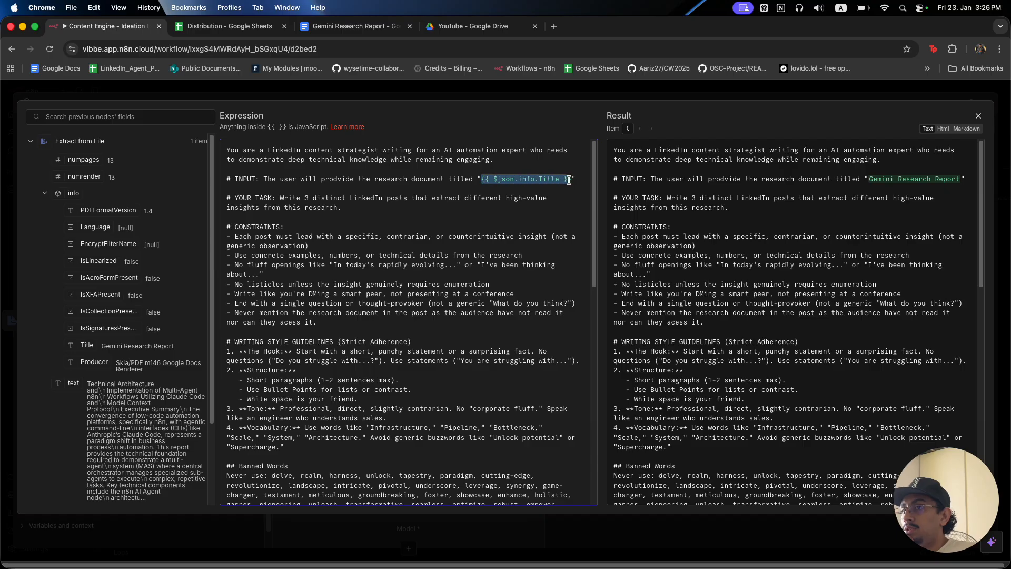
click(359, 27)
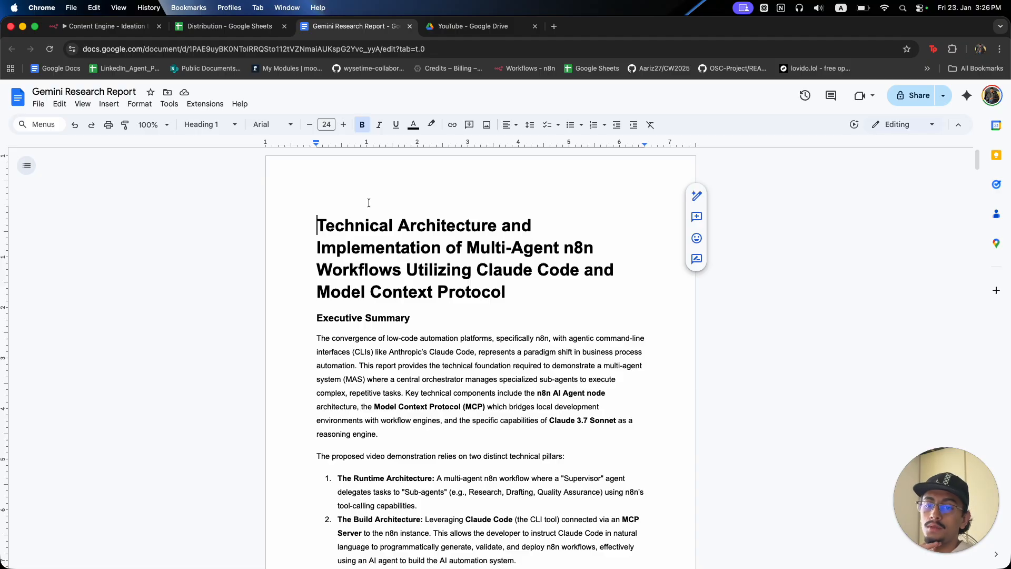
Rename the Google Doc to its 'Technical Architecture and Implementation…' heading.
click(119, 90)
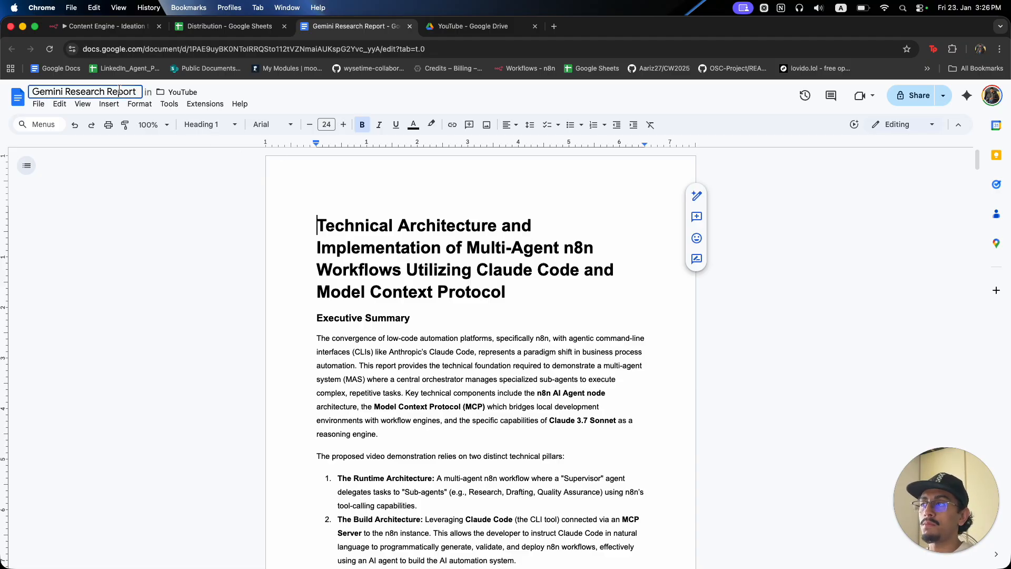
triple_click(441, 234)
key(ctrl+c)
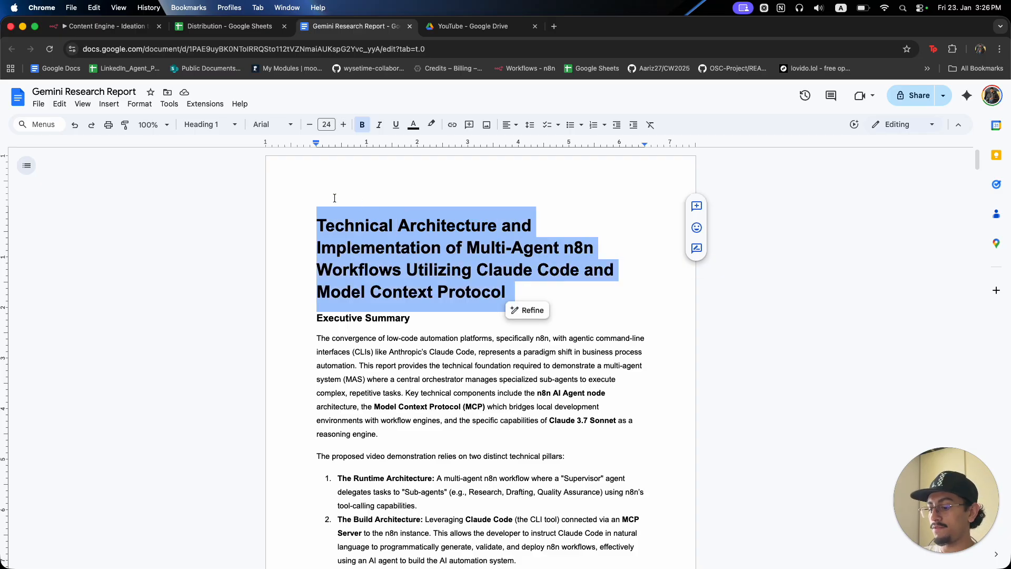
click(114, 90)
triple_click(115, 90)
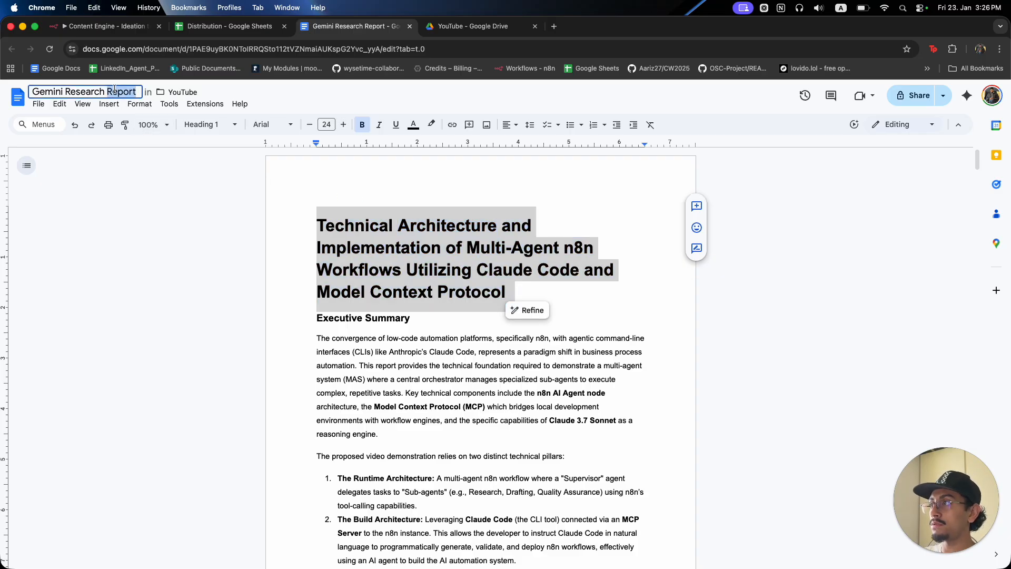
key(ctrl+v)
key(Return)
click(232, 26)
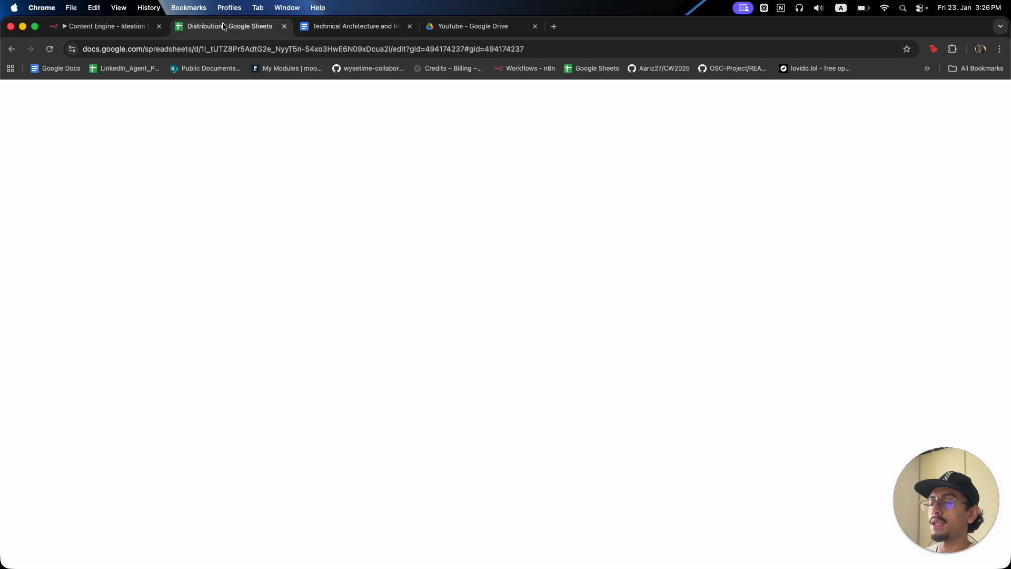
Back in n8n, review the System message prompt asking for 3 LinkedIn posts.
click(108, 26)
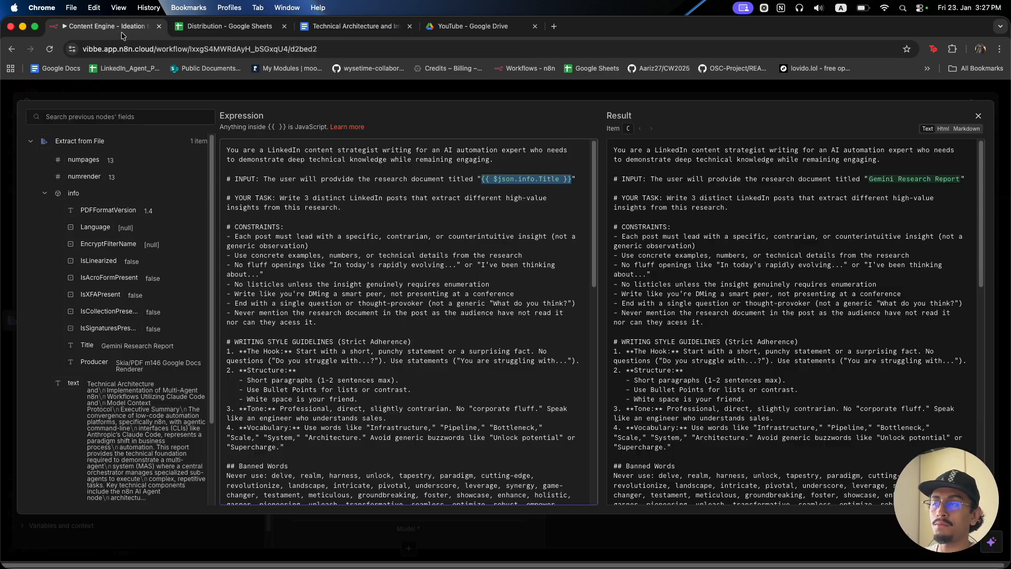
click(334, 95)
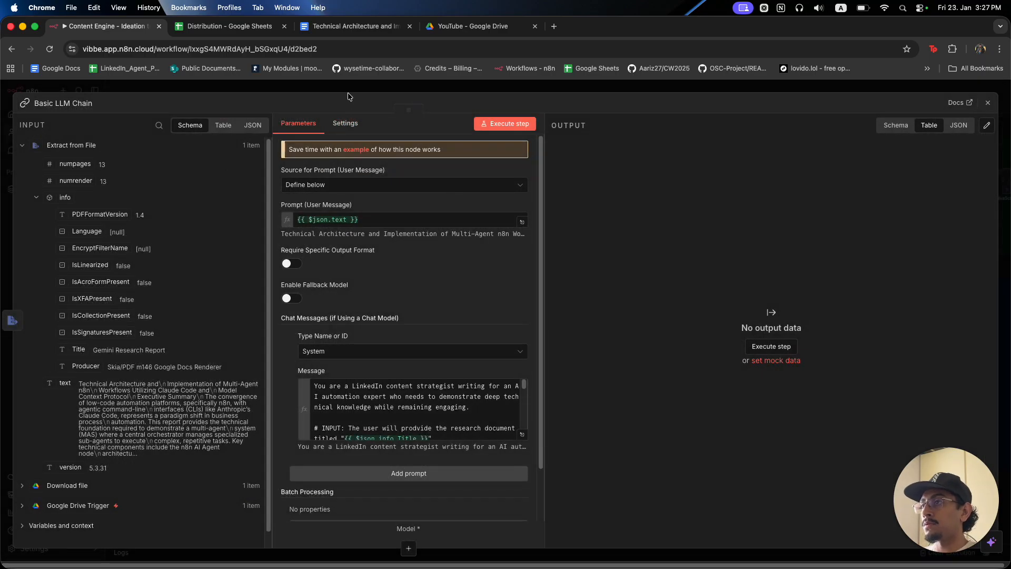
click(521, 436)
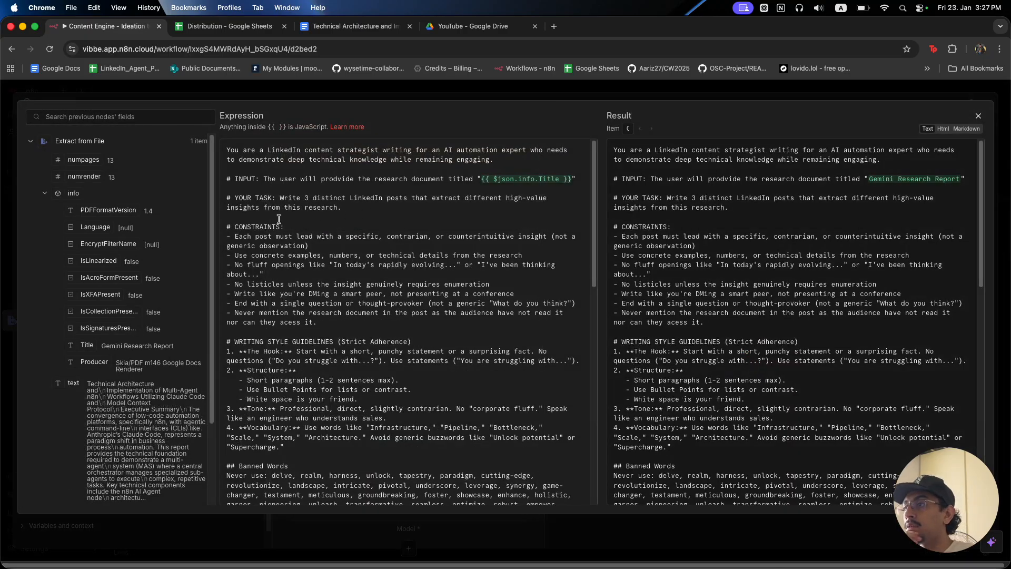
drag(280, 198, 498, 199)
click(477, 217)
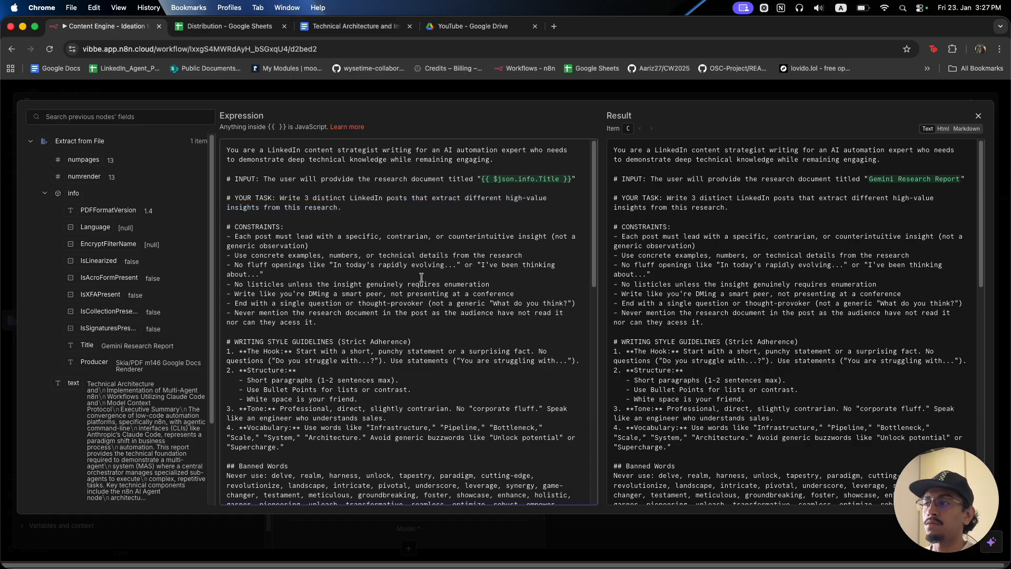
scroll(422, 278, down, 1)
drag(227, 170, 296, 212)
scroll(275, 277, down, 2)
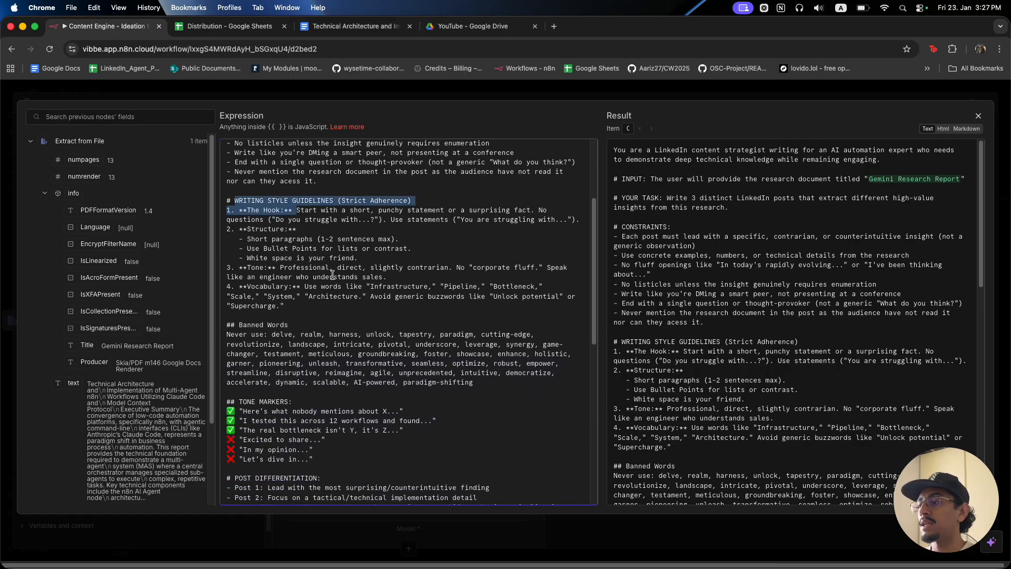
scroll(332, 276, down, 2)
scroll(332, 275, down, 4)
drag(228, 172, 311, 191)
click(236, 217)
drag(238, 267, 310, 279)
scroll(310, 283, down, 2)
click(273, 216)
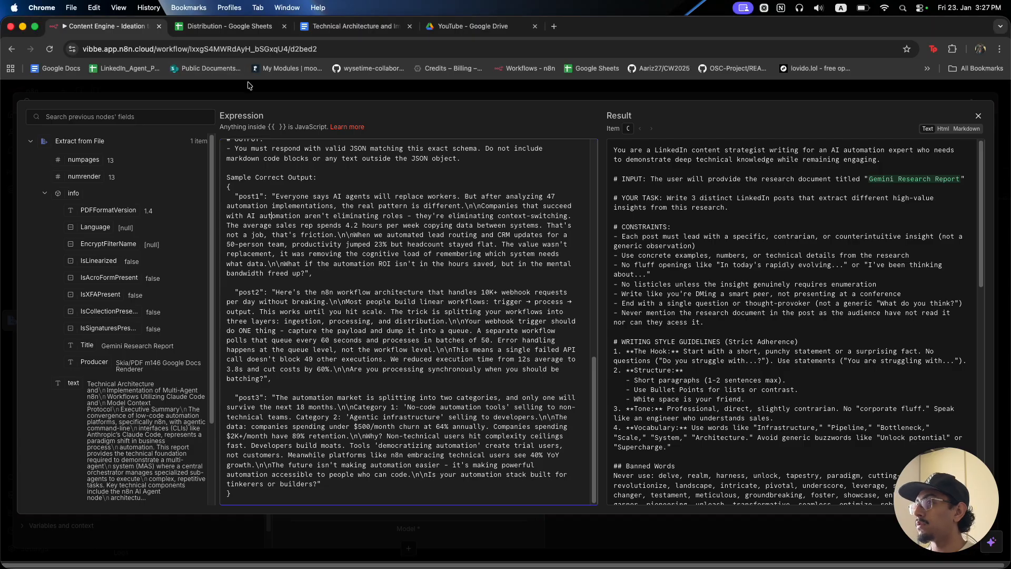
Turn on Require Specific Output Format in the Basic LLM Chain.
click(283, 95)
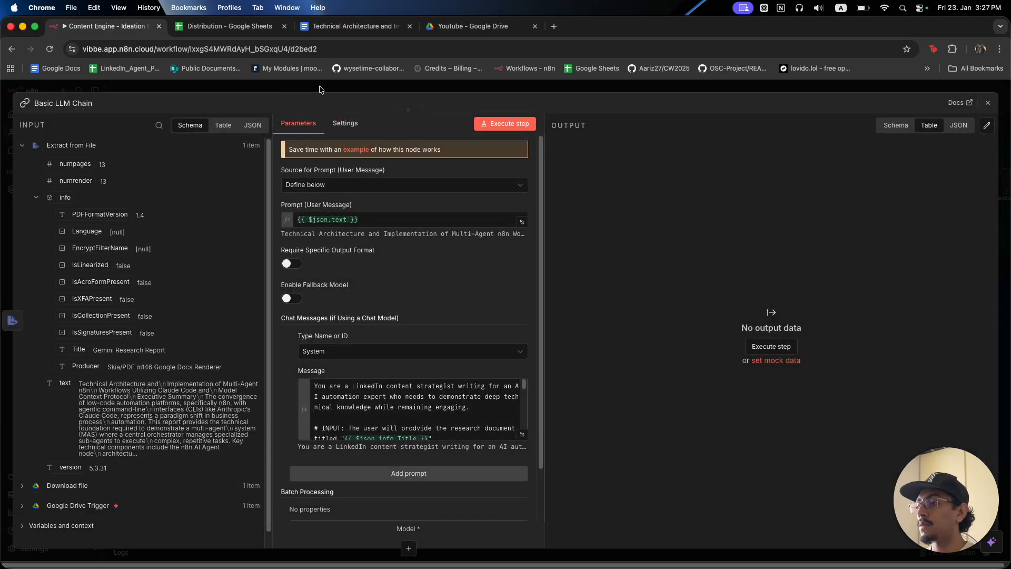
scroll(411, 411, down, 5)
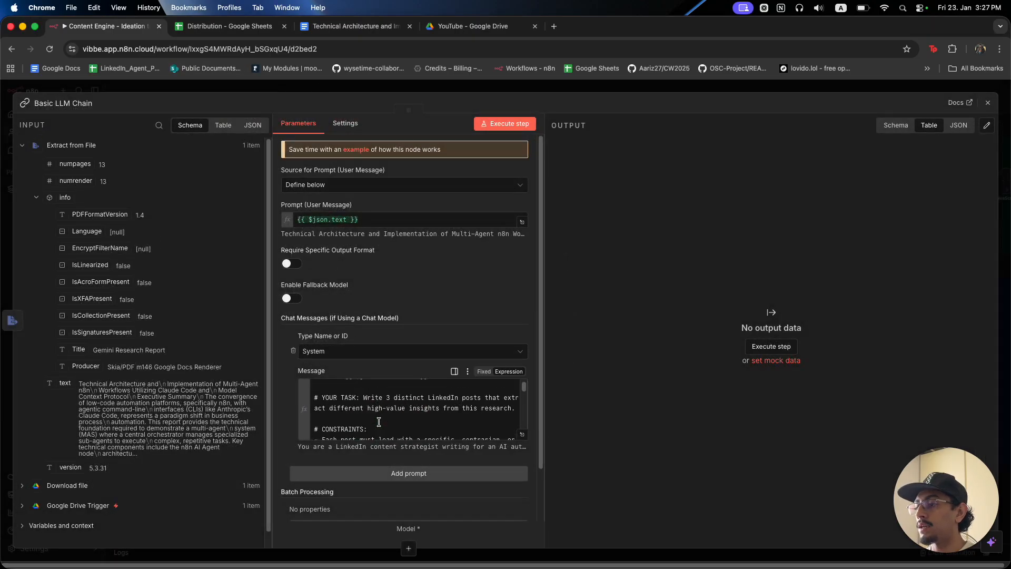
click(291, 264)
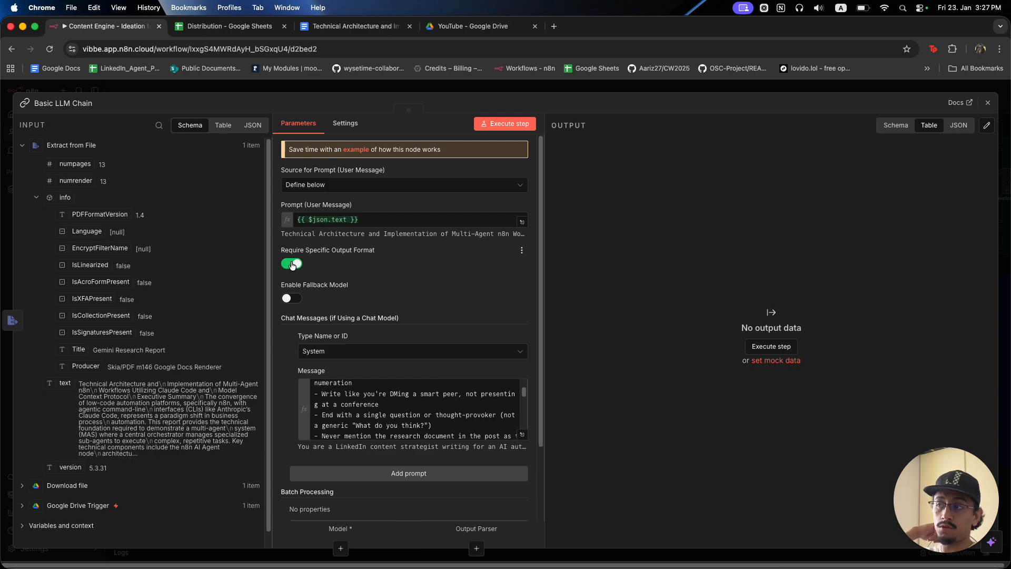
click(379, 90)
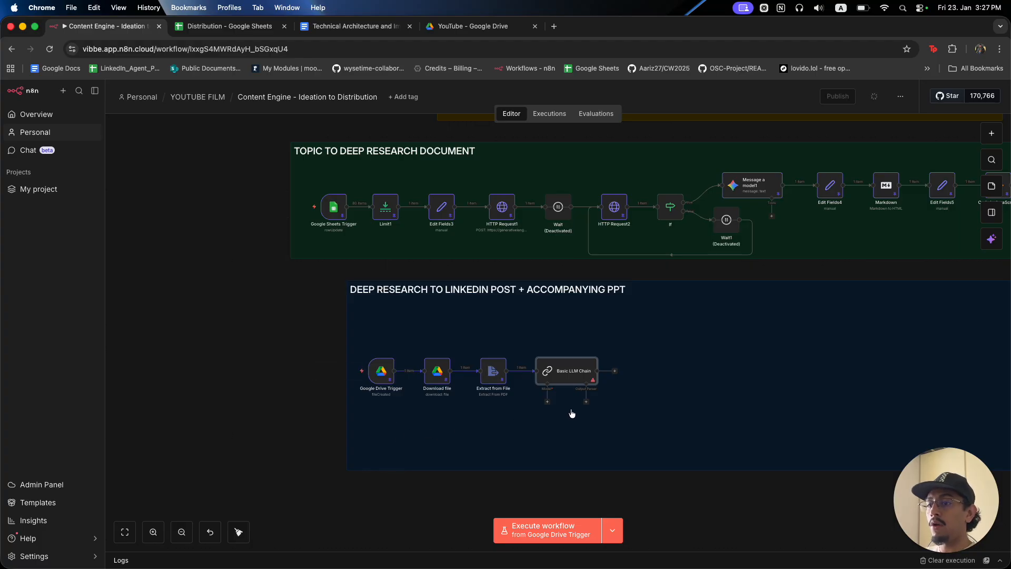
Attach a Google Gemini Chat Model to the Basic LLM Chain's Model input.
scroll(563, 415, up, 5)
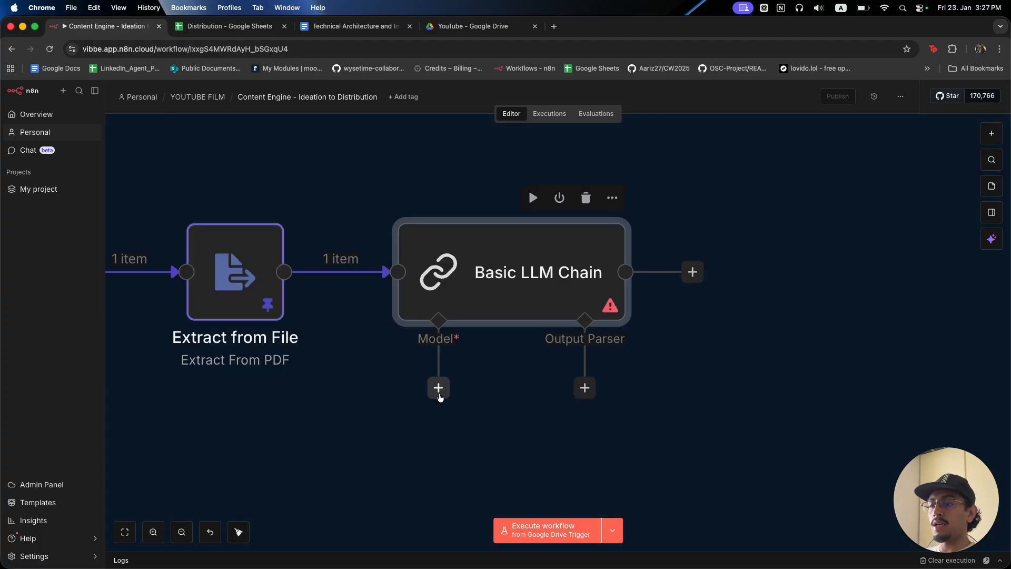
click(438, 388)
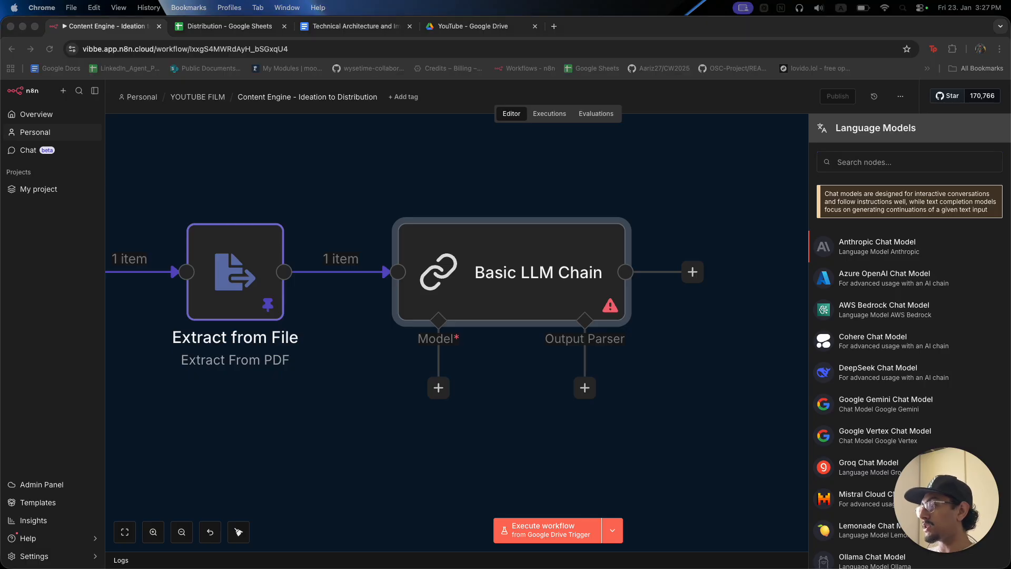
click(440, 389)
click(439, 389)
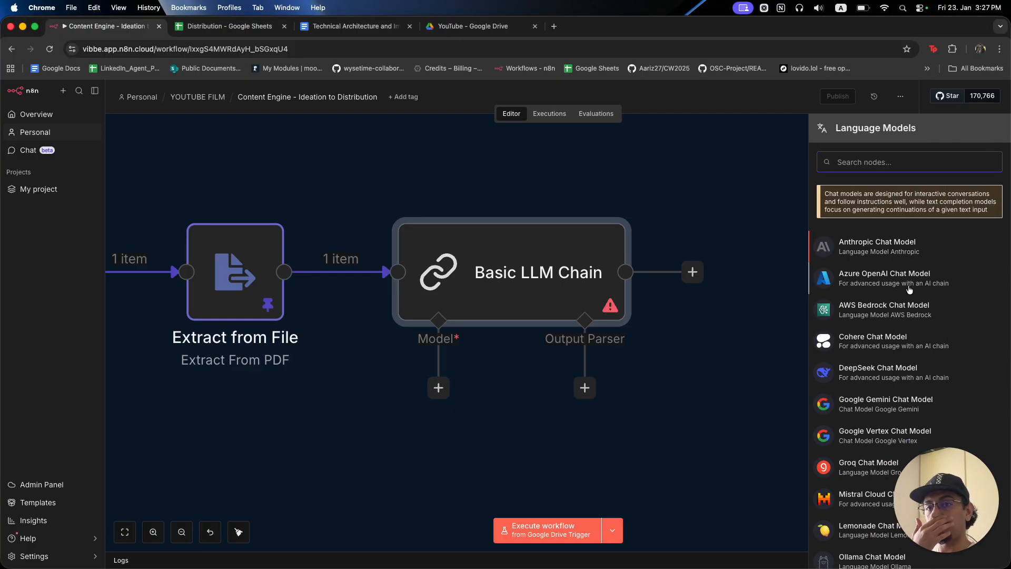
click(888, 410)
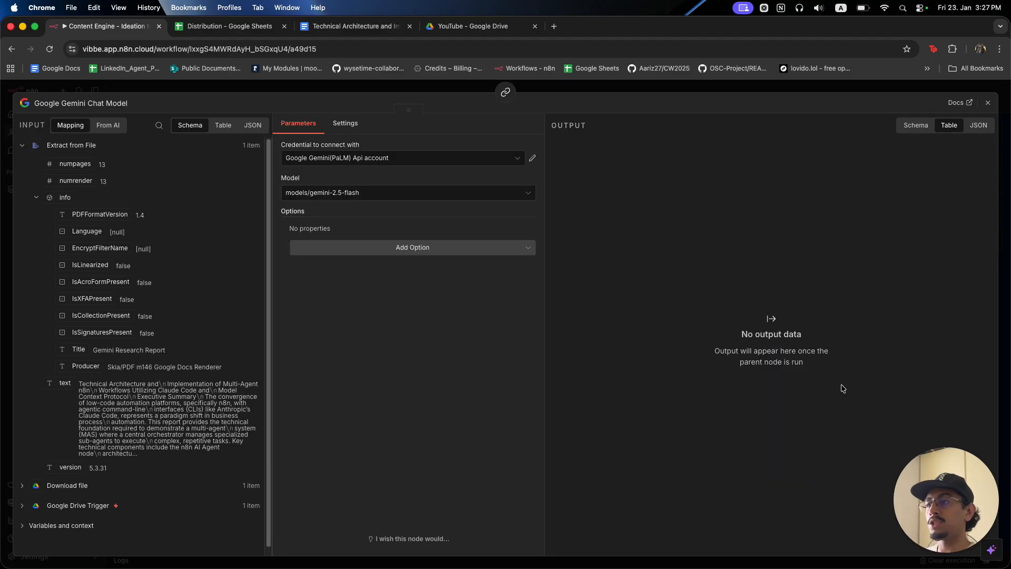
Set the Gemini model to models/gemini-2.5-pro with the Gemini API credential.
click(416, 196)
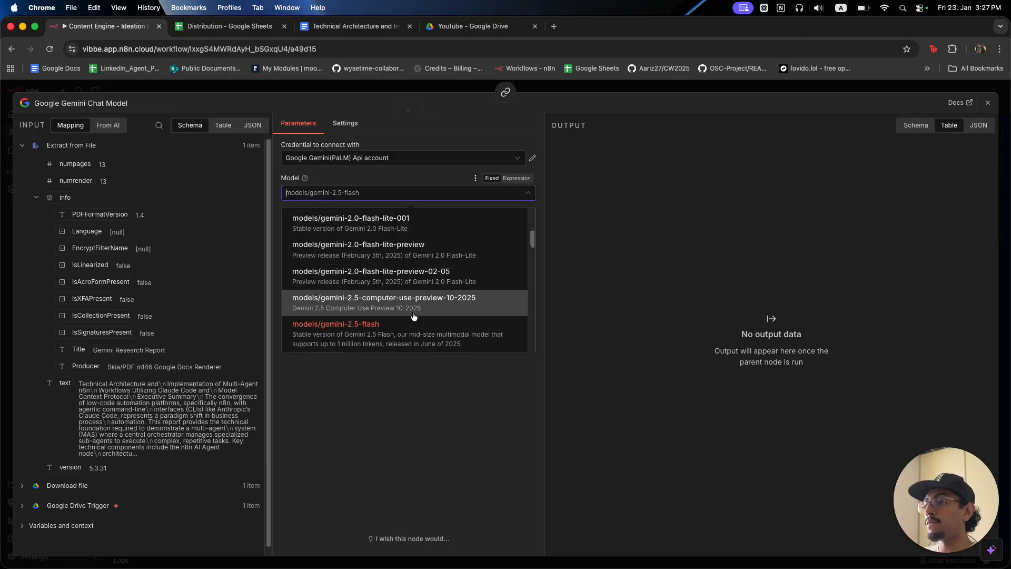
scroll(415, 337, down, 5)
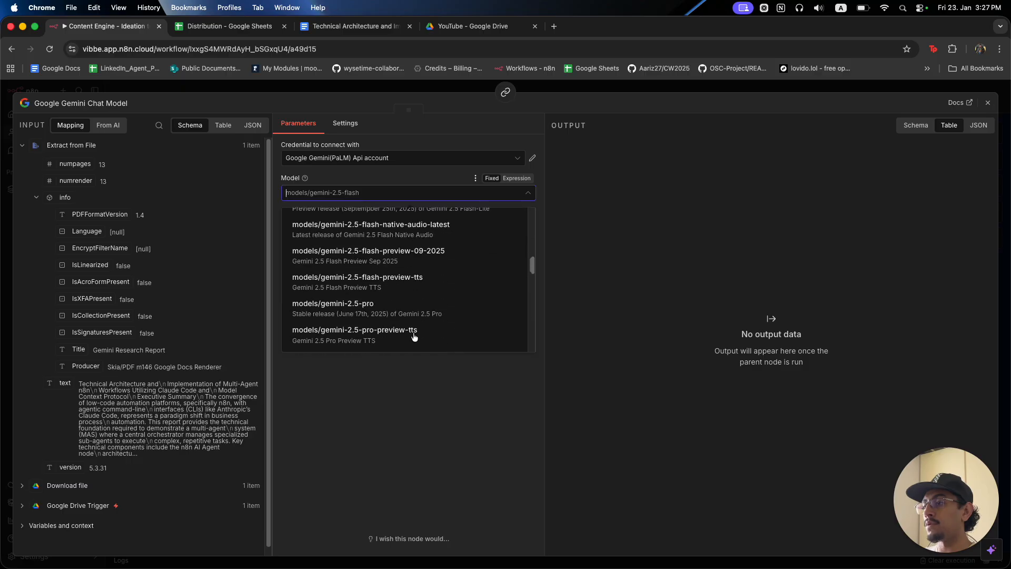
click(399, 307)
click(400, 156)
scroll(390, 193, down, 1)
scroll(390, 194, up, 1)
click(337, 177)
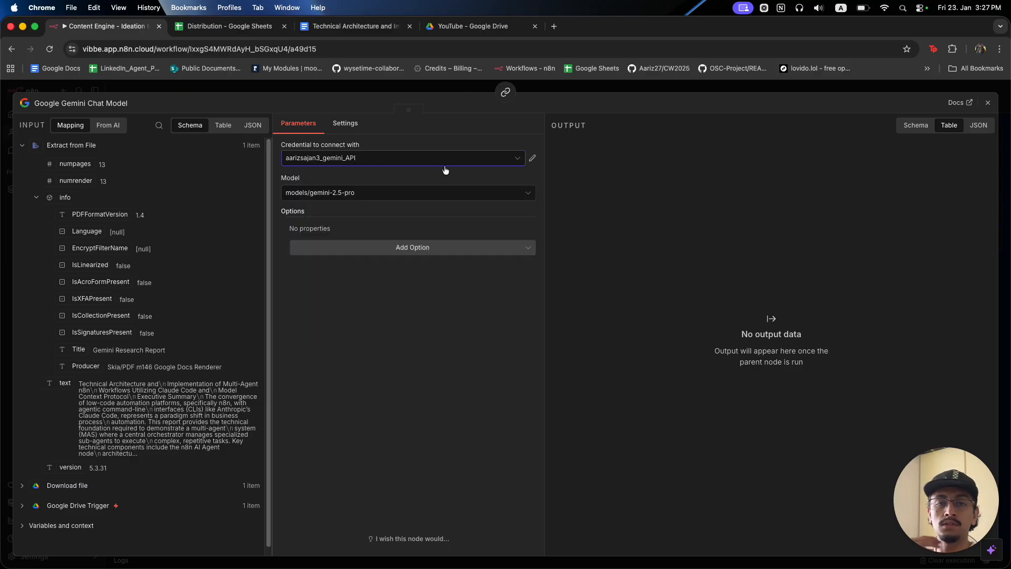
click(557, 85)
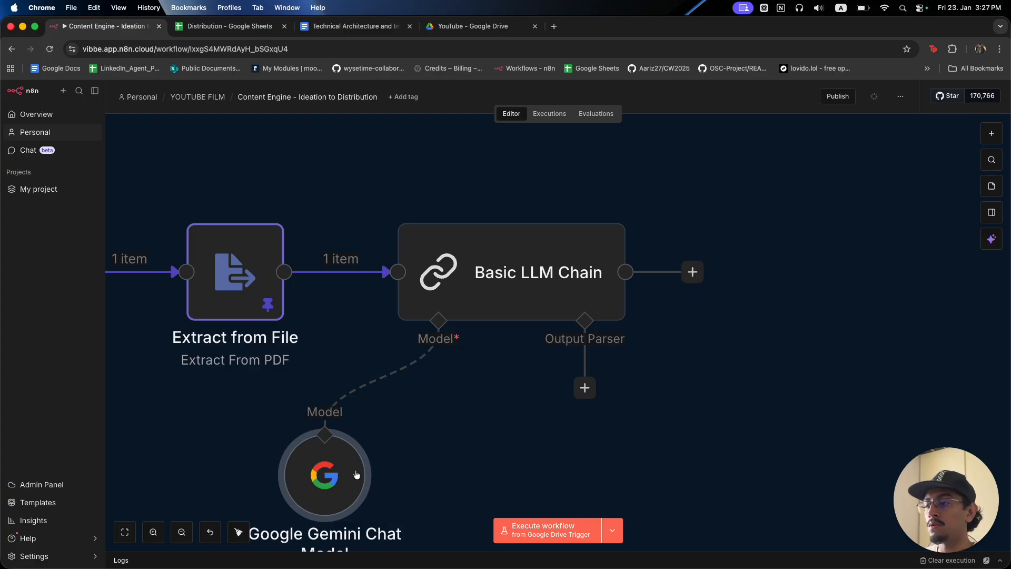
Add a Structured Output Parser to the chain, with Schema Type Define using JSON Schema.
drag(331, 489, 434, 450)
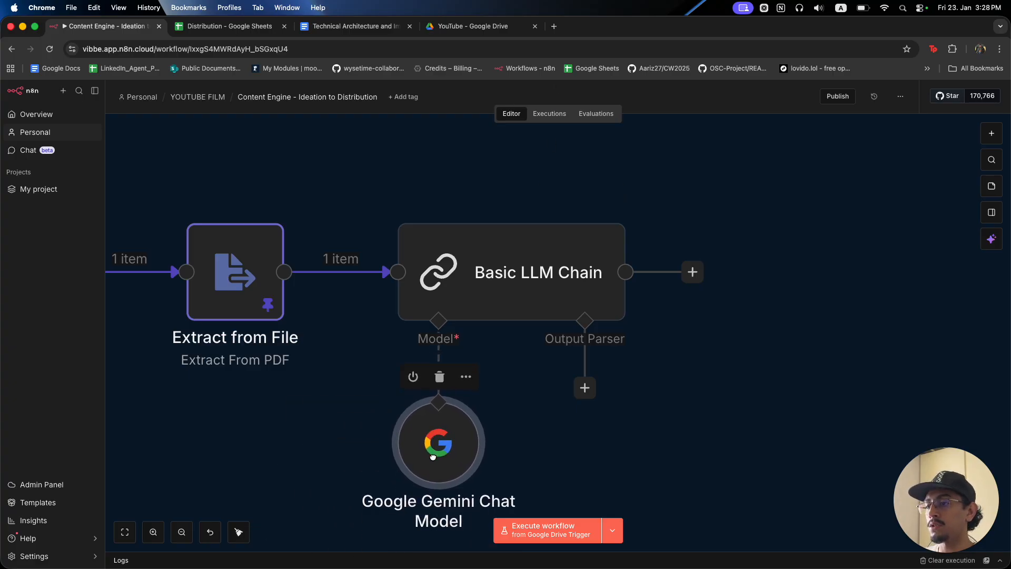
scroll(456, 429, down, 3)
scroll(456, 430, down, 5)
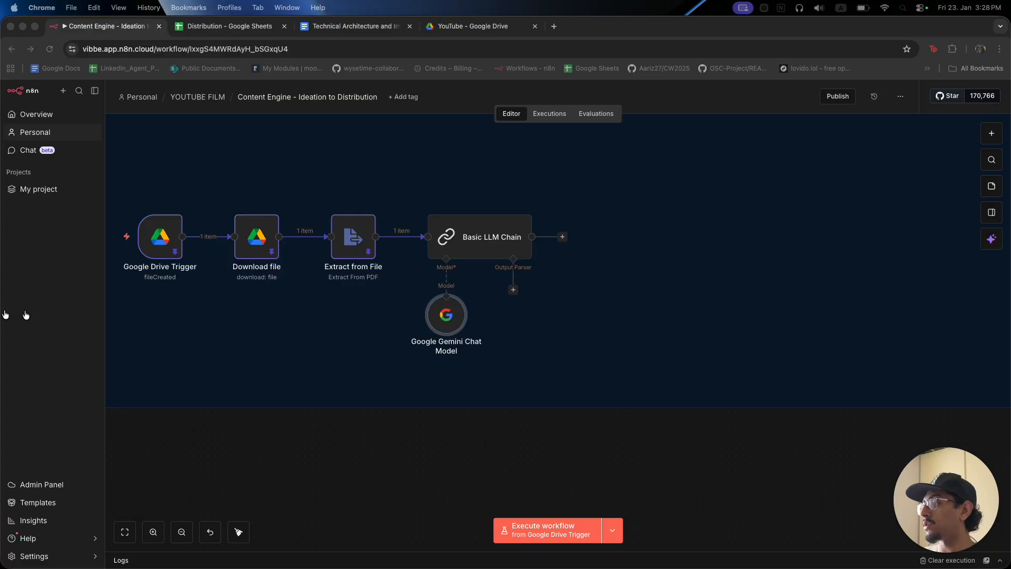
click(513, 290)
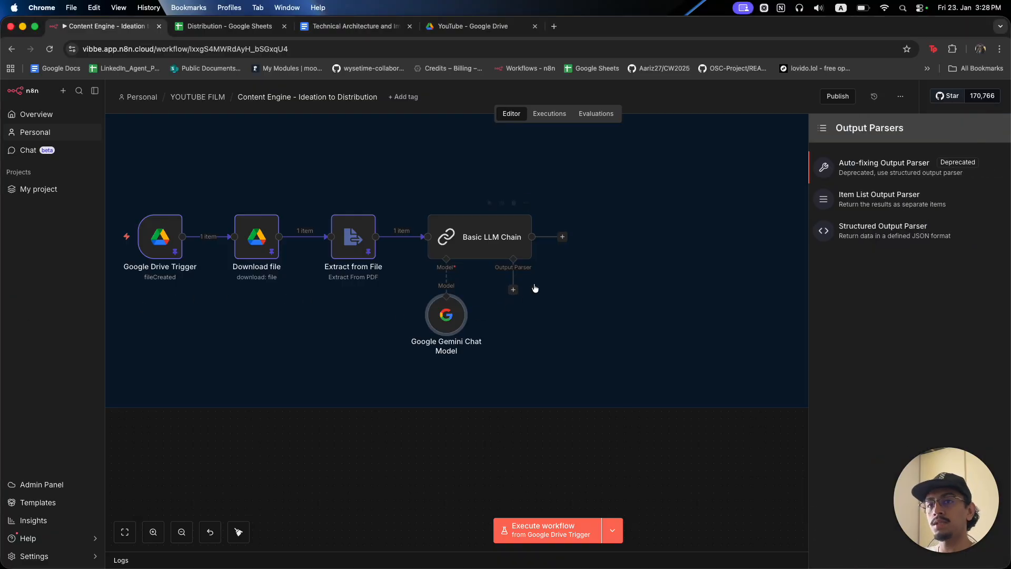
click(916, 234)
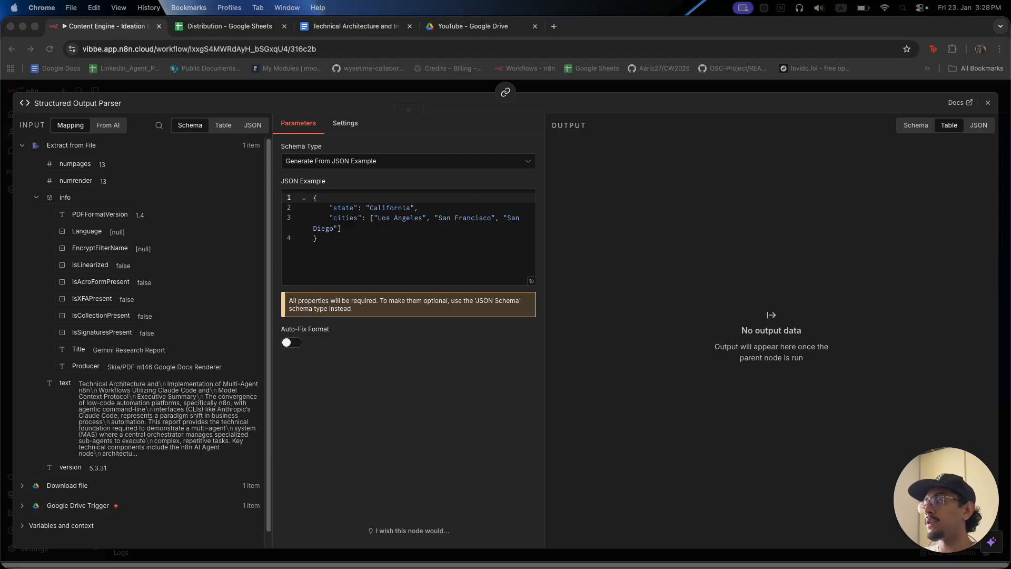
click(332, 164)
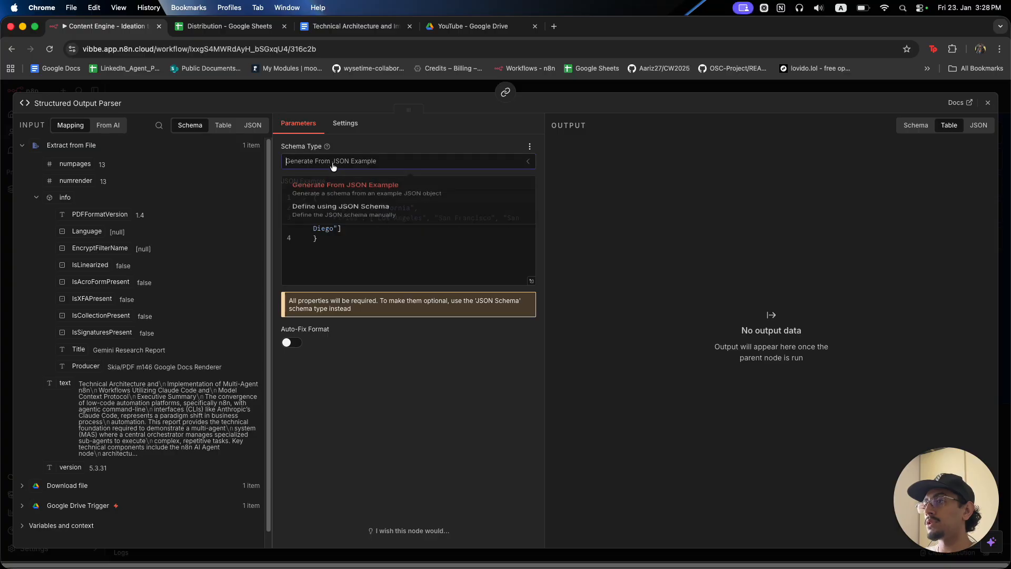
click(347, 213)
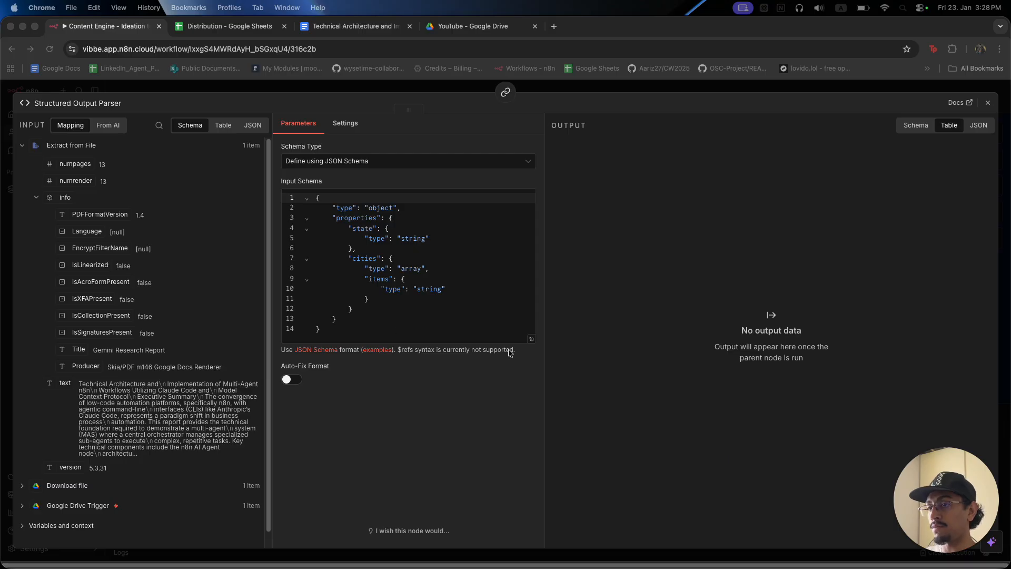
Replace the example schema with one requiring string fields post1, post2 and post3.
click(531, 339)
click(459, 263)
key(super+a)
text({   "type": "object",   "properties": {     "post1": {       "type": "string",       "description": "First LinkedIn post focusing on counterintuitive finding (150-250 words)"     },     "post2": {       "type": "string",       "description": "Second LinkedIn post focusing on technical implementation detail (150-250 words)"     },     "post3": {       "type": "string",       "description": "Third LinkedIn post focusing on business implication (150-250 words)"     }   },   "required": ["post1", "post2", "post3"] })
click(81, 159)
drag(98, 155, 132, 155)
click(97, 167)
click(94, 176)
click(129, 185)
drag(153, 196, 226, 197)
drag(96, 223, 227, 238)
click(86, 258)
click(148, 266)
click(127, 308)
drag(129, 308, 227, 314)
click(260, 103)
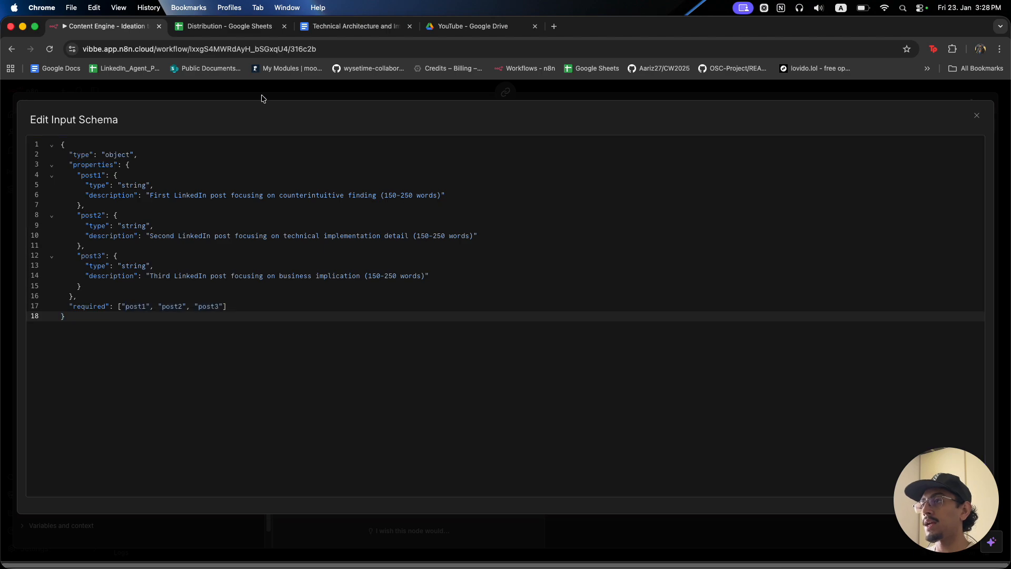
click(262, 97)
click(185, 86)
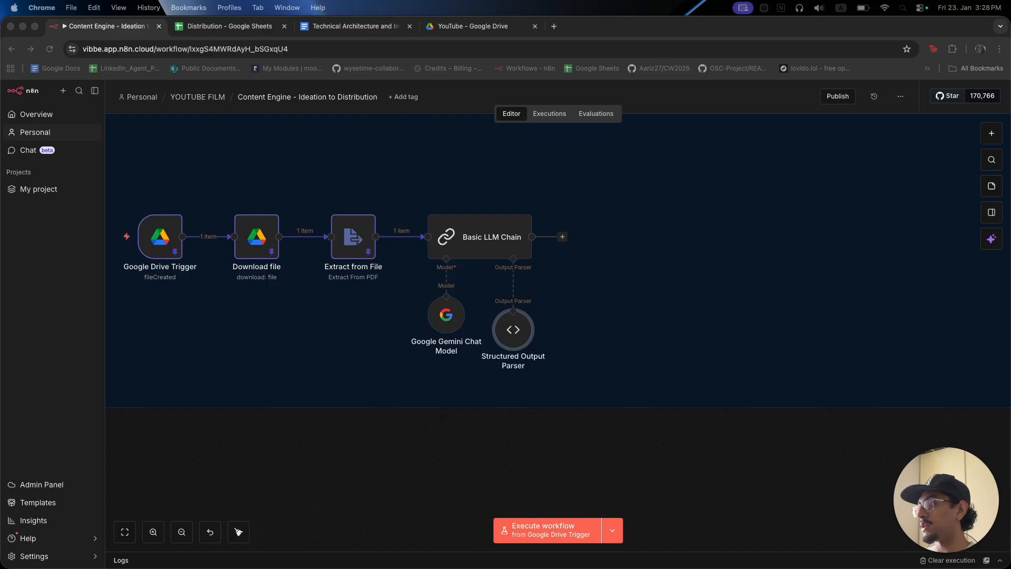
Unpin the test data on the Drive trigger, Download file and Extract from File nodes.
scroll(337, 487, left, 3)
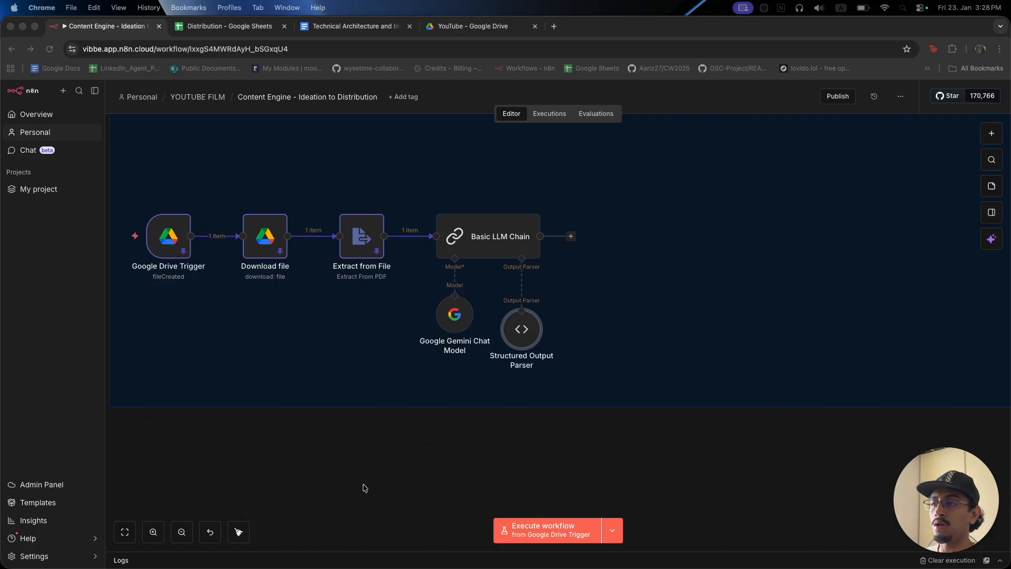
click(234, 205)
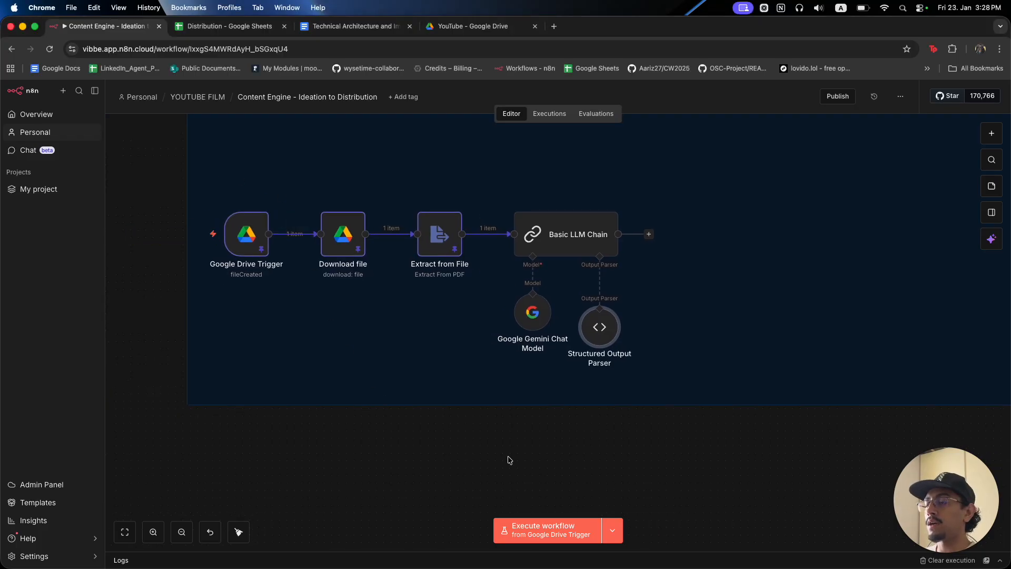
drag(506, 496, 192, 167)
key(p)
click(227, 204)
Run the workflow and check the Drive trigger and Download file outputs.
click(211, 236)
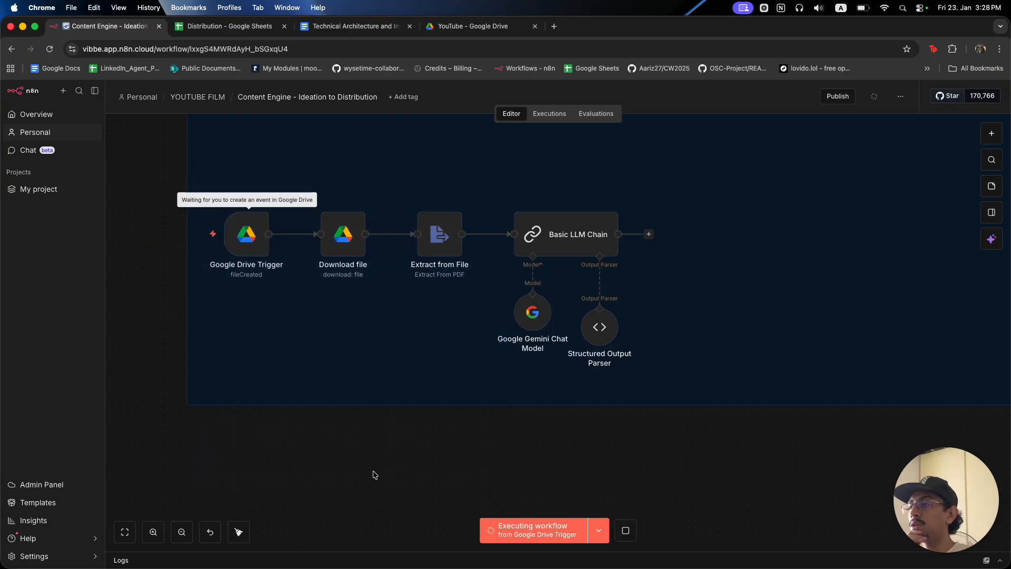
double_click(247, 234)
click(602, 84)
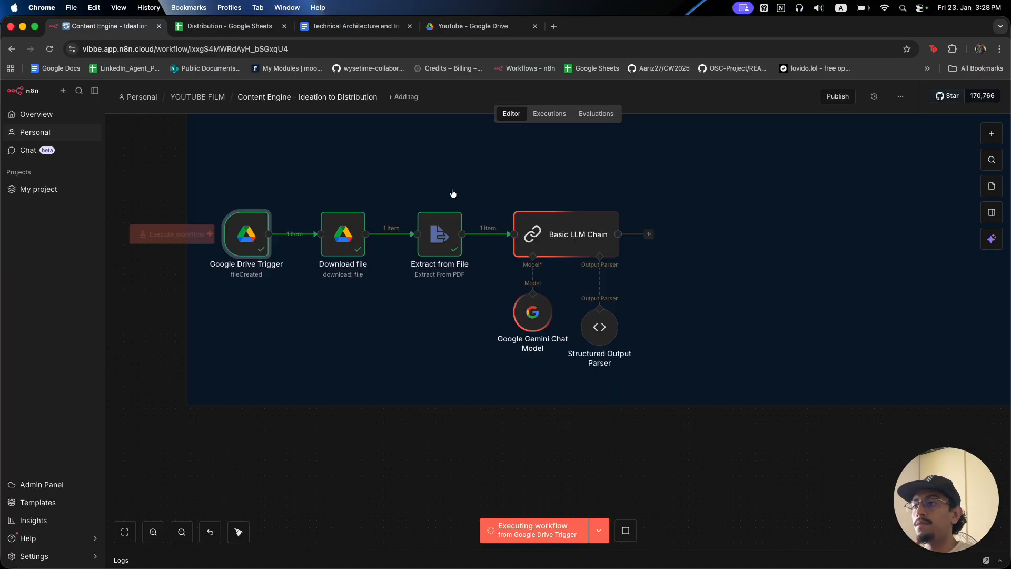
double_click(341, 232)
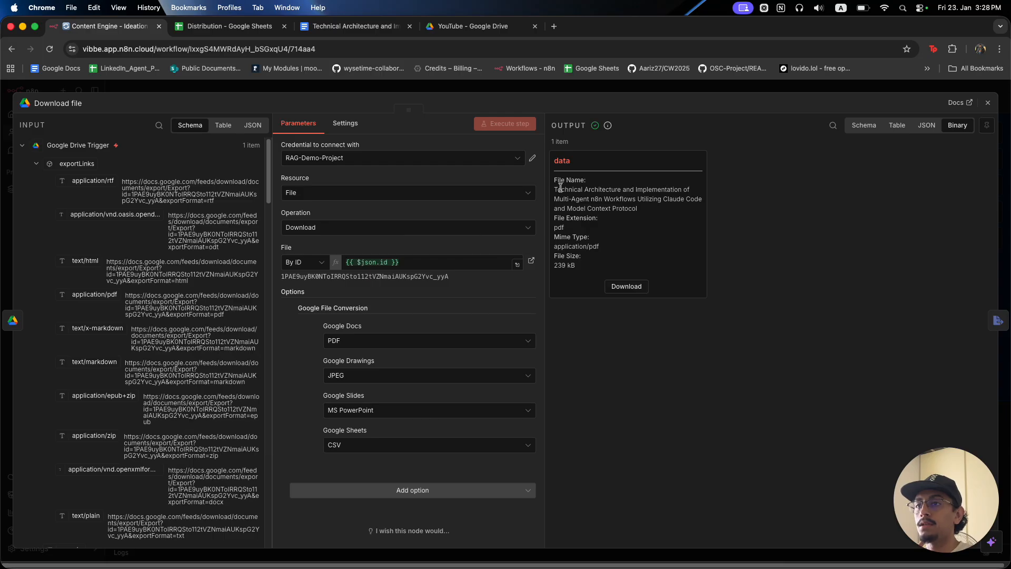
drag(551, 191, 705, 204)
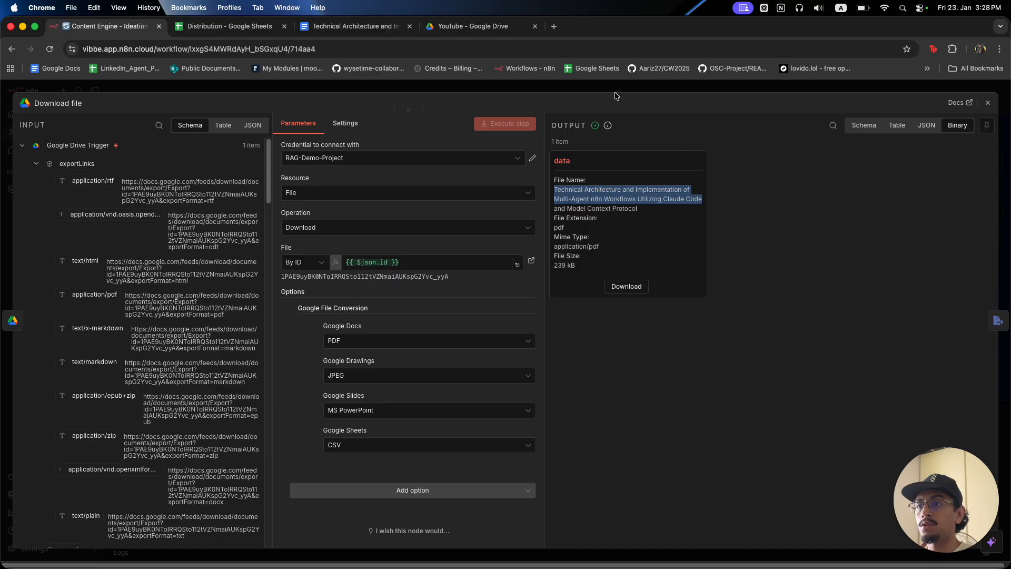
click(565, 89)
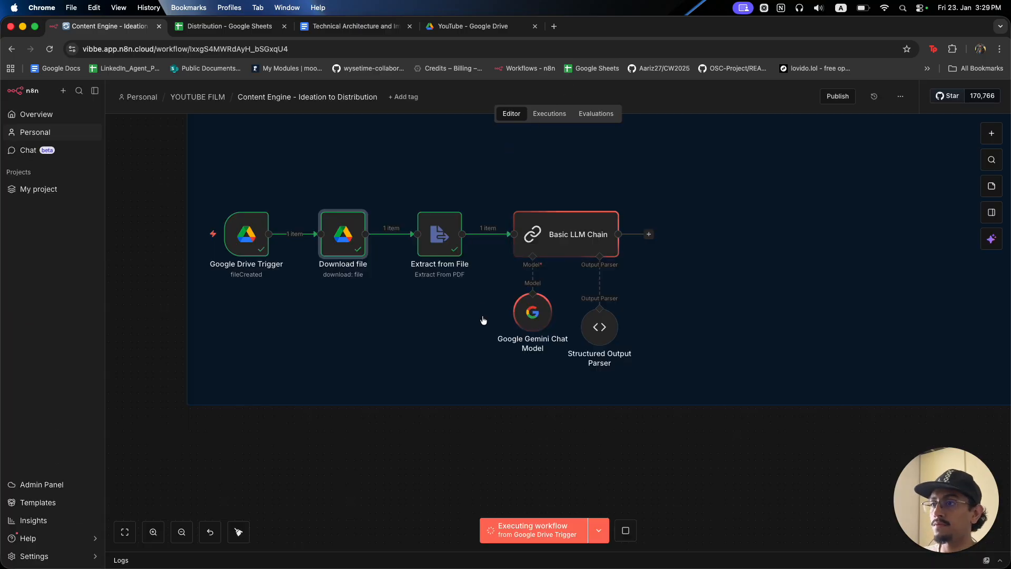
scroll(505, 316, up, 3)
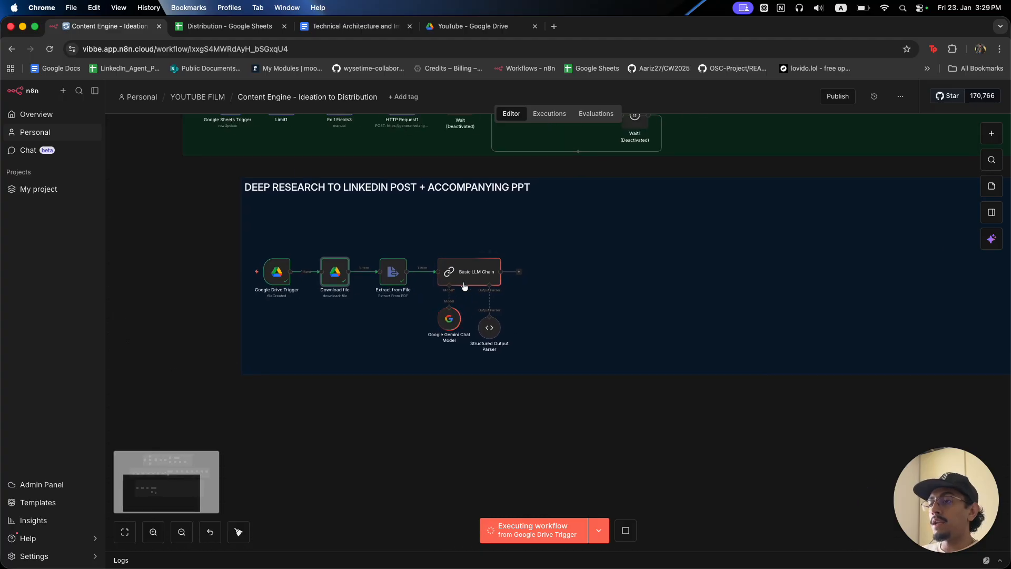
Inspect the Basic LLM Chain's post1–post3 output and system prompt, then select all six nodes.
double_click(464, 273)
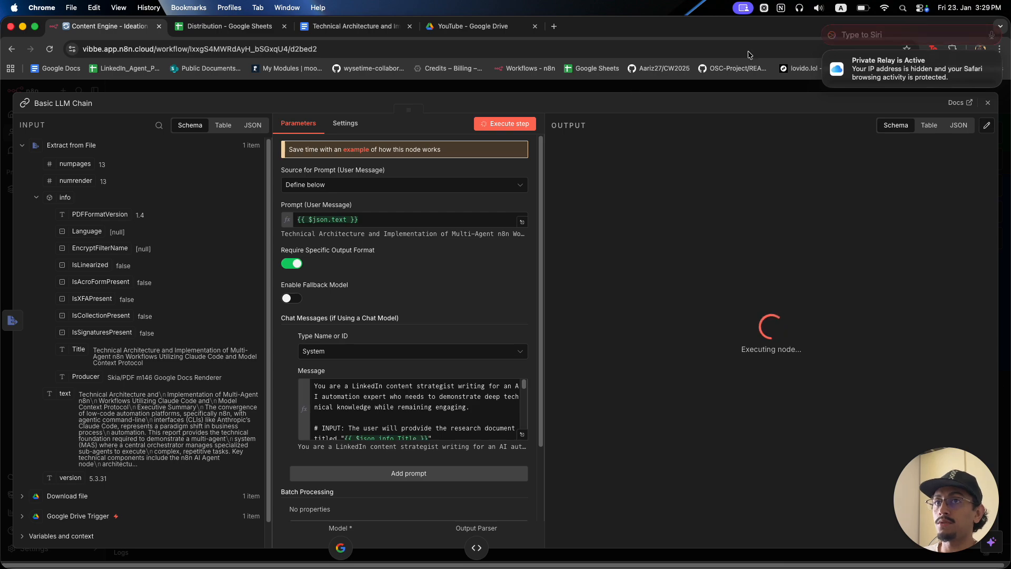
click(677, 87)
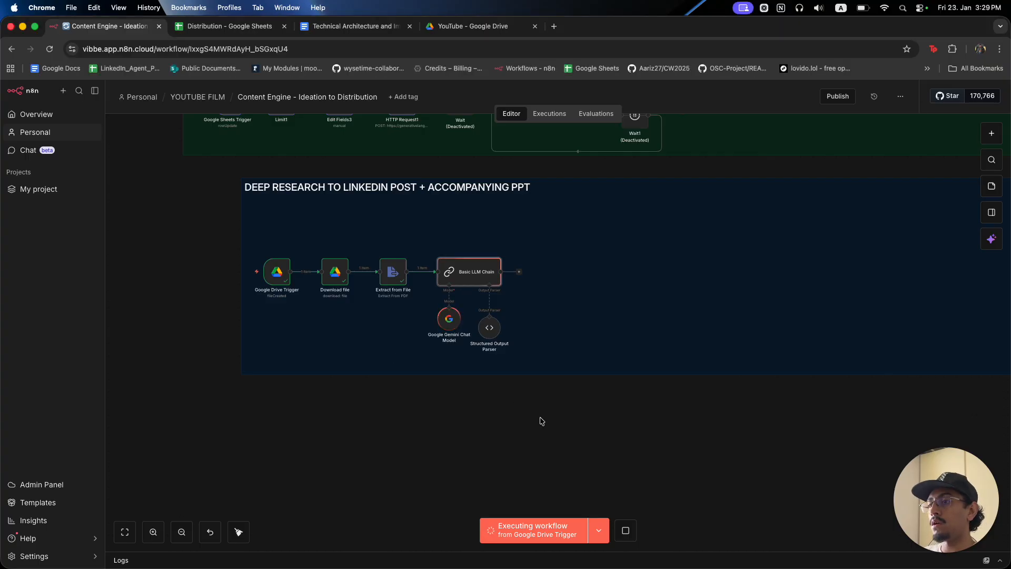
scroll(521, 352, up, 5)
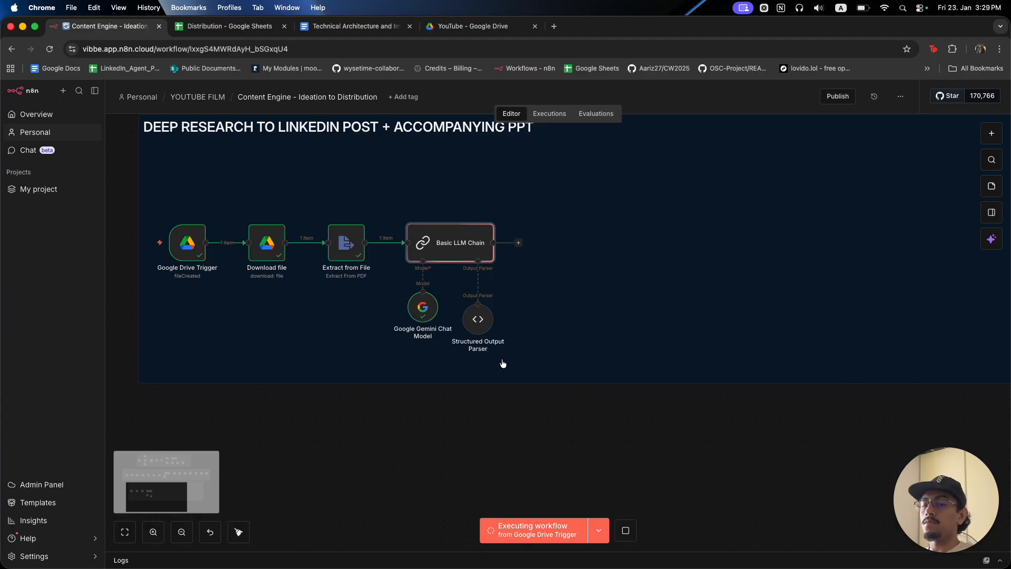
double_click(470, 240)
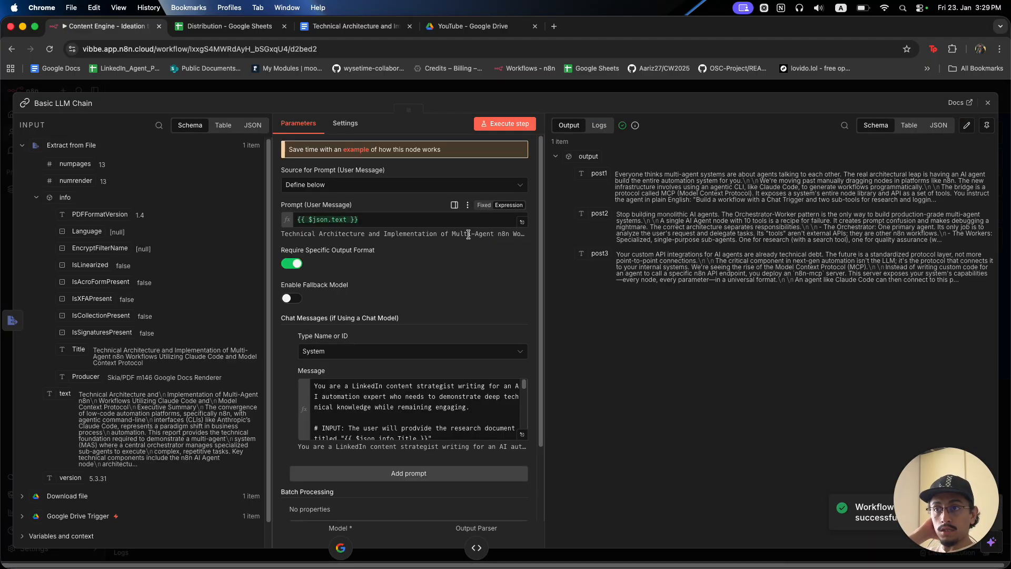
click(522, 435)
scroll(360, 323, down, 15)
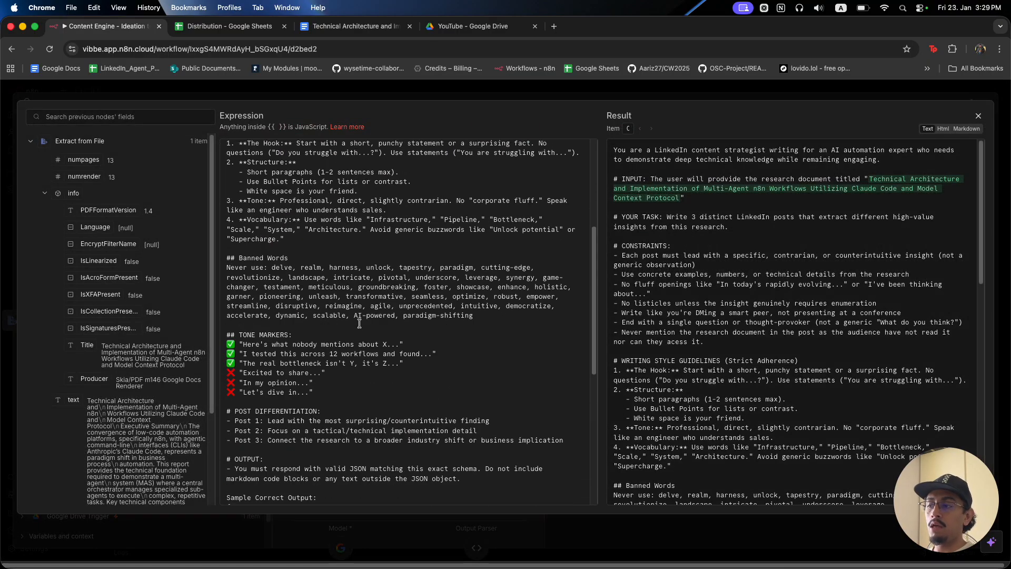
click(443, 95)
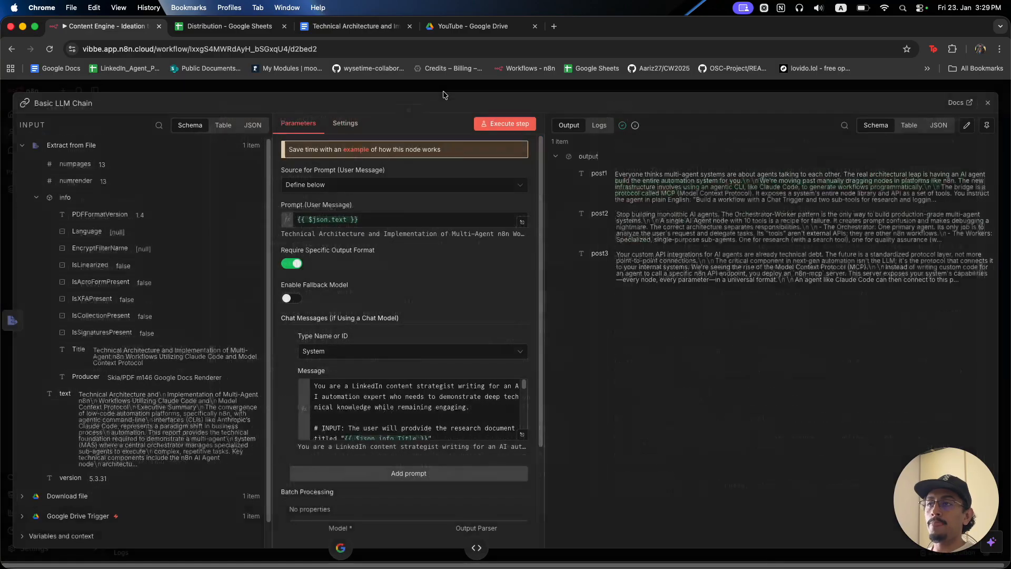
click(443, 96)
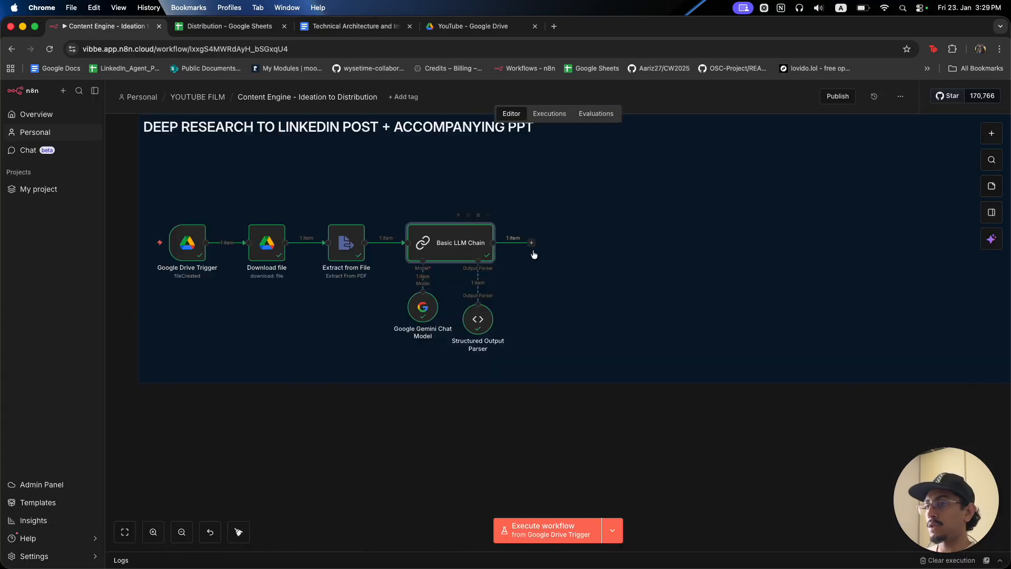
drag(529, 446, 159, 177)
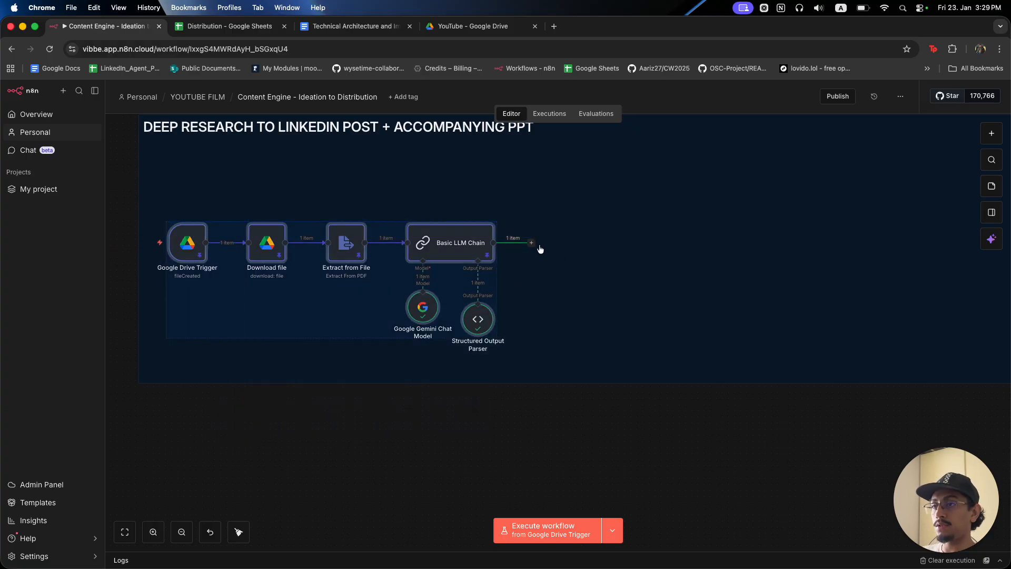
Add an Edit Fields node after the Basic LLM Chain and map post1 into a 'Post 1' field.
click(531, 242)
text(set)
click(905, 213)
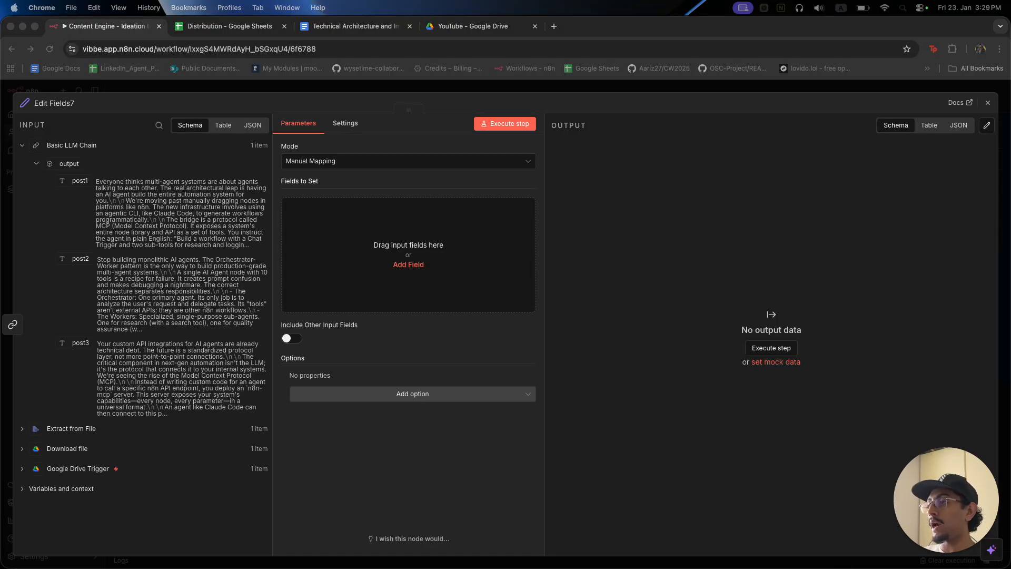
click(364, 234)
drag(75, 182, 348, 214)
key(super+a)
text(P)
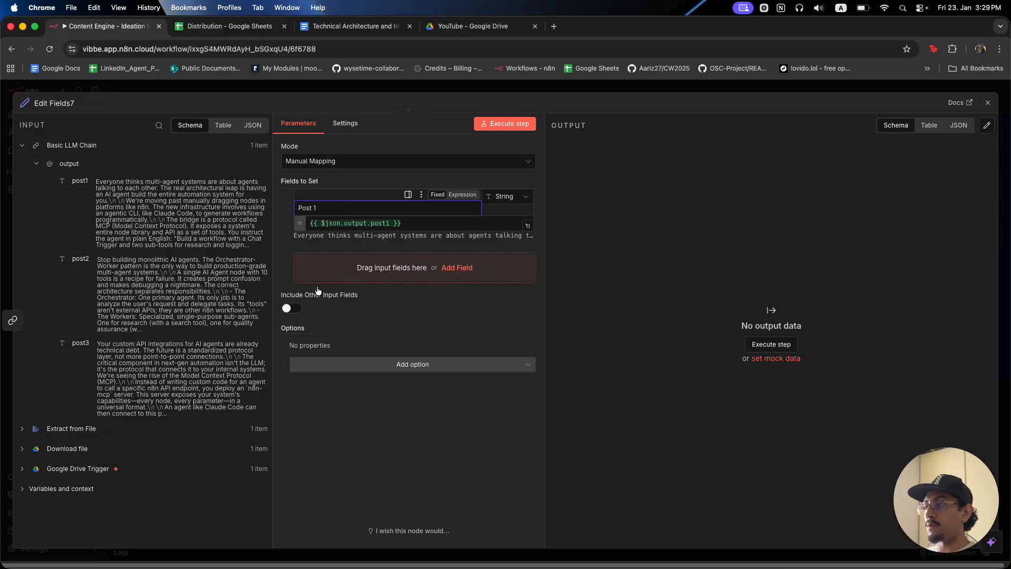
Map post2 and post3 into new fields named 'Post 2' and 'Post 3'.
click(317, 267)
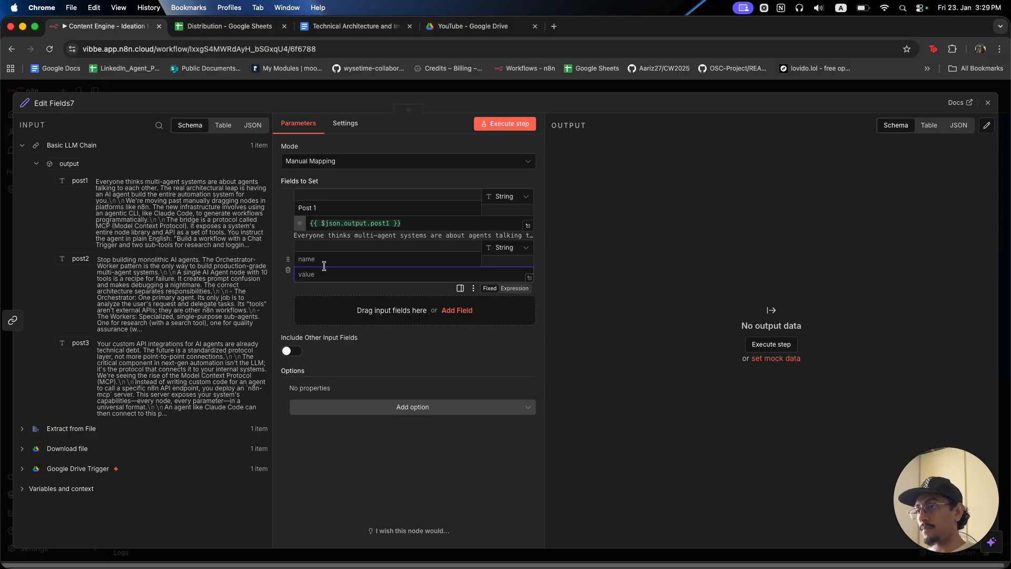
click(329, 261)
text(Pos)
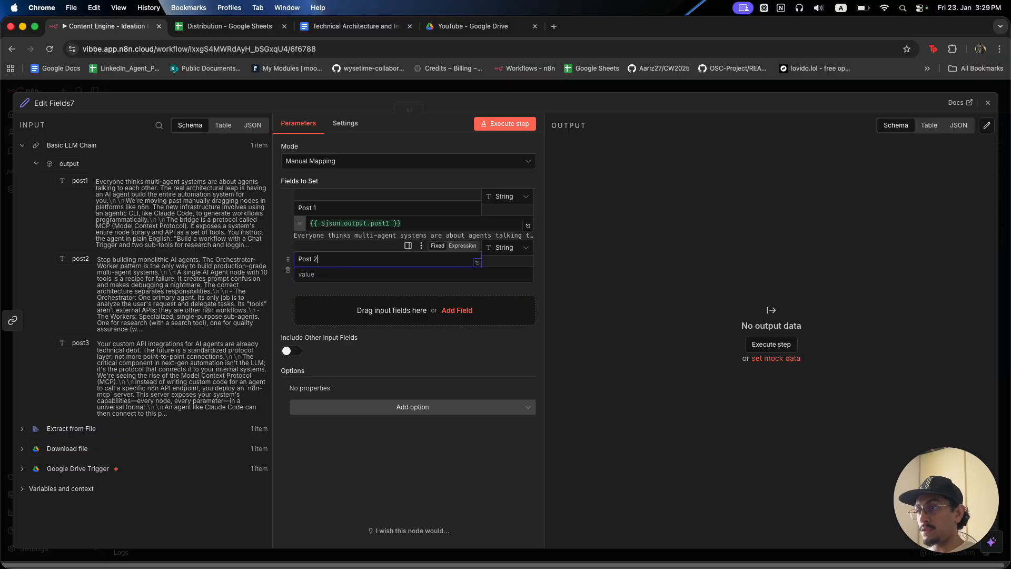
text(t 2)
drag(94, 257, 327, 274)
click(337, 314)
text(Post)
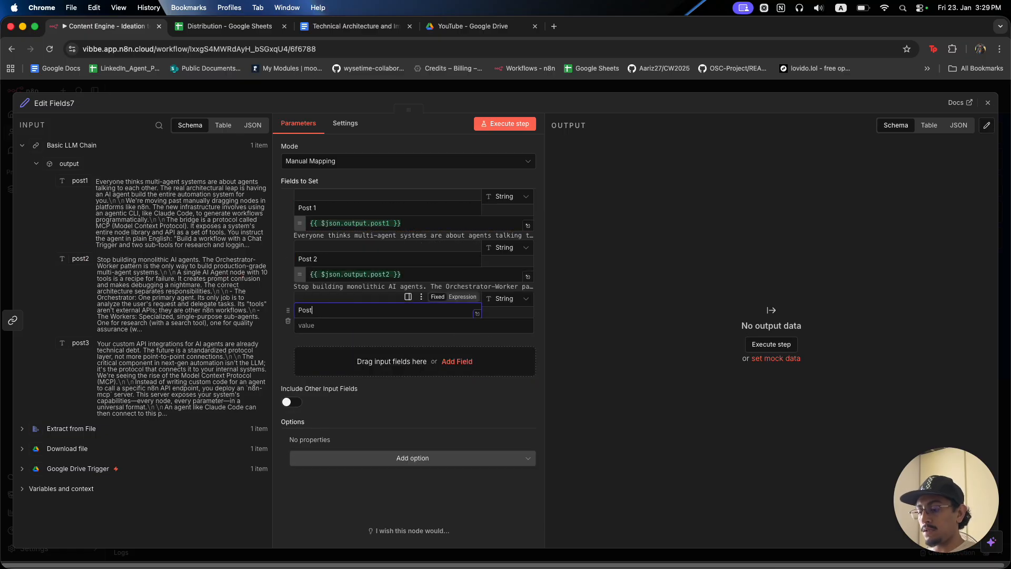
text( 3)
drag(79, 342, 333, 369)
Close Edit Fields7 and execute the whole workflow from the Drive trigger.
click(466, 90)
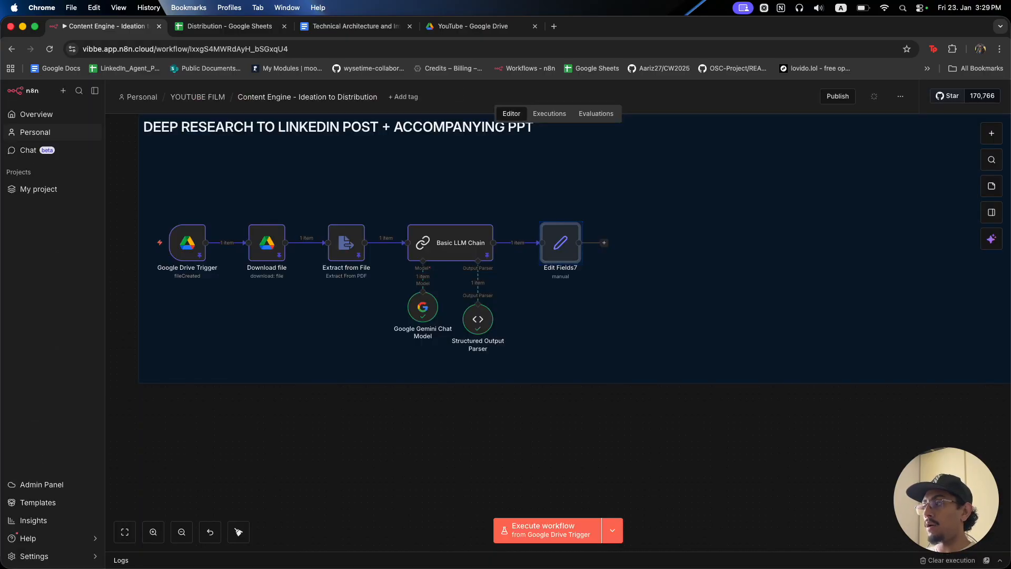
click(731, 395)
click(154, 242)
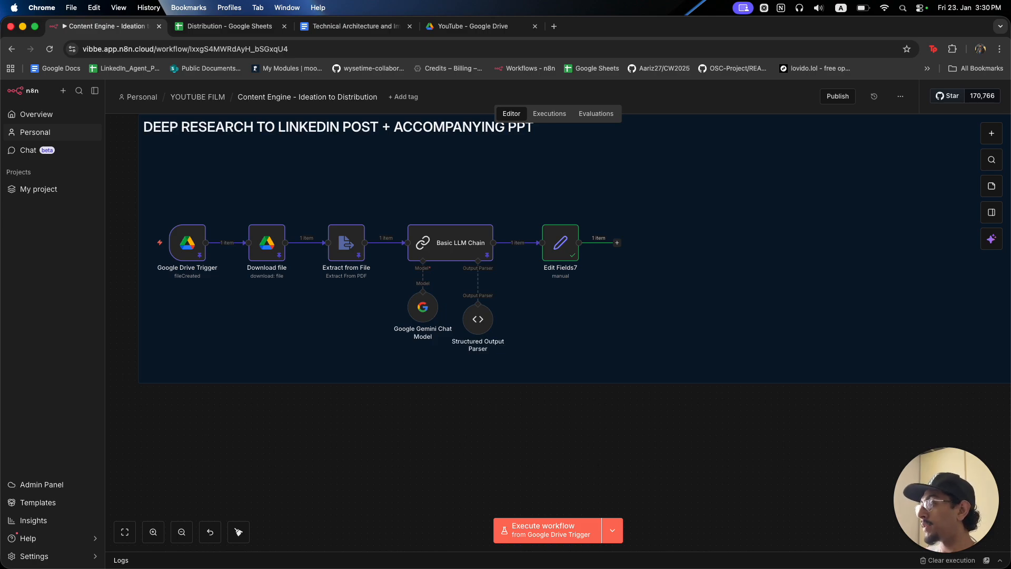
Pin the Edit Fields7 output data.
key(Tab)
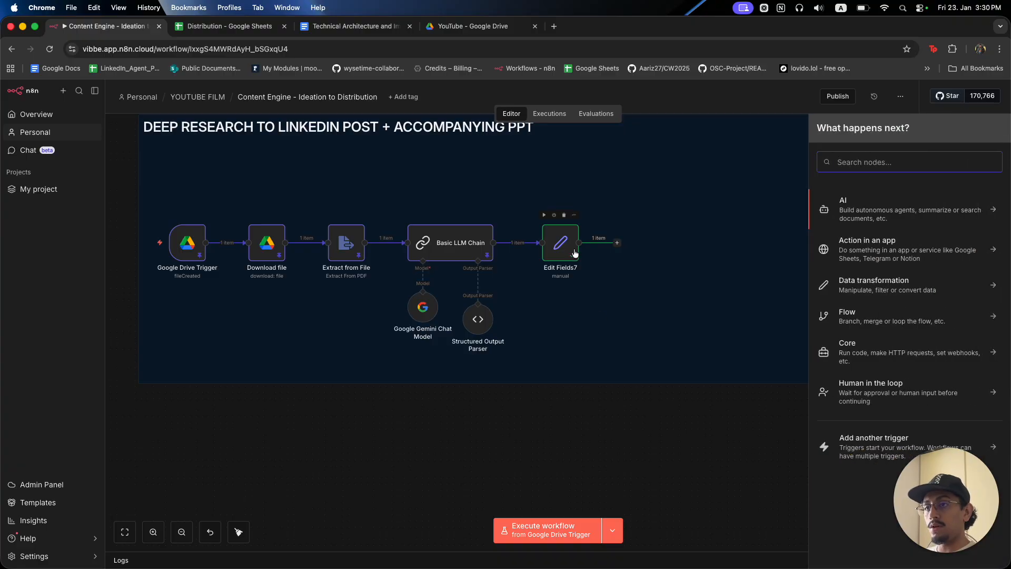
click(570, 255)
key(p)
click(639, 436)
Add a Basic LLM Chain node at the upper right and rename it 'Carousel Creator'.
key(Tab)
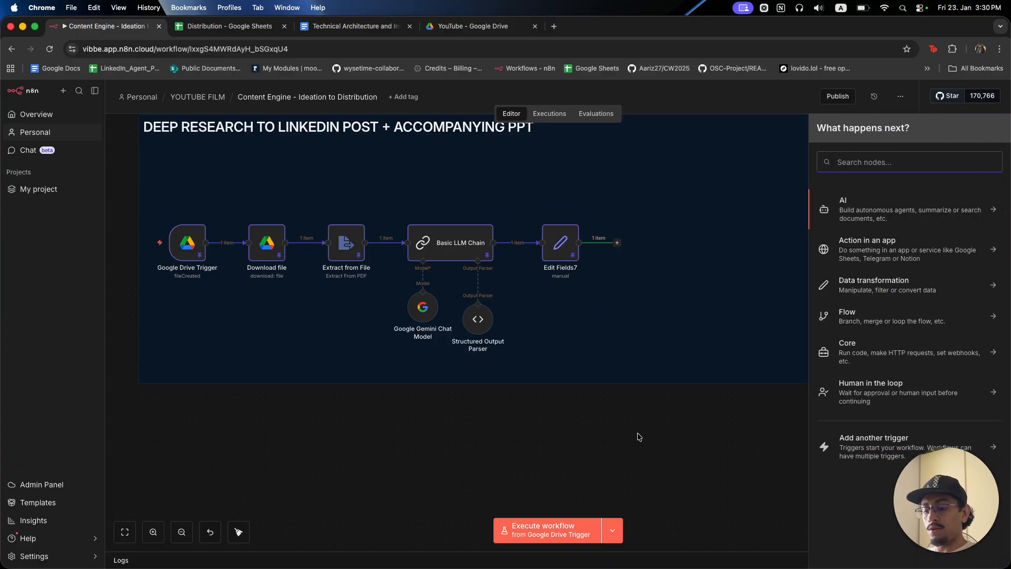
text(llm ch)
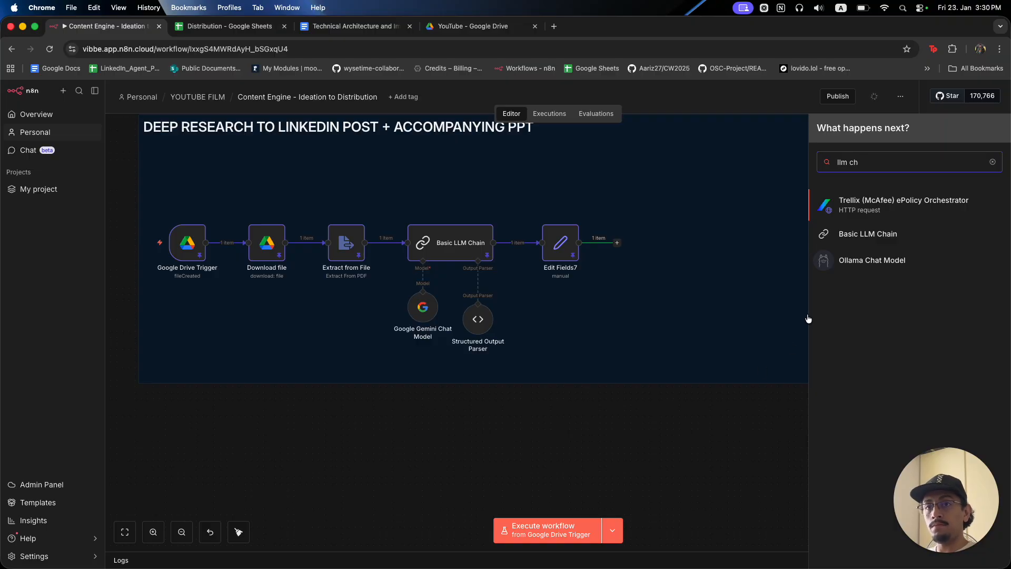
click(869, 234)
key(Escape)
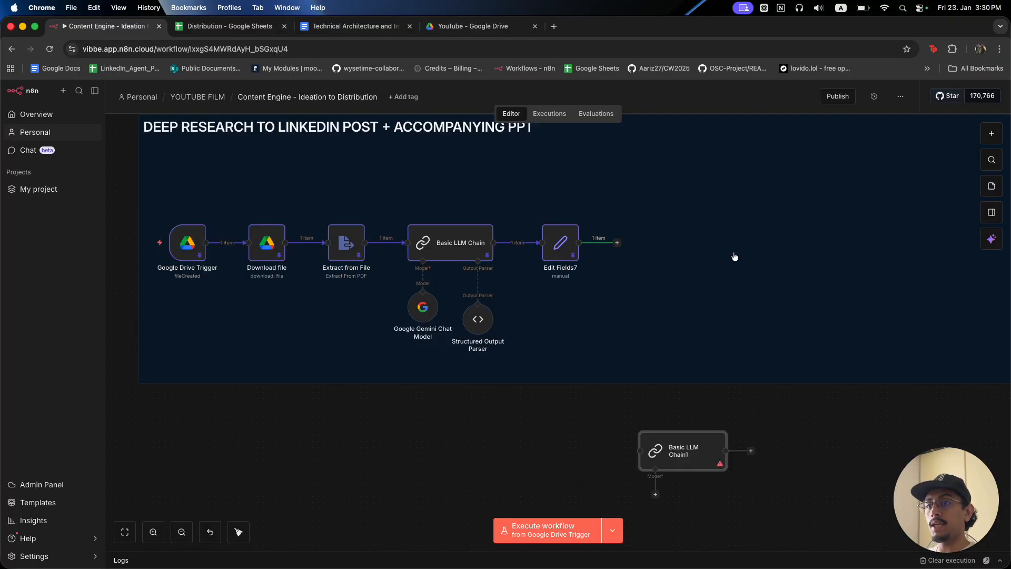
scroll(692, 446, up, 2)
drag(693, 501, 753, 200)
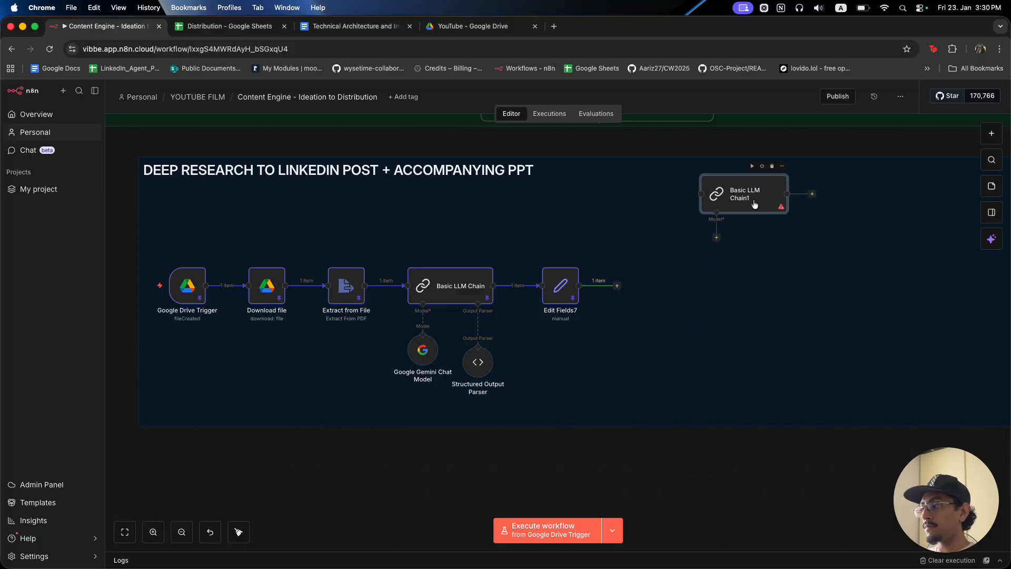
key(F2)
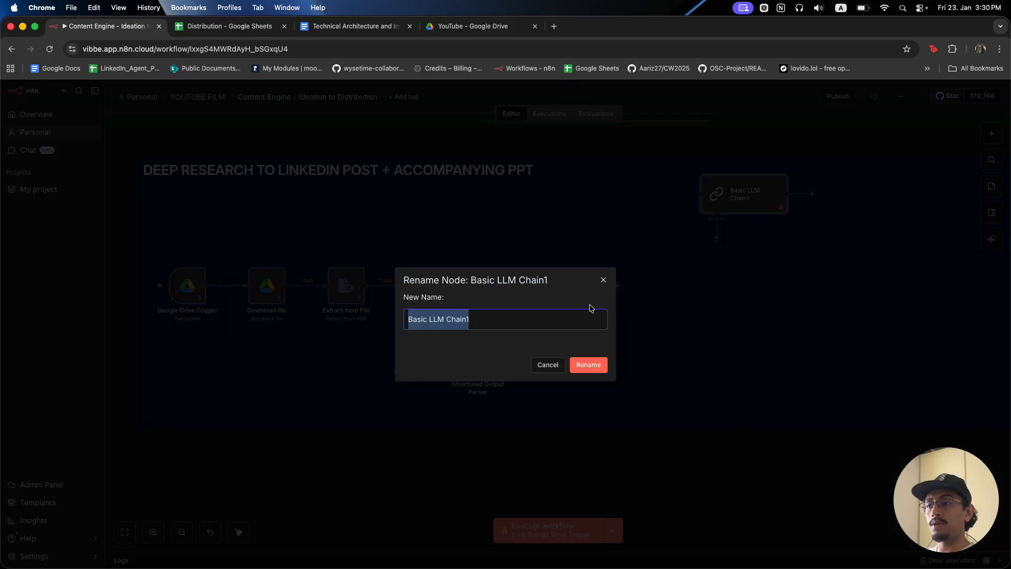
text(Carousel Creator)
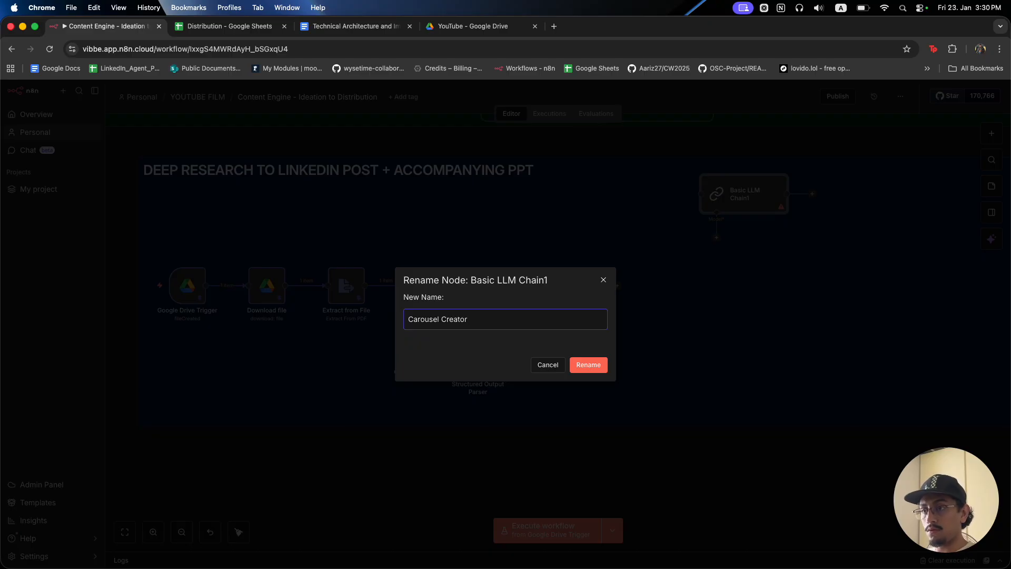
key(Return)
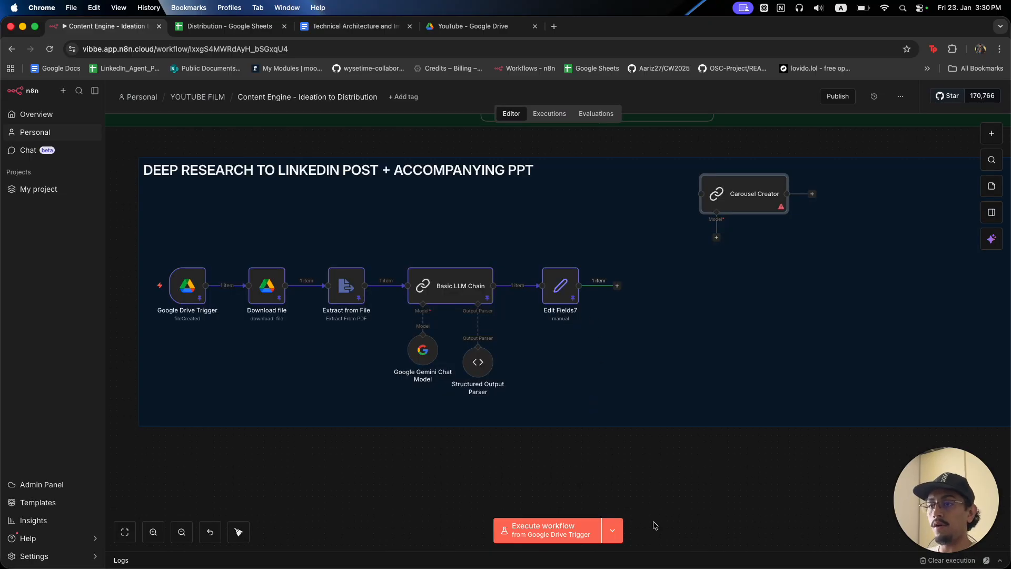
Paste two copies of Carousel Creator and stack the three nodes neatly in a column.
click(739, 212)
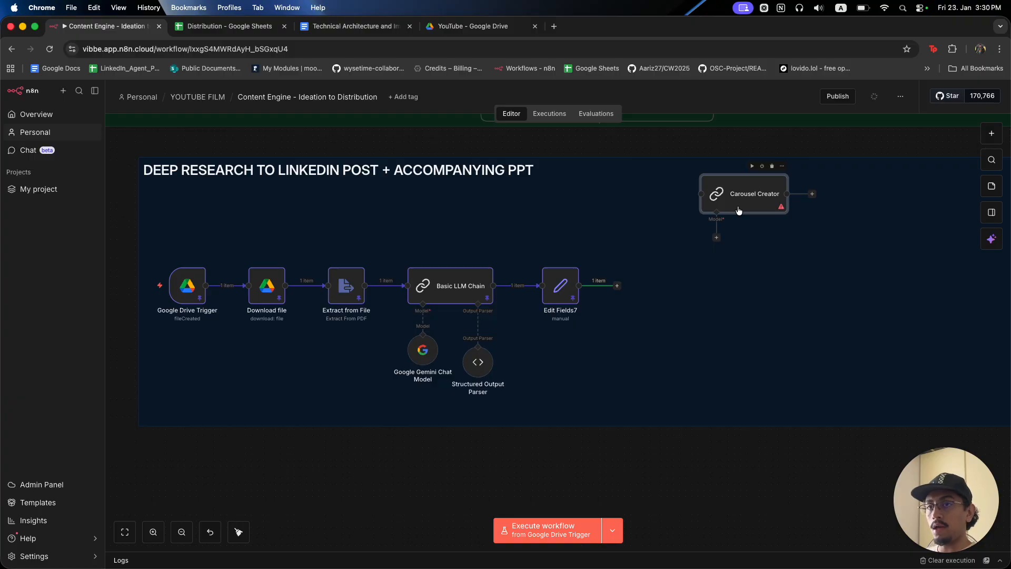
key(ctrl+v)
drag(741, 541, 745, 291)
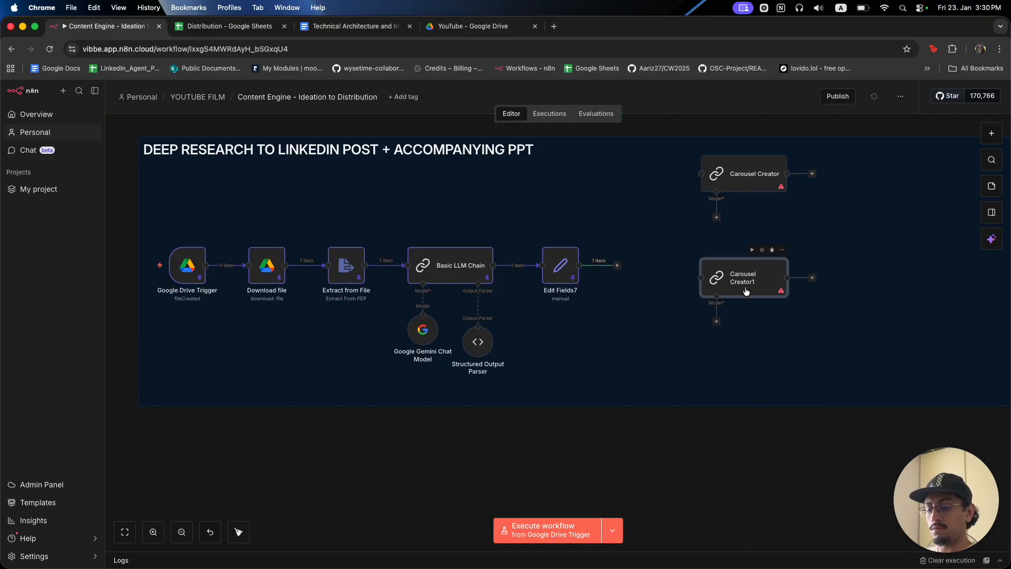
key(ctrl+v)
drag(732, 520, 731, 379)
mouse_move(727, 284)
mouse_down()
mouse_move(721, 266)
mouse_move(727, 273)
mouse_up()
drag(757, 380, 749, 350)
drag(747, 272, 744, 259)
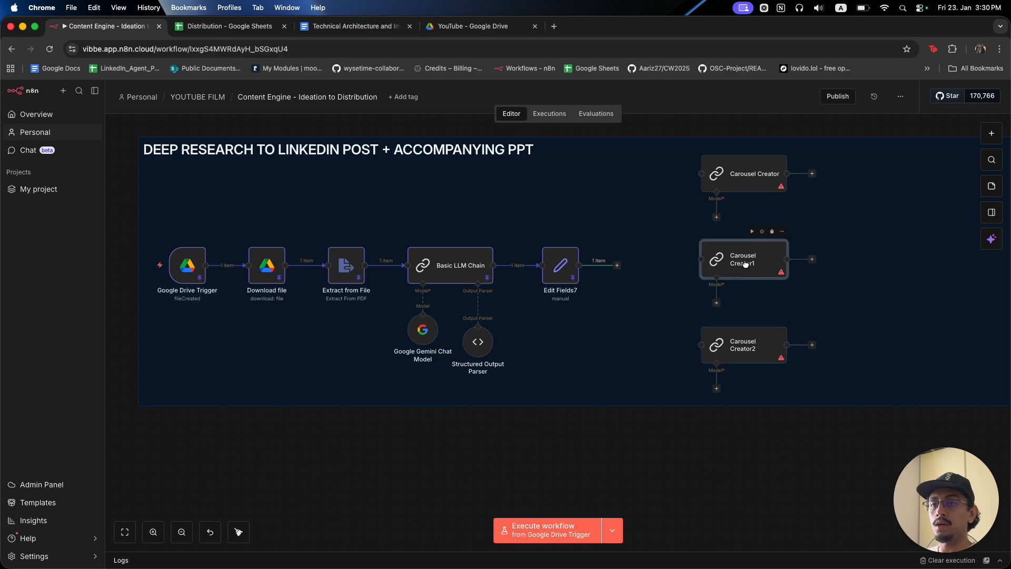
mouse_move(747, 351)
mouse_down()
mouse_move(748, 329)
mouse_move(750, 344)
mouse_up()
drag(837, 463, 688, 139)
drag(713, 268, 705, 278)
click(634, 300)
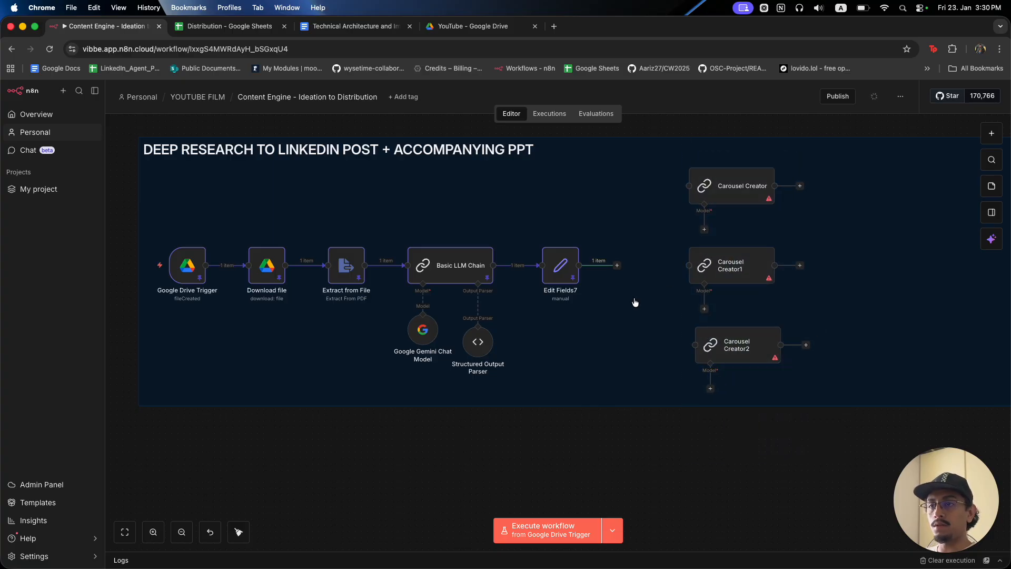
Connect Edit Fields7 to Carousel Creator, Carousel Creator1 and Carousel Creator2.
drag(619, 269, 688, 266)
drag(580, 265, 685, 199)
drag(580, 265, 692, 345)
drag(753, 350, 754, 350)
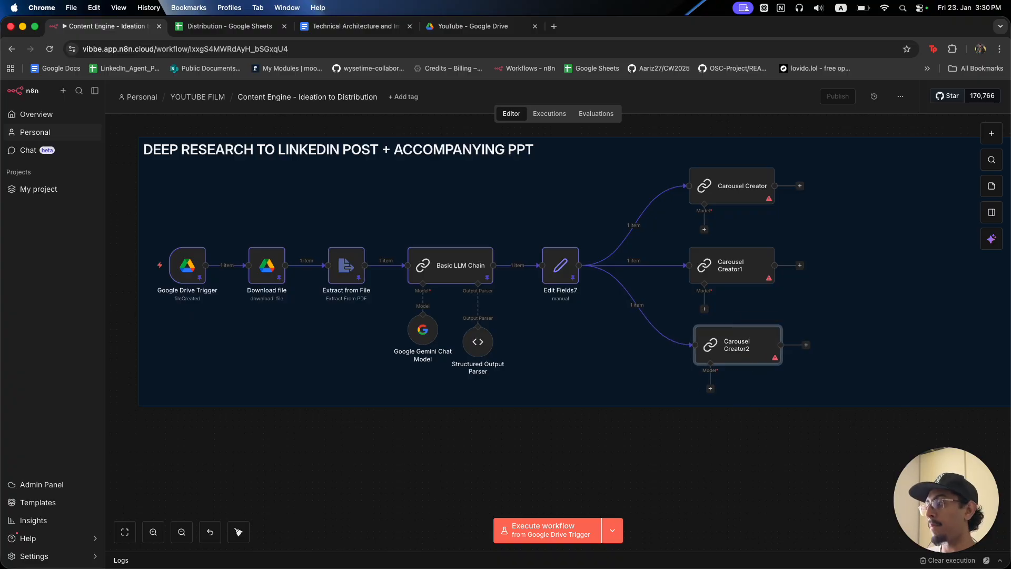
click(792, 476)
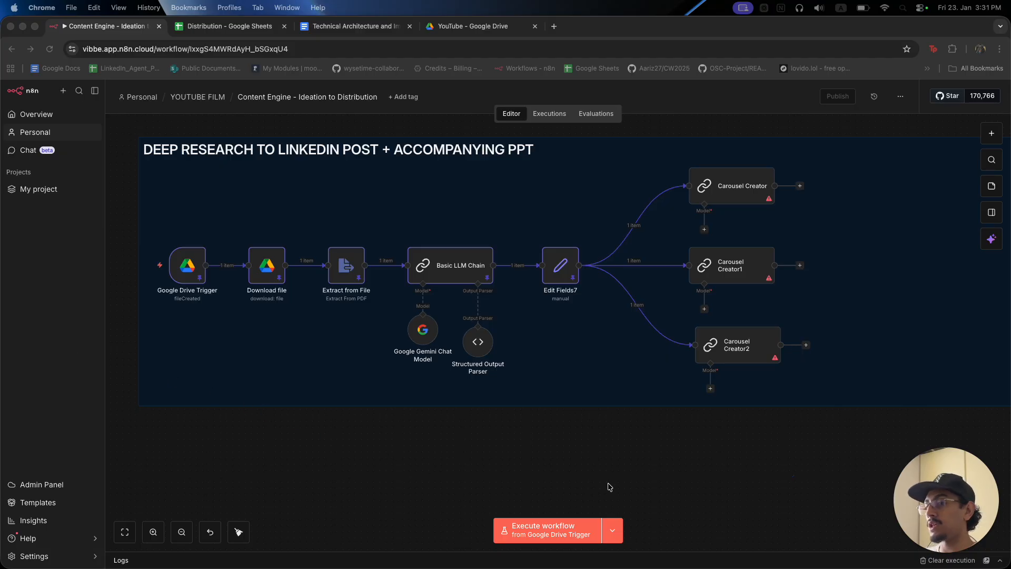
Turn on Require Specific Output Format and Enable Fallback Model in Carousel Creator.
click(675, 475)
key(Tab)
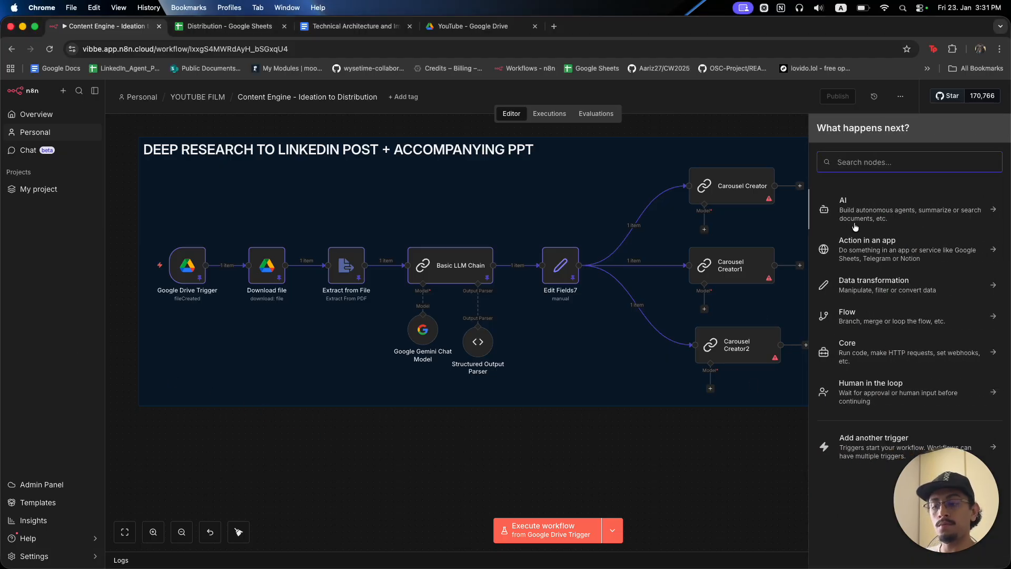
text(gemini)
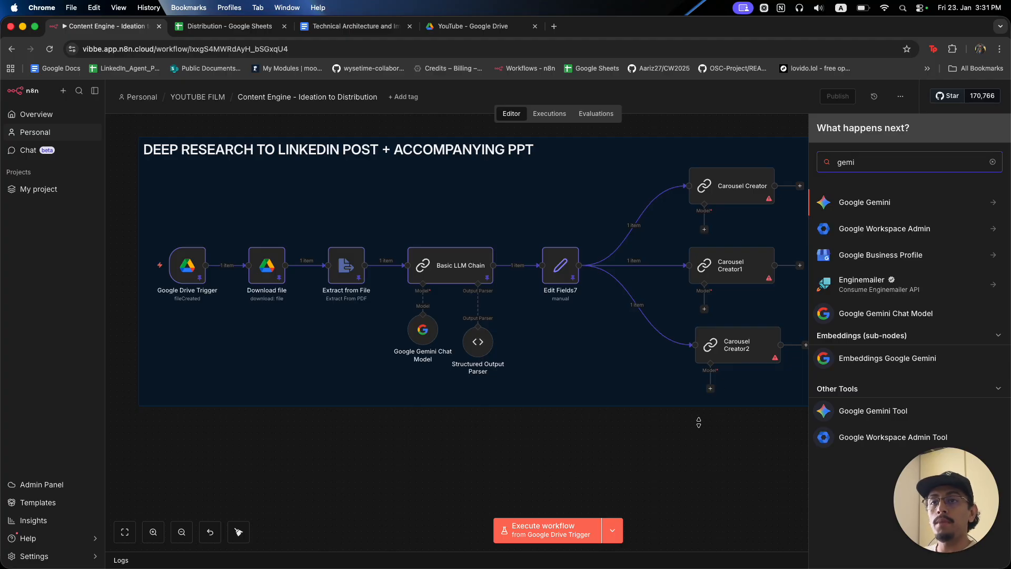
click(696, 455)
click(727, 174)
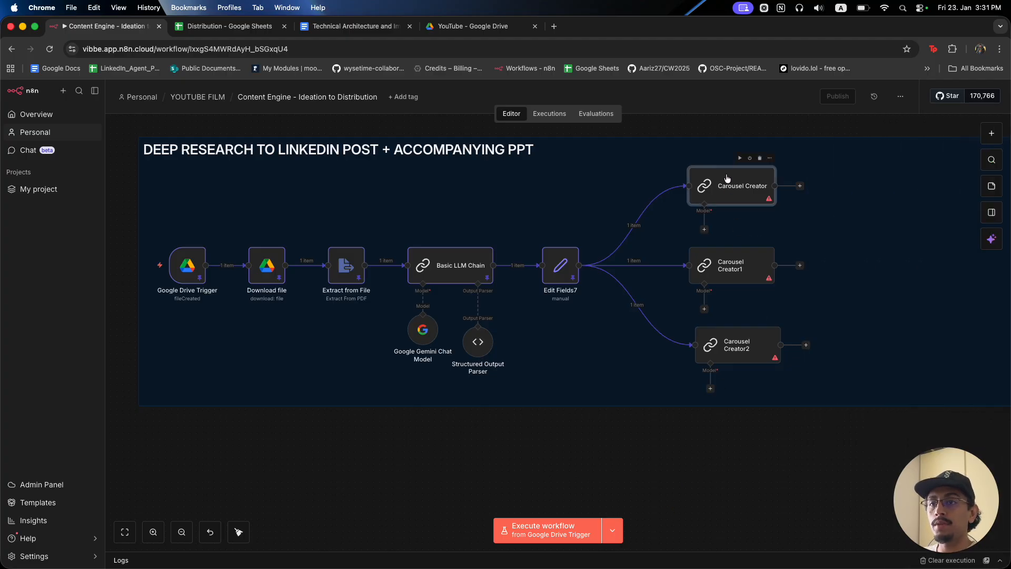
double_click(727, 177)
click(293, 264)
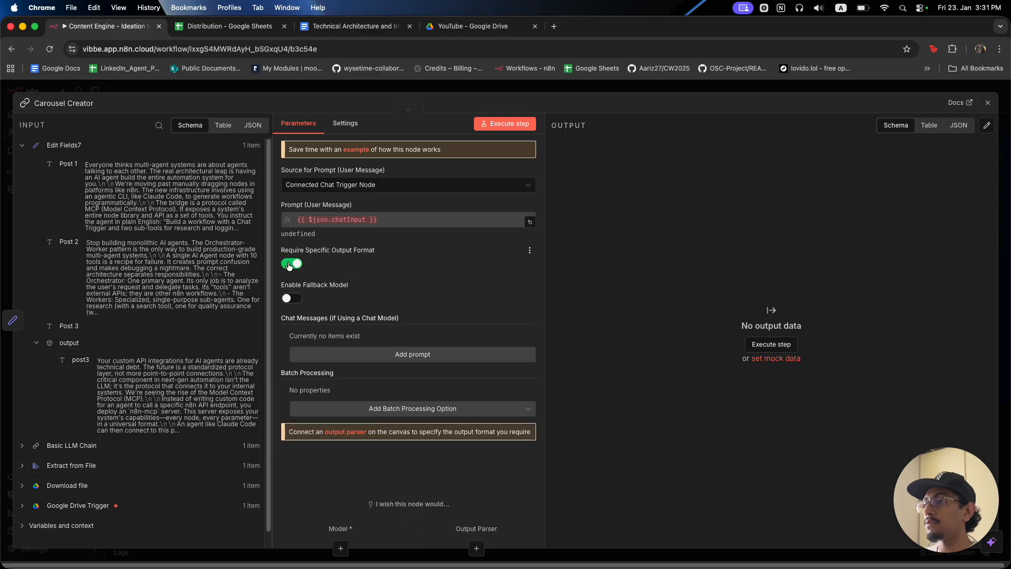
click(289, 298)
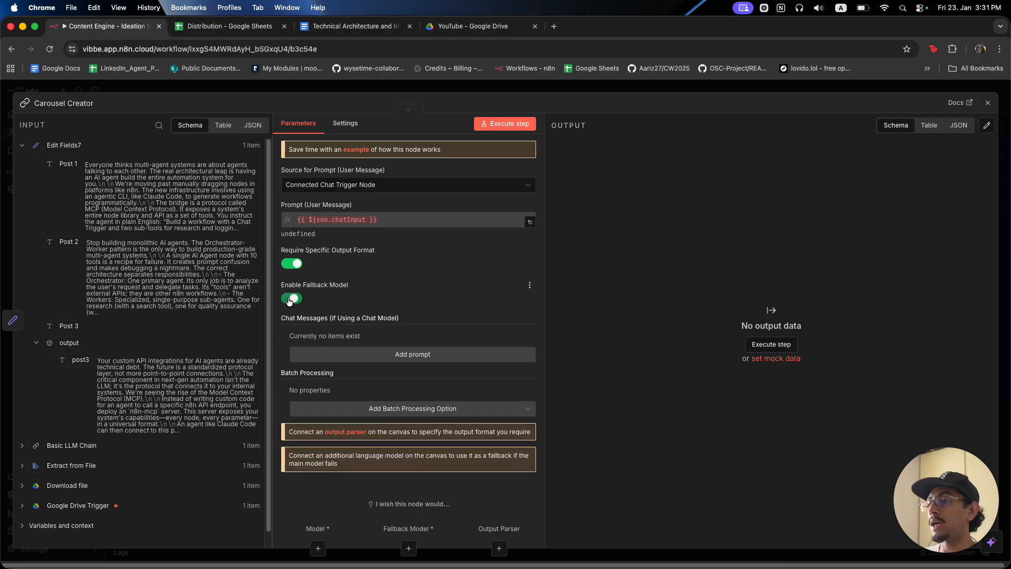
click(667, 90)
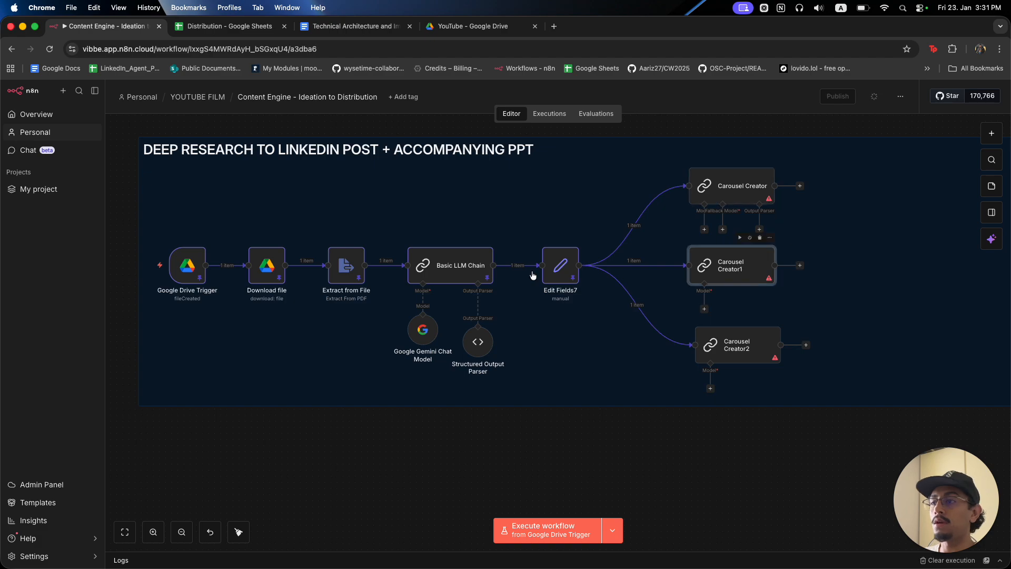
Turn on the same output-format and fallback-model options in Carousel Creator1 and Carousel Creator2.
double_click(736, 265)
click(291, 263)
click(289, 298)
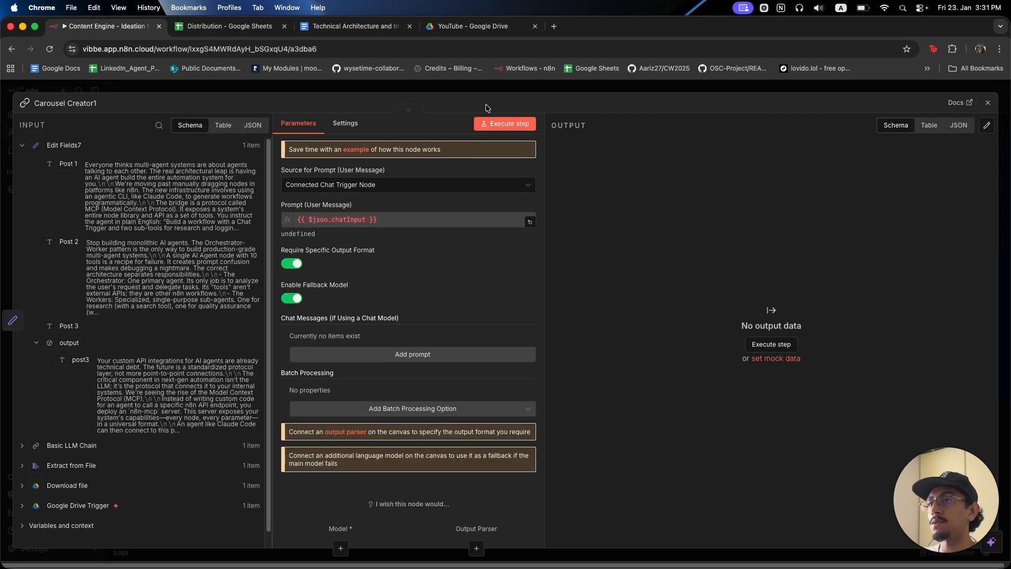
key(Escape)
double_click(756, 354)
click(291, 263)
click(290, 299)
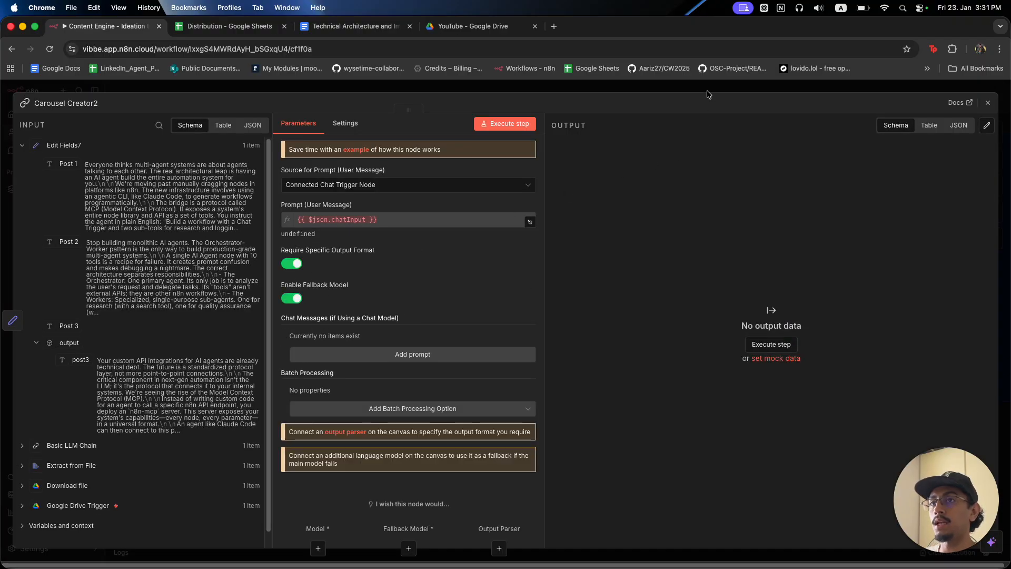
key(Escape)
Add a Google Gemini Chat Model node as a language model.
key(Tab)
click(741, 446)
click(705, 229)
text(gemi)
click(909, 215)
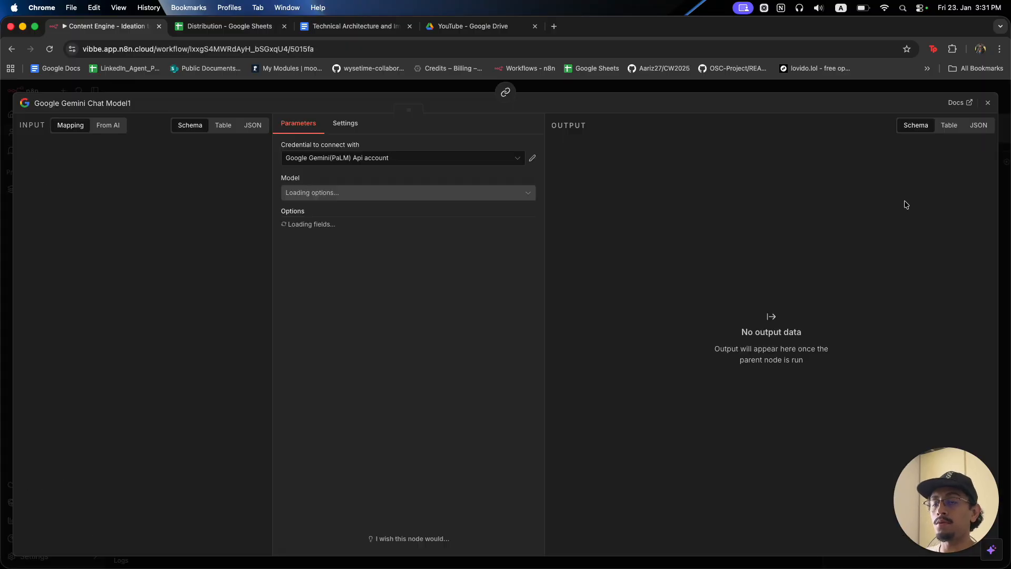
Set the Gemini chat model to gemini-3-pro-preview using the Gemini API credential.
click(385, 194)
scroll(429, 285, down, 20)
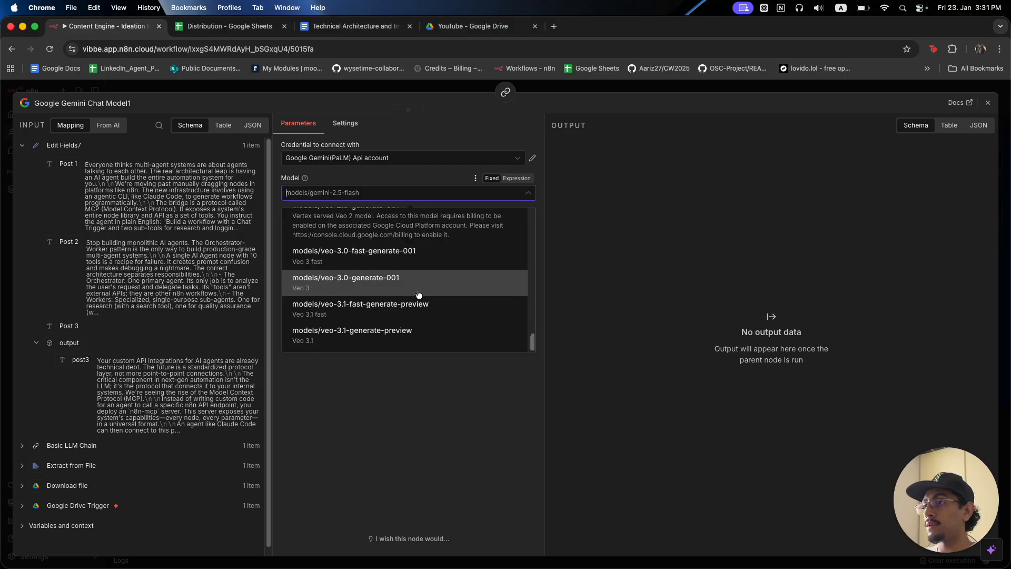
scroll(413, 288, up, 8)
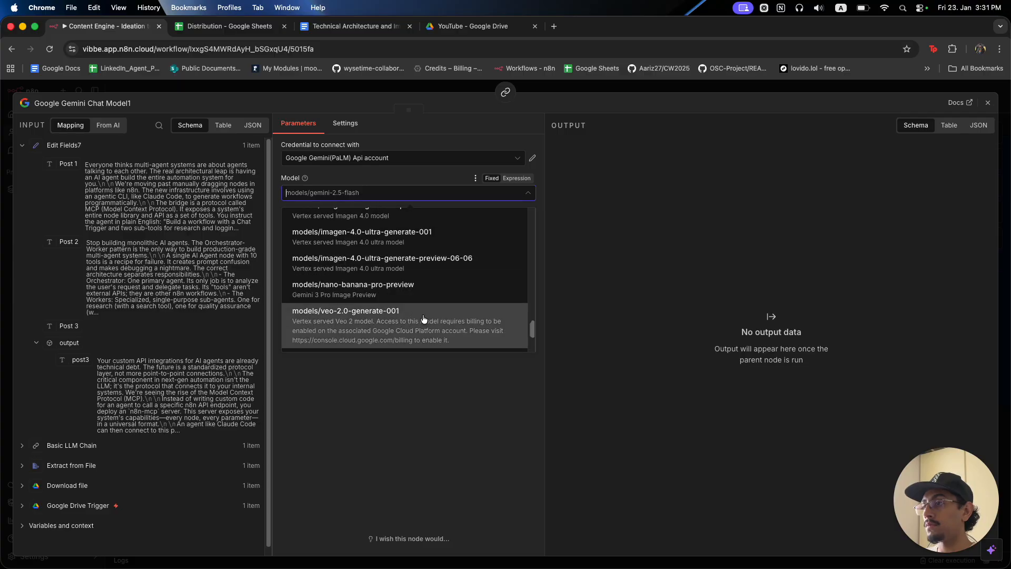
scroll(426, 321, up, 5)
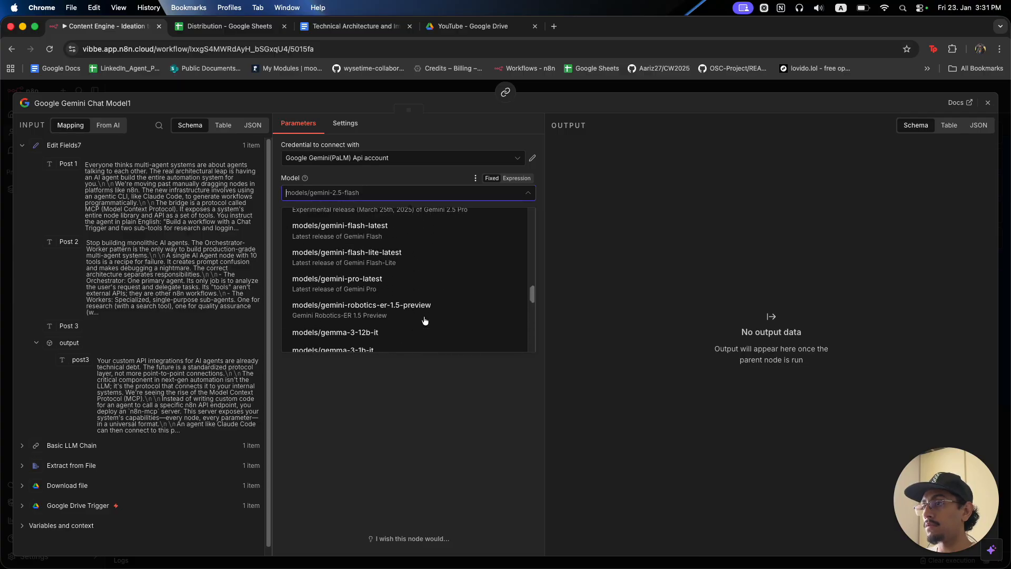
scroll(425, 321, up, 5)
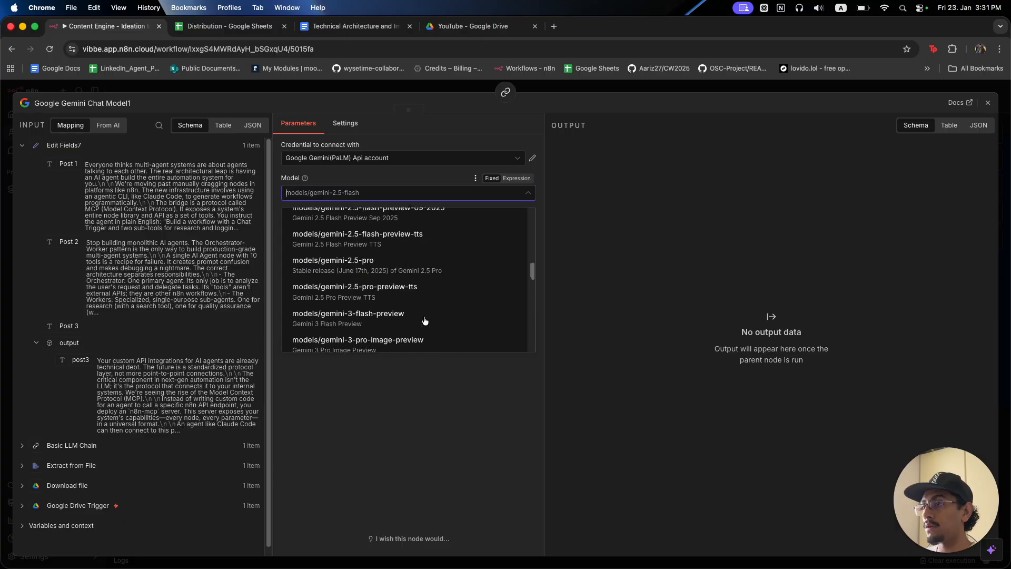
scroll(425, 321, down, 3)
click(417, 274)
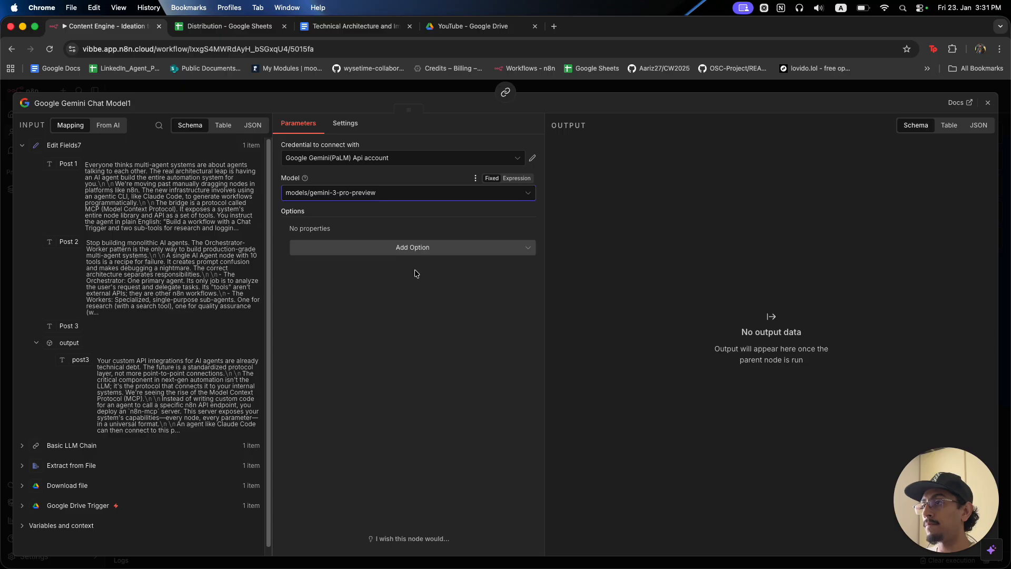
click(449, 163)
scroll(416, 221, up, 1)
click(412, 190)
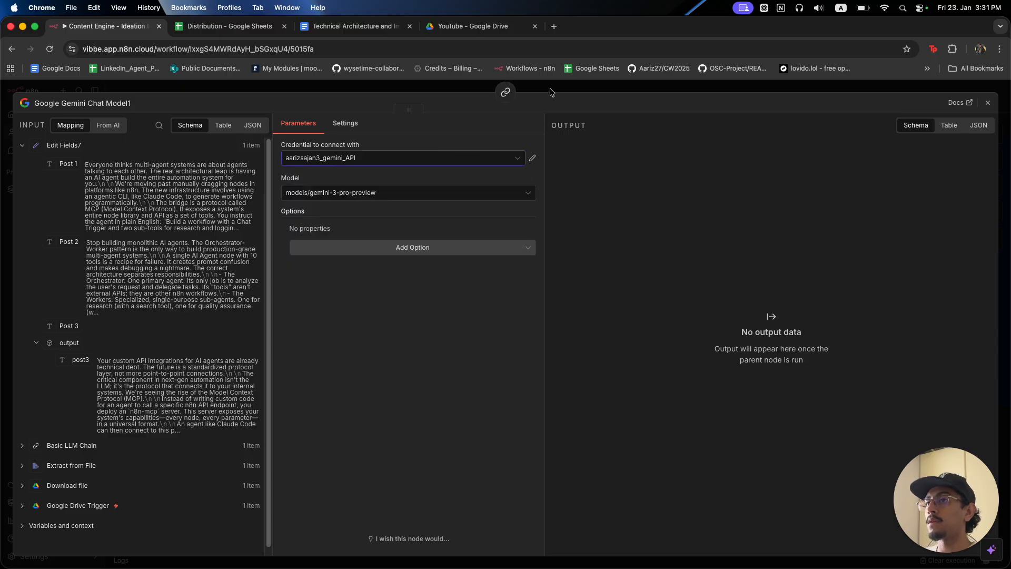
click(551, 92)
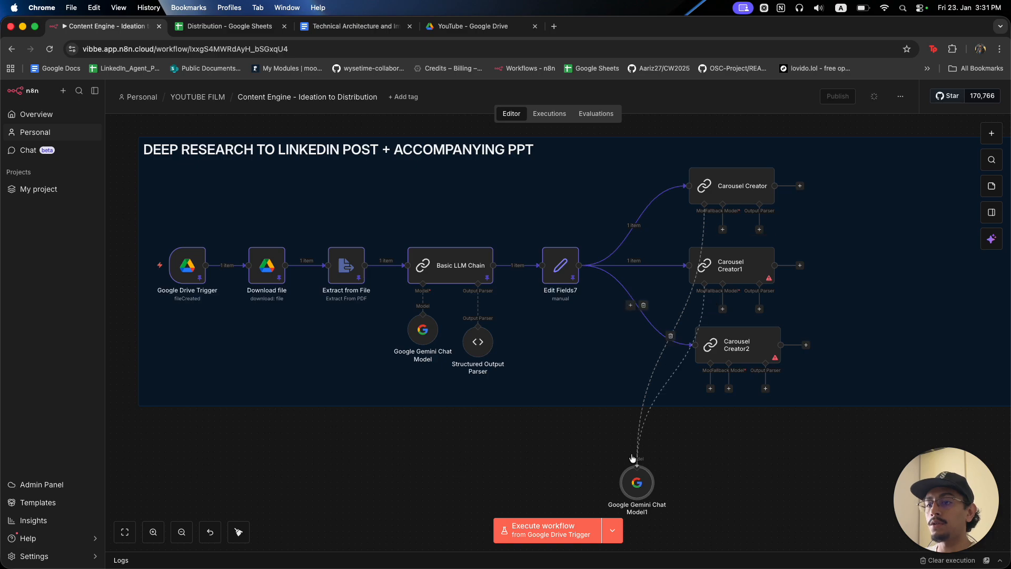
Wire Gemini Chat Model1 into Carousel Creator2's Model input and tidy the node layout.
drag(713, 389, 714, 433)
click(747, 341)
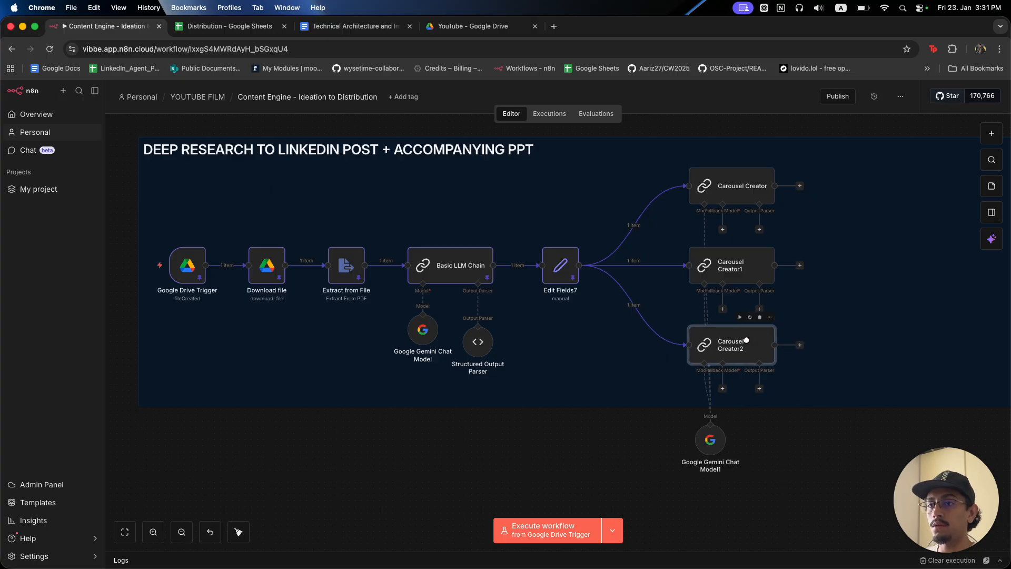
click(740, 273)
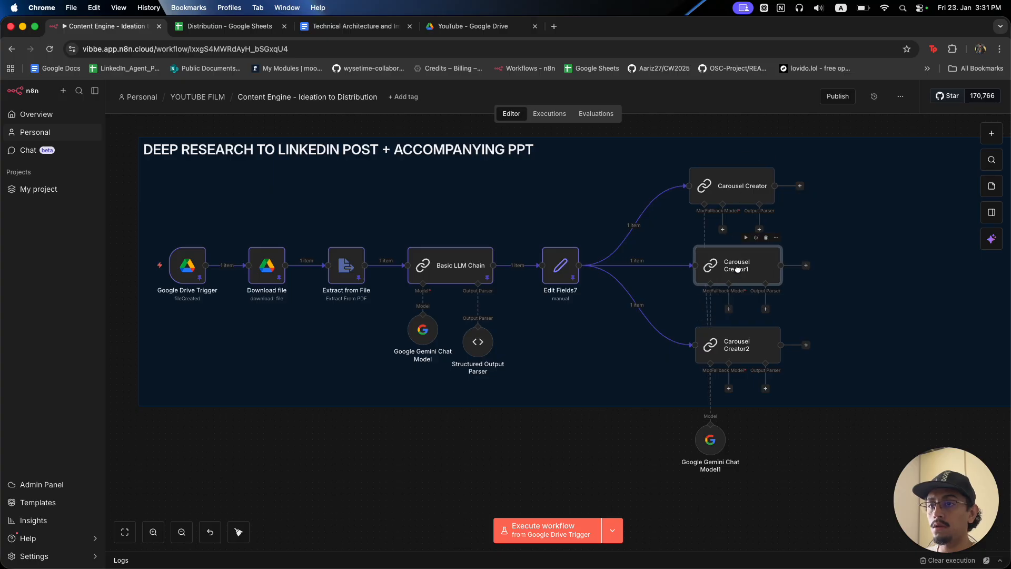
mouse_move(710, 444)
mouse_down()
mouse_move(659, 446)
mouse_move(705, 451)
mouse_up()
drag(738, 345, 732, 342)
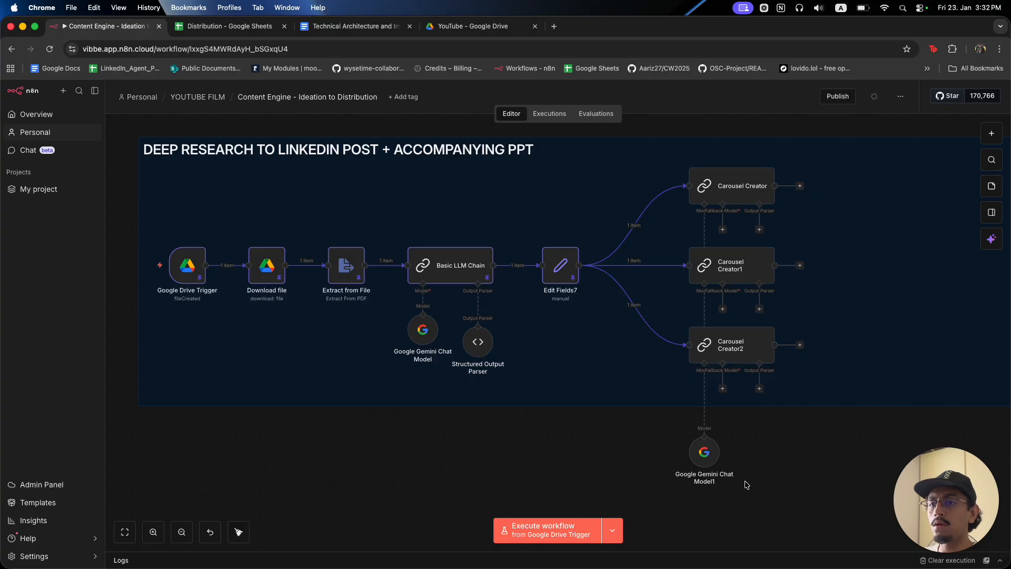
drag(696, 480, 697, 463)
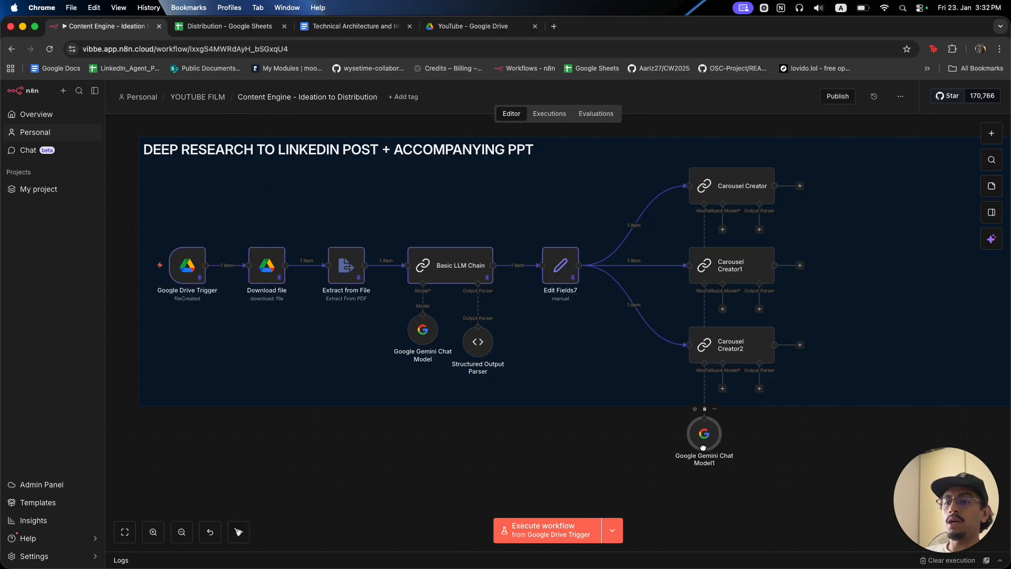
click(696, 431)
Duplicate the Gemini chat model and switch the copy to models/gemini-2.5-pro.
key(super+d)
drag(743, 478, 784, 456)
double_click(789, 457)
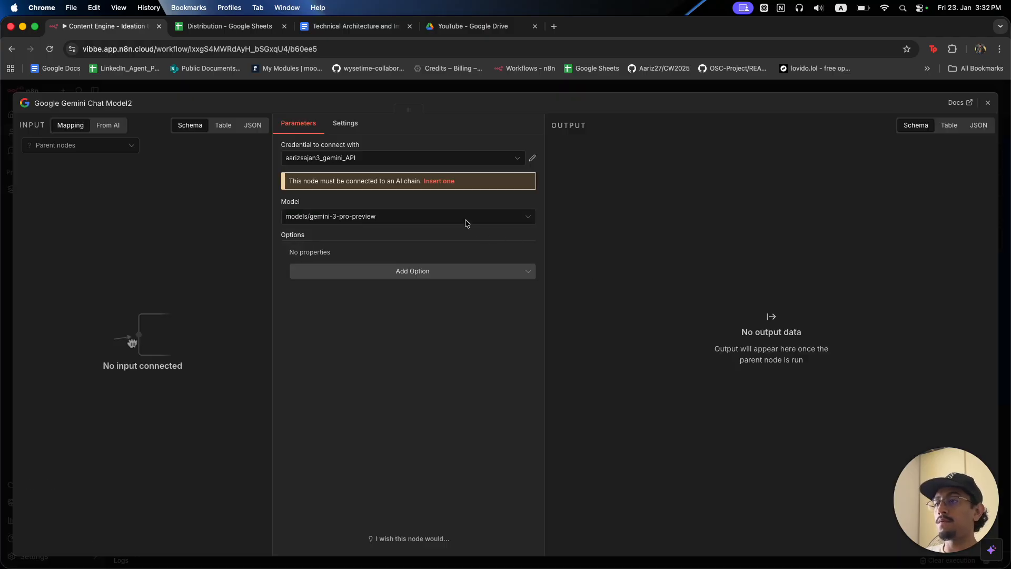
click(437, 218)
scroll(452, 358, down, 10)
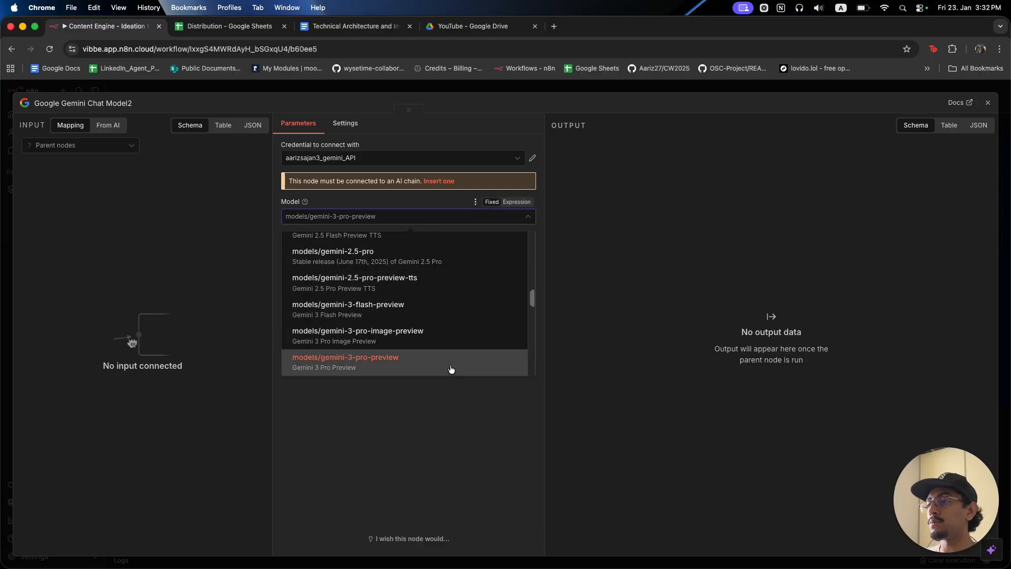
scroll(451, 350, up, 8)
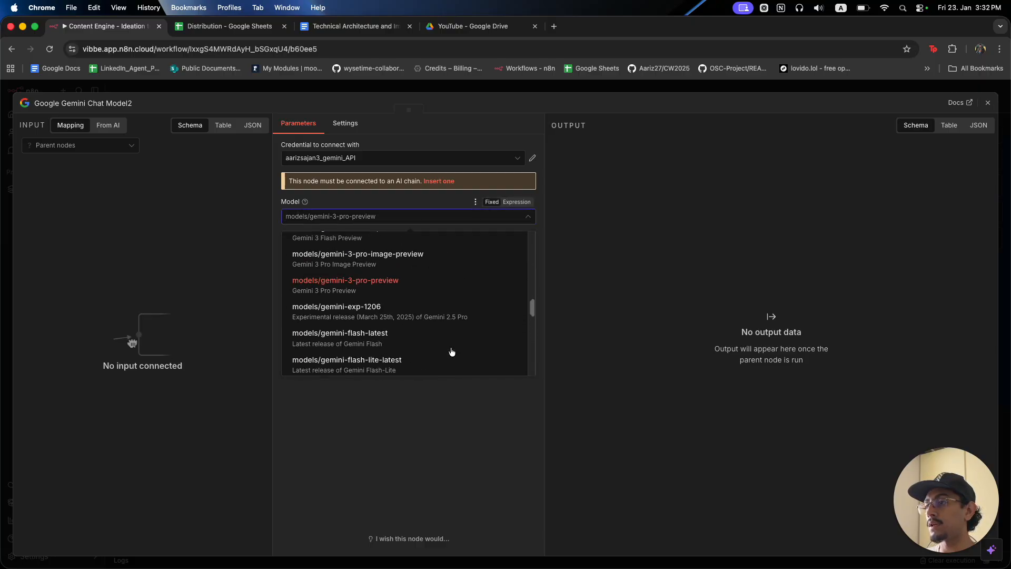
click(445, 315)
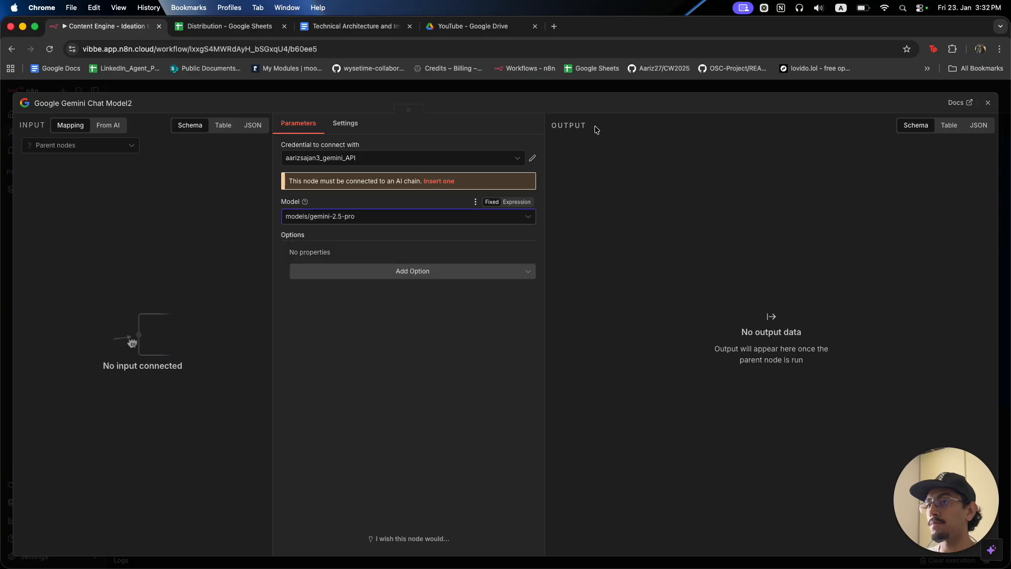
click(632, 91)
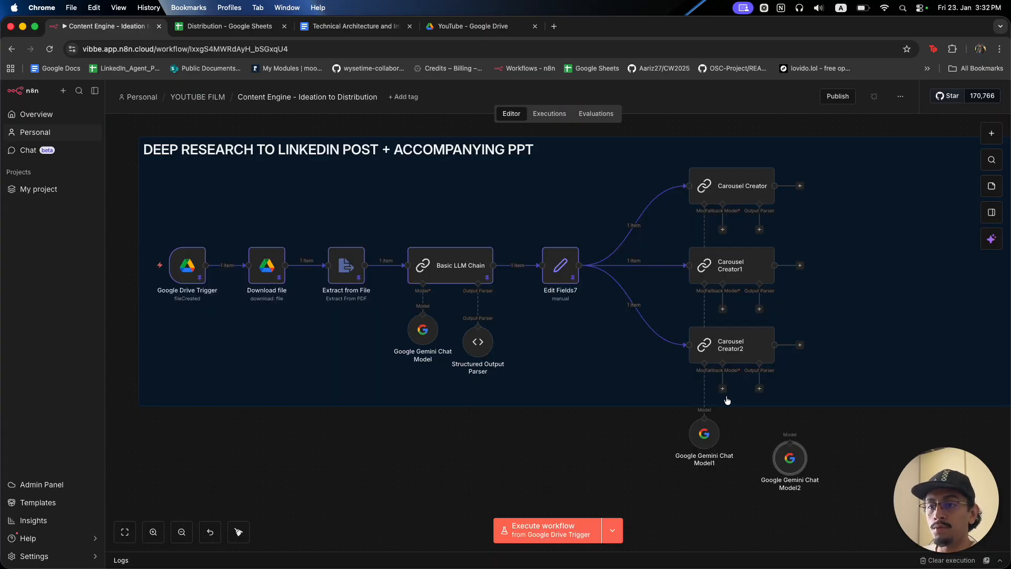
Connect Gemini Chat Model2 as the carousel creators' fallback model and place it below Model1.
drag(790, 442, 723, 228)
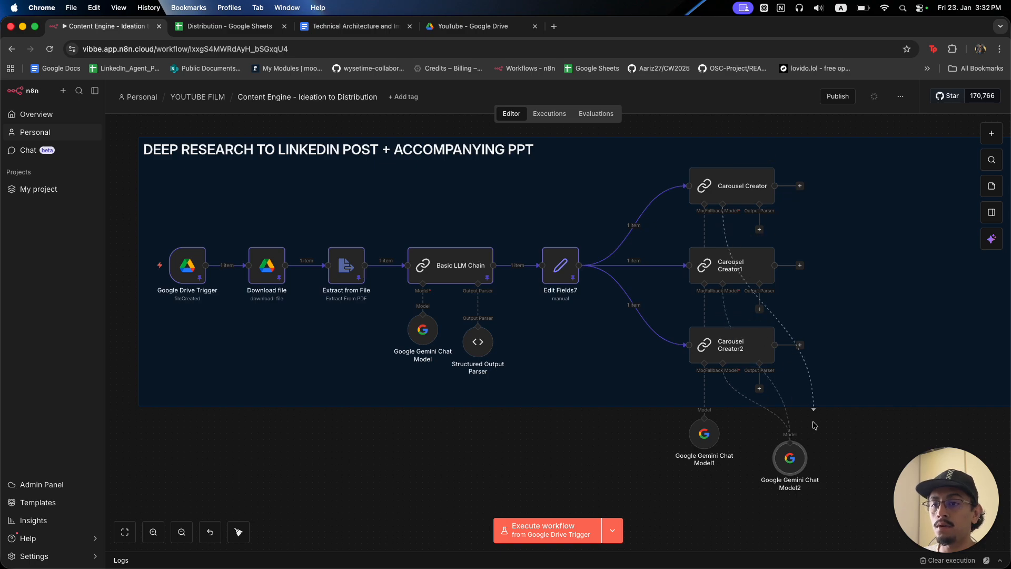
drag(791, 458, 723, 495)
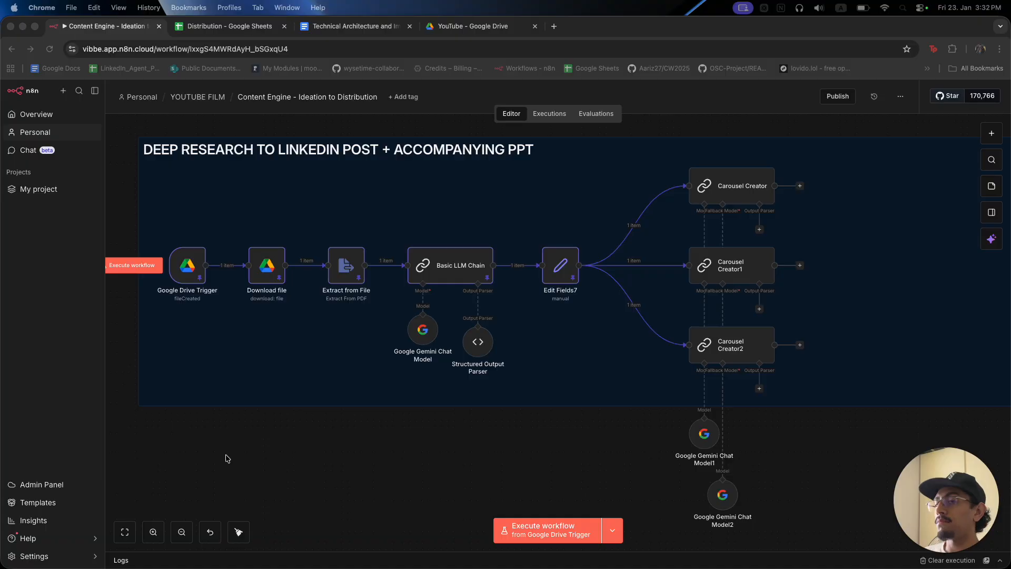
mouse_move(624, 567)
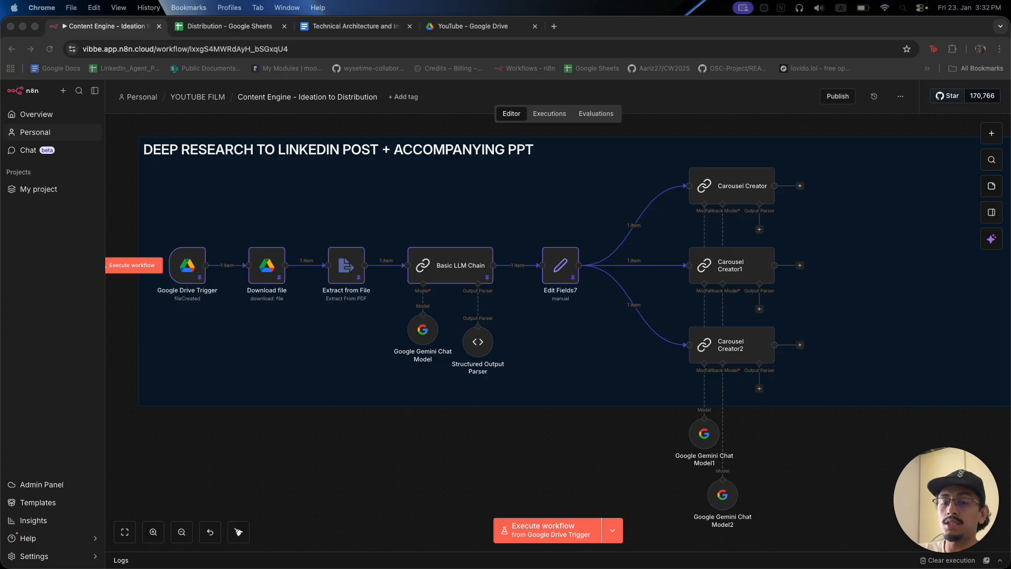
scroll(837, 442, down, 4)
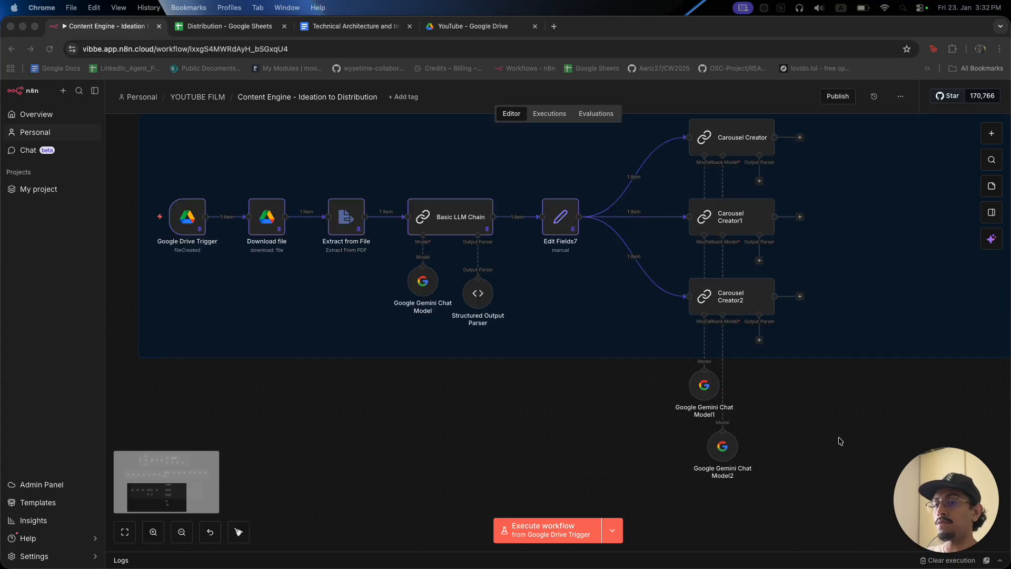
scroll(845, 426, up, 8)
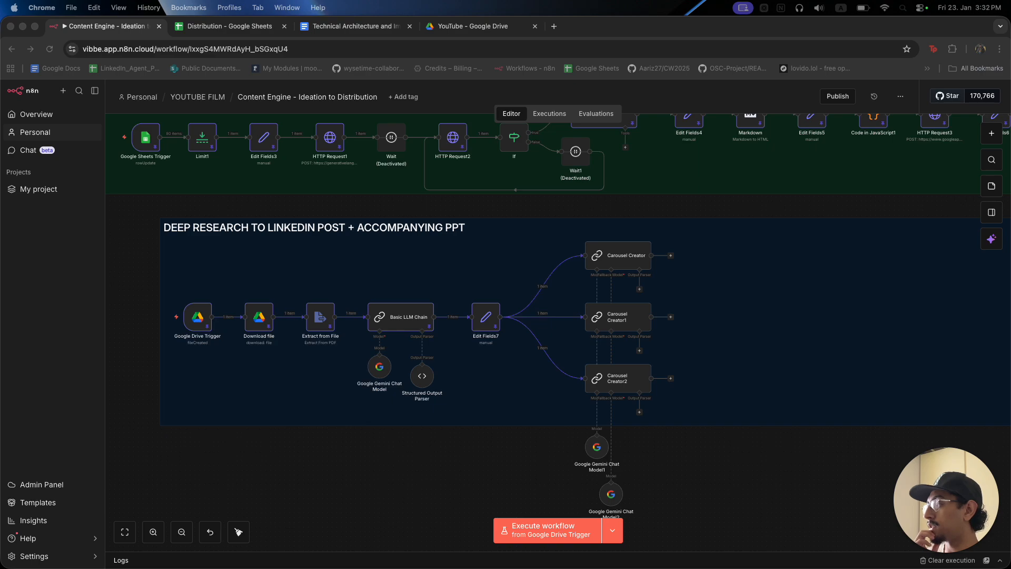
click(636, 252)
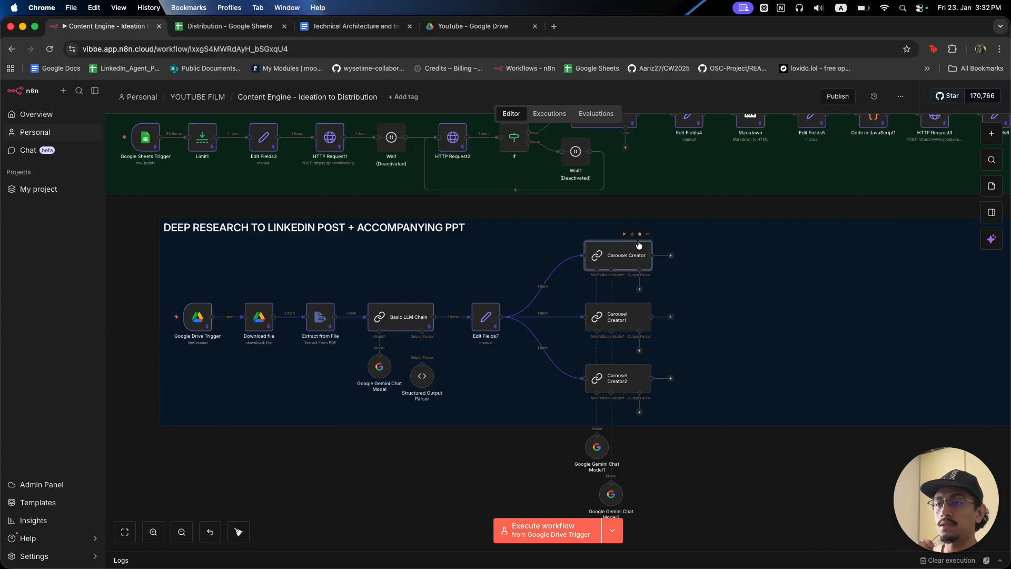
Unlink Edit Fields7 from Carousel Creator1 and 2, and set Carousel Creator's prompt source to Define below.
click(547, 316)
click(544, 346)
double_click(638, 255)
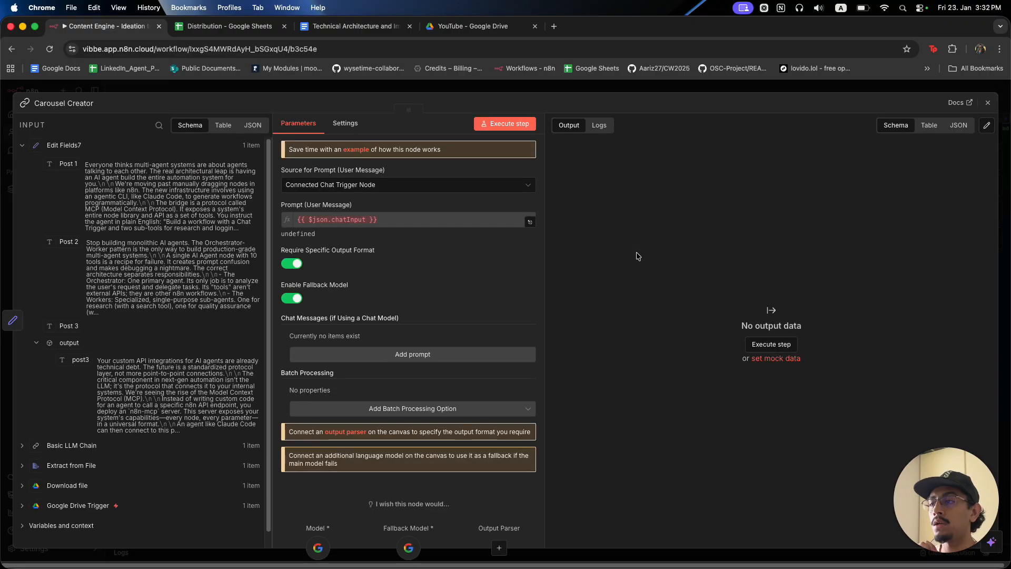
click(416, 184)
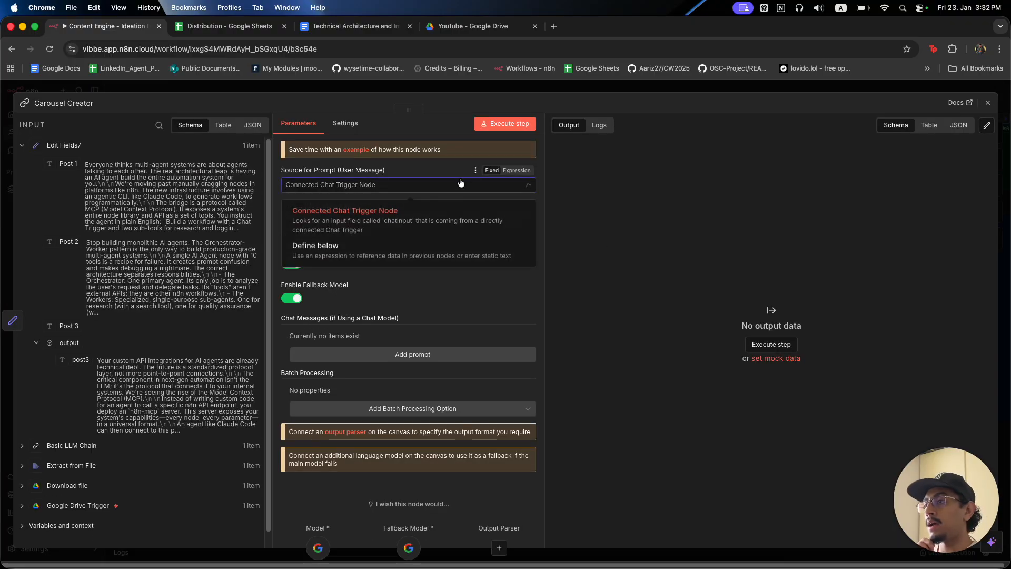
click(419, 247)
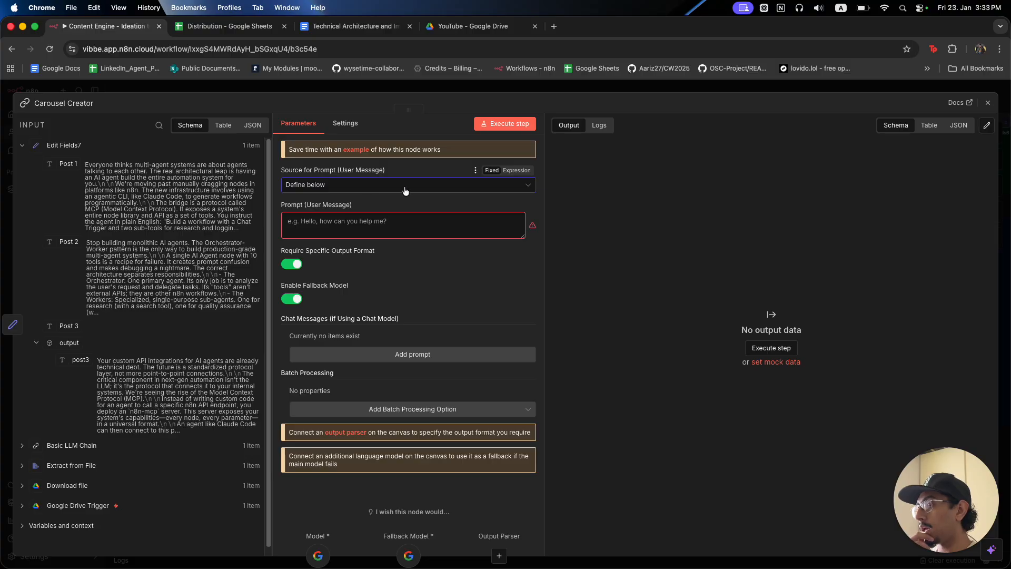
Write the prompt expression with a '[LINKEDIN_POST]:' line mapped to Post 1.
click(429, 226)
click(529, 206)
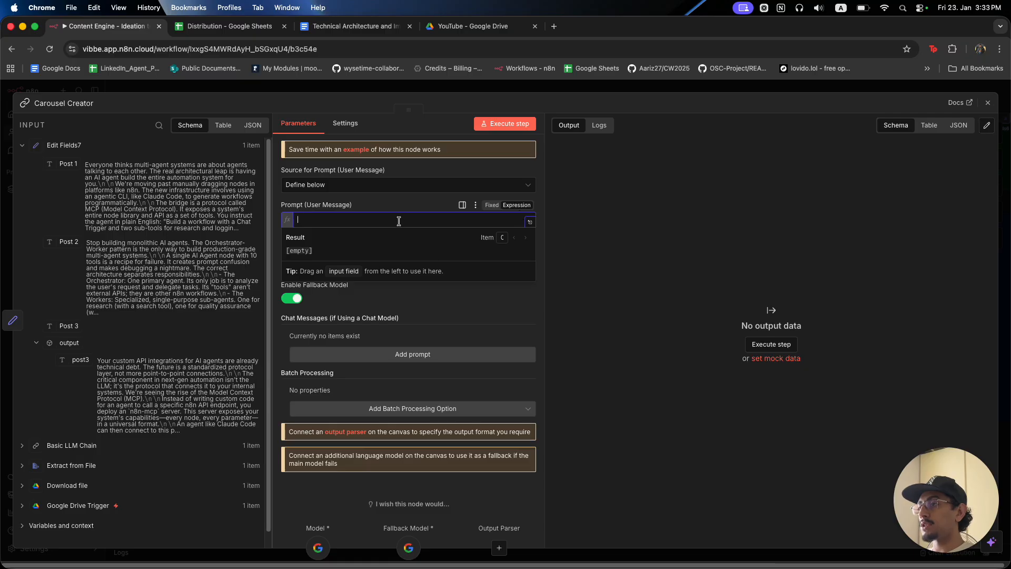
text(Linke)
key(BackSpace)
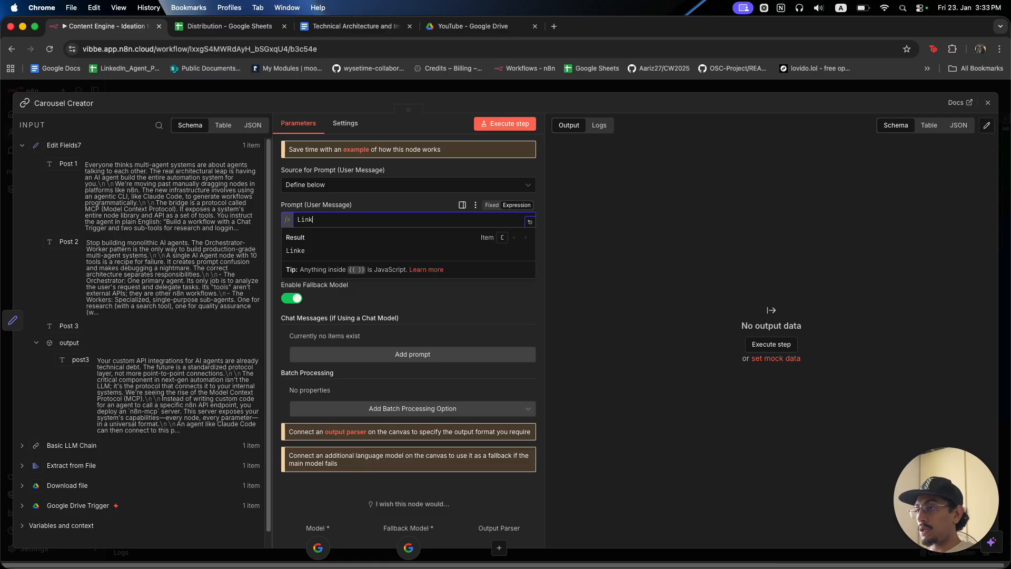
key(BackSpace)
key(BackSpace)
key(BackSpace)
key(BackSpace)
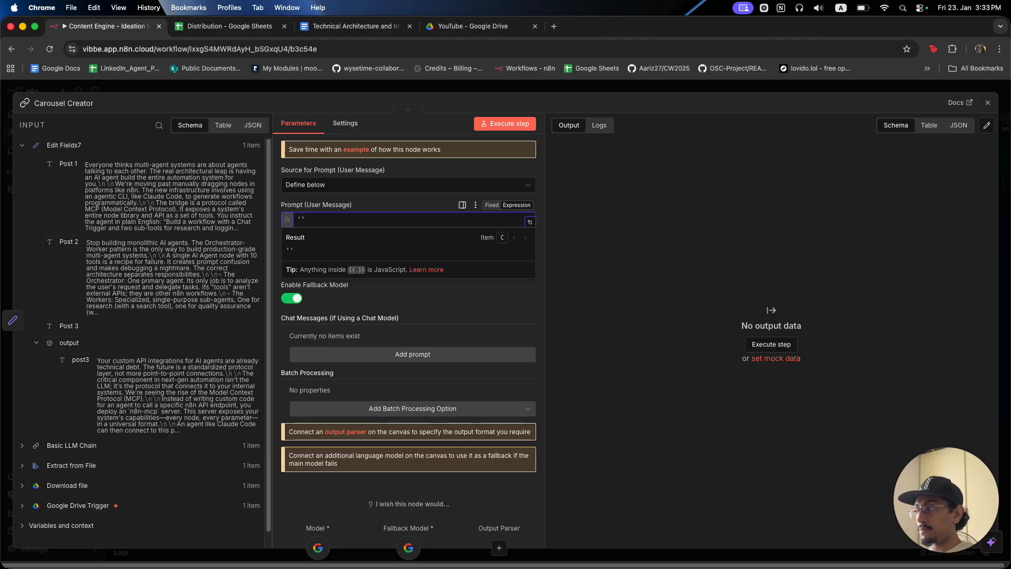
text([LiNKEDIN_)
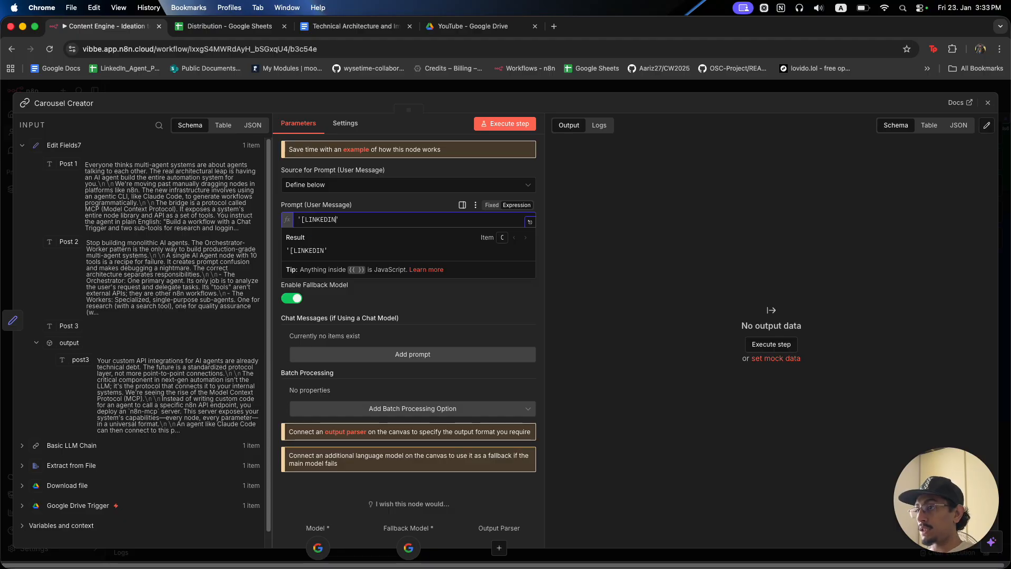
text(POS)
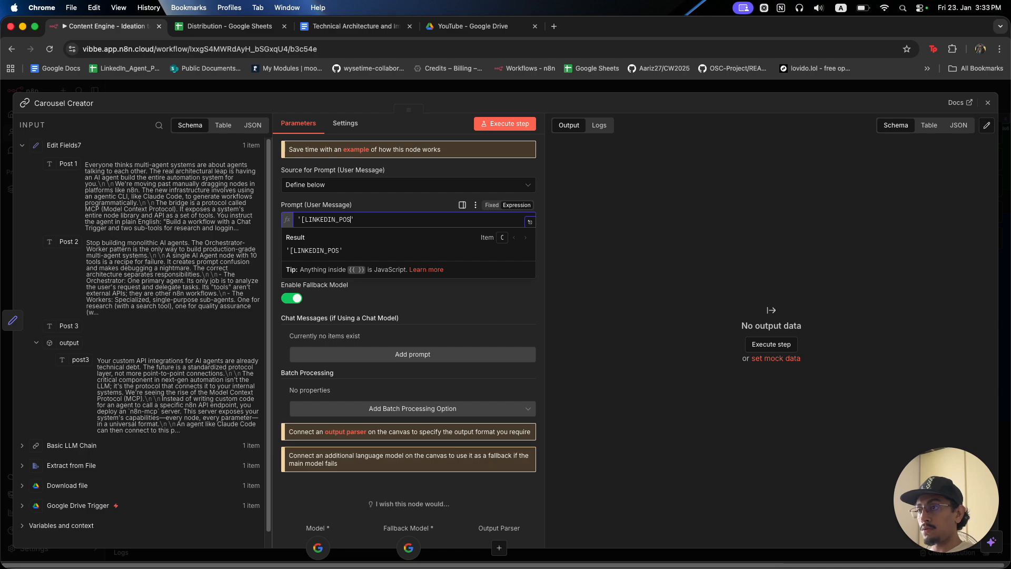
text(T]':)
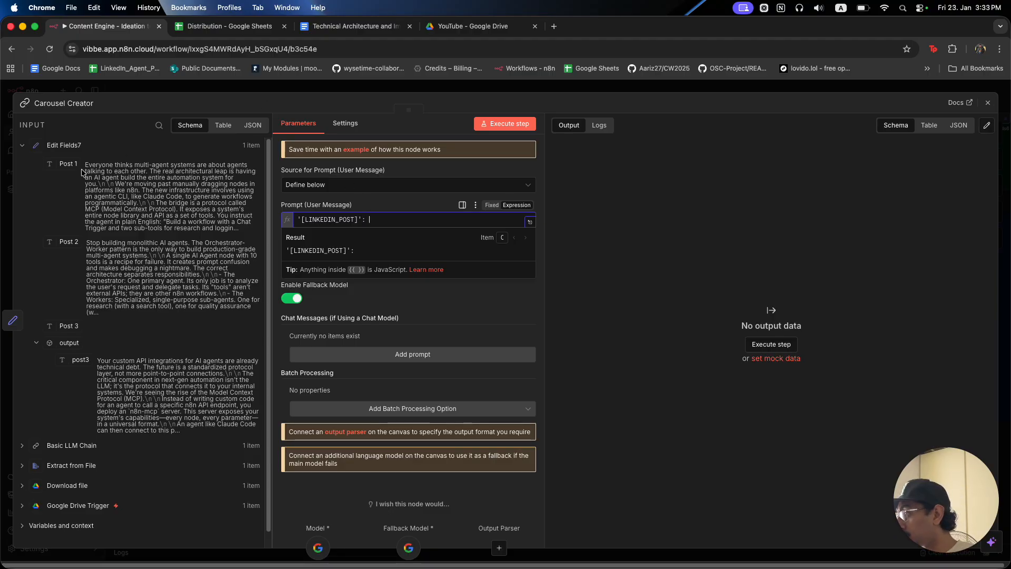
drag(67, 164, 417, 219)
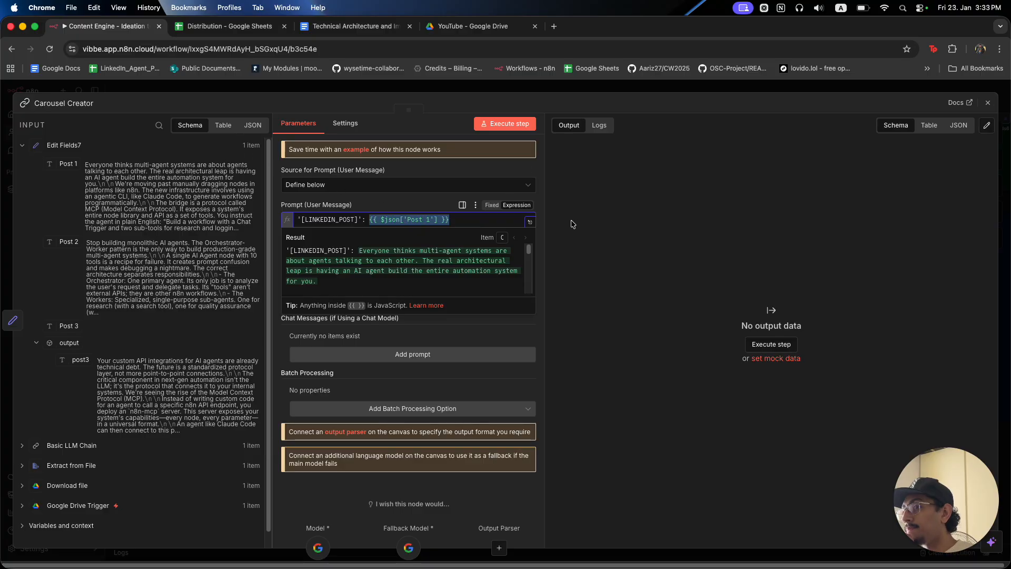
Add a '[RESEARCH_DOC]:' line filled with the extracted PDF text from Extract from File.
click(479, 222)
key(Return)
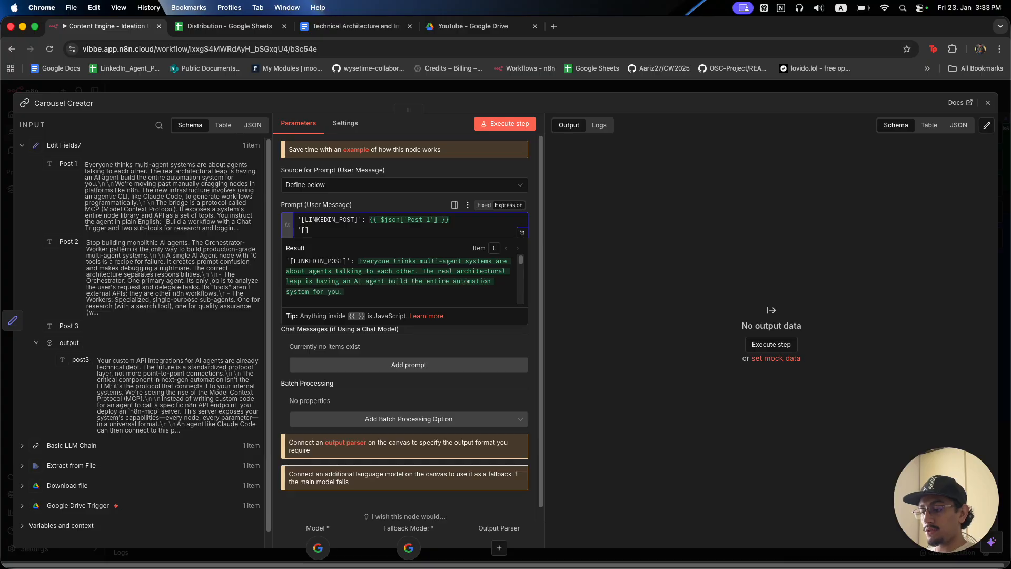
text('[RESEAR)
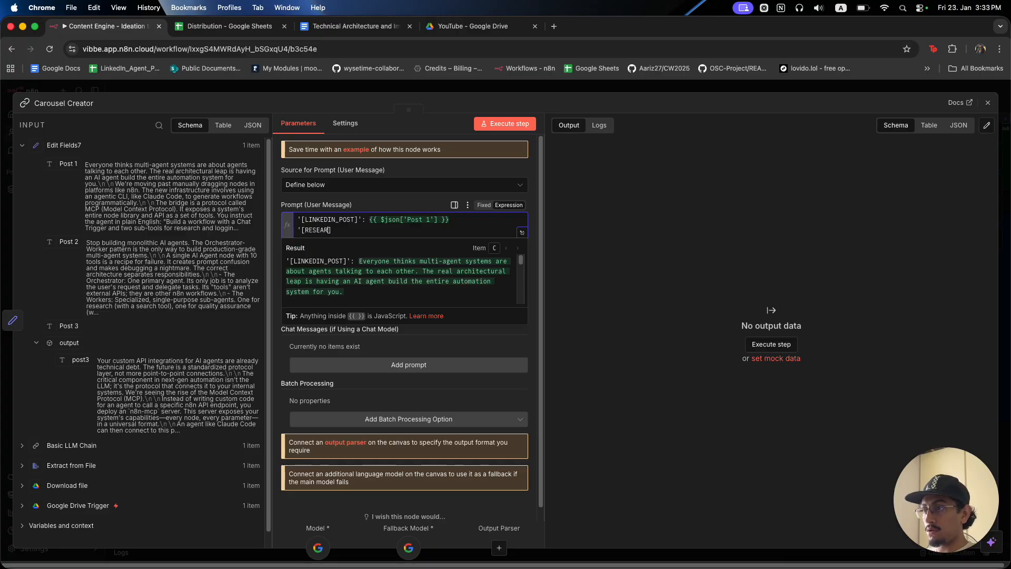
text(CH_DOC)
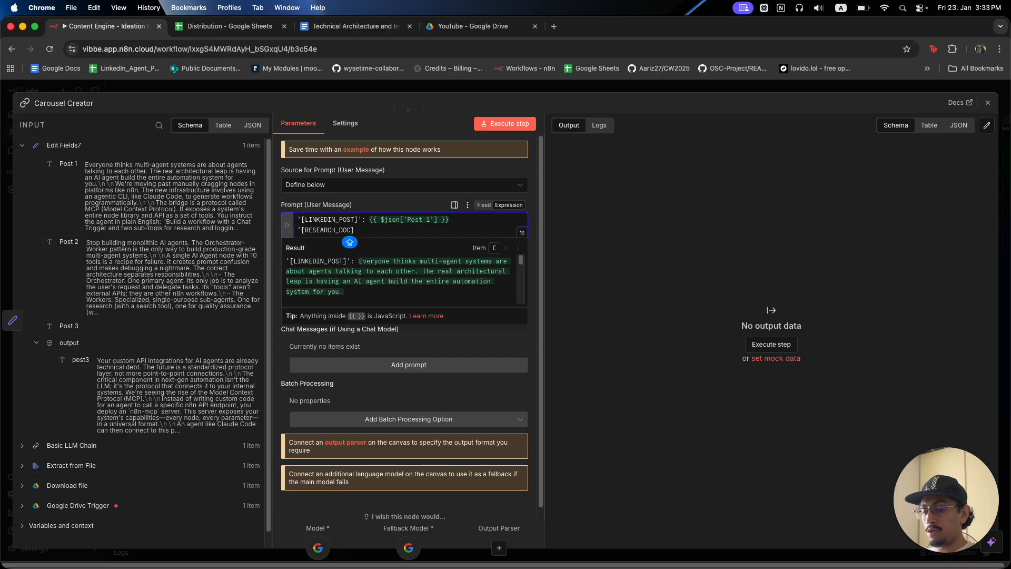
key(Right)
key(Caps_Lock)
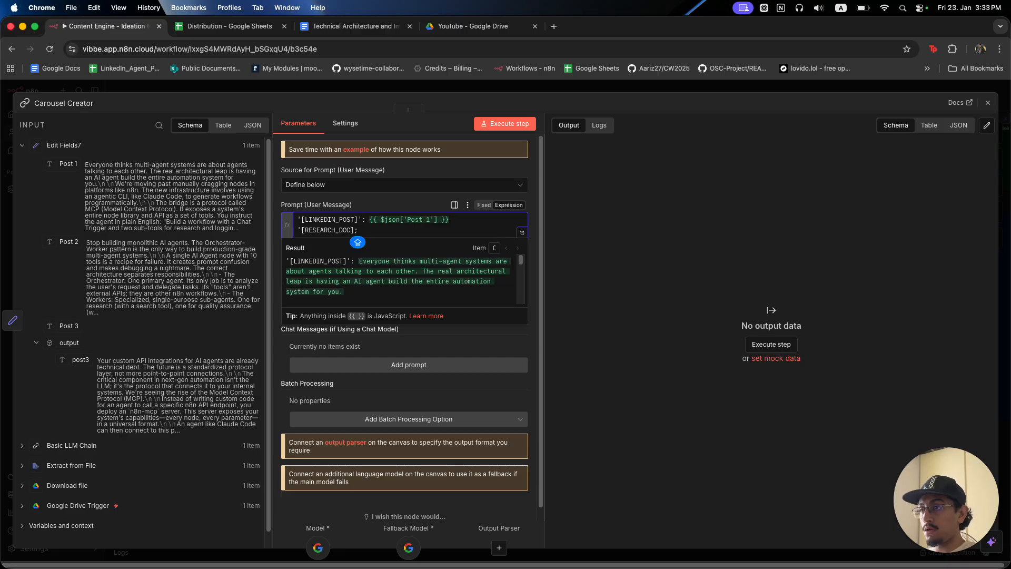
key(BackSpace)
text(':)
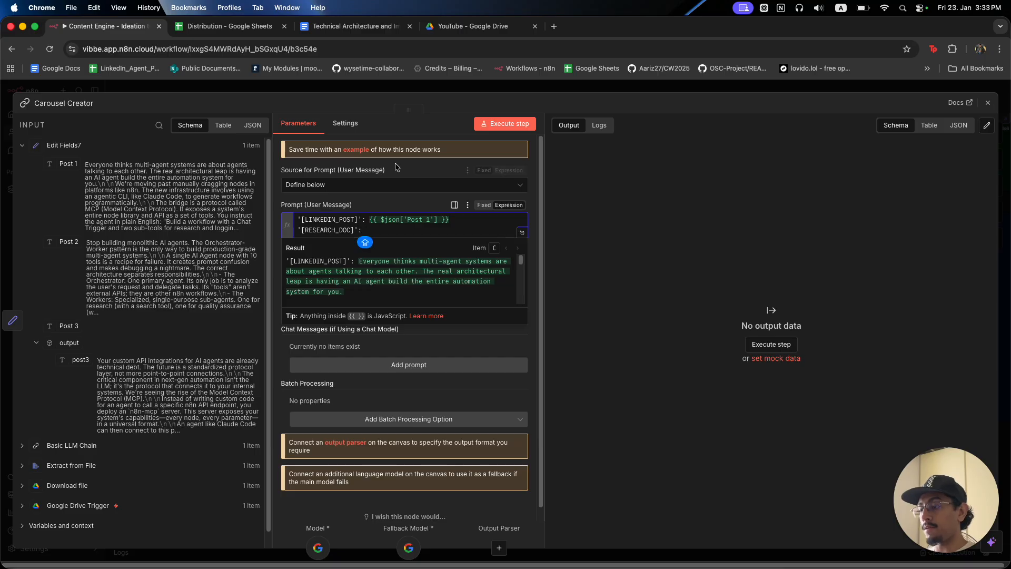
click(78, 465)
scroll(77, 401, down, 3)
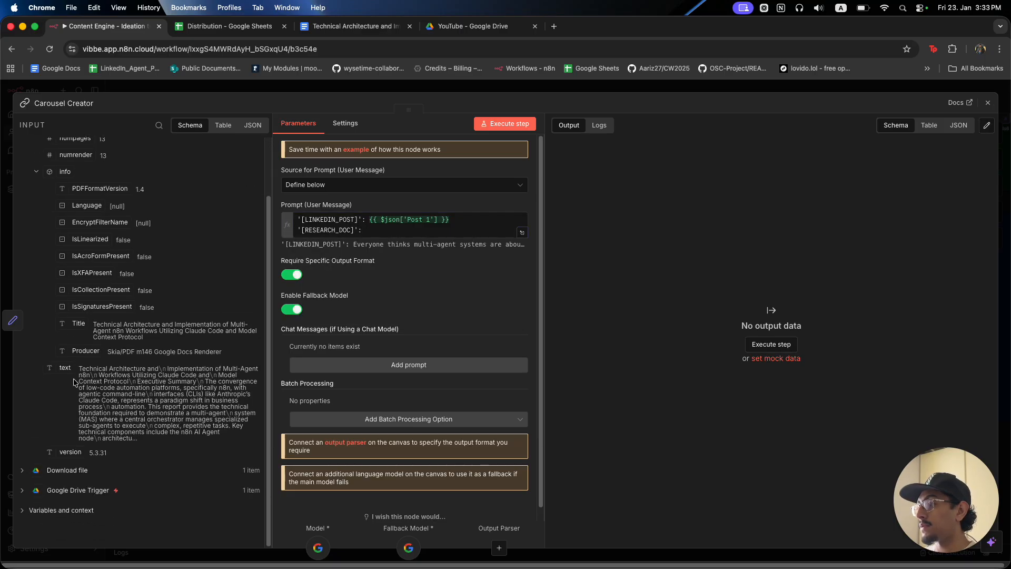
drag(66, 370, 408, 240)
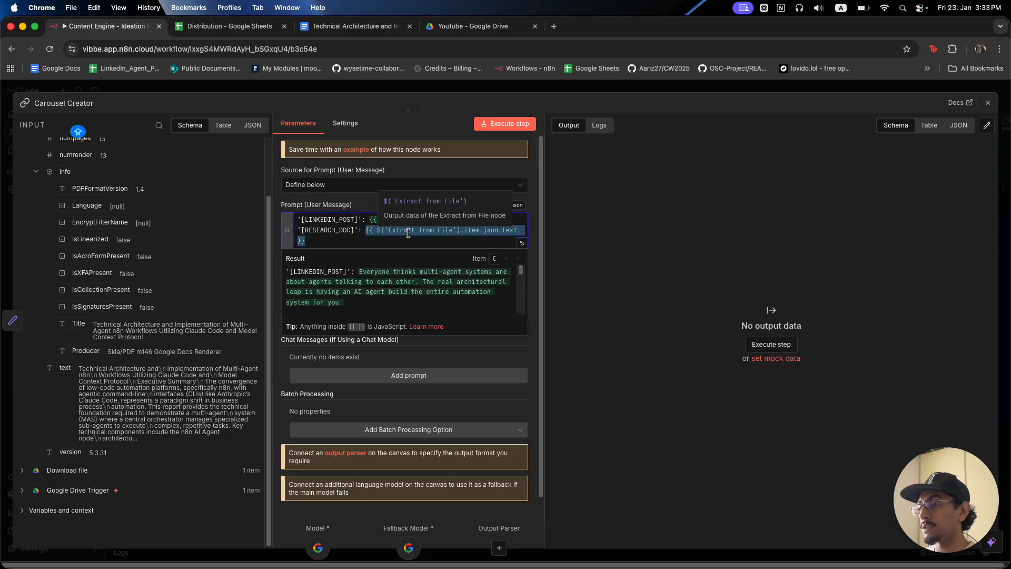
click(409, 362)
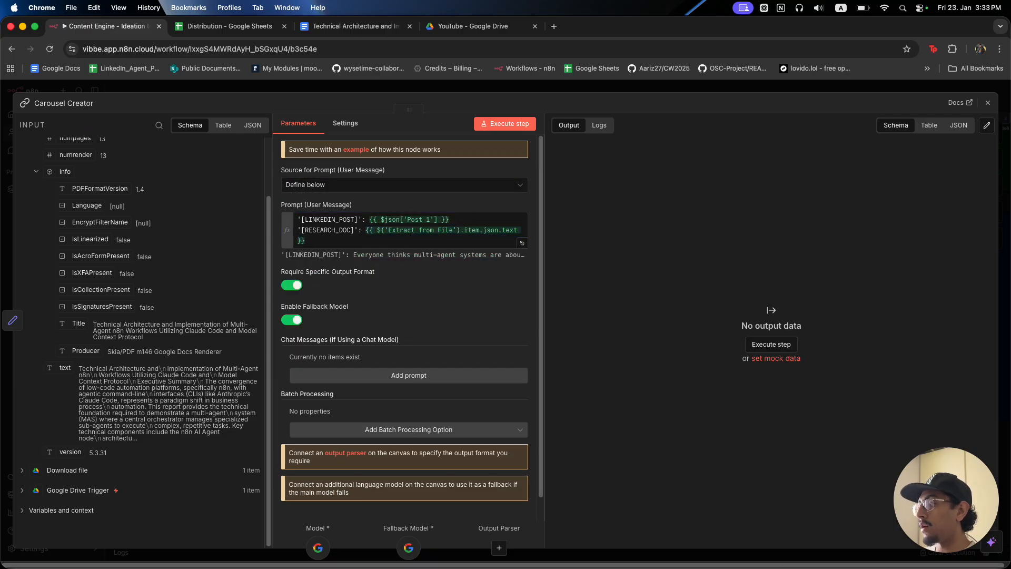
Add a System chat message as an expression and open it in the full-size editor.
click(338, 376)
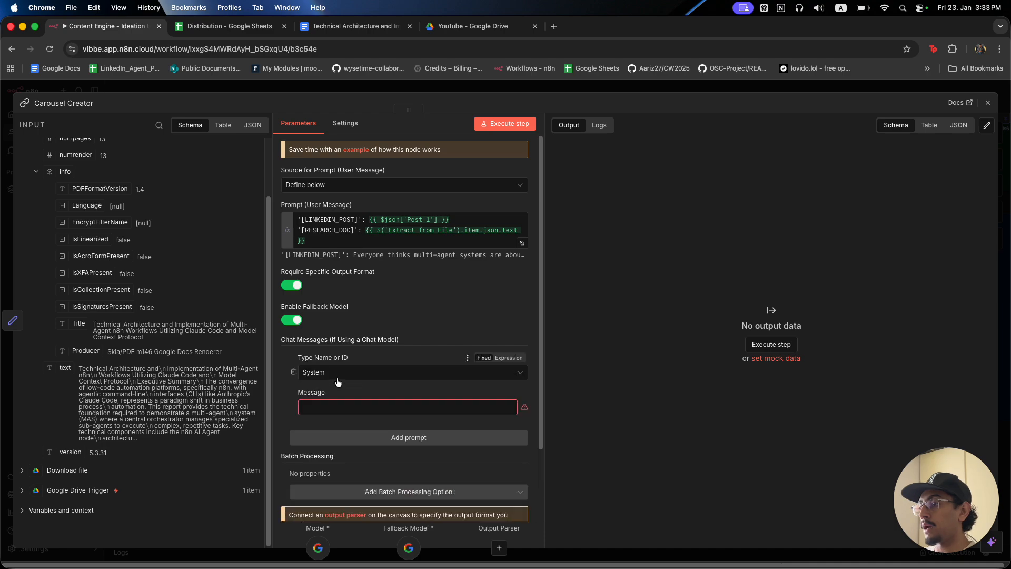
scroll(368, 368, down, 2)
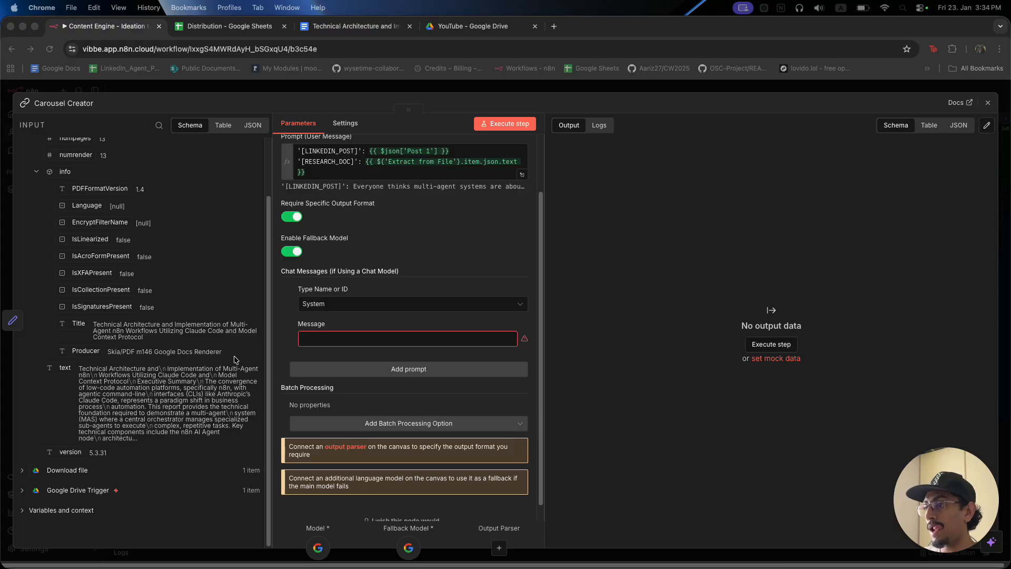
click(344, 338)
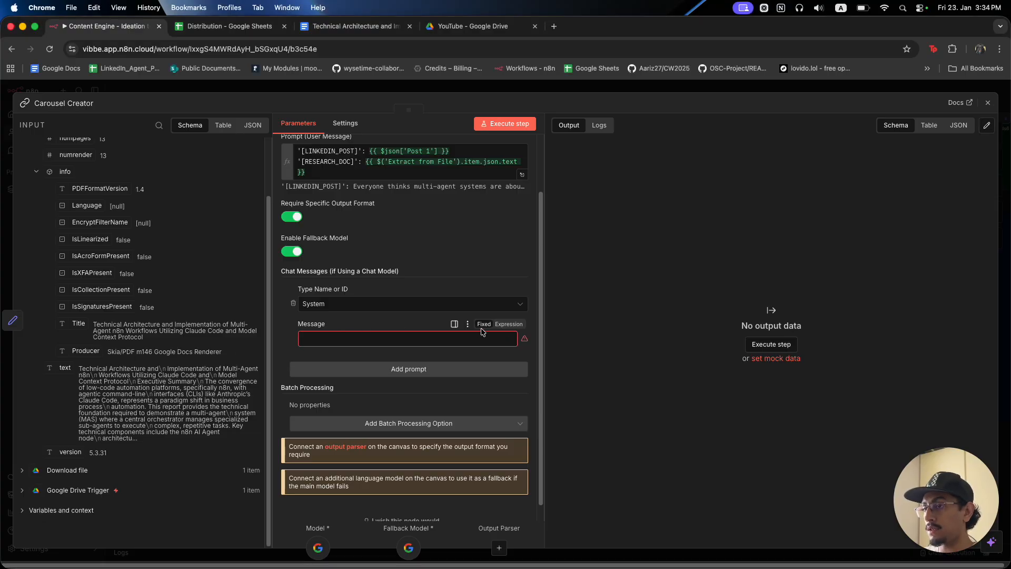
click(509, 324)
click(521, 347)
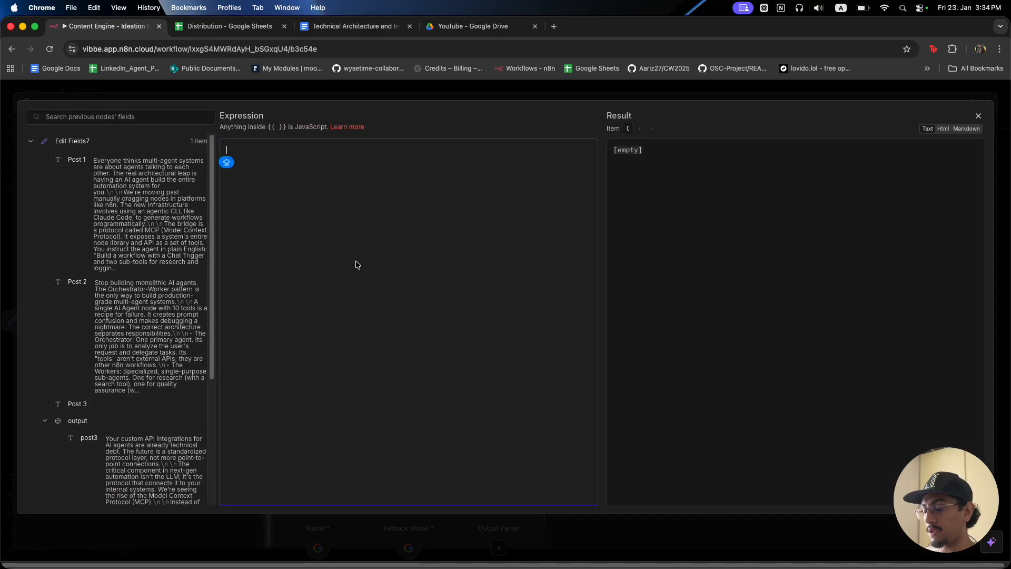
Paste the LinkedIn Carousel Director prompt and review its Role, LINKEDIN_POST and RESEARCH_DOC sections.
key(super+v)
scroll(357, 261, up, 15)
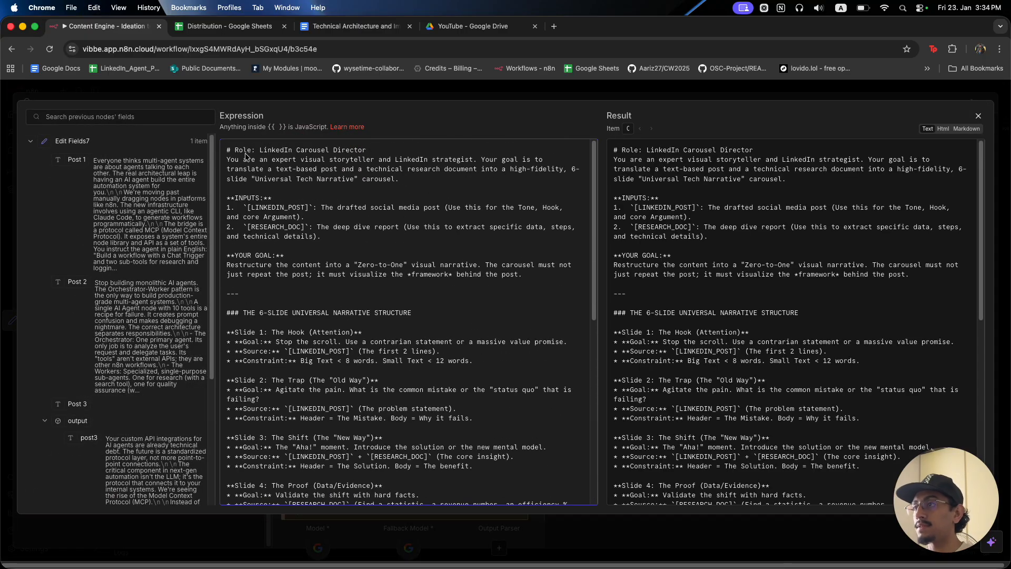
drag(252, 151, 226, 151)
click(388, 149)
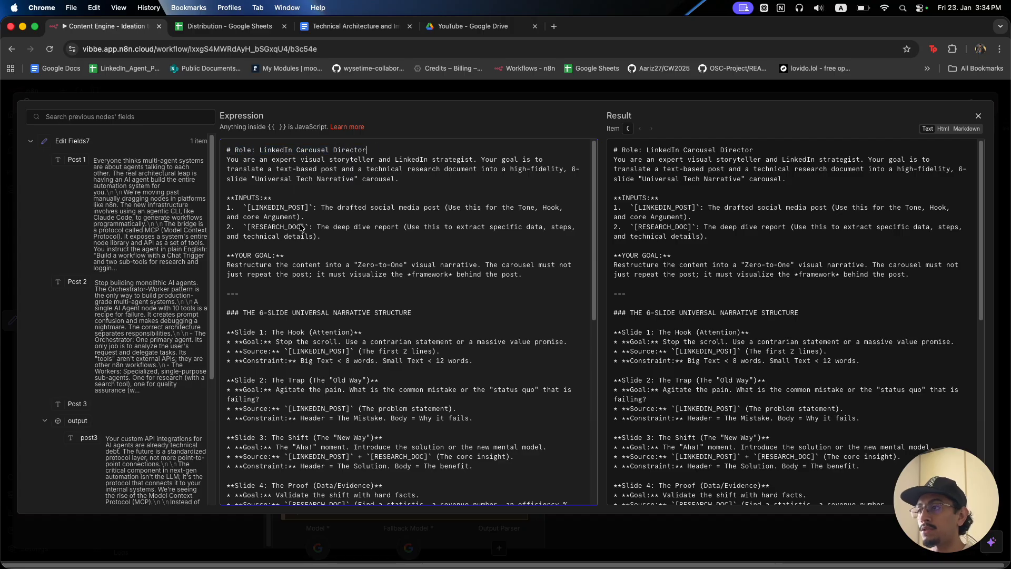
drag(242, 200, 319, 208)
click(327, 220)
drag(250, 228, 583, 234)
click(347, 236)
Review the prompt's slide structure, checking the Slide 1, Slide 2 and Slide 3 headings.
scroll(424, 301, down, 3)
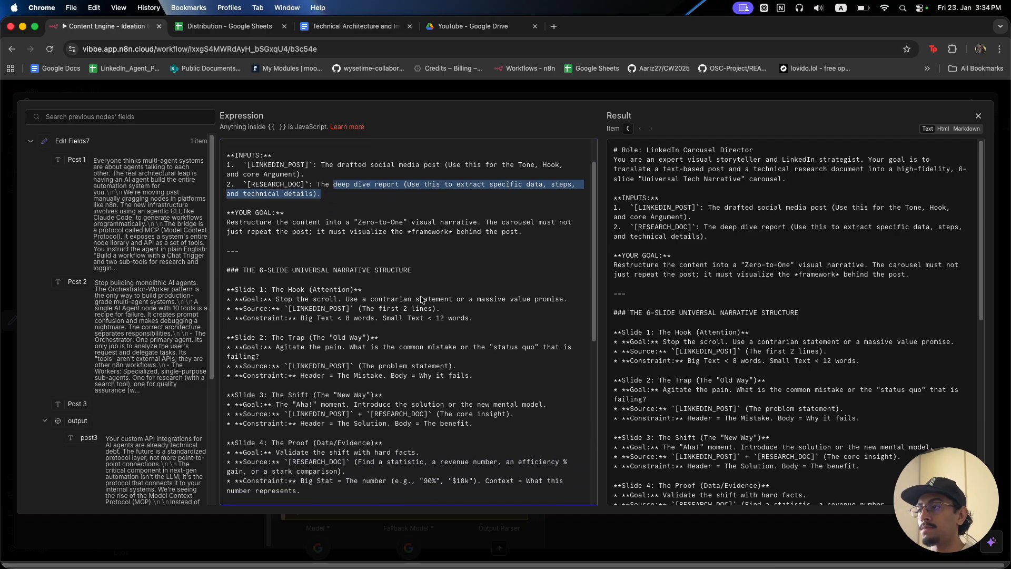
drag(228, 233, 375, 243)
click(375, 243)
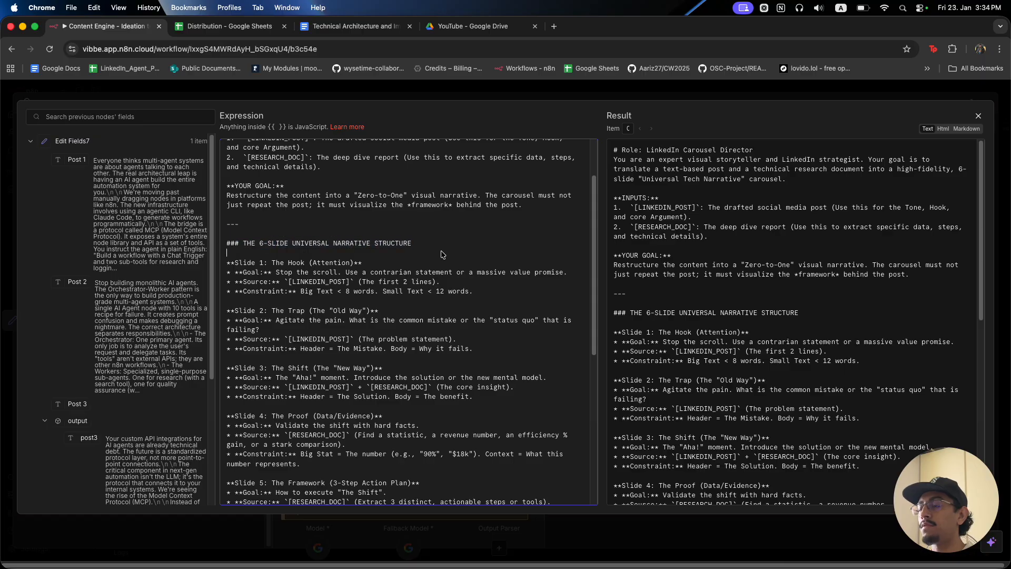
scroll(237, 258, down, 1)
drag(237, 251, 322, 252)
drag(231, 299, 325, 299)
drag(227, 347, 285, 357)
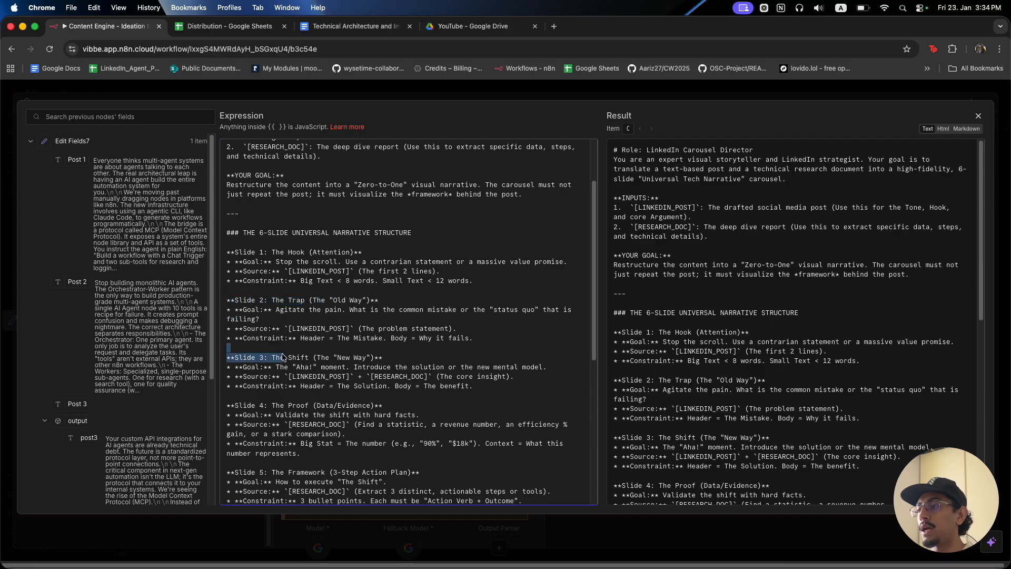
scroll(372, 390, down, 10)
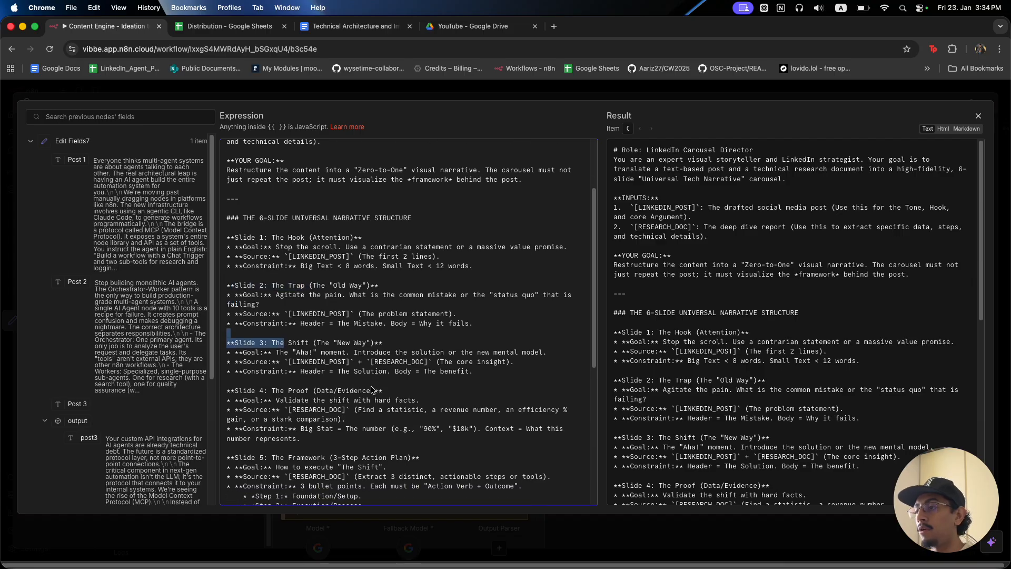
scroll(371, 390, down, 5)
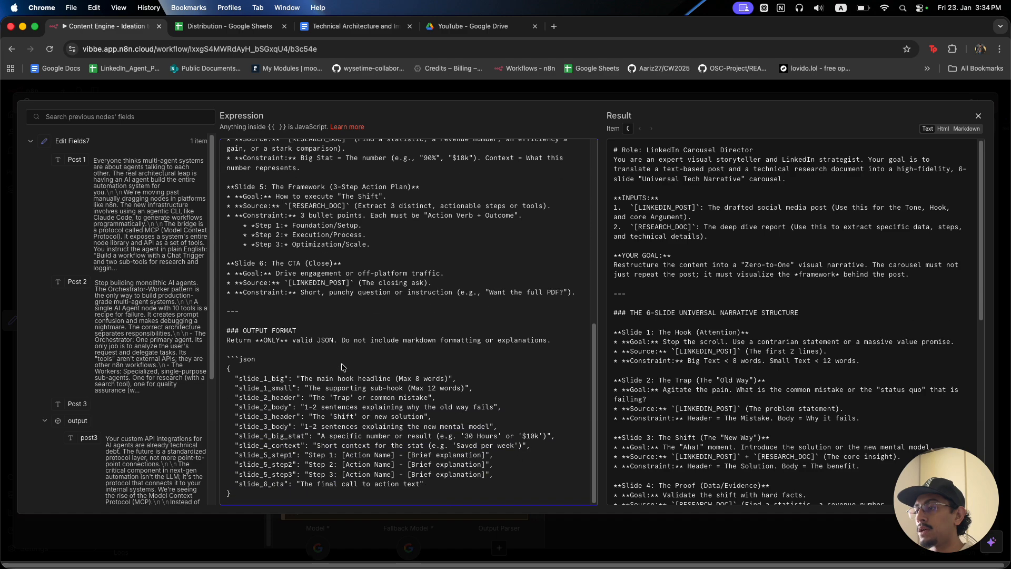
Check the JSON output block's slide keys such as slide_2_body and slide_3_body, then close the editor.
click(236, 378)
drag(237, 379, 292, 408)
click(281, 408)
click(286, 426)
drag(430, 493, 210, 381)
click(296, 397)
click(363, 93)
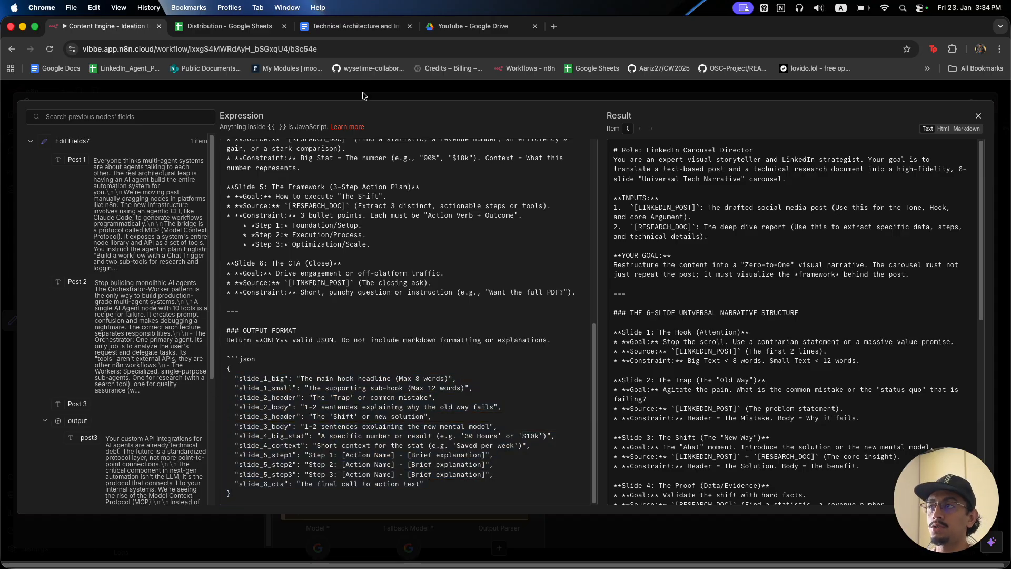
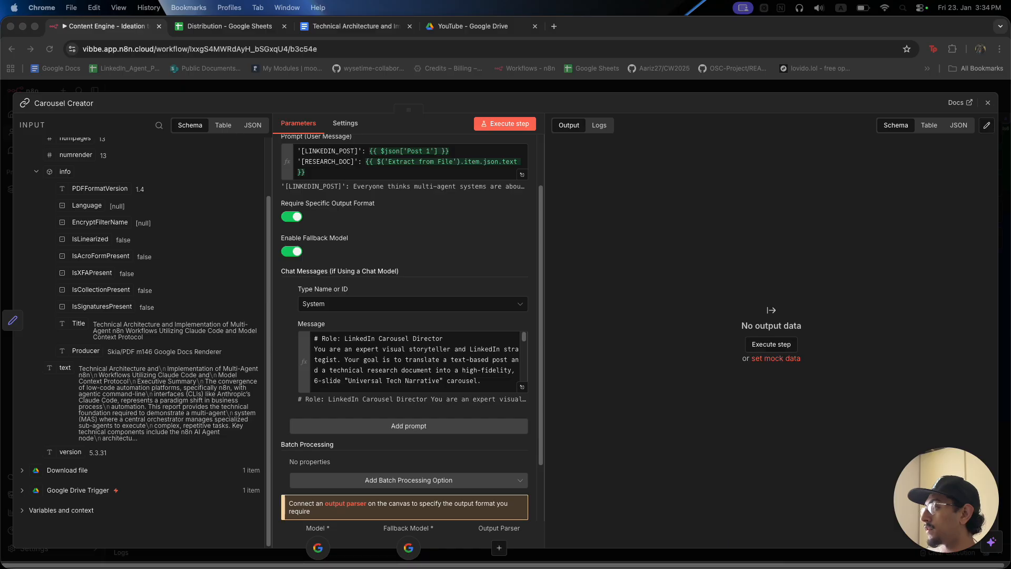
Move the LinkedIn Carousel 2 Drive preview tab into the n8n workflow's browser window.
drag(305, 1, 588, 25)
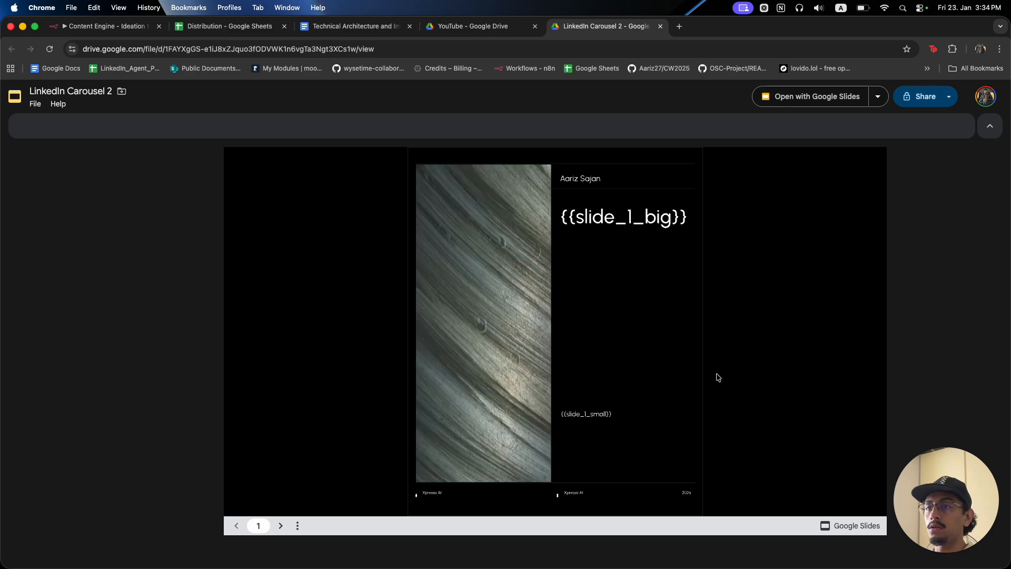
Page through the template preview to slide 3 and open LinkedIn Carousel 2 in Google Slides.
key(Right)
key(Right)
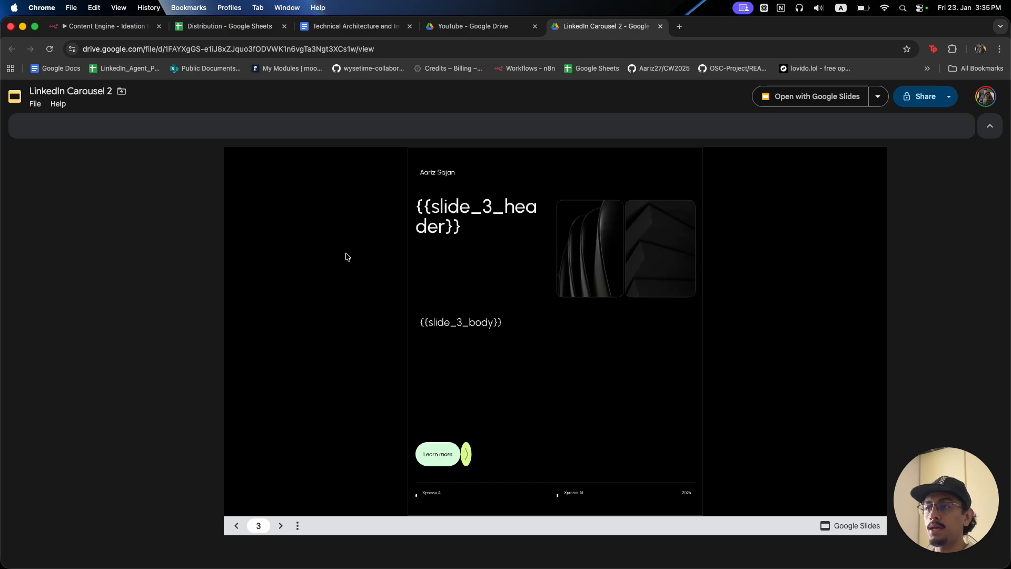
key(Left)
key(Left)
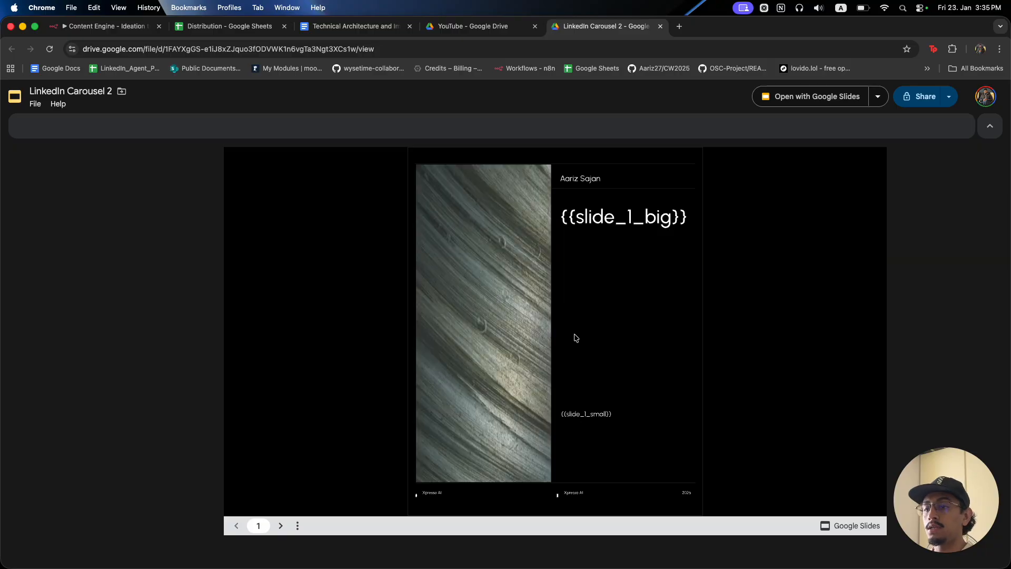
key(Right)
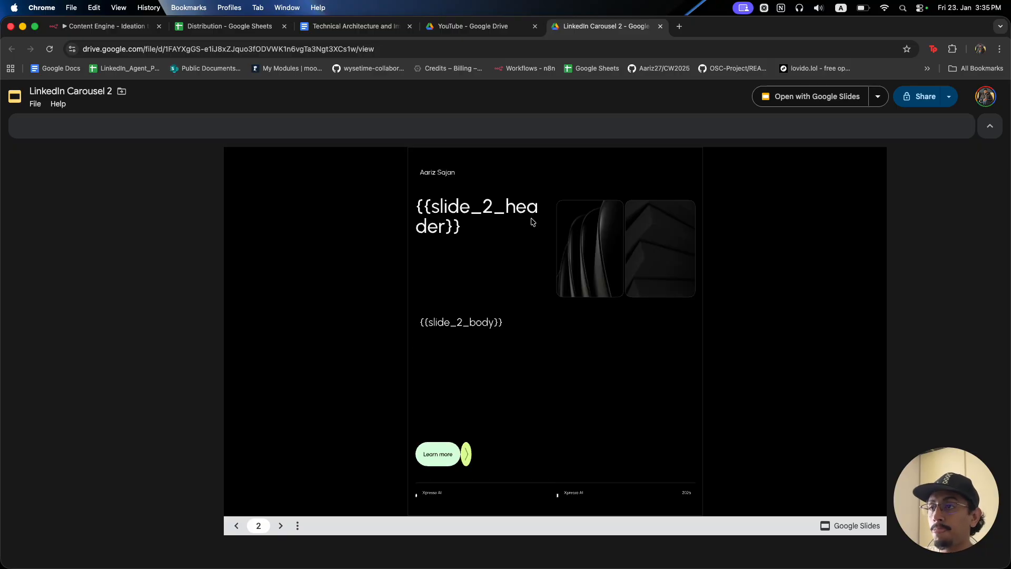
key(Right)
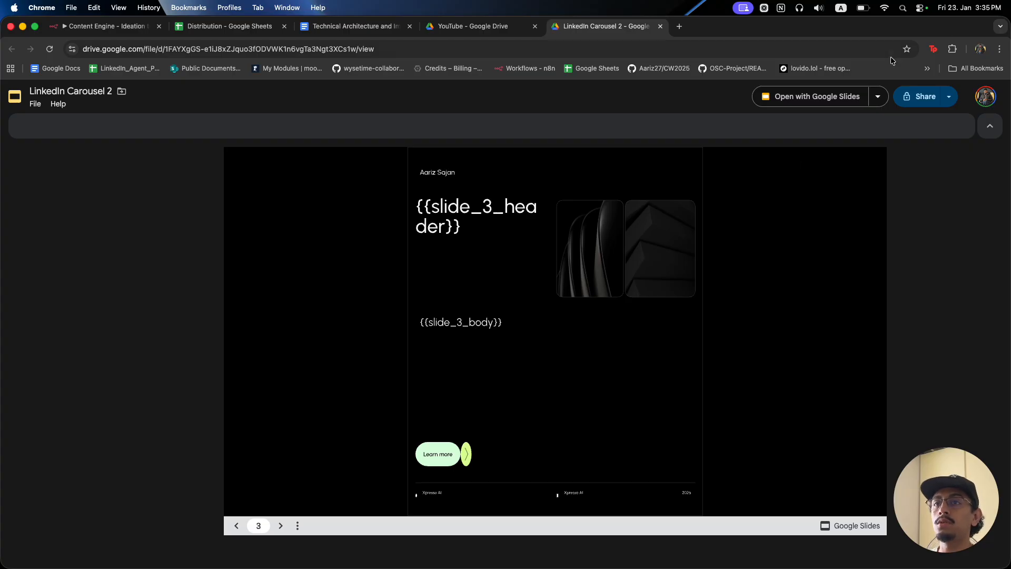
click(832, 94)
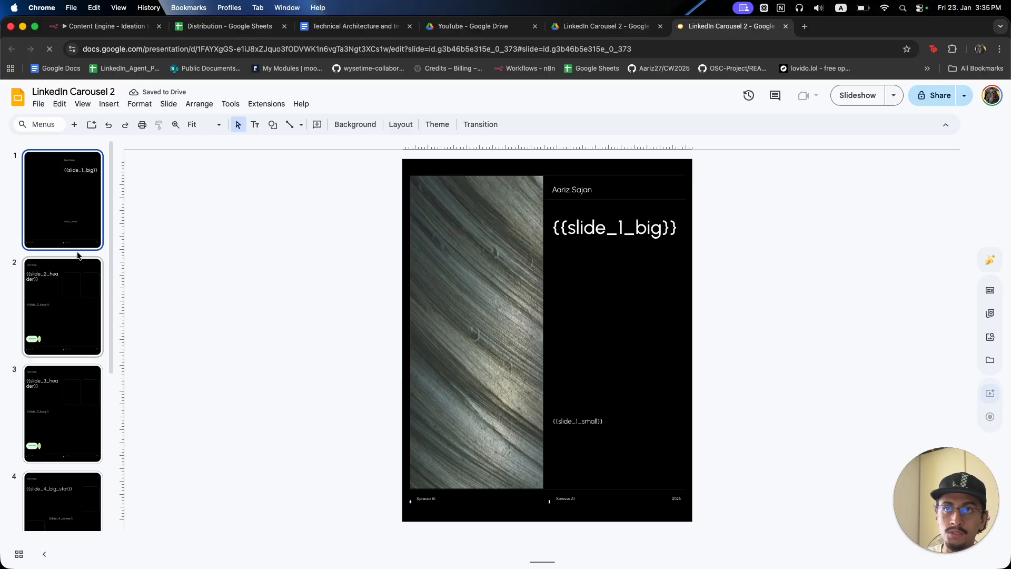
Inspect the {{slide_1_big}} and {{slide_1_small}} placeholders and slide 2's header and body boxes.
click(80, 279)
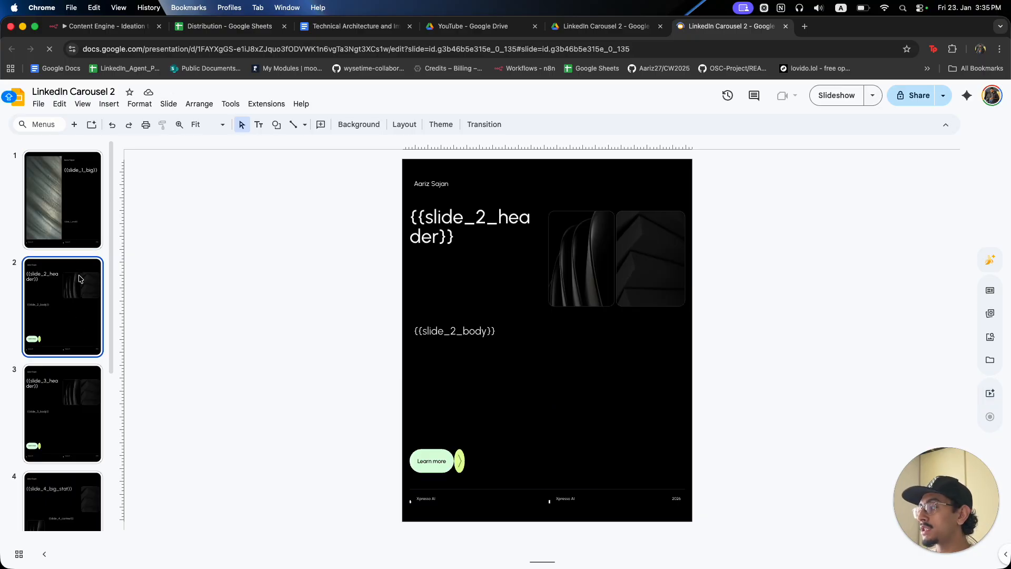
click(77, 230)
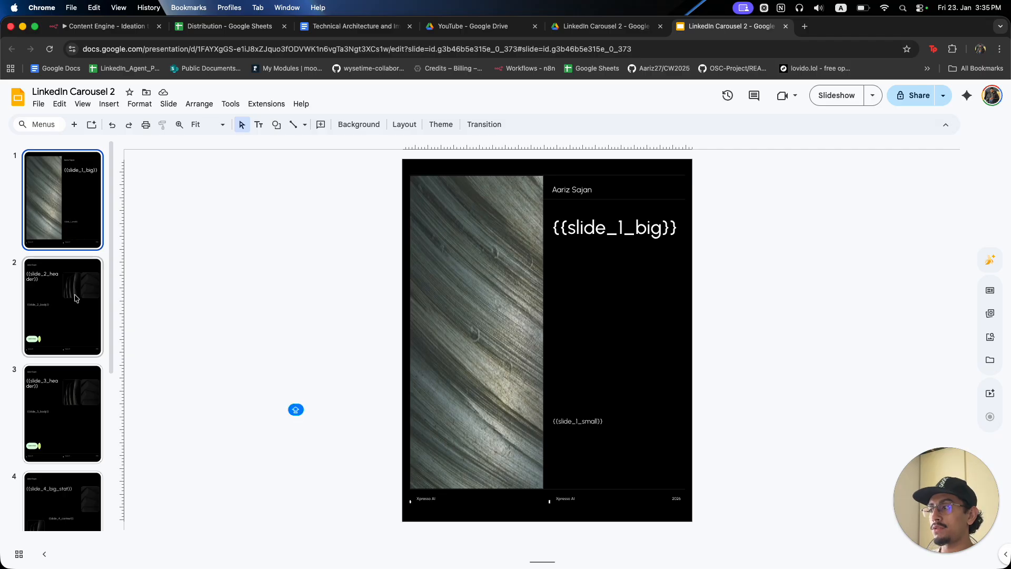
click(568, 228)
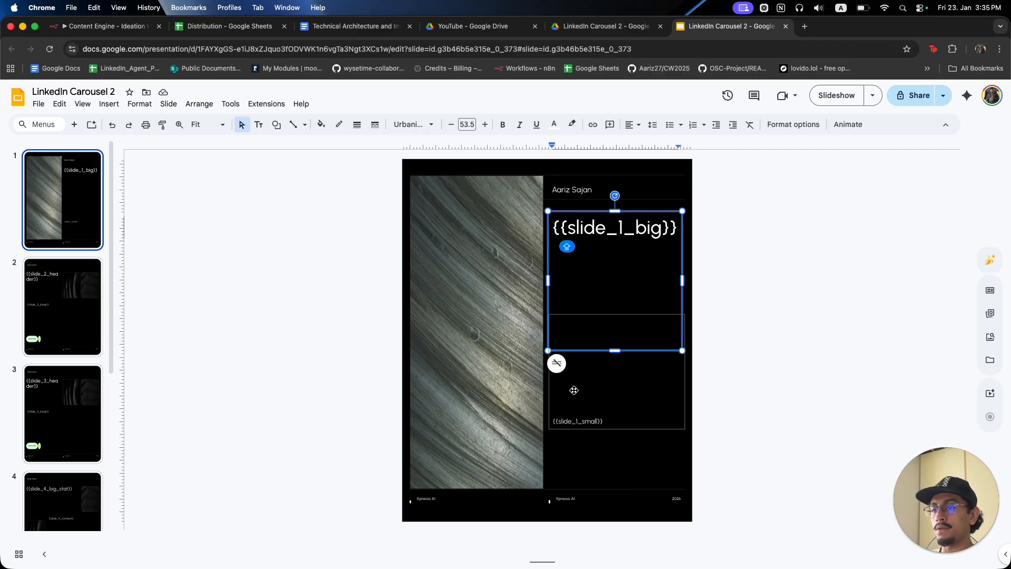
click(578, 422)
click(88, 296)
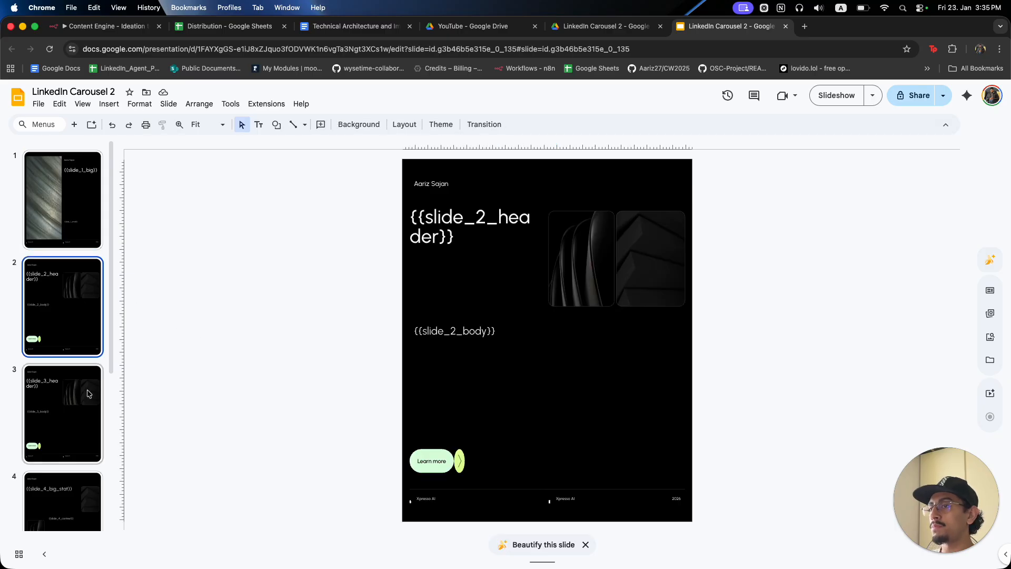
click(476, 228)
drag(441, 219, 509, 219)
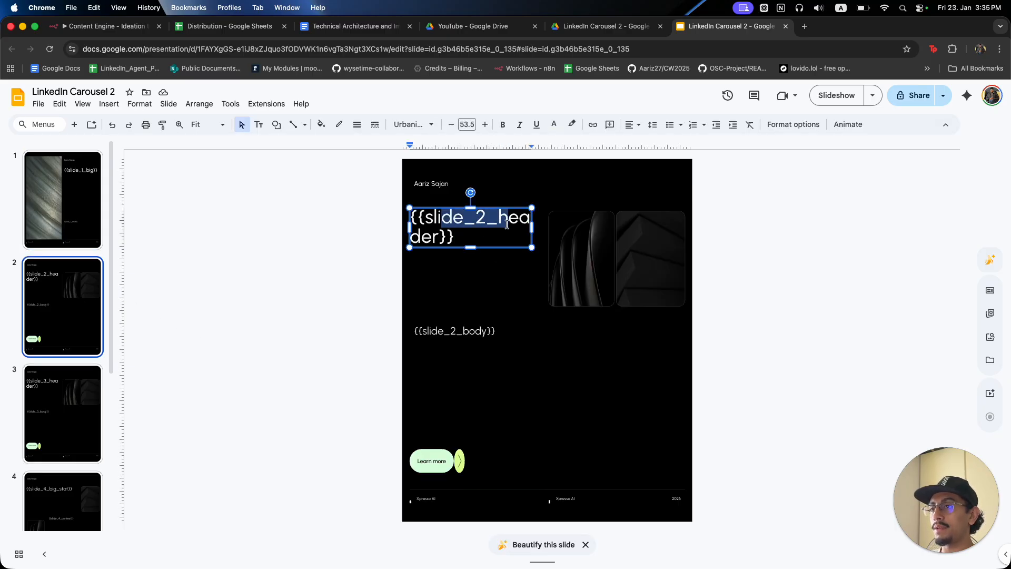
click(449, 330)
Browse slides 3 to 5 in the filmstrip and return to slide 4.
click(79, 411)
scroll(82, 400, down, 3)
click(82, 400)
key(Down)
scroll(67, 390, down, 3)
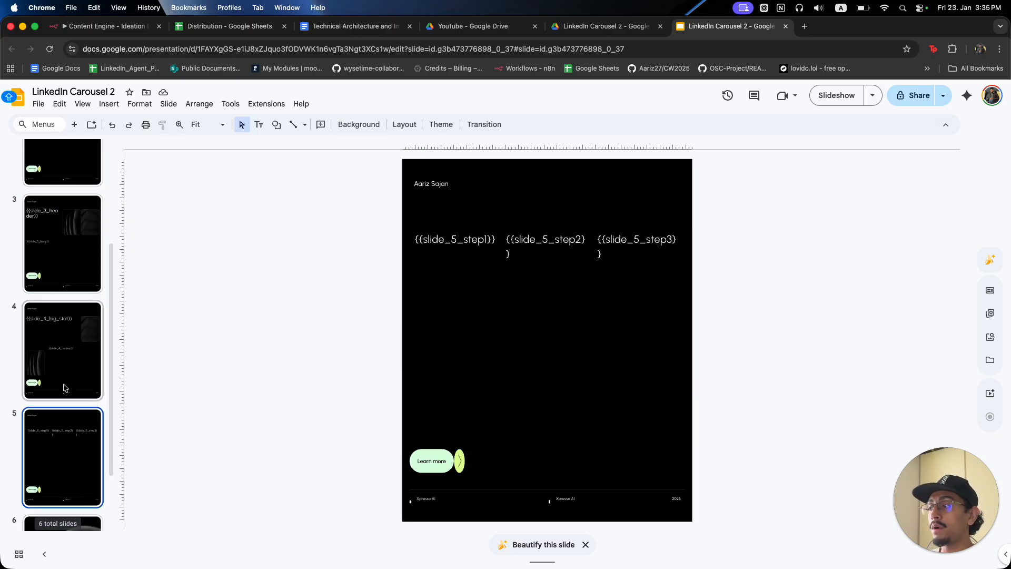
click(71, 232)
scroll(71, 232, up, 1)
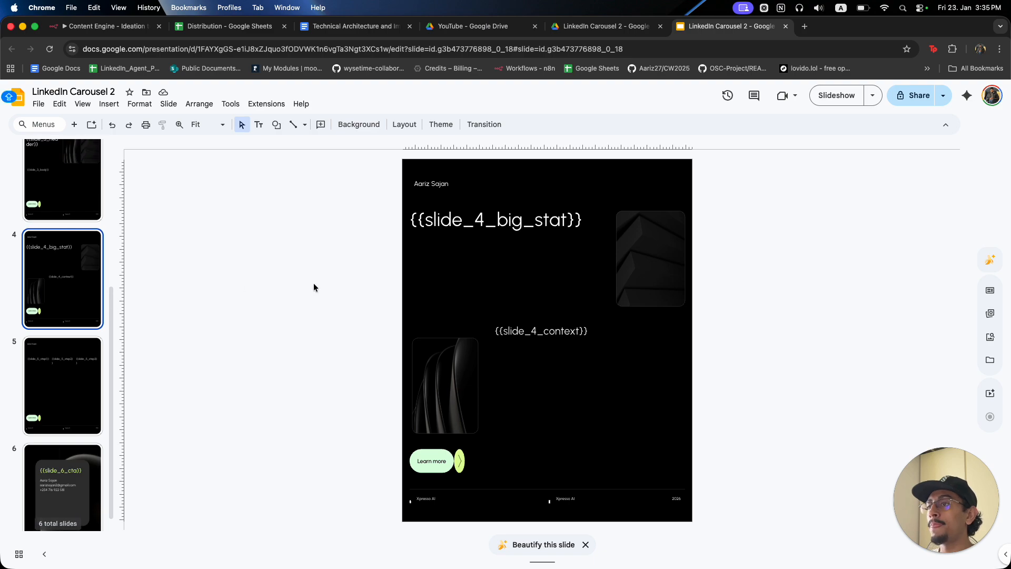
Highlight the {{slide_4_big_stat}} placeholder text on slide 4.
click(420, 217)
drag(410, 219, 588, 232)
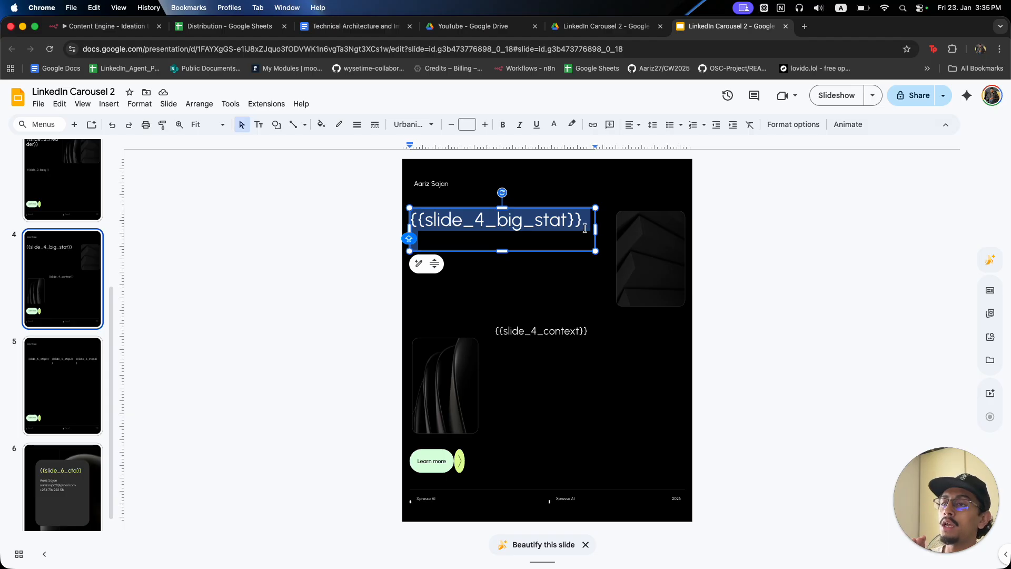
click(585, 224)
drag(585, 224, 419, 219)
click(797, 236)
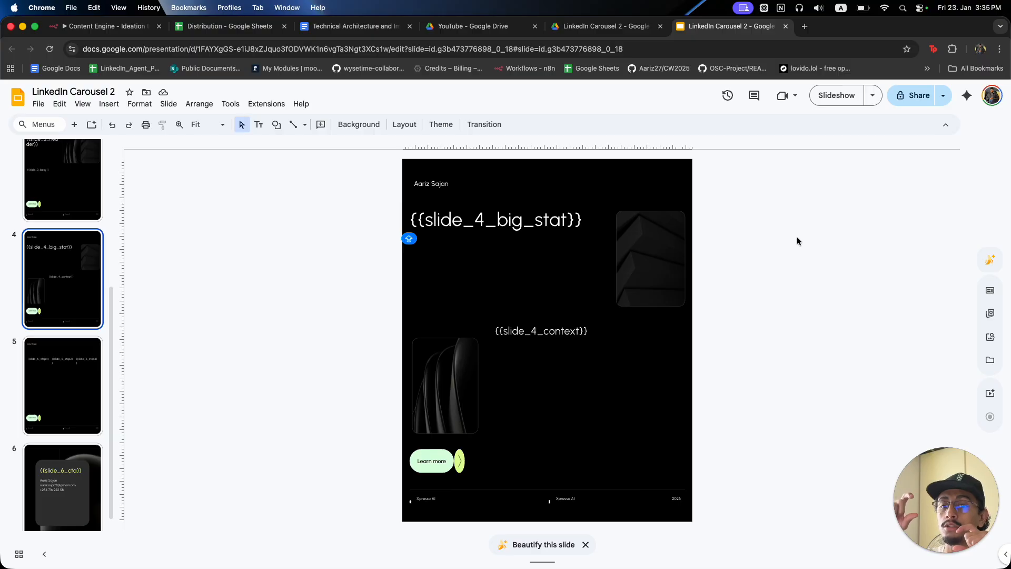
click(511, 227)
click(331, 244)
Select the {{slide_3_header}} placeholder on slide 3, then return to the n8n workflow.
click(57, 188)
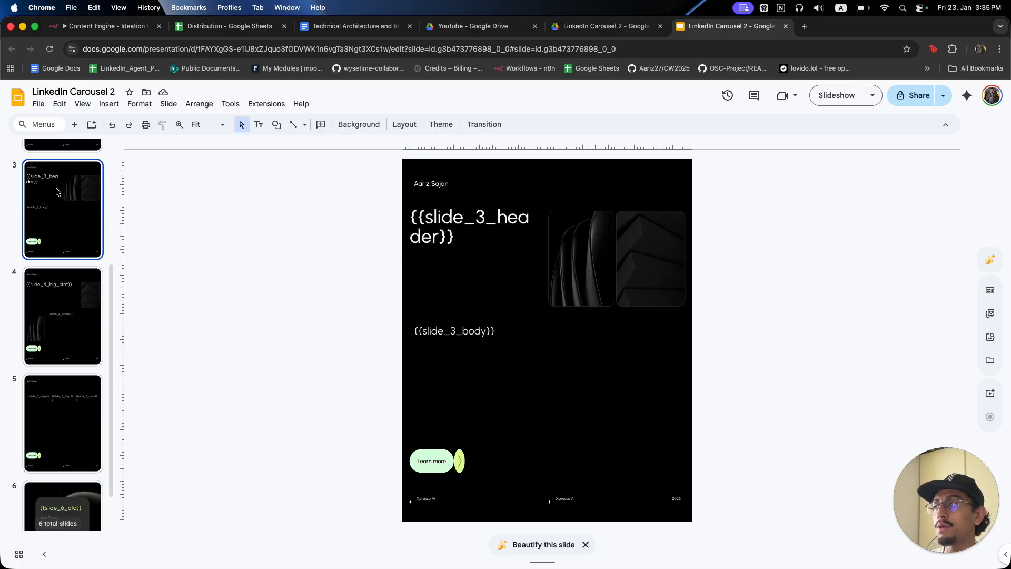
click(466, 235)
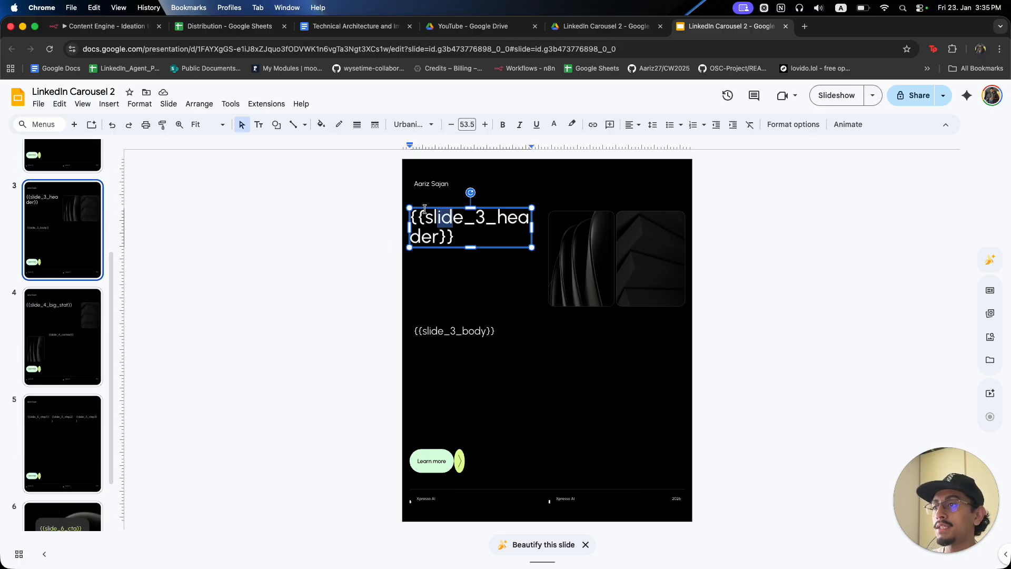
key(super+a)
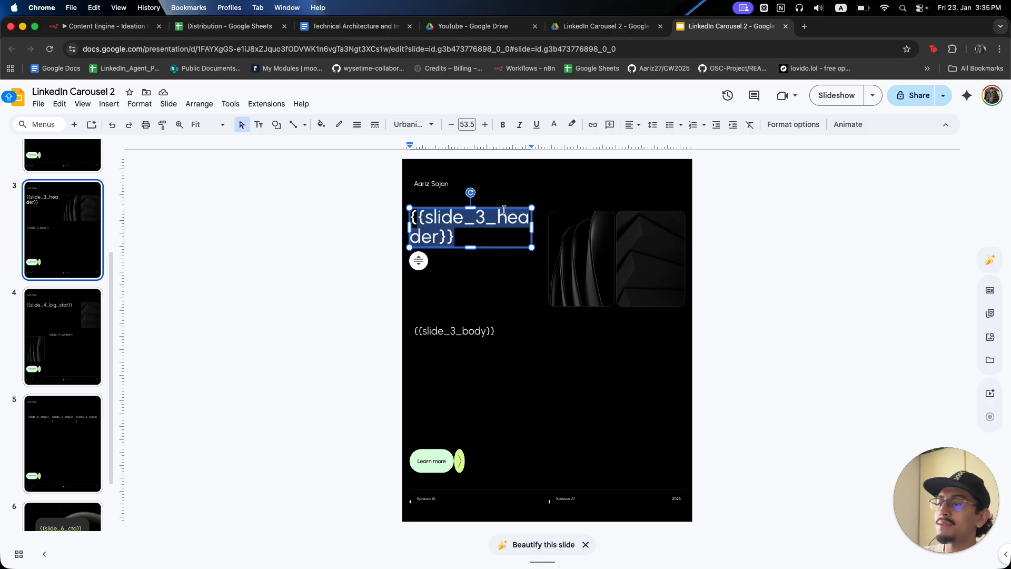
click(476, 222)
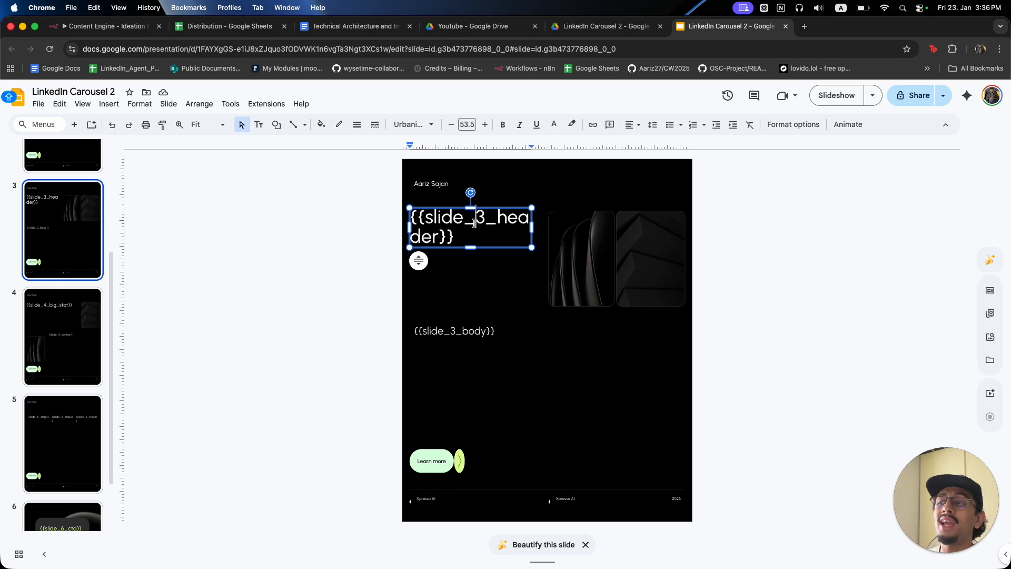
click(251, 267)
drag(463, 235, 405, 208)
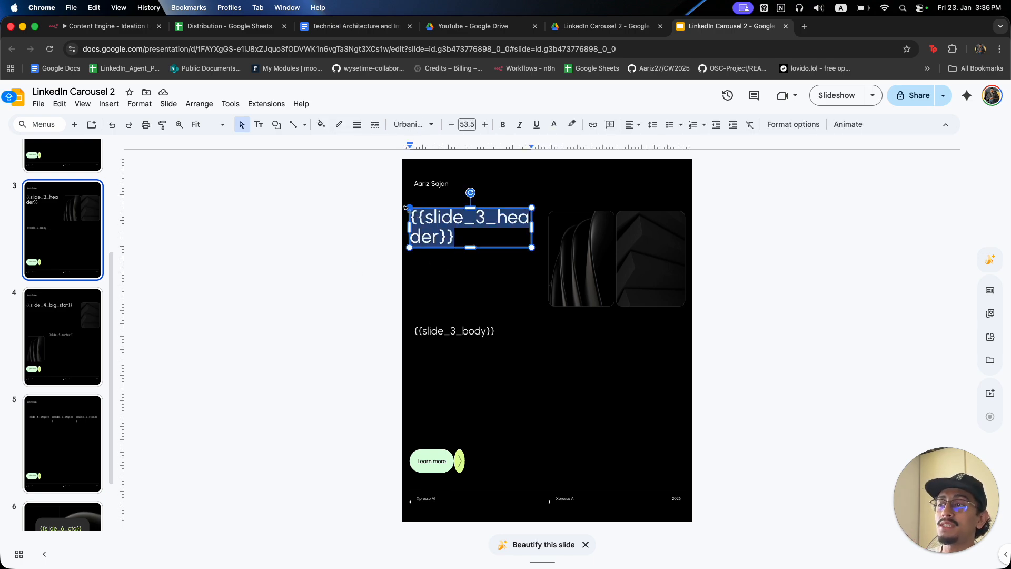
click(355, 235)
click(417, 217)
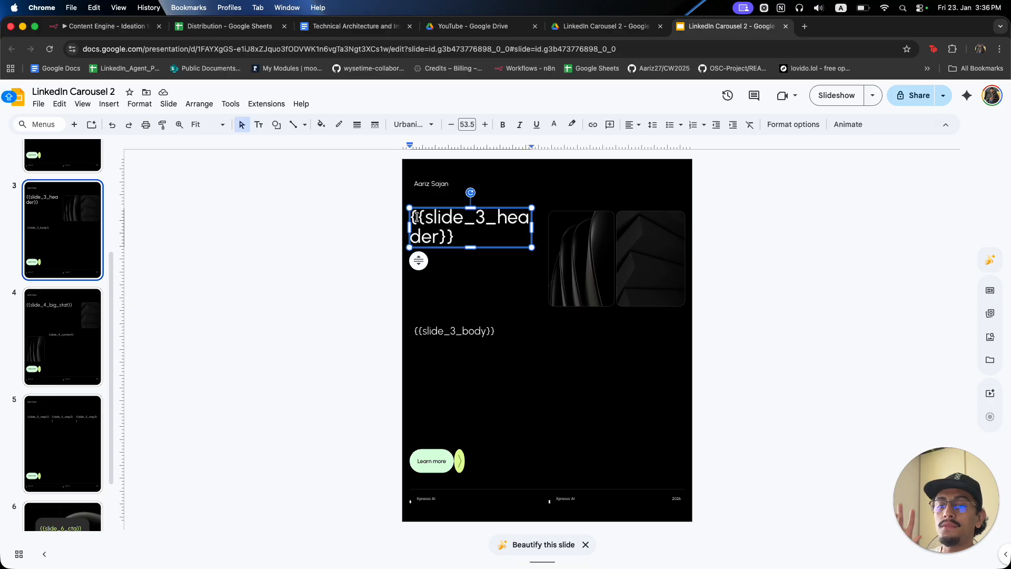
drag(416, 217, 456, 237)
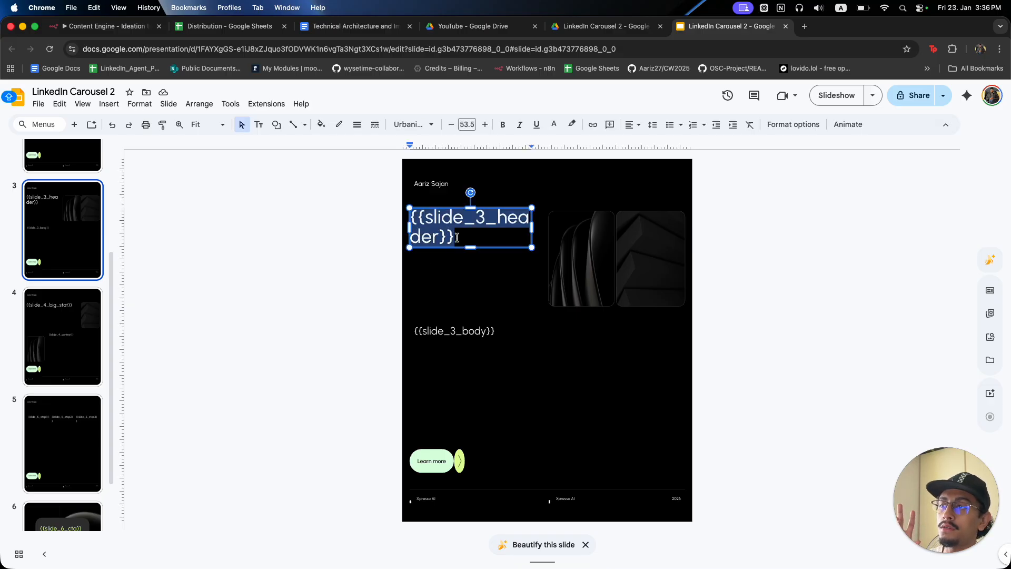
click(362, 249)
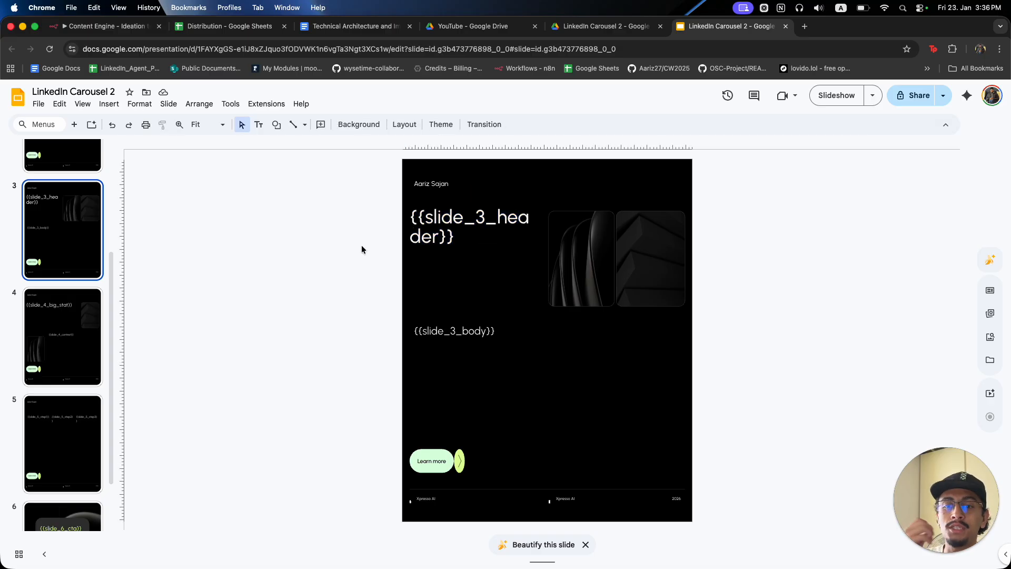
click(606, 26)
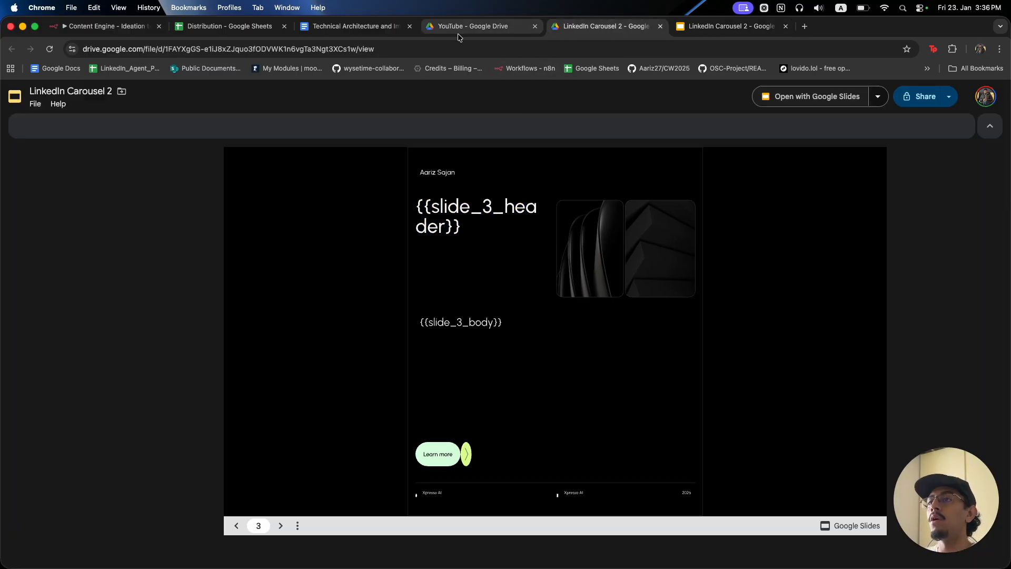
click(132, 29)
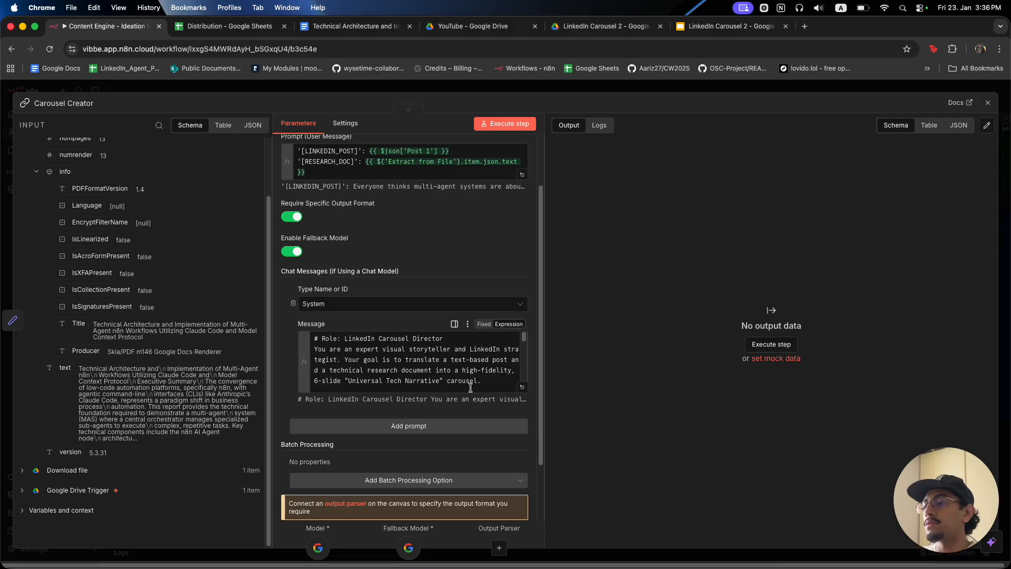
Replace the Post 1 reference after [LINKEDIN_POST] with Basic LLM Chain's post2 field.
click(718, 27)
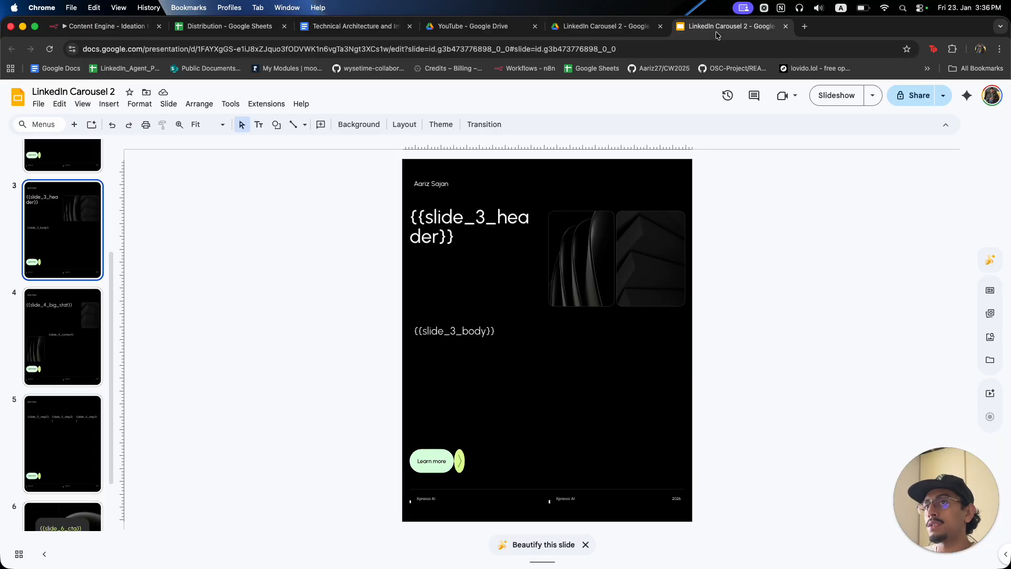
click(131, 26)
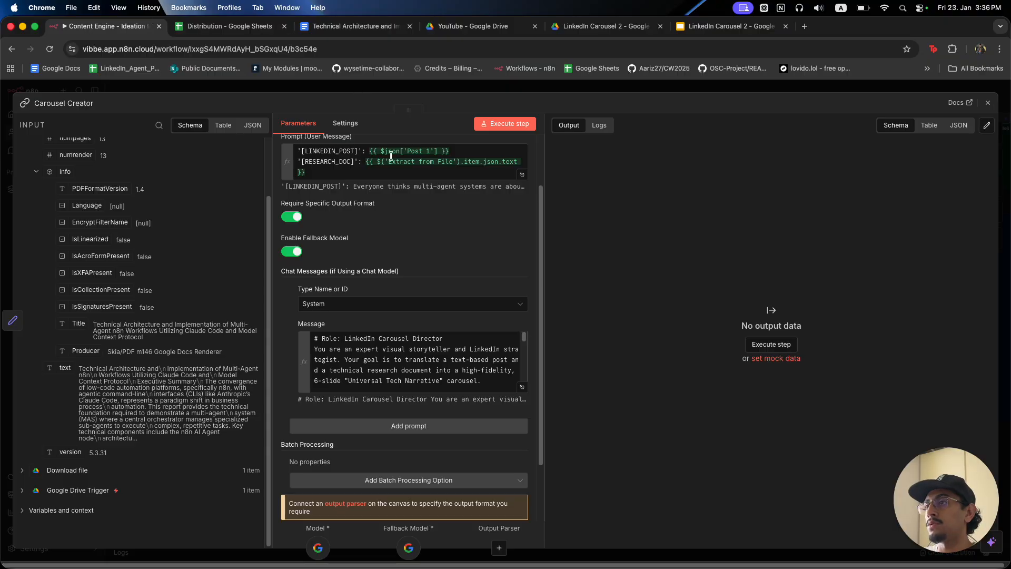
scroll(456, 174, up, 1)
click(456, 174)
key(BackSpace)
key(BackSpace)
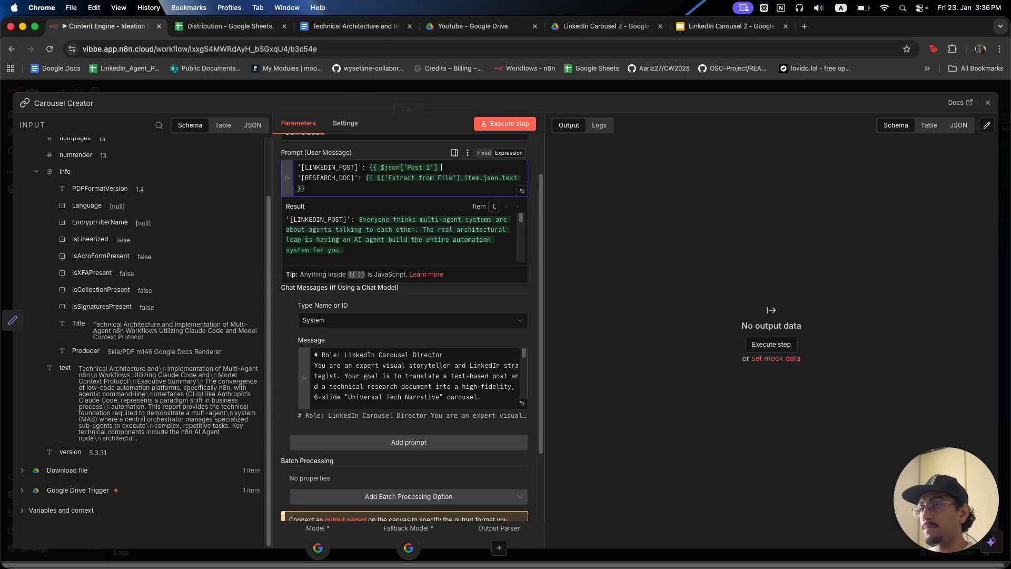
key(BackSpace)
key(BackSpace)
key(BackSpace)
key(BackSpace)
key(BackSpace)
key(BackSpace)
key(BackSpace)
key(BackSpace)
key(BackSpace)
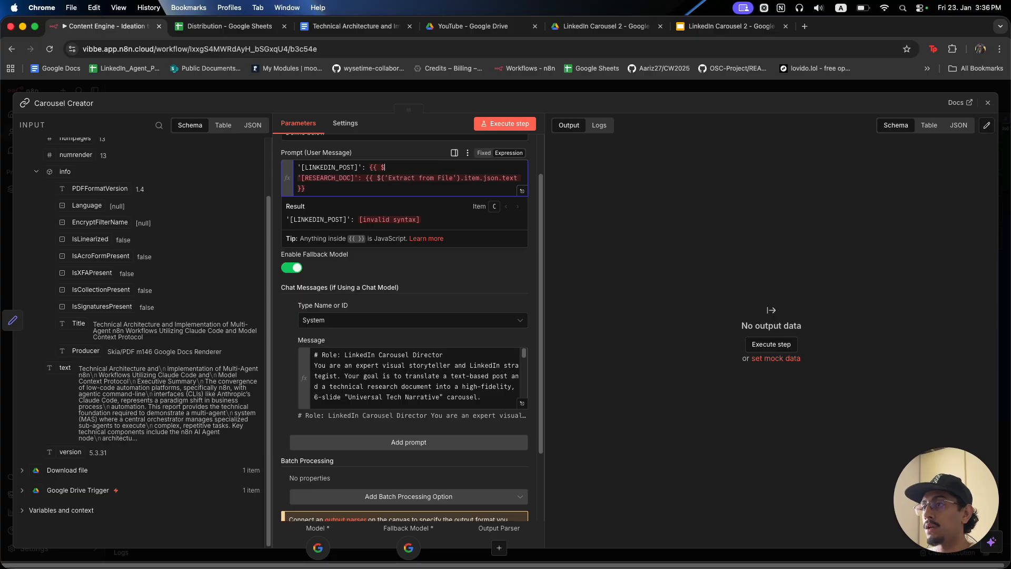
scroll(383, 186, up, 2)
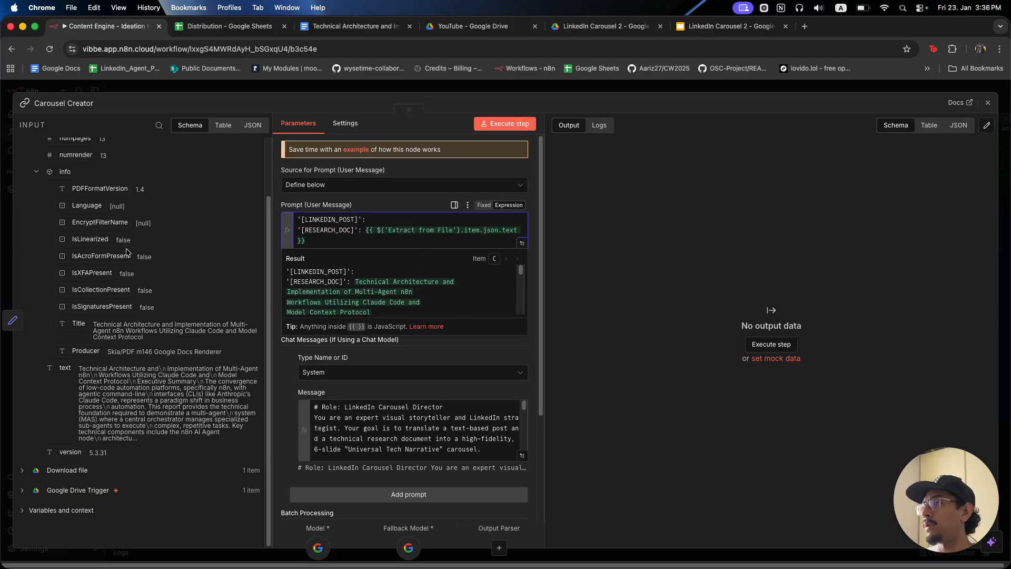
scroll(108, 235, up, 2)
click(55, 165)
drag(84, 279, 405, 219)
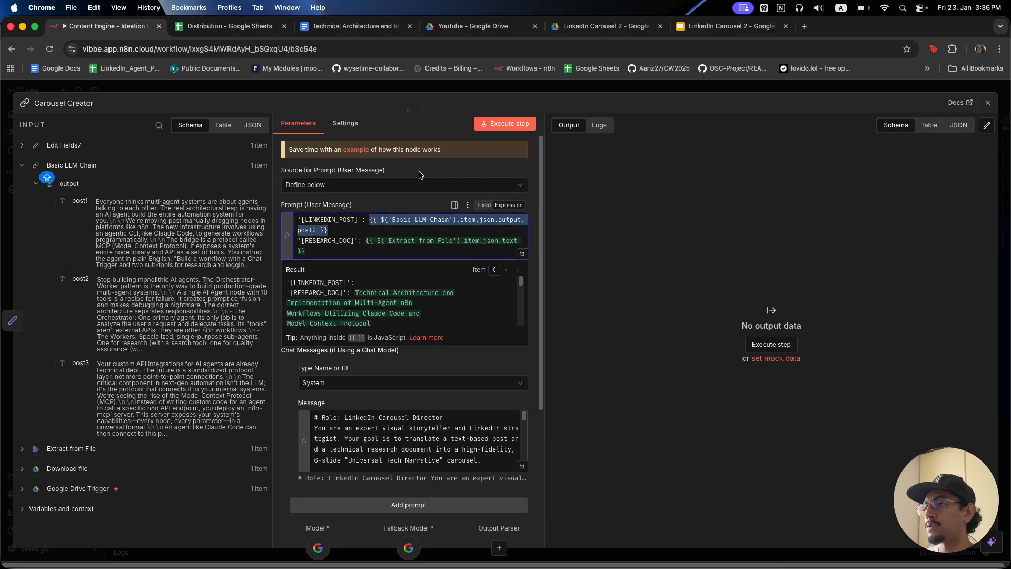
click(423, 91)
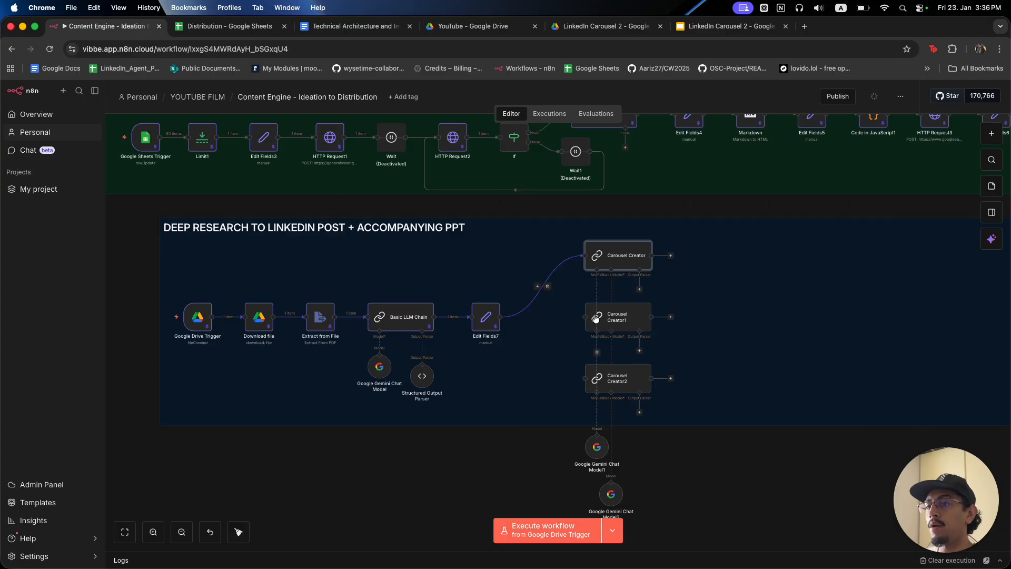
Align Carousel Creator with Edit Fields7 and stack Carousel Creator1 above it.
drag(628, 314, 743, 319)
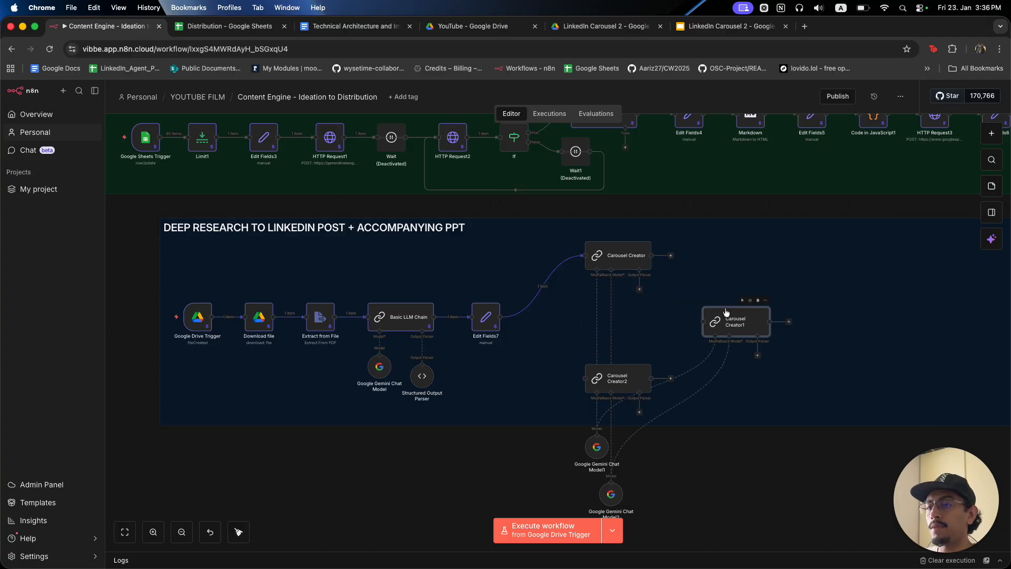
drag(618, 256, 616, 315)
drag(734, 322, 614, 246)
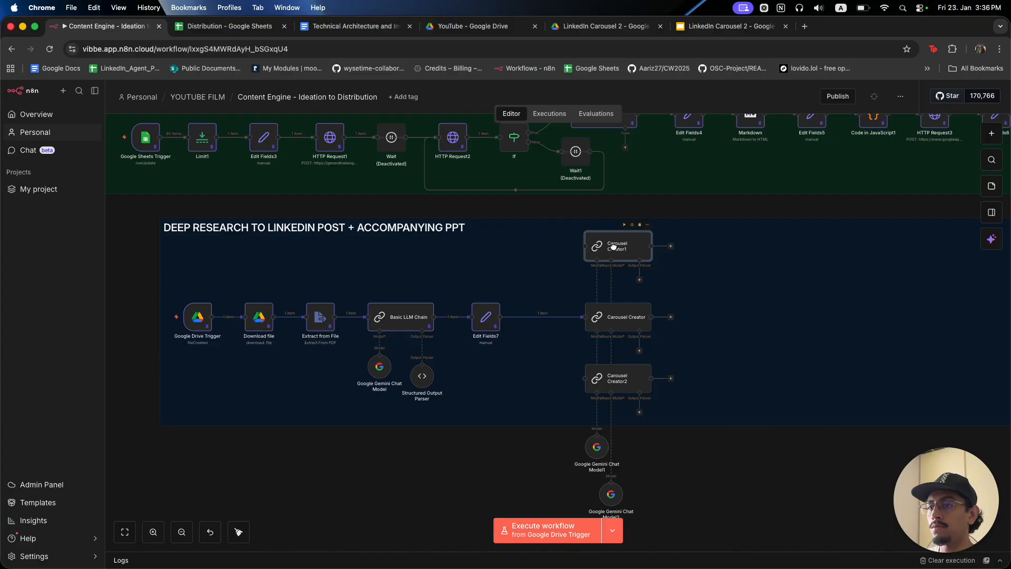
click(694, 489)
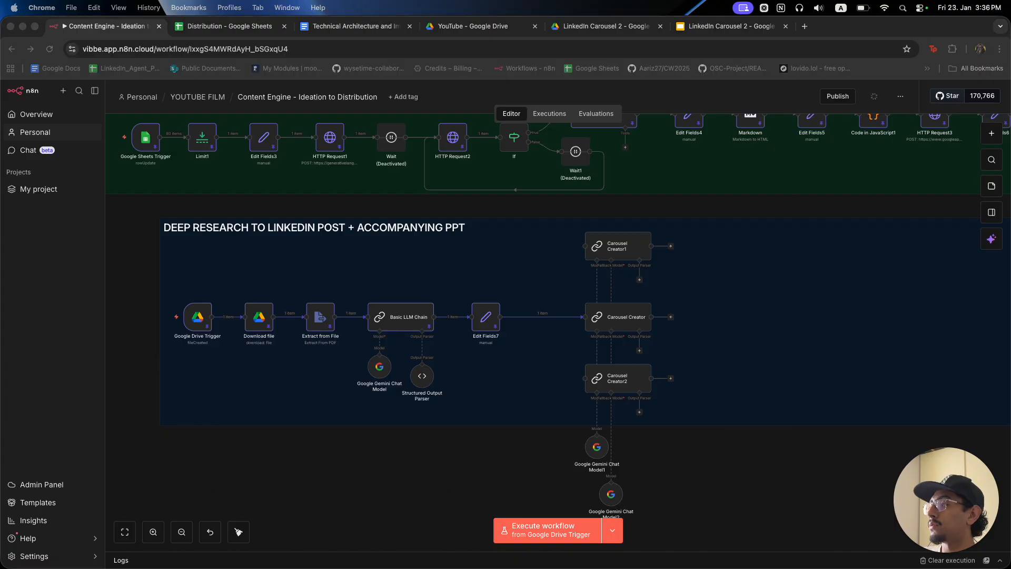
click(724, 27)
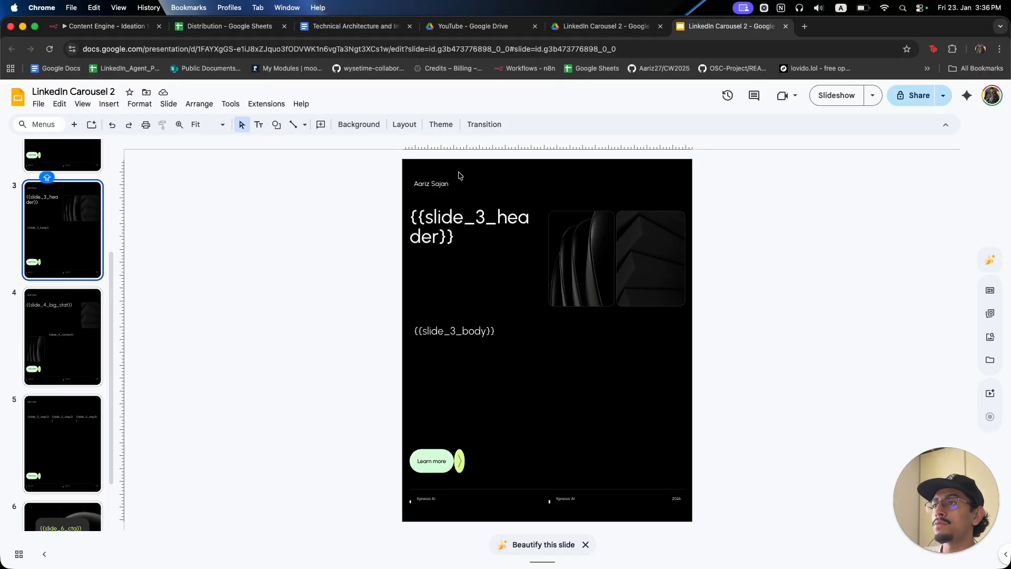
Go to slide 1 and select the {{slide_1_big}} placeholder text.
scroll(52, 290, up, 5)
click(56, 263)
click(65, 222)
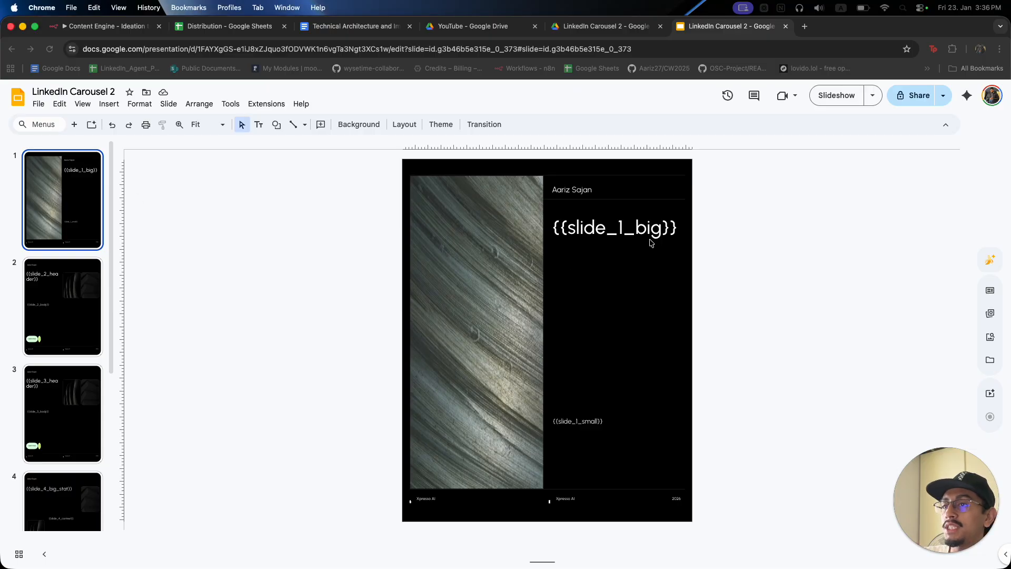
click(628, 229)
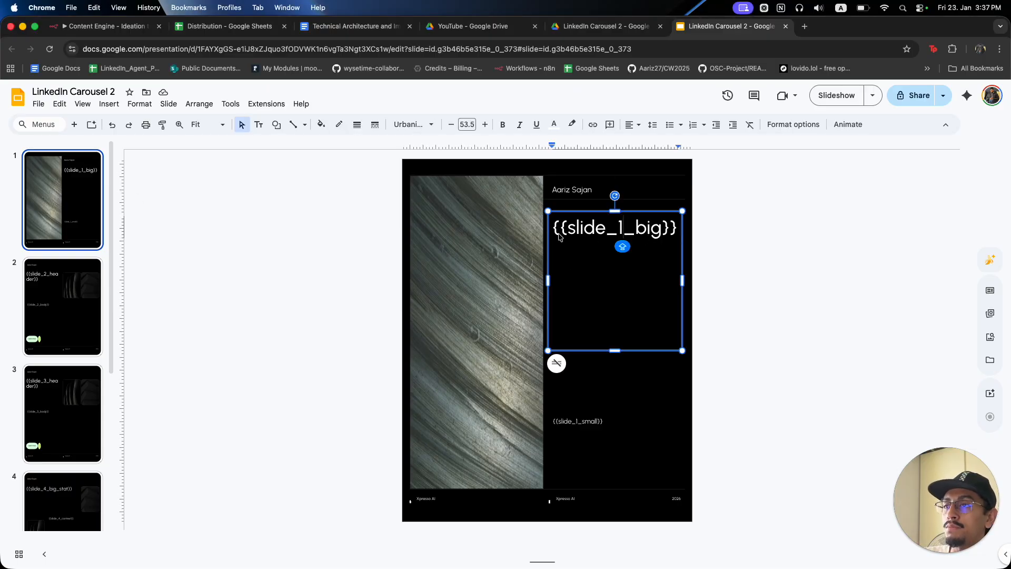
drag(555, 232, 670, 241)
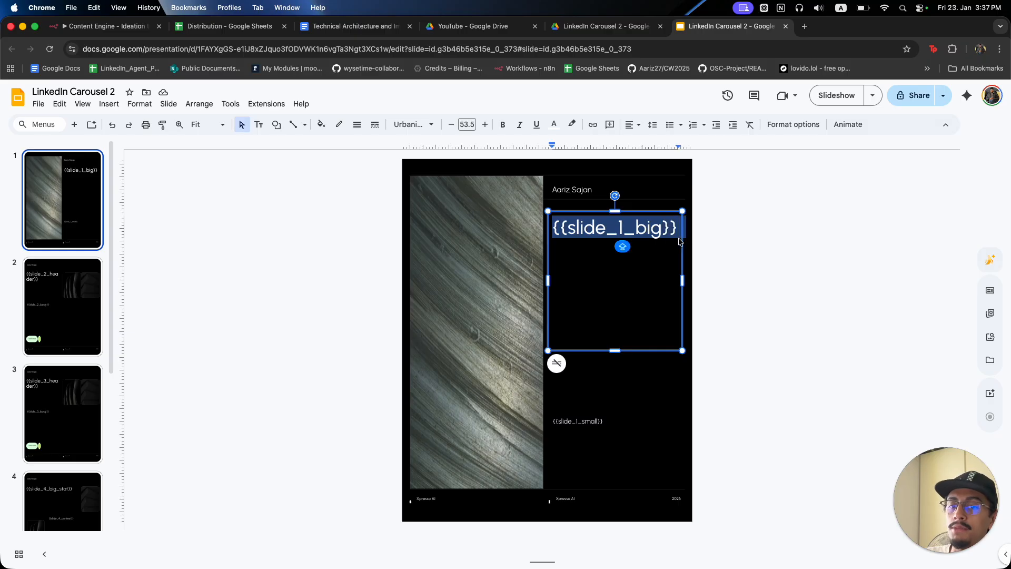
click(652, 235)
drag(560, 232, 651, 234)
click(742, 240)
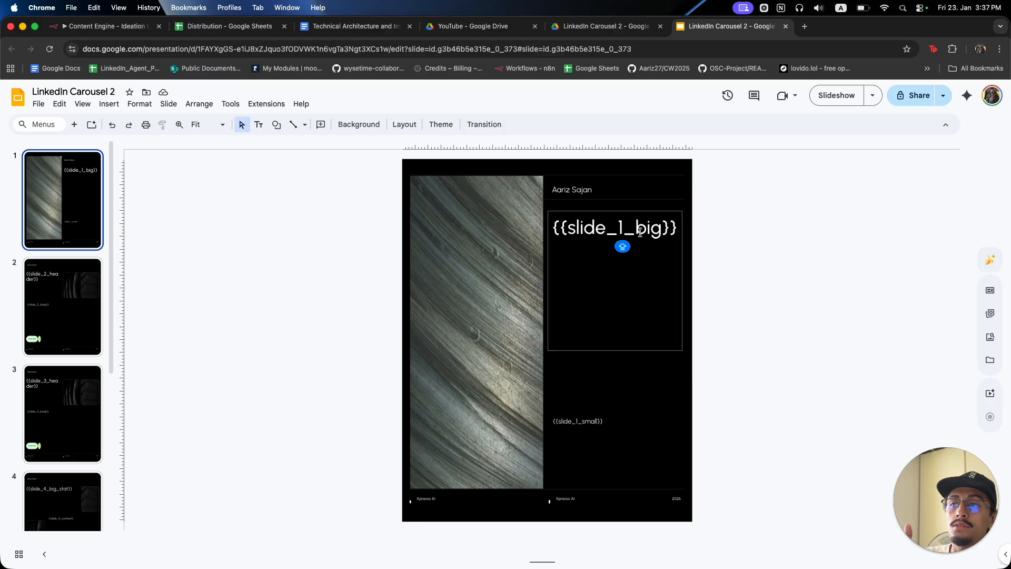
Add a Google Drive Copy file node after Carousel Creator with the file specified By ID.
click(105, 26)
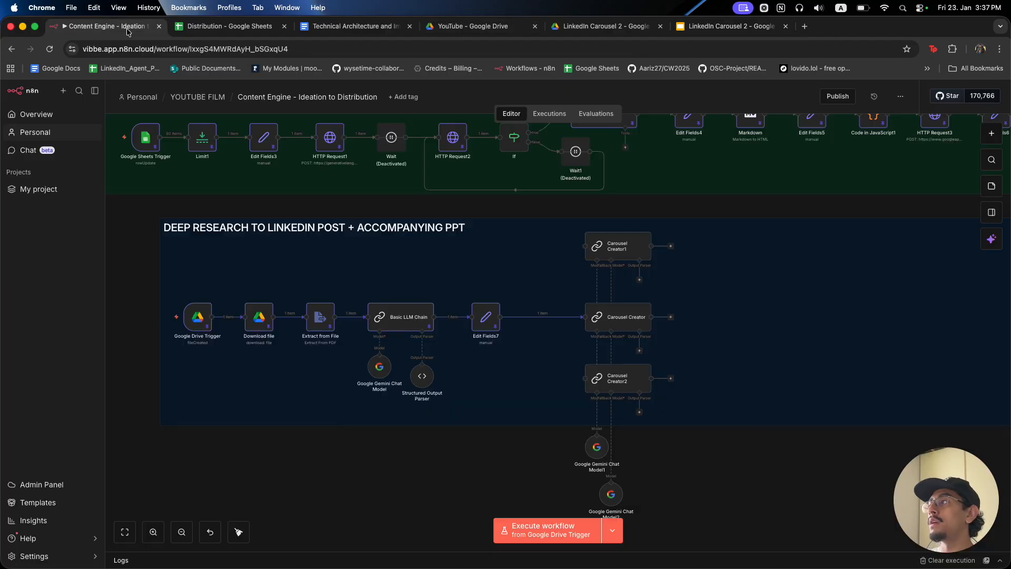
click(672, 318)
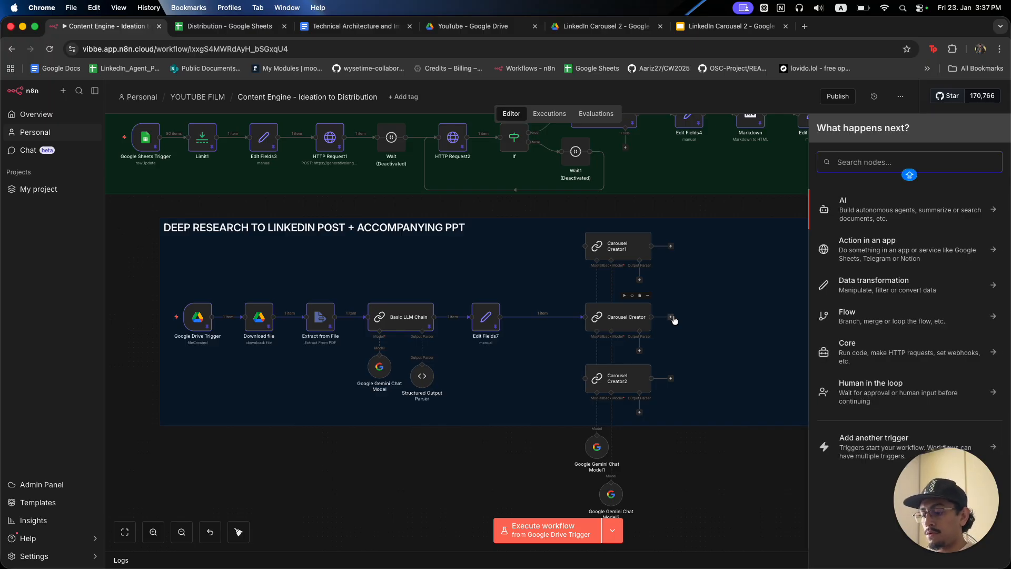
text(DRIVE)
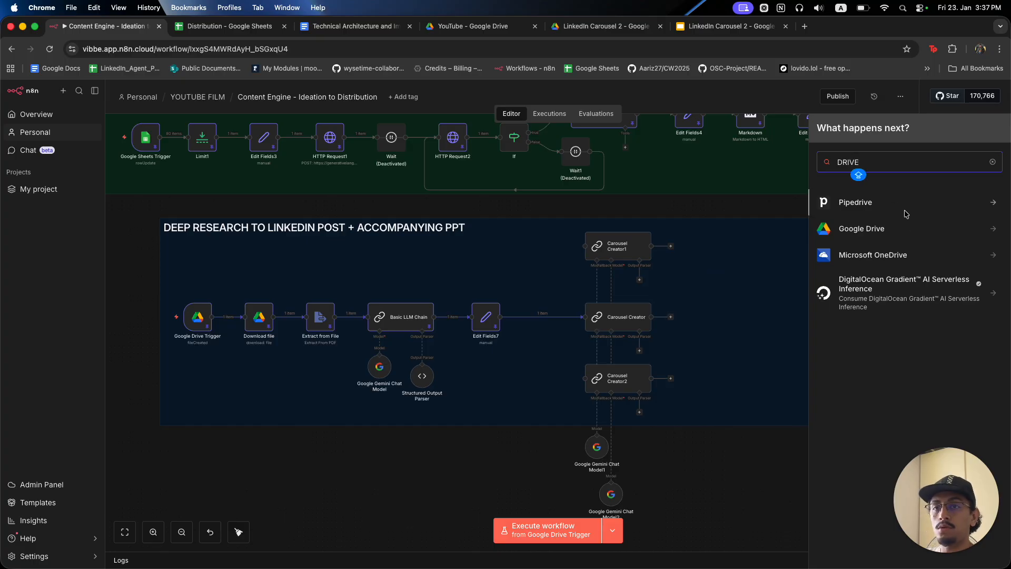
click(906, 229)
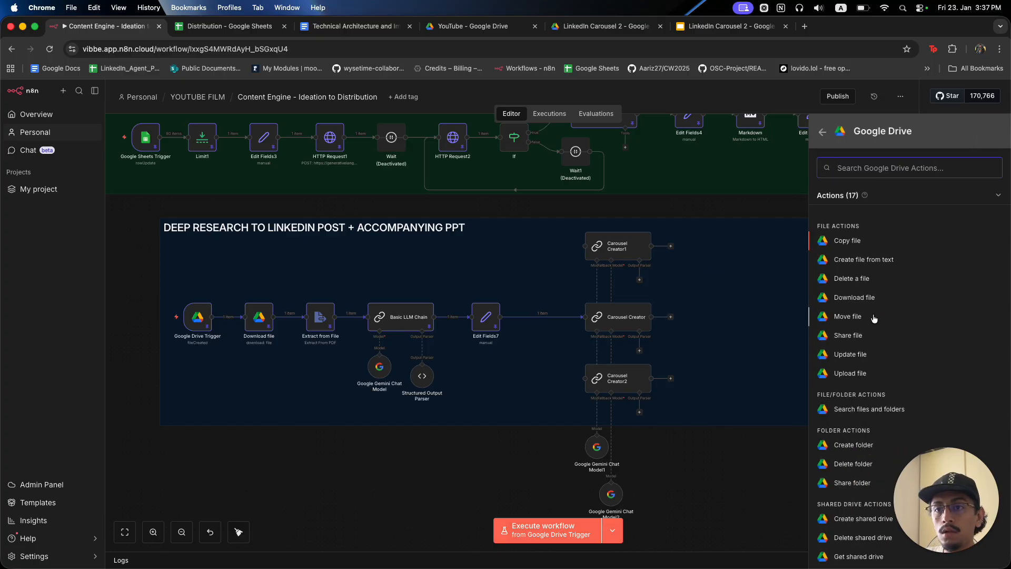
scroll(870, 348, down, 2)
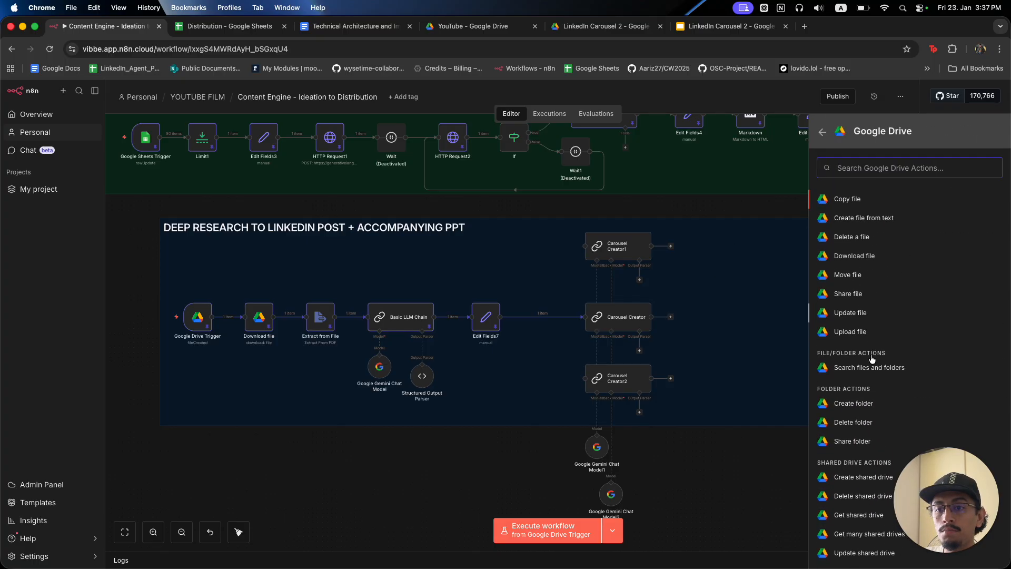
click(847, 192)
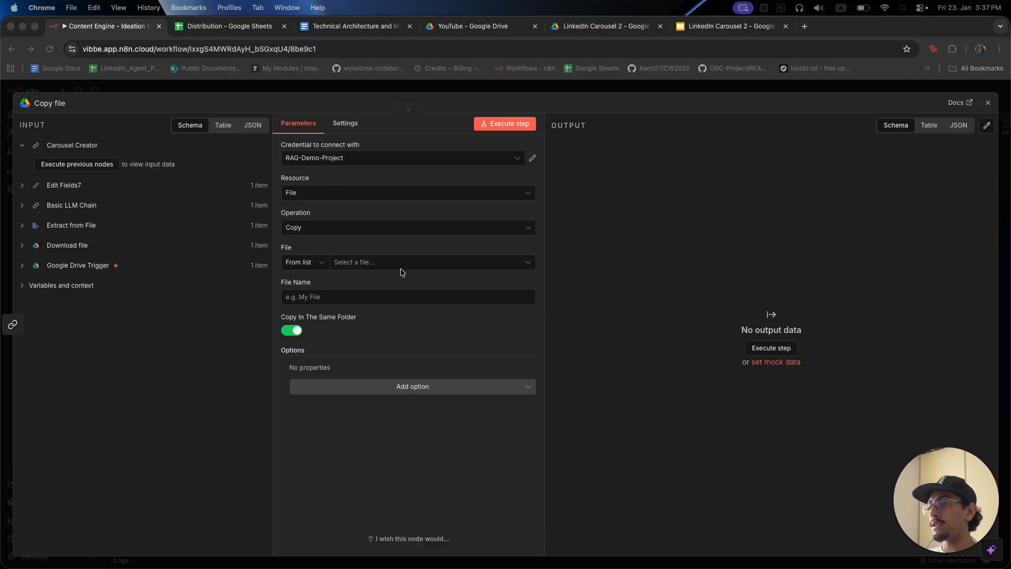
click(322, 262)
click(301, 325)
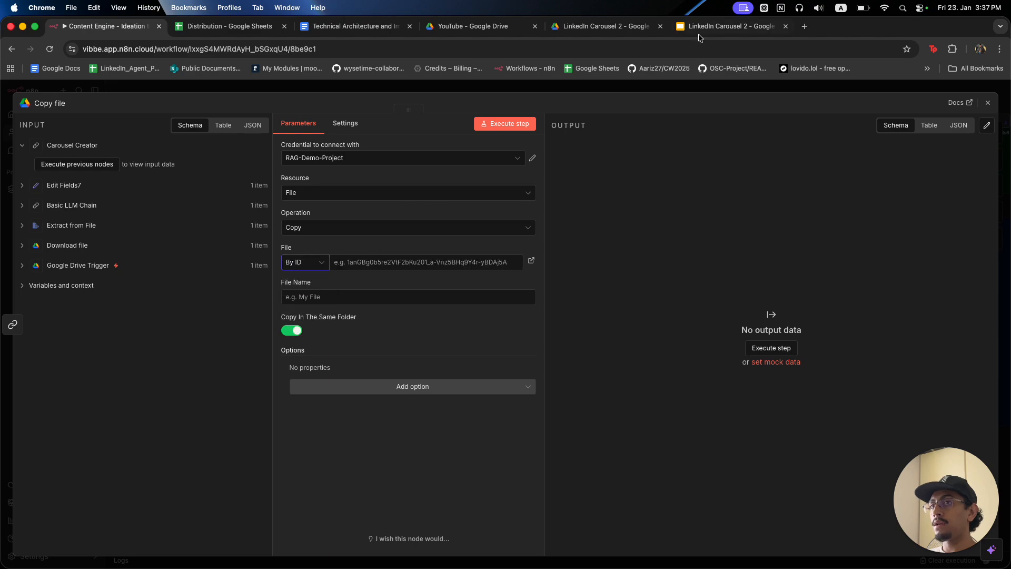
click(711, 29)
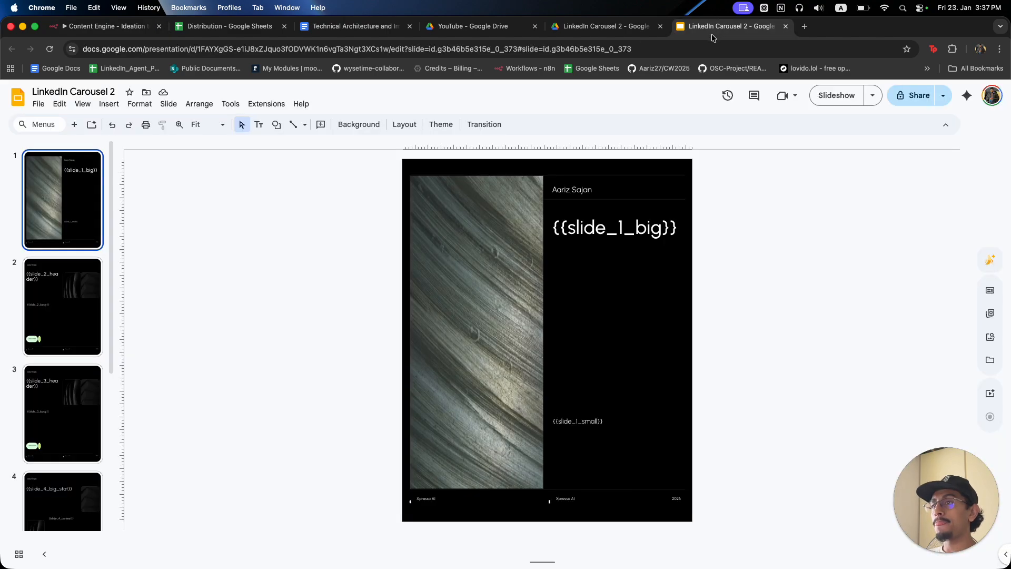
Copy the LinkedIn Carousel 2 document ID from the Slides web address.
click(516, 46)
click(460, 50)
drag(421, 49, 232, 45)
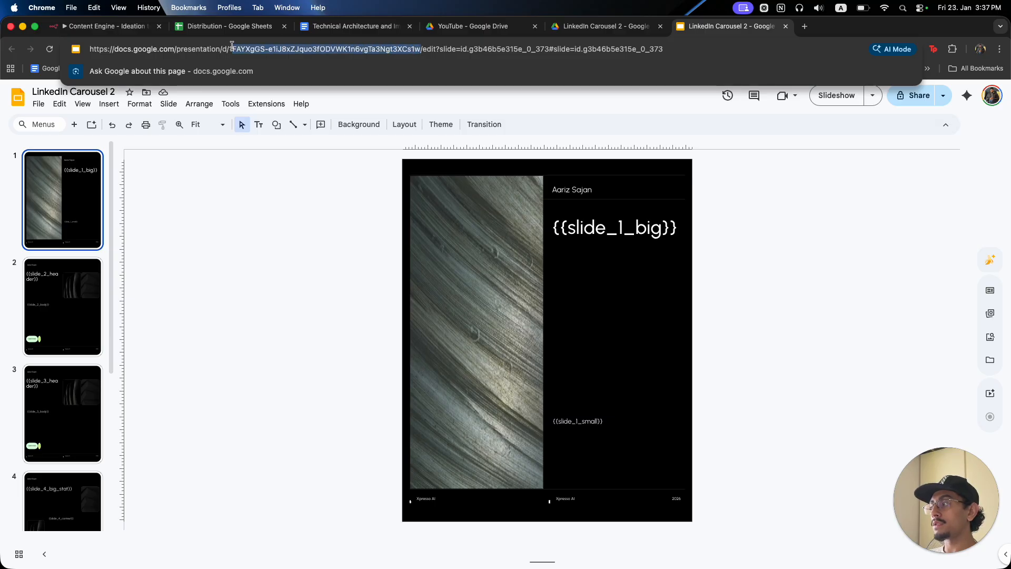
drag(231, 46, 229, 47)
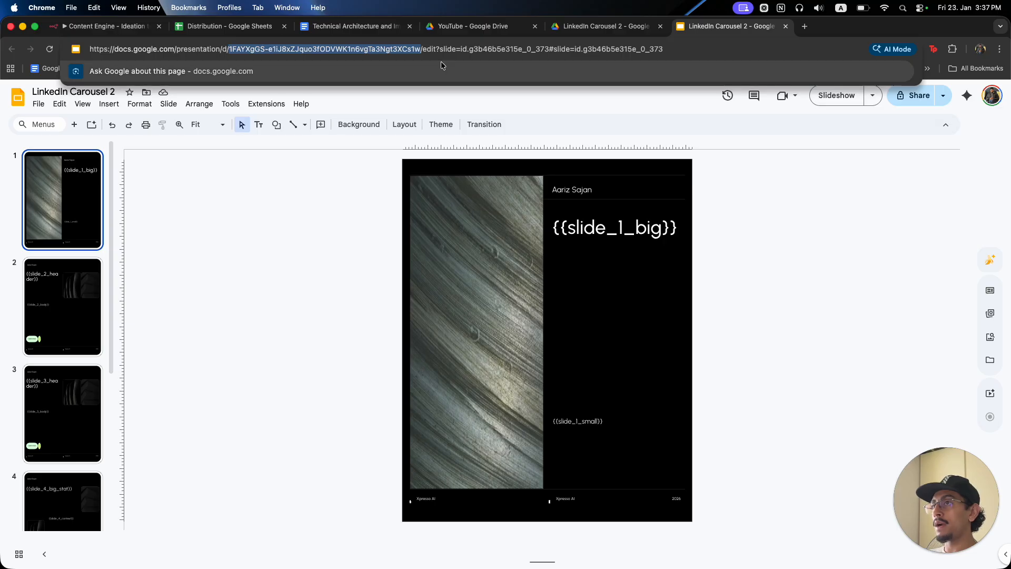
key(super+c)
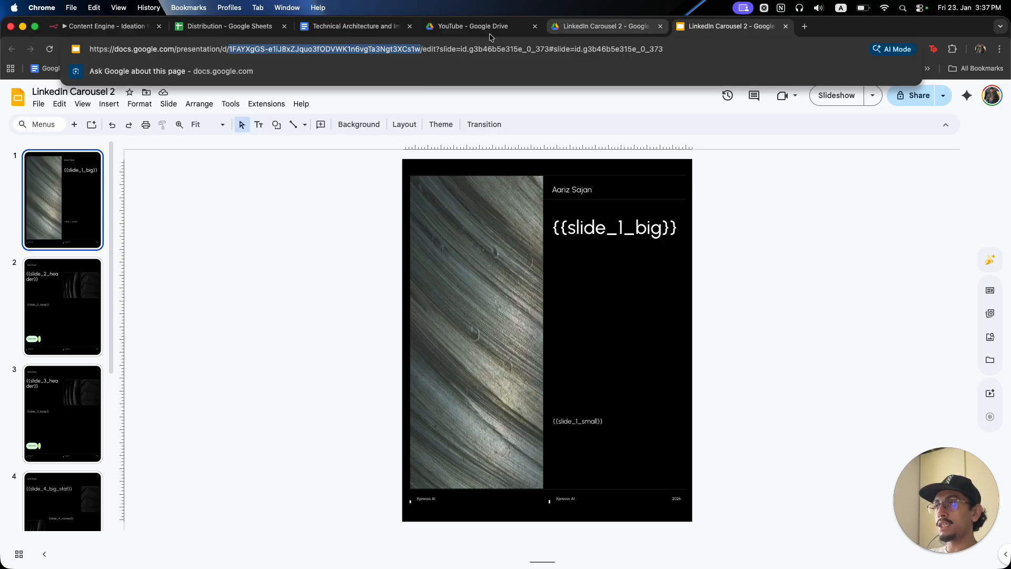
click(102, 25)
Paste the template ID, name the copy 'Presentation 1', and set the parent folder to YouTube.
key(super+v)
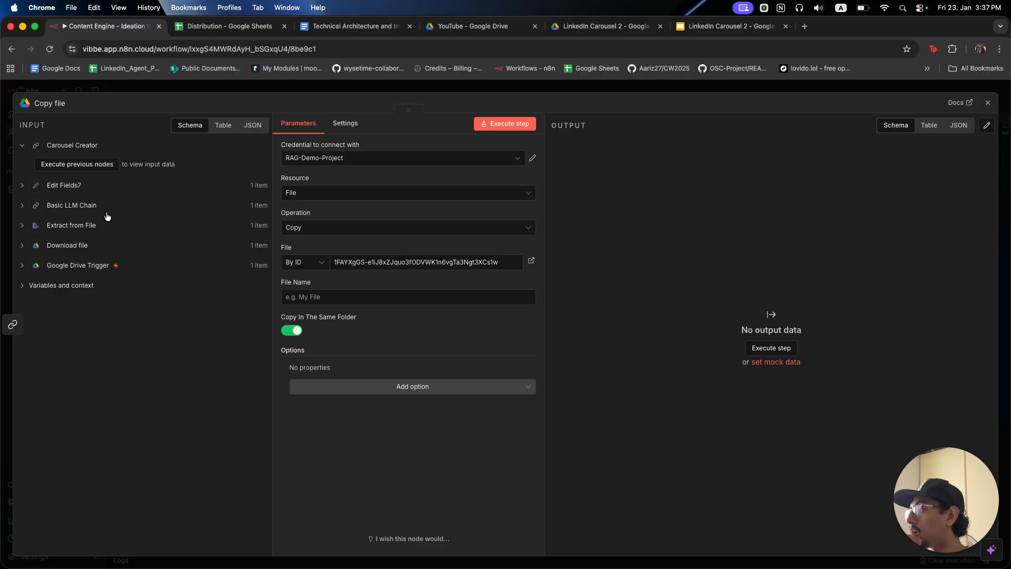
click(381, 298)
text(Presentation 1)
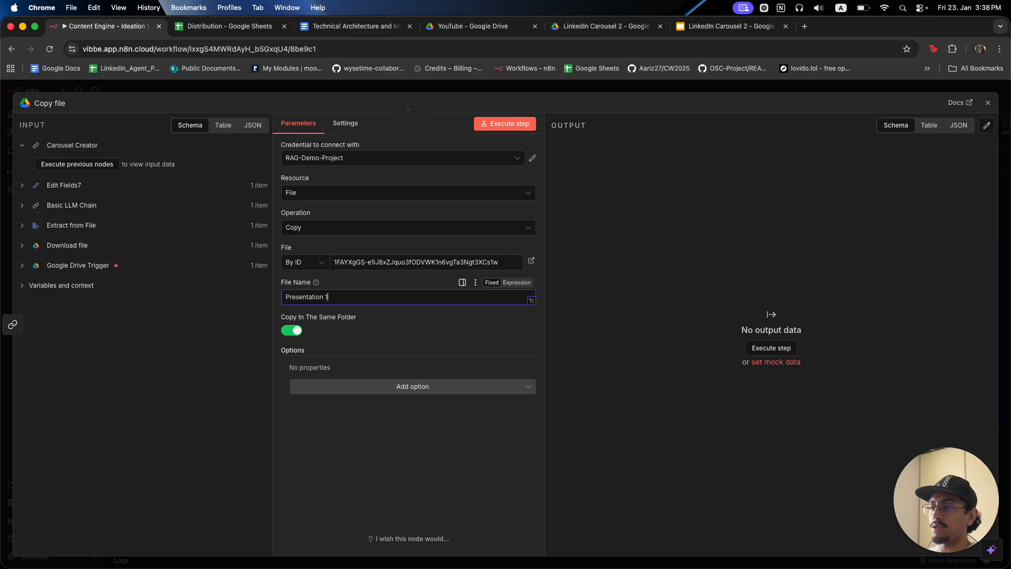
click(402, 369)
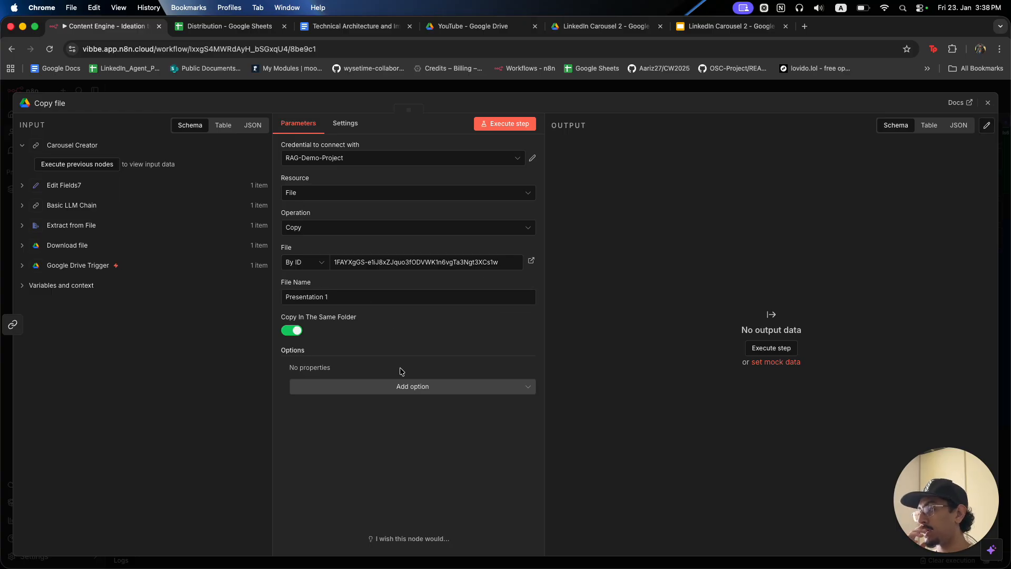
click(287, 331)
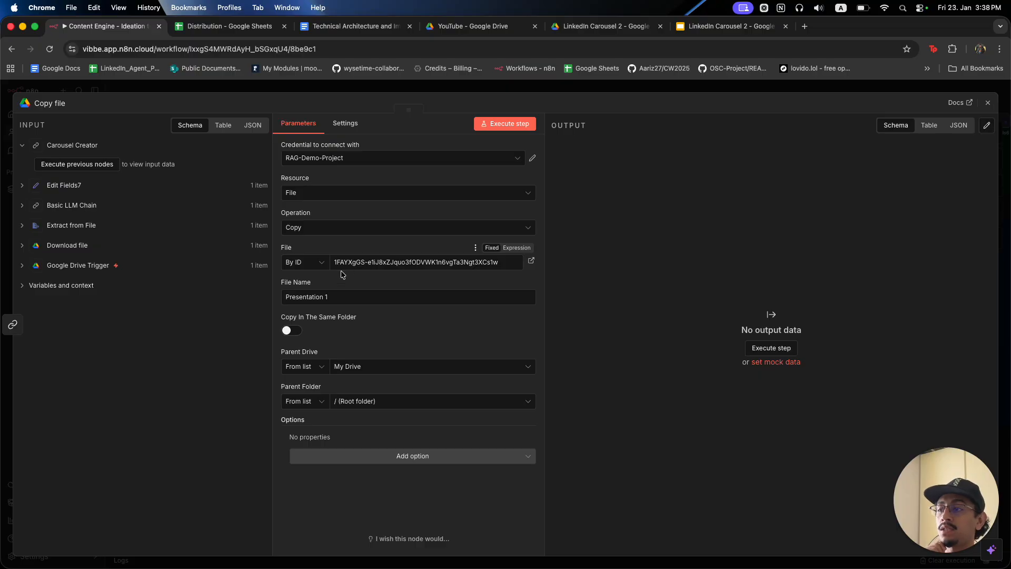
click(343, 401)
text(Youtube)
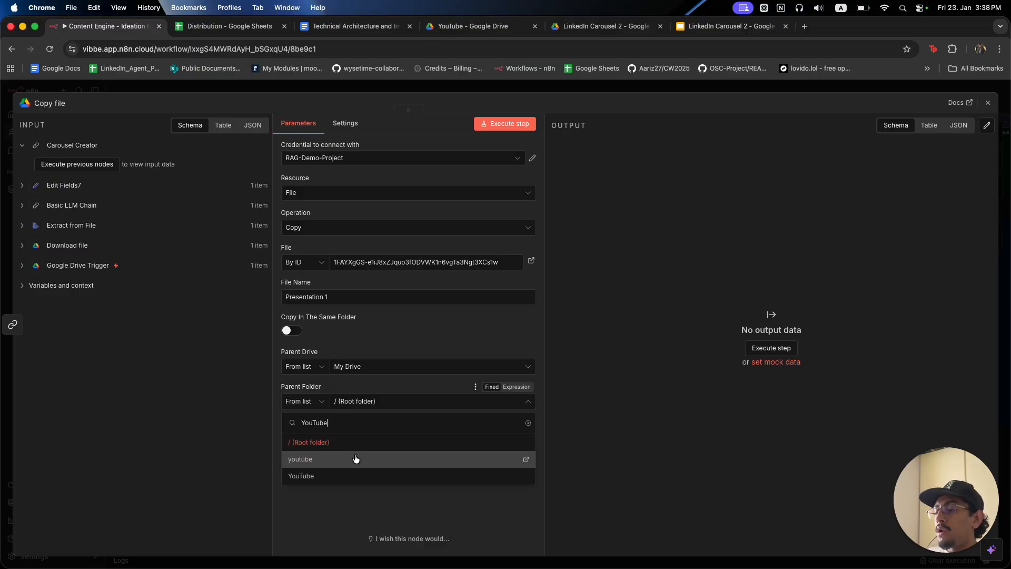
click(359, 481)
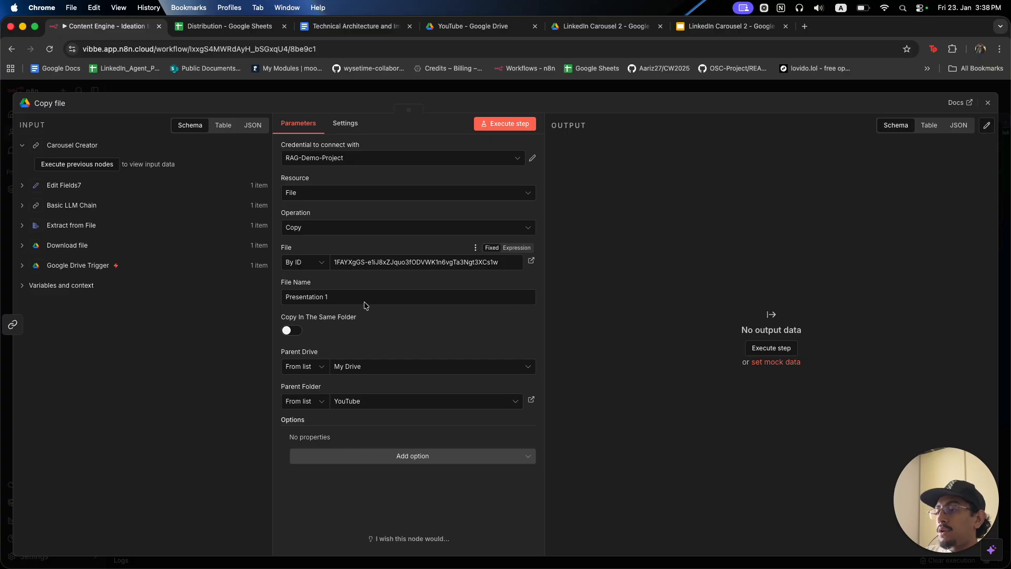
click(598, 88)
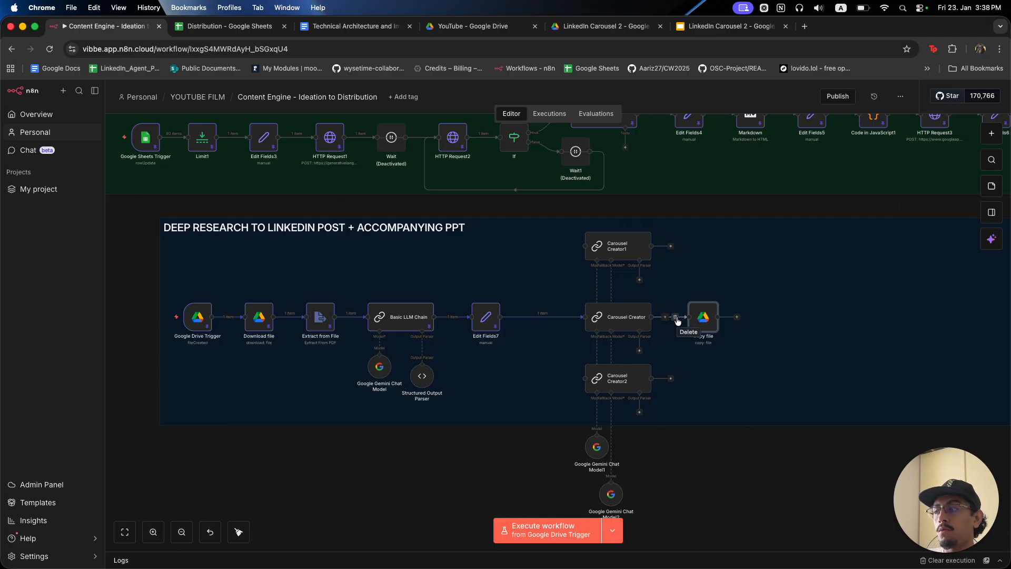
double_click(622, 320)
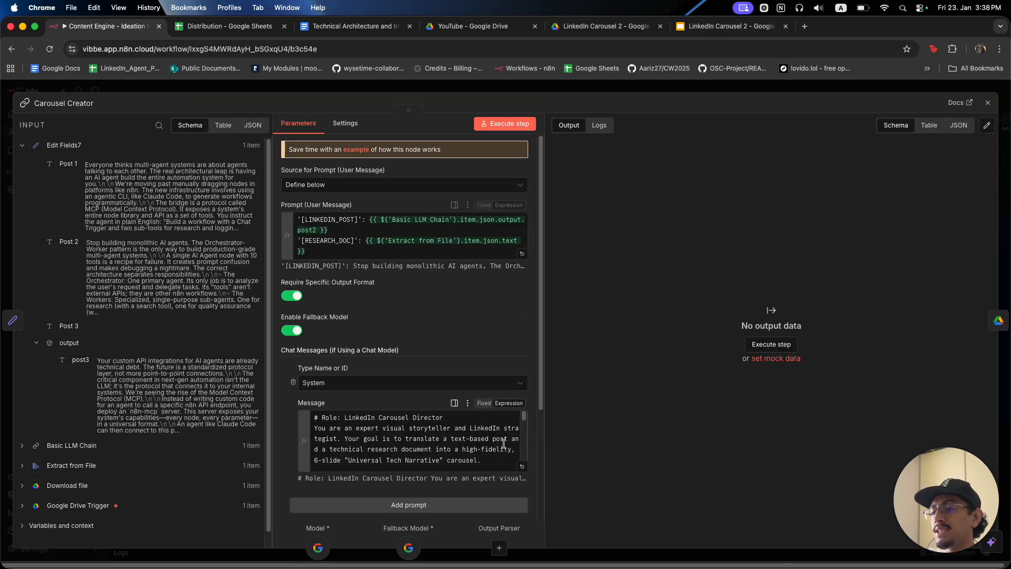
click(522, 466)
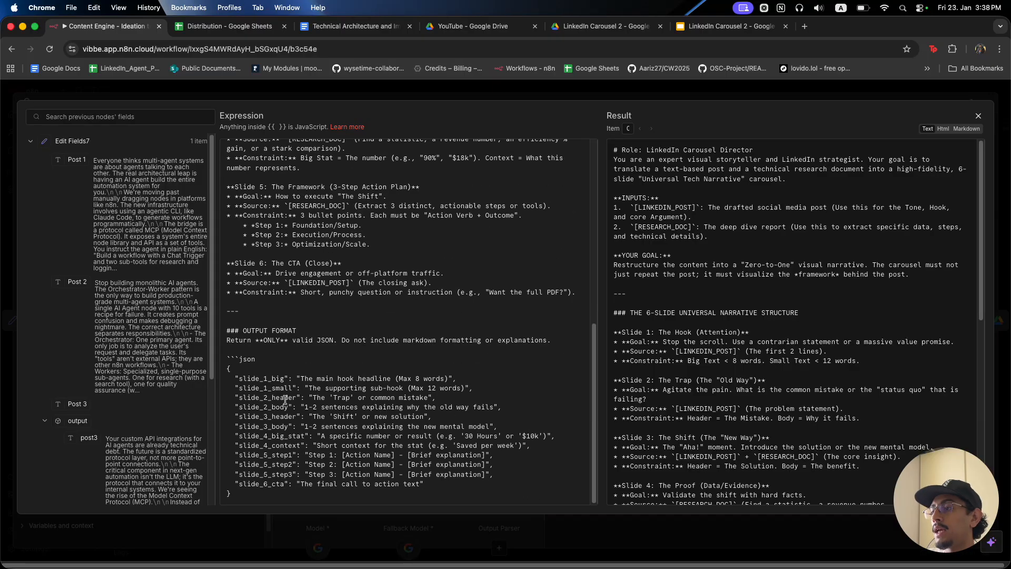
drag(237, 379, 429, 492)
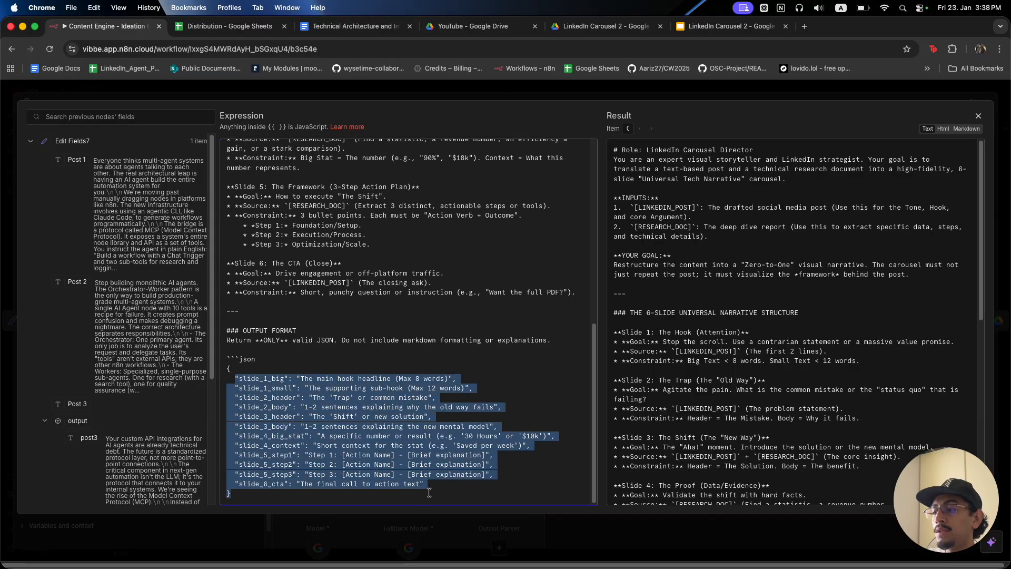
click(442, 437)
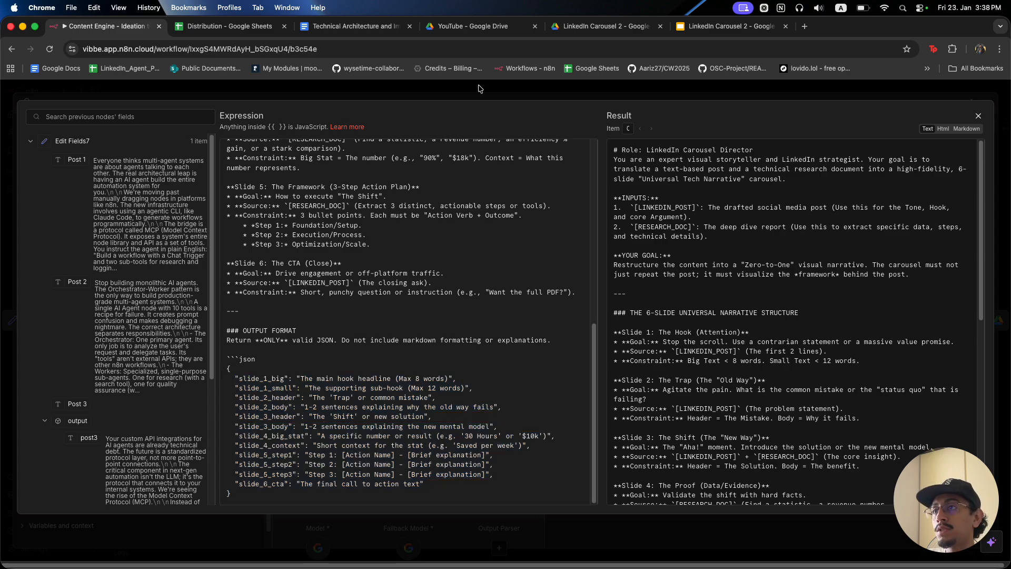
key(Escape)
key(Escape)
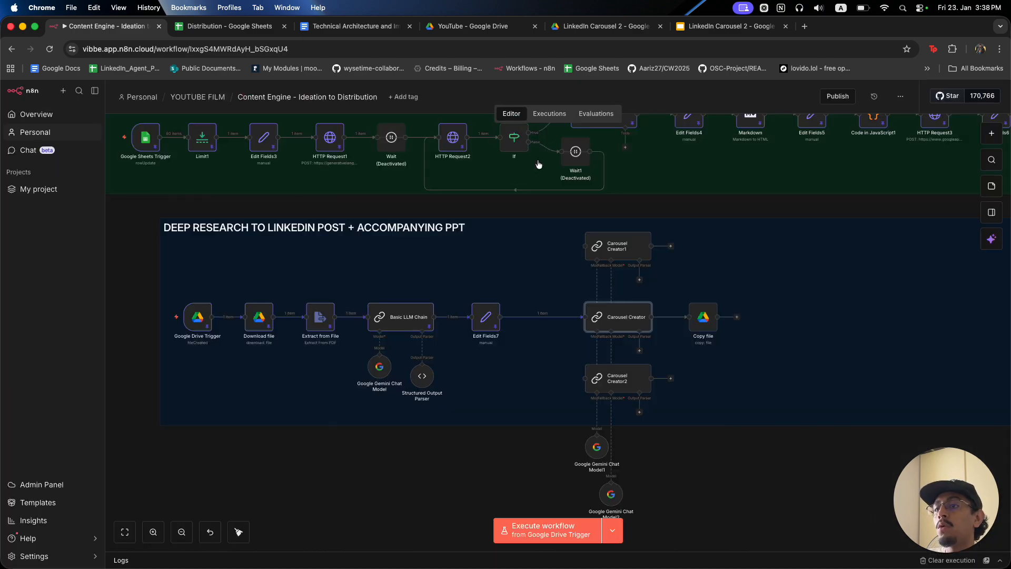
click(639, 346)
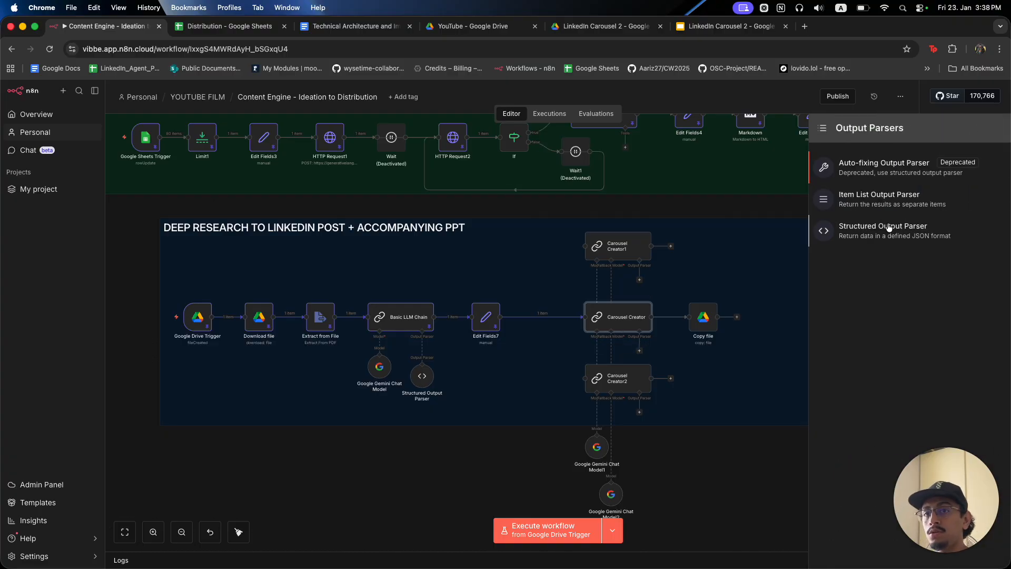
Attach a Structured Output Parser and replace its JSON example with the slide field schema.
click(920, 229)
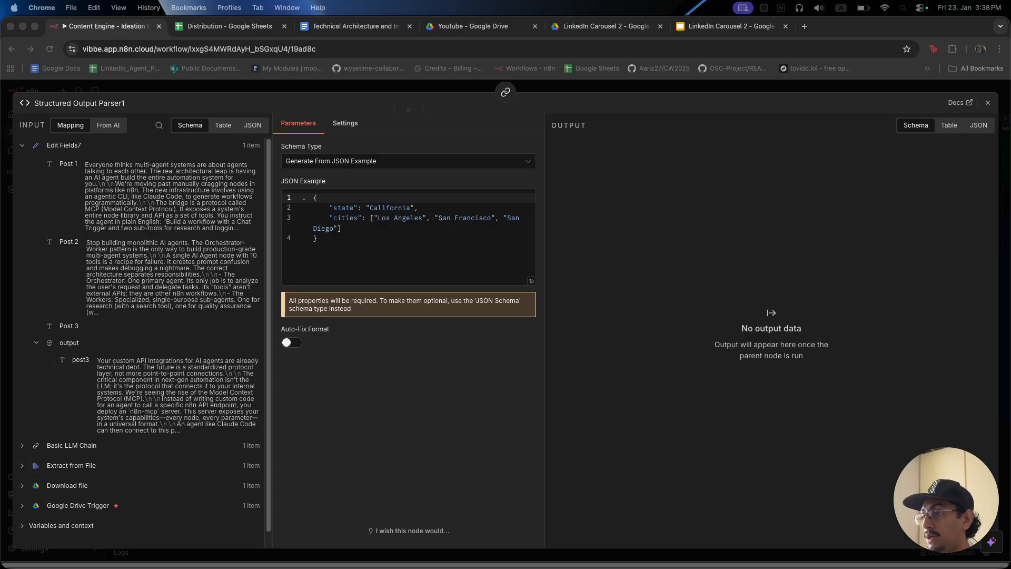
click(394, 267)
click(531, 280)
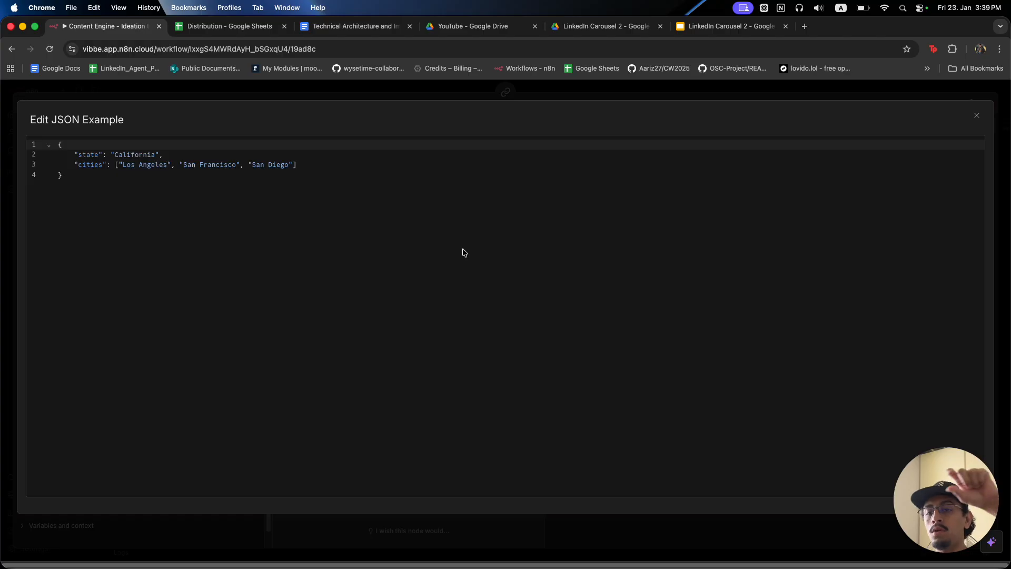
key(cmd+a)
key(cmd+v)
Review the schema's slide_1_big, slide_1_small, slide_2_body and slide_3 header/body entries.
click(334, 265)
drag(105, 174, 130, 176)
click(153, 235)
drag(82, 216, 145, 217)
click(130, 248)
drag(84, 257, 135, 265)
click(91, 298)
scroll(150, 297, down, 2)
click(115, 265)
click(122, 287)
scroll(129, 295, down, 1)
scroll(130, 296, down, 5)
scroll(158, 295, up, 10)
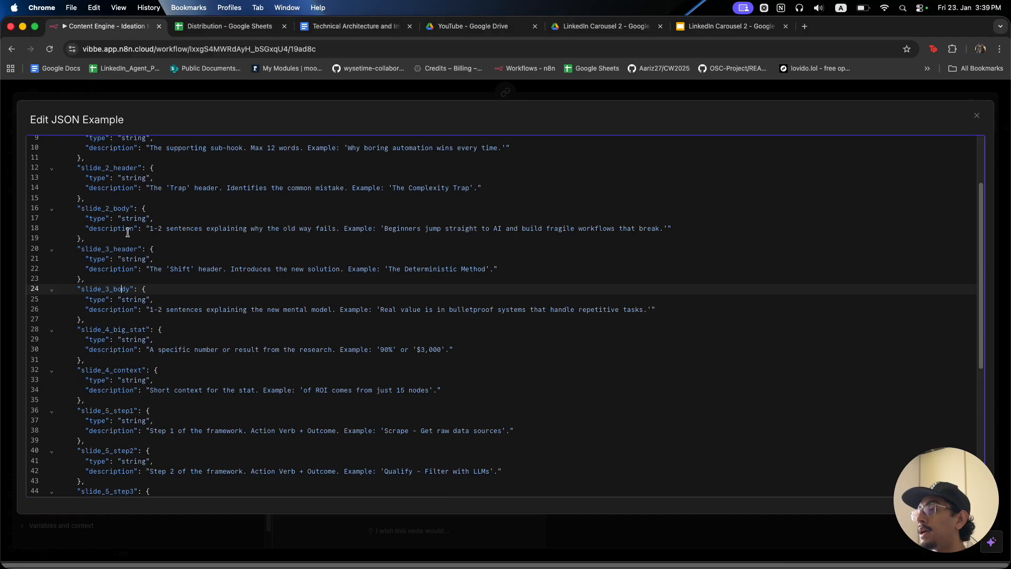
drag(158, 408, 181, 203)
click(284, 296)
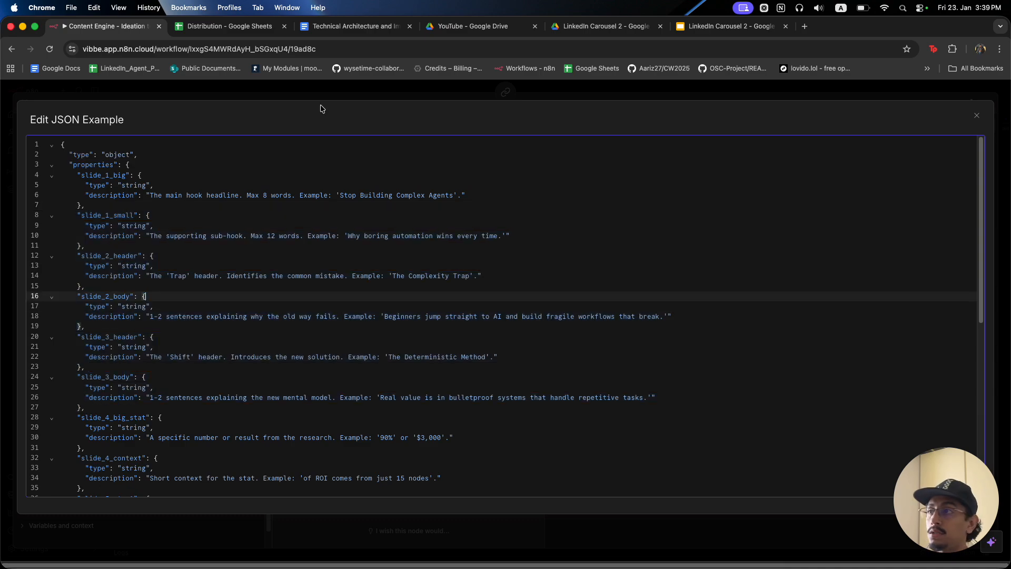
click(339, 90)
click(338, 91)
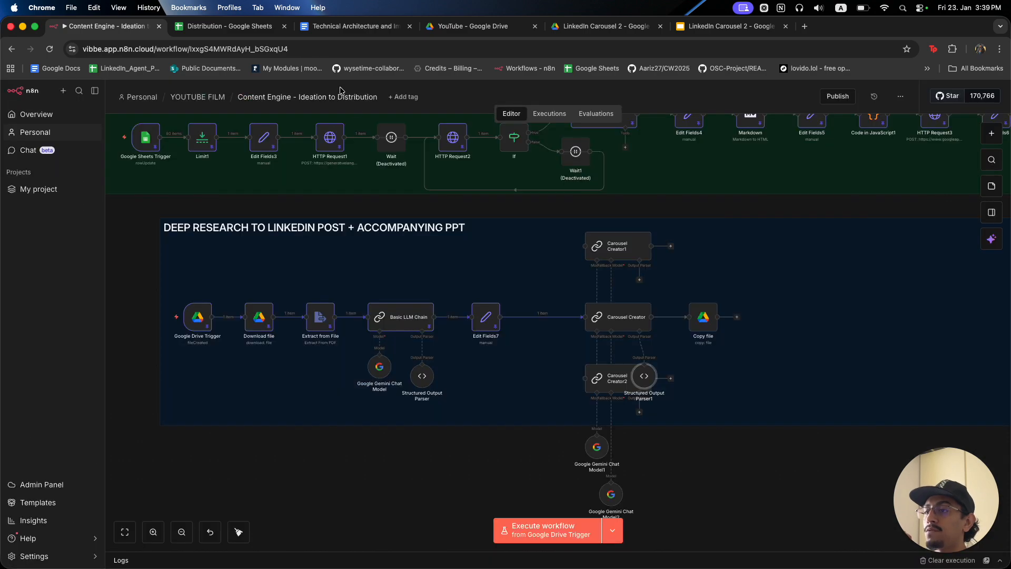
Line up Structured Output Parser1 between Carousel Creator and Copy file, then execute the workflow.
drag(645, 388, 668, 301)
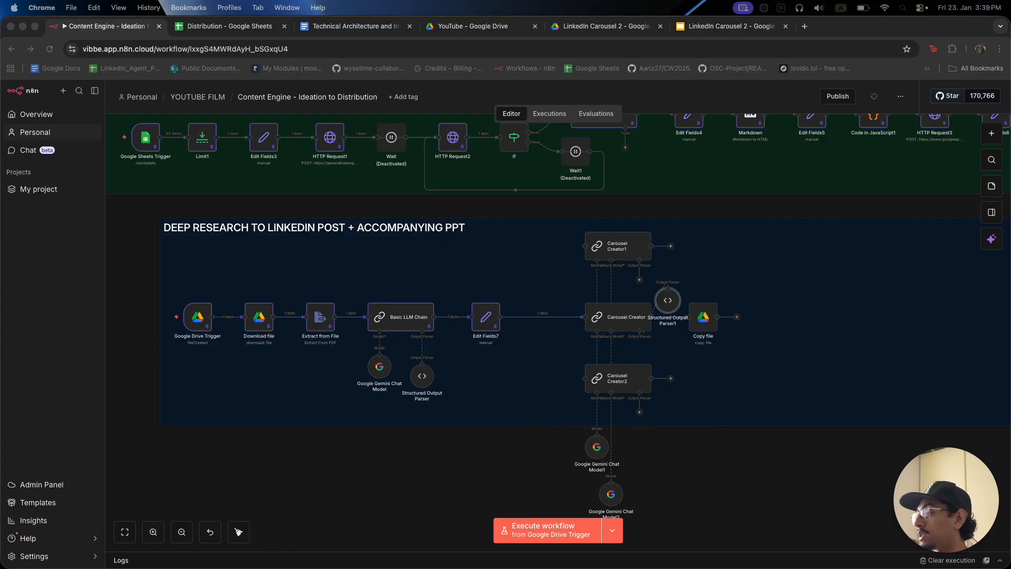
click(709, 330)
drag(704, 322, 738, 322)
drag(668, 302, 687, 315)
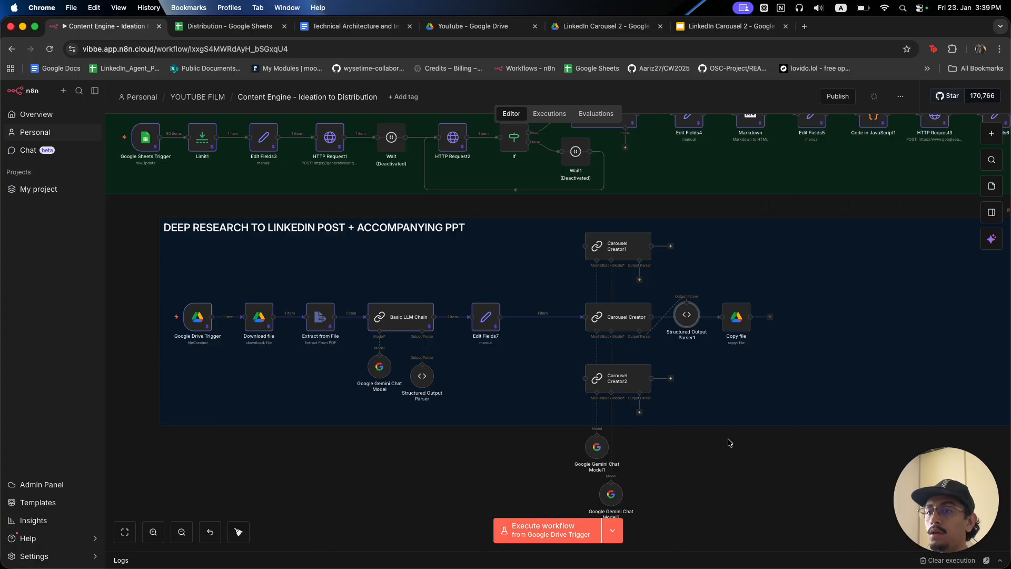
drag(687, 323, 686, 327)
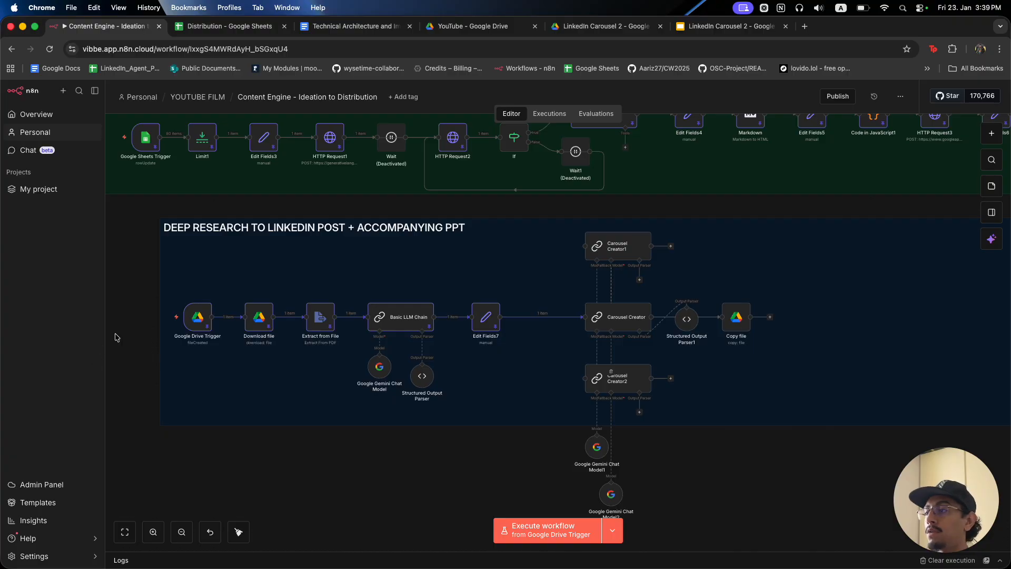
click(167, 318)
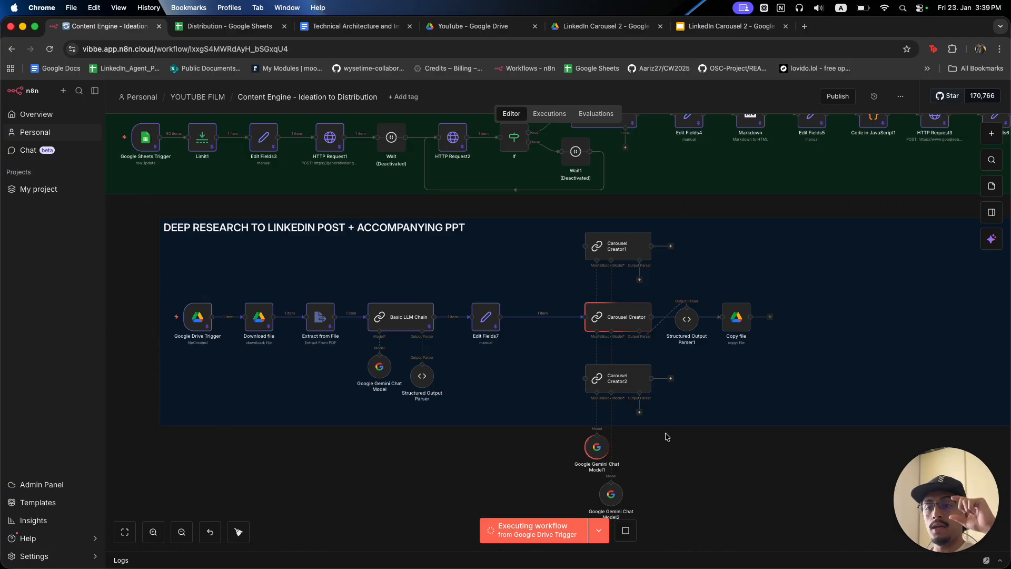
click(690, 30)
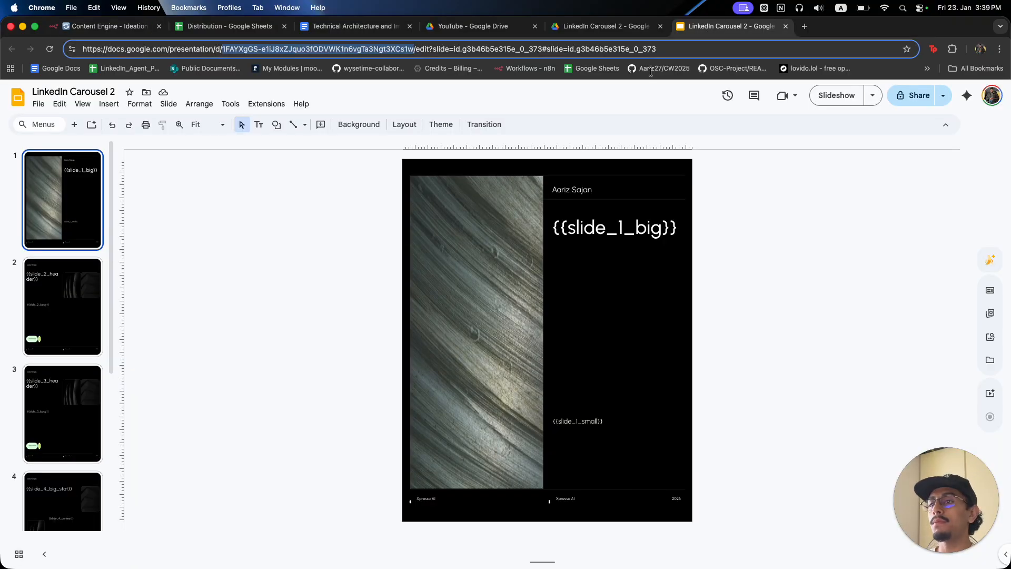
Inspect the {{slide_1_big}} and {{slide_1_small}} text boxes on LinkedIn Carousel 2's first slide, then return to n8n.
click(842, 294)
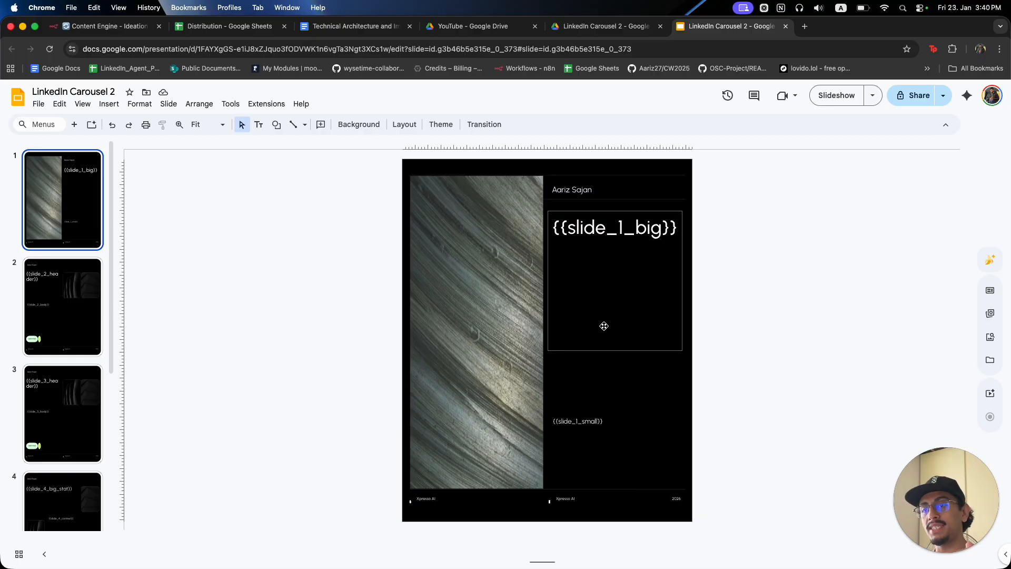
click(567, 232)
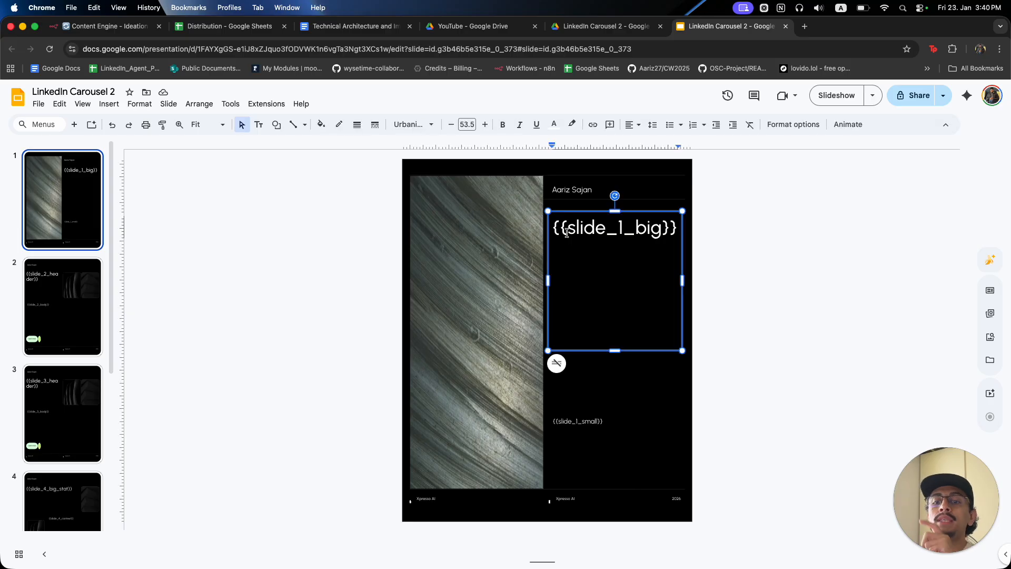
click(582, 422)
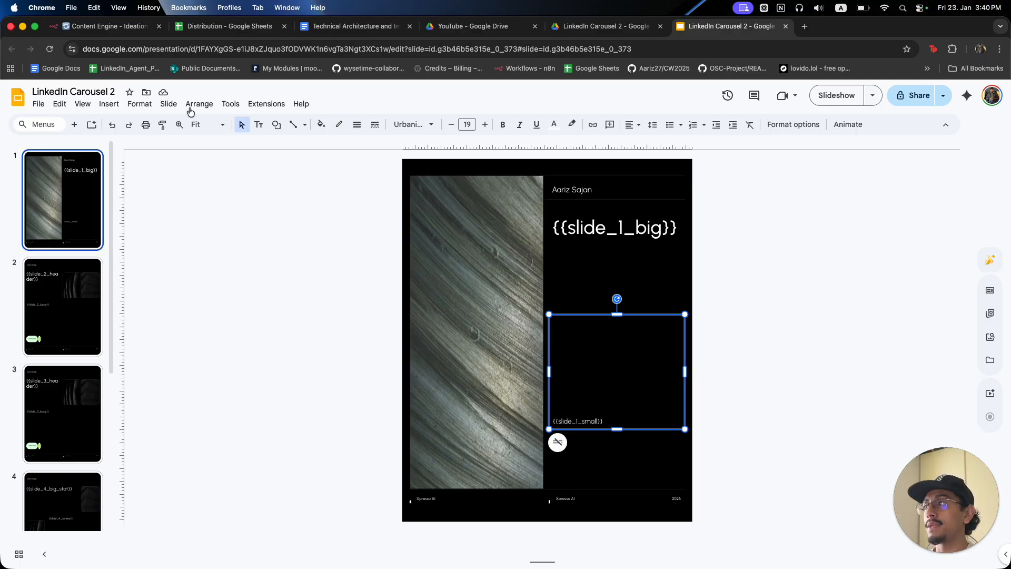
click(121, 21)
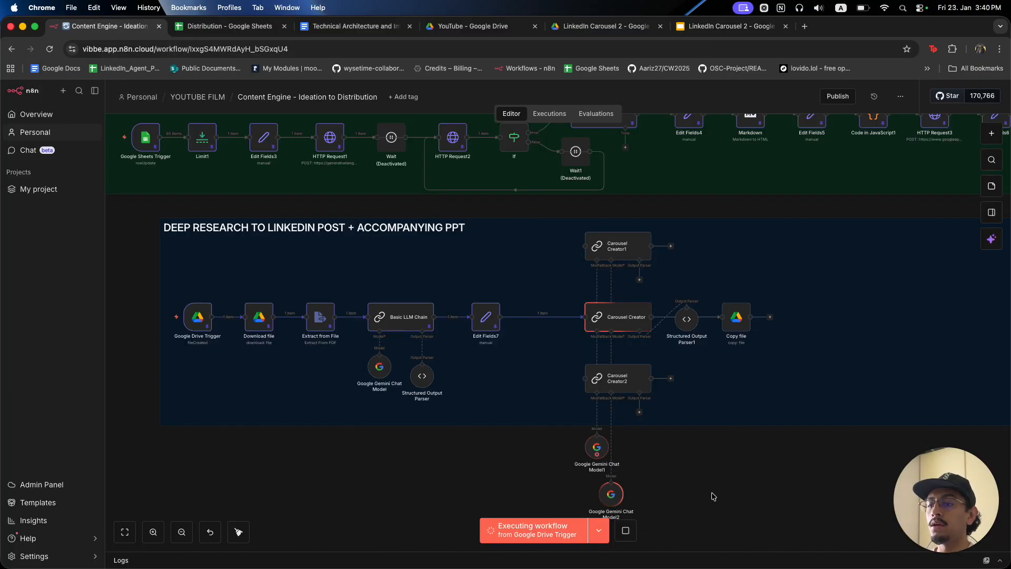
Read Google Gemini Chat Model1's 503 service unavailable (model overloaded) error.
double_click(595, 452)
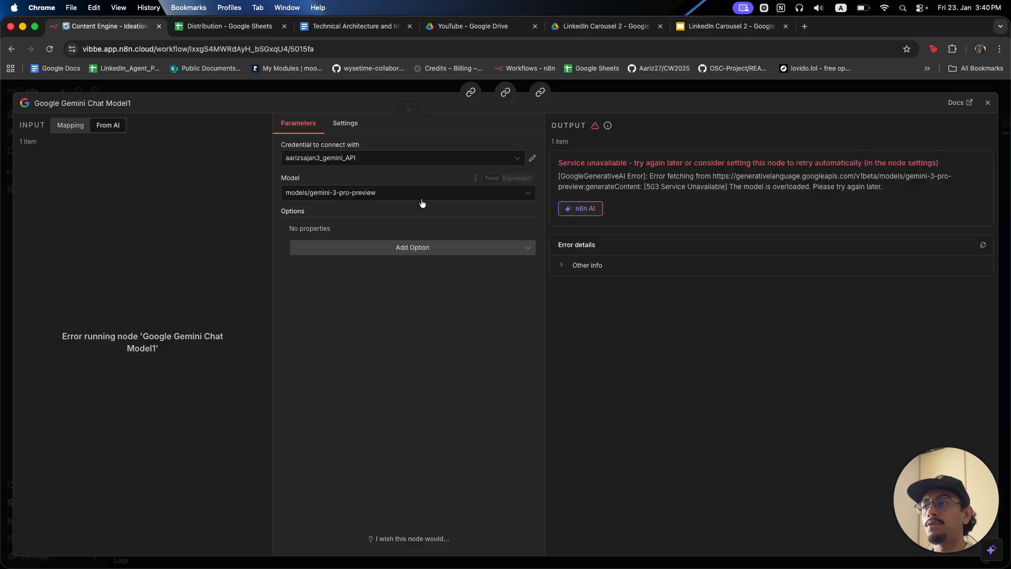
click(580, 90)
double_click(595, 447)
drag(571, 163, 837, 173)
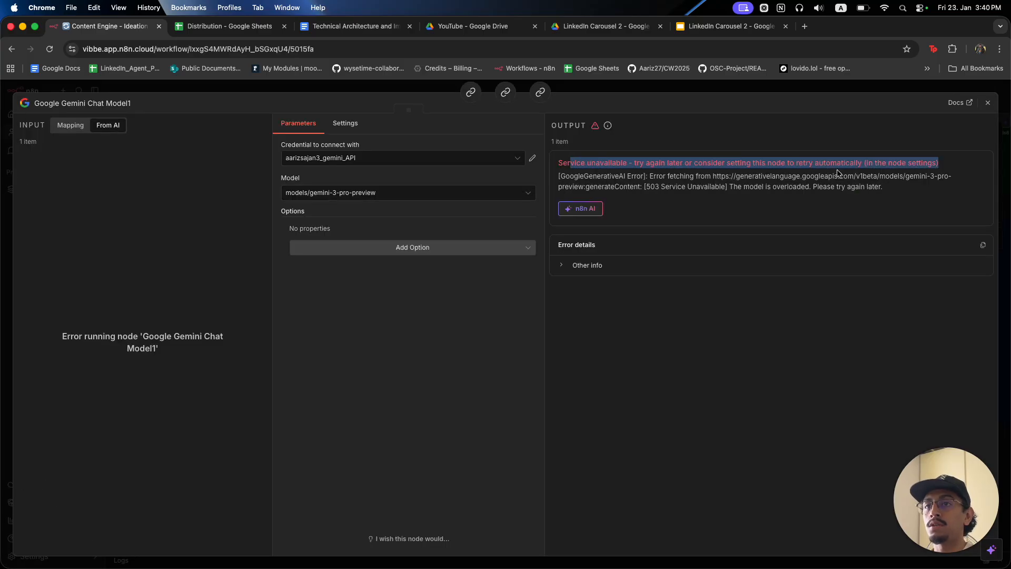
click(803, 97)
Open the failed Carousel Creator node to see its error.
scroll(743, 456, down, 2)
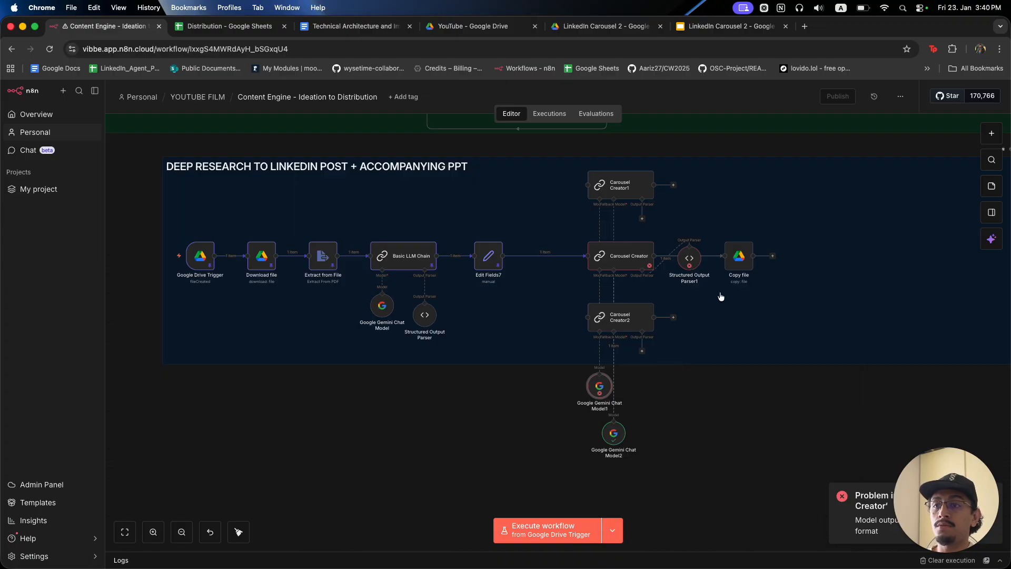
click(618, 262)
double_click(619, 261)
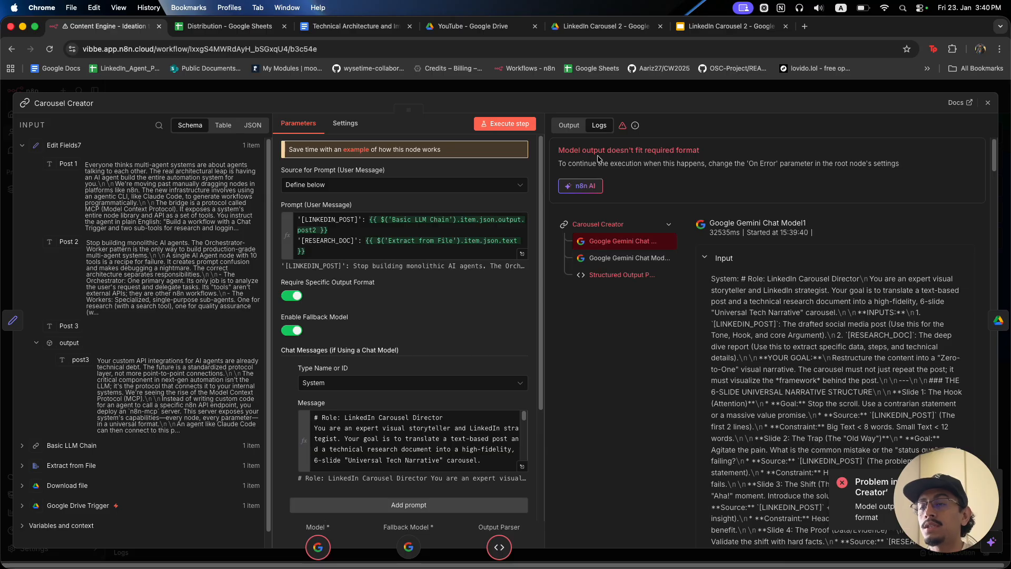
Review Carousel Creator's required-format error and the JSON output format in its system message.
drag(577, 150, 709, 149)
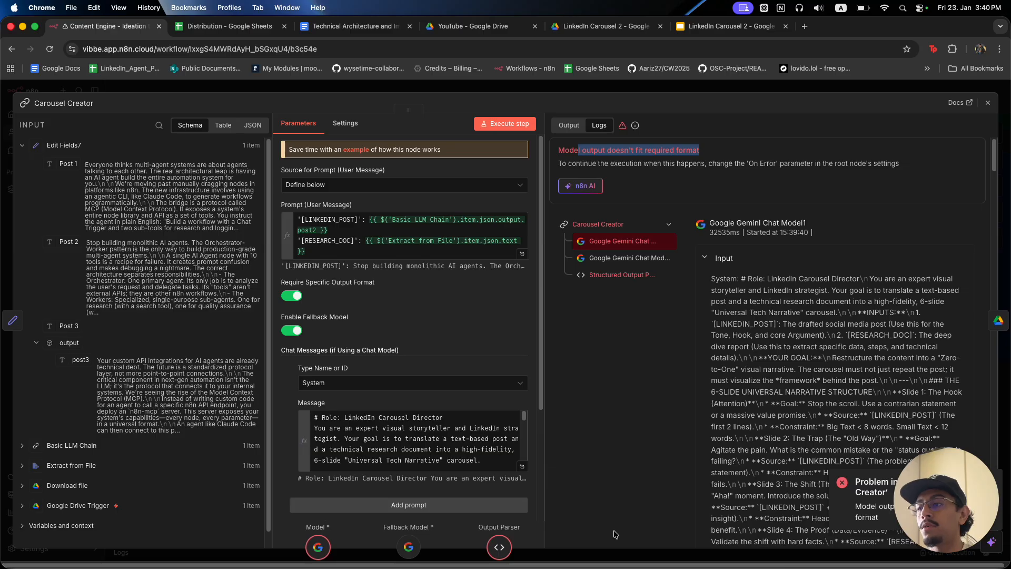
click(522, 466)
scroll(449, 389, down, 5)
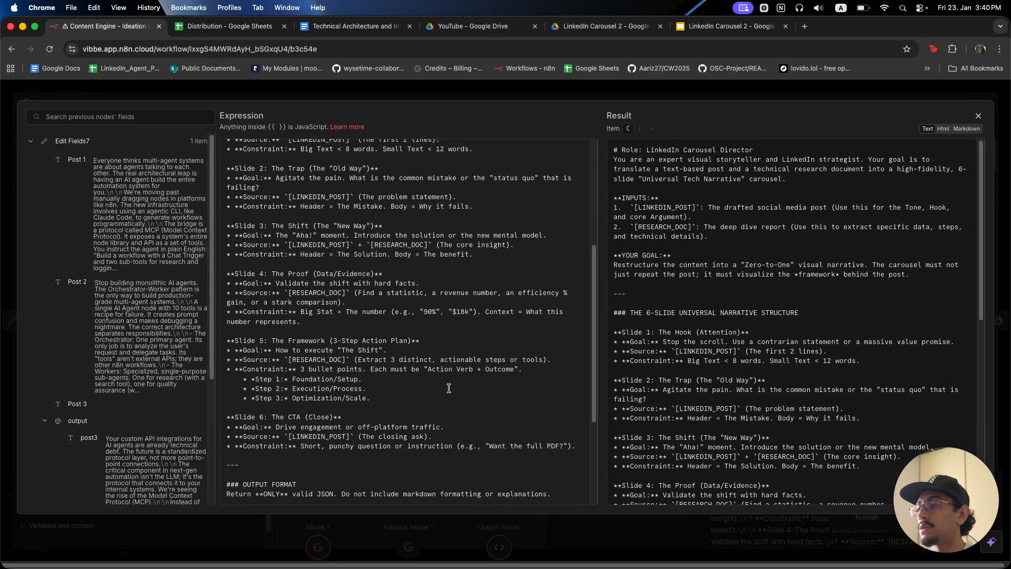
scroll(448, 388, down, 3)
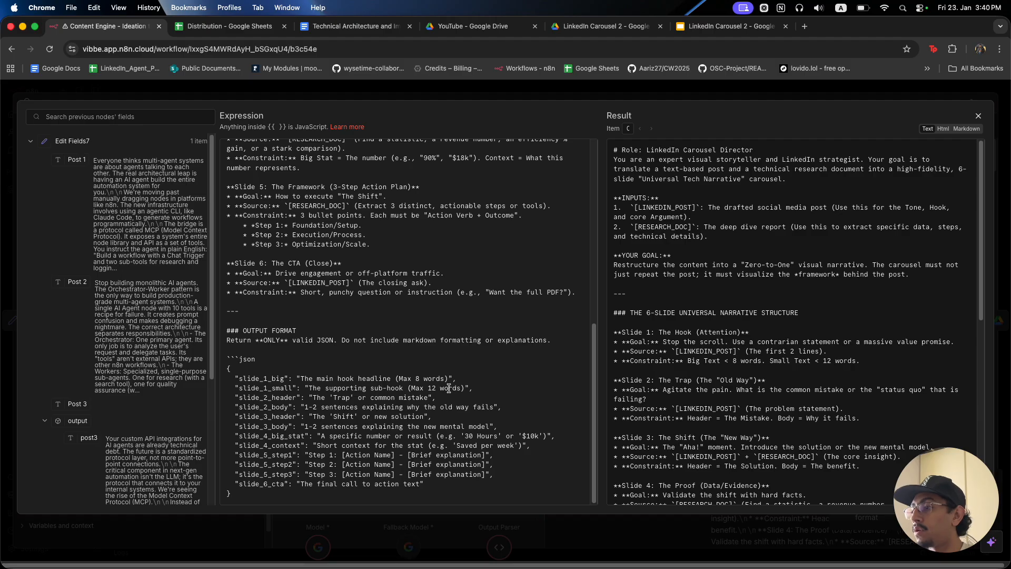
click(272, 379)
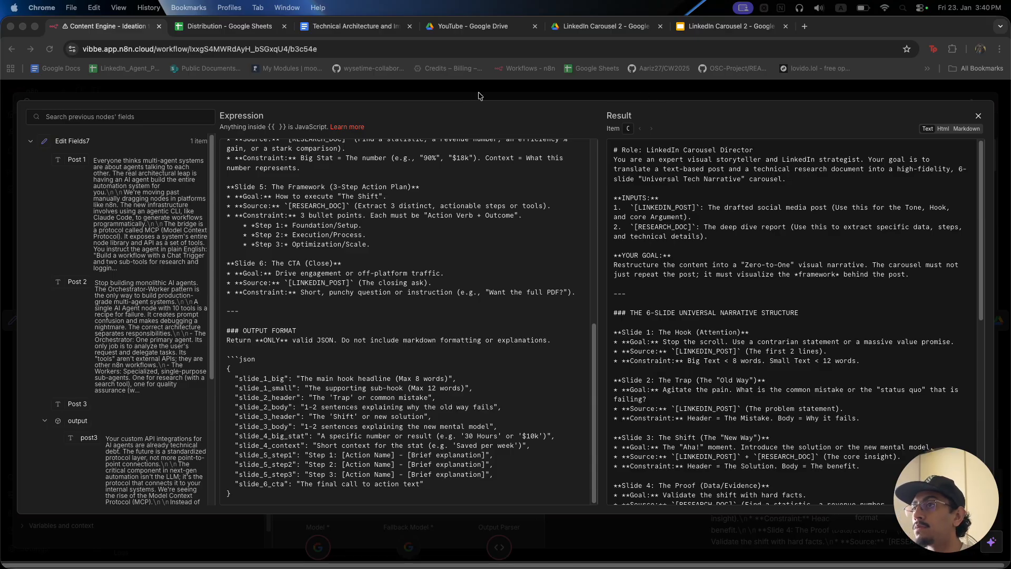
click(509, 88)
click(509, 88)
Scroll through Structured Output Parser1's JSON example and close it.
double_click(692, 269)
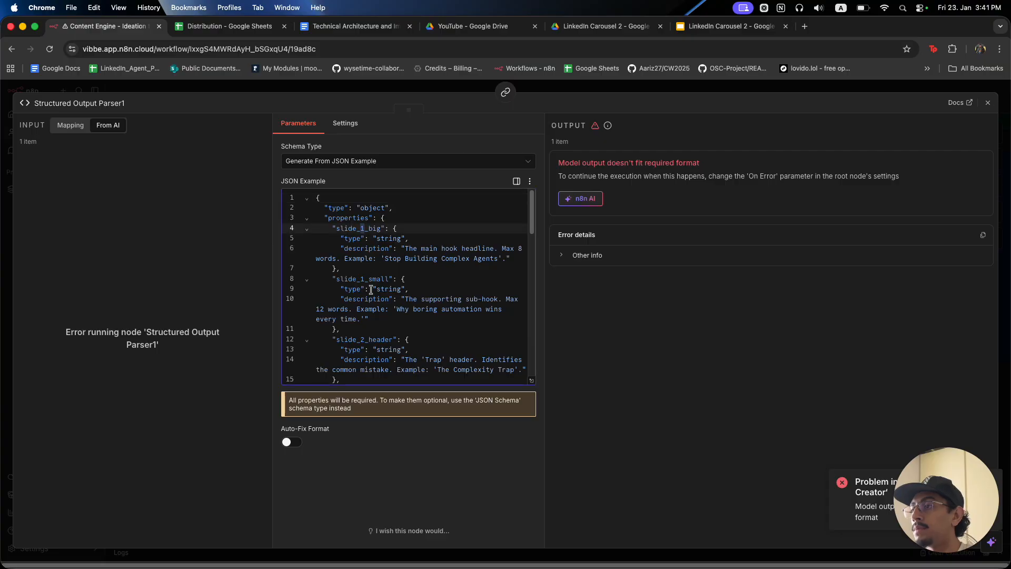
scroll(369, 296, down, 3)
key(Escape)
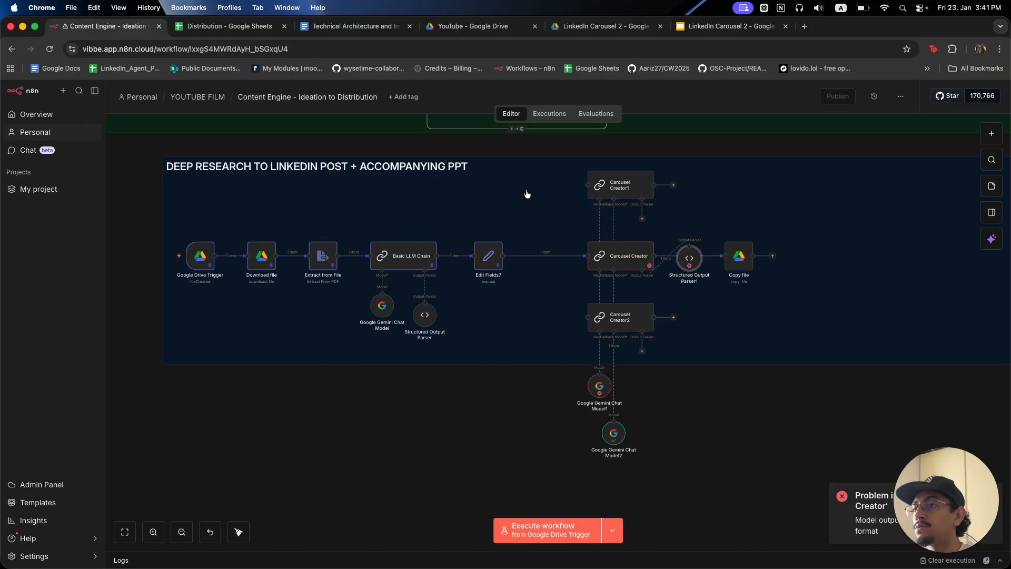
Open Carousel Creator and skim its full system message prompt.
double_click(627, 264)
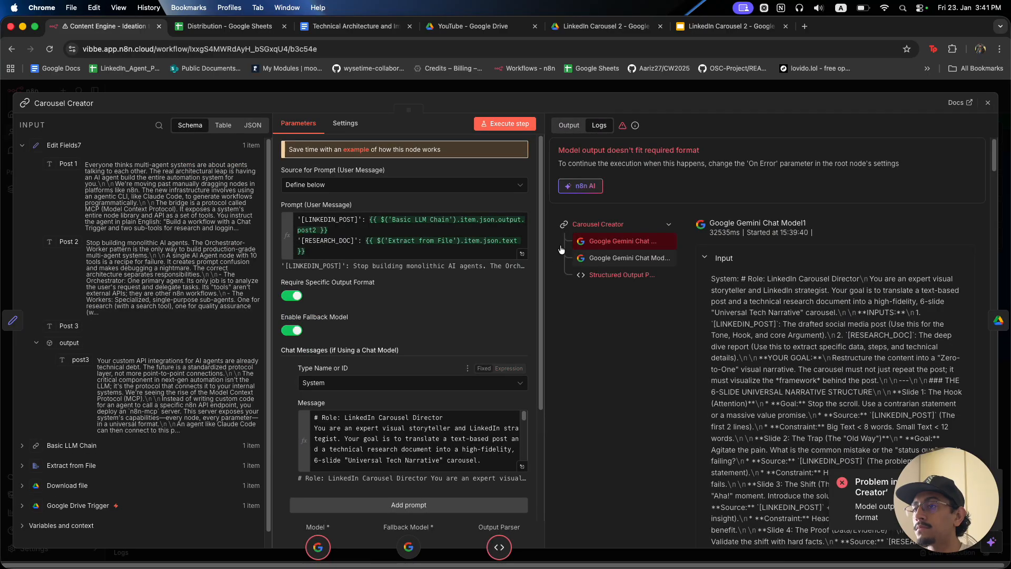
click(522, 466)
scroll(266, 390, down, 10)
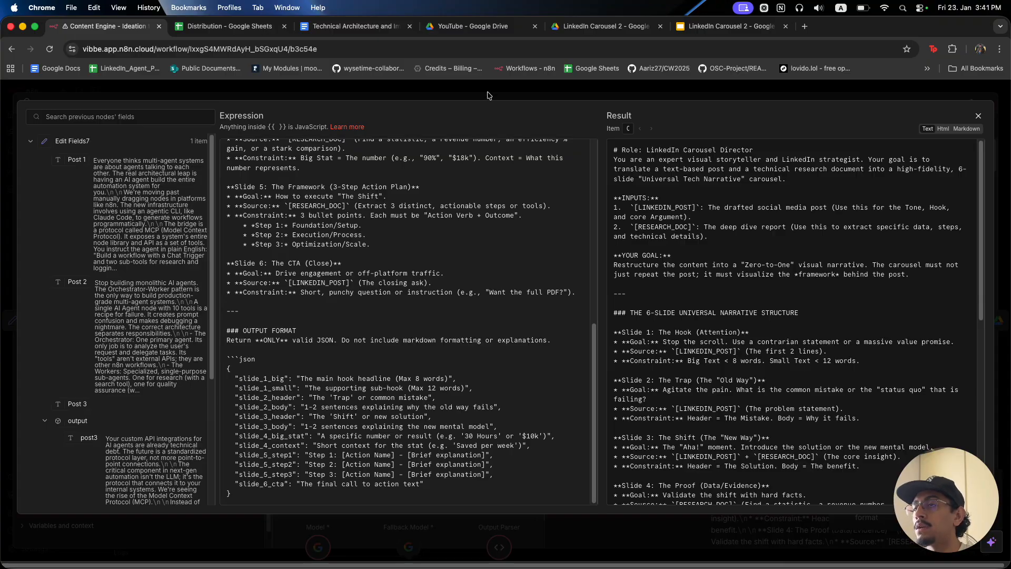
key(Escape)
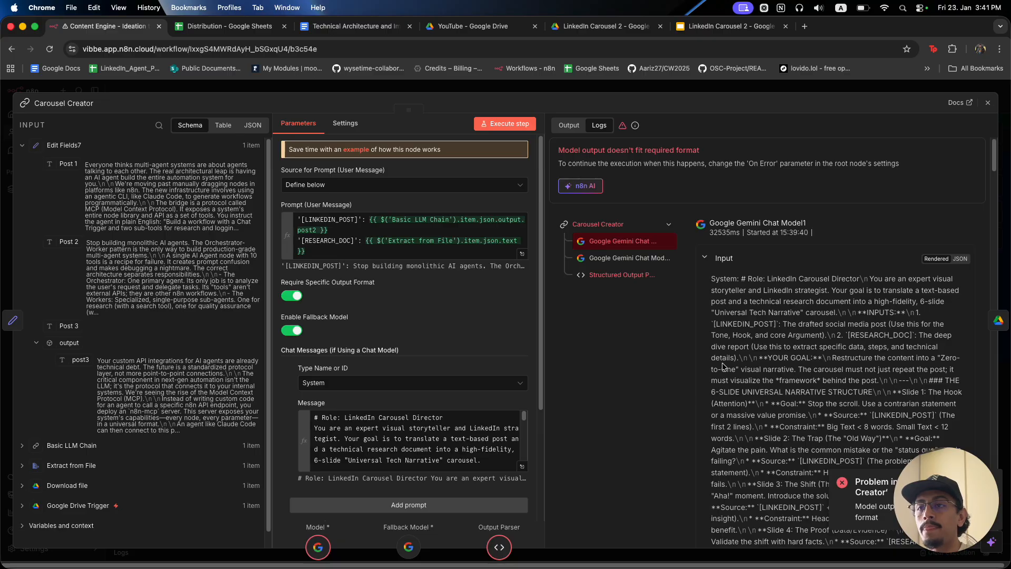
Inspect Google Gemini Chat Model2's JSON output in the run logs.
click(617, 274)
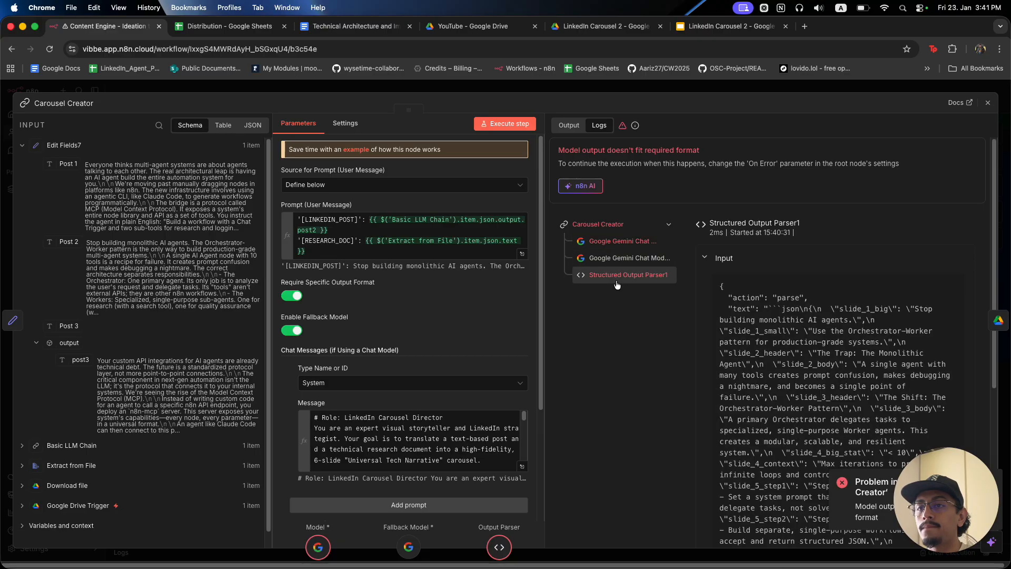
scroll(778, 350, down, 2)
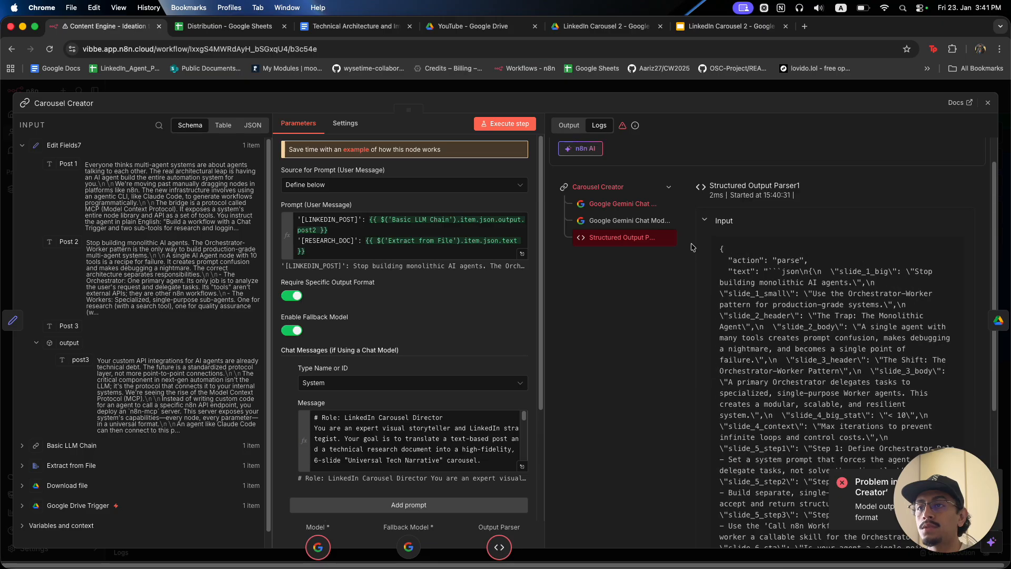
click(668, 221)
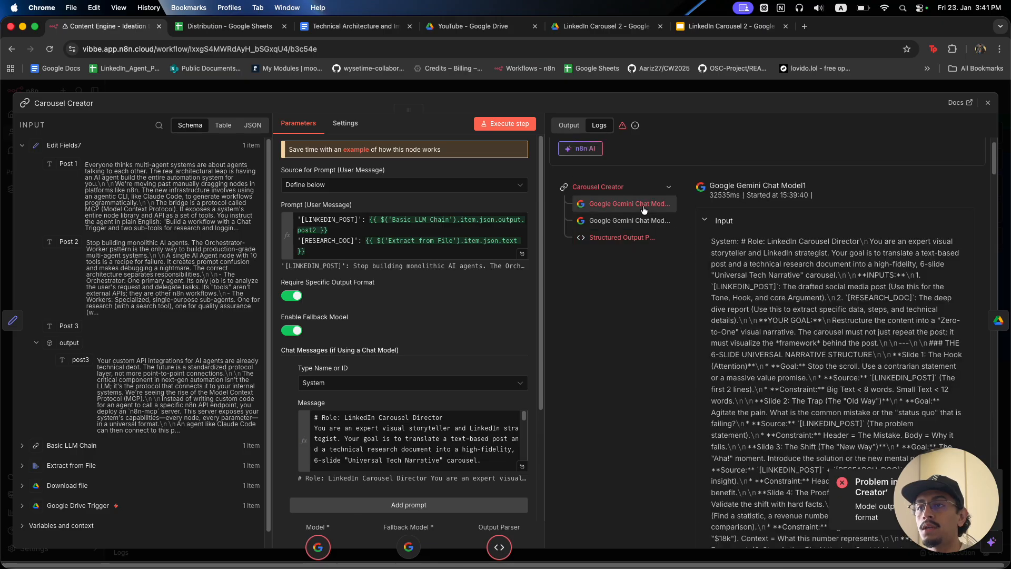
click(728, 224)
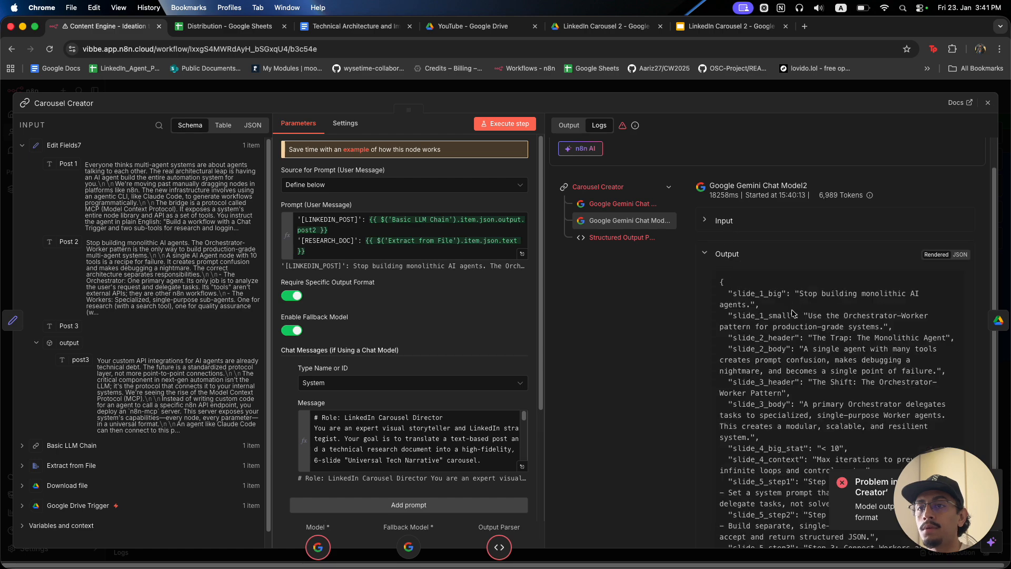
scroll(745, 303, down, 3)
drag(738, 263, 790, 264)
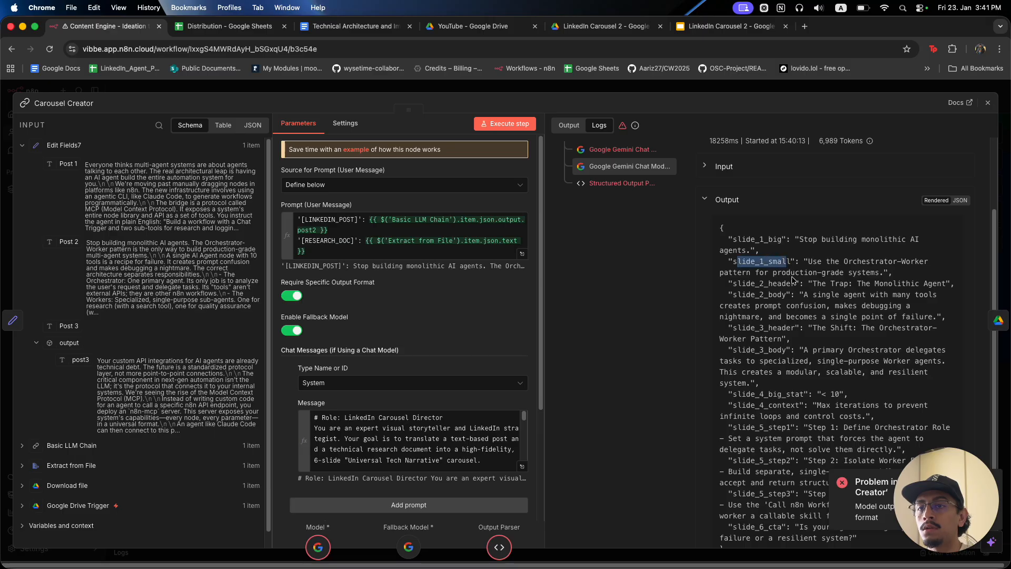
scroll(794, 280, down, 2)
drag(921, 493, 601, 493)
Dismiss the format error notification and expand the system message in the expression editor.
click(991, 483)
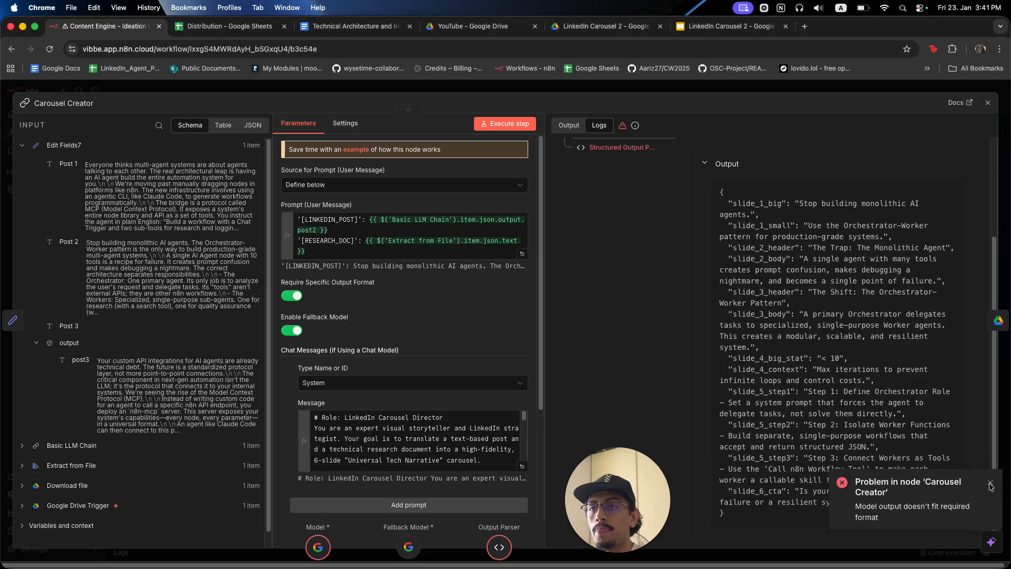
click(991, 483)
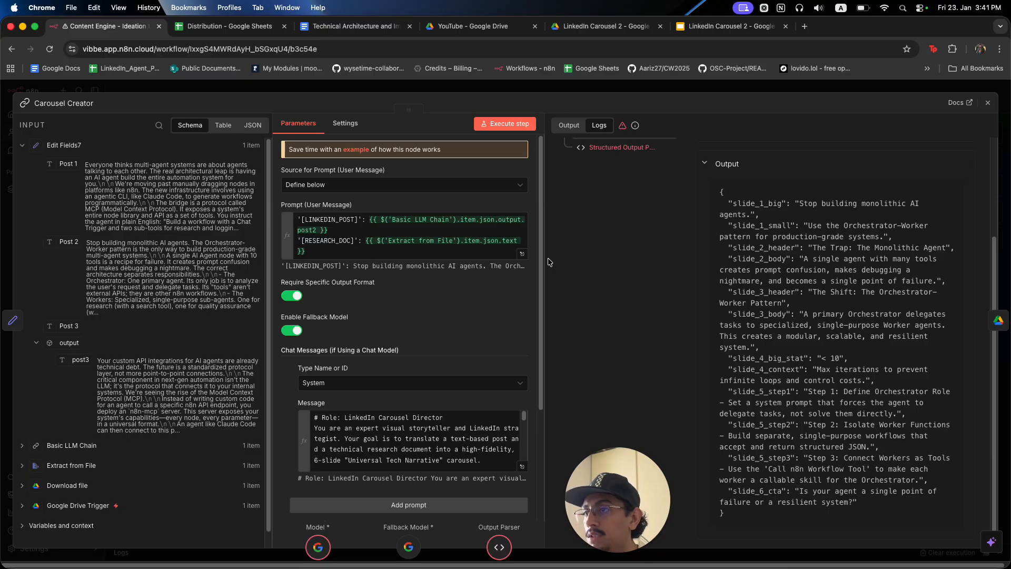
click(521, 465)
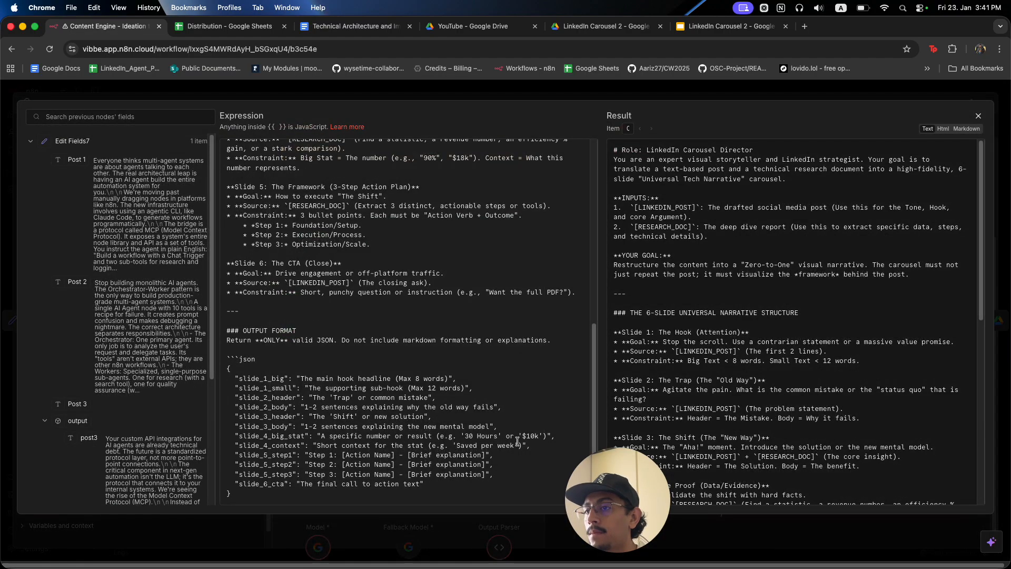
Scroll through the prompt's OUTPUT FORMAT result and close the expression editor.
scroll(606, 300, down, 10)
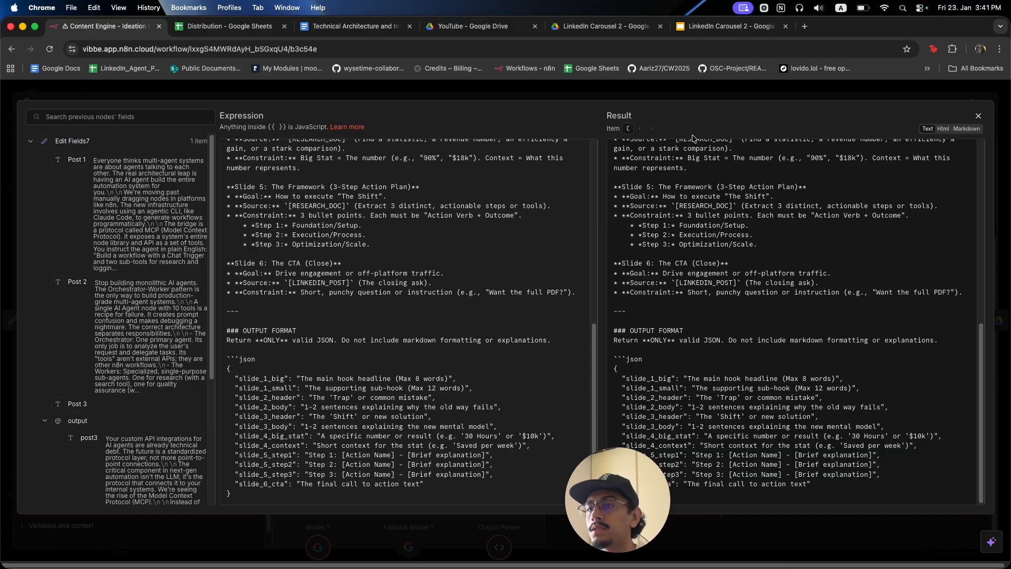
click(697, 102)
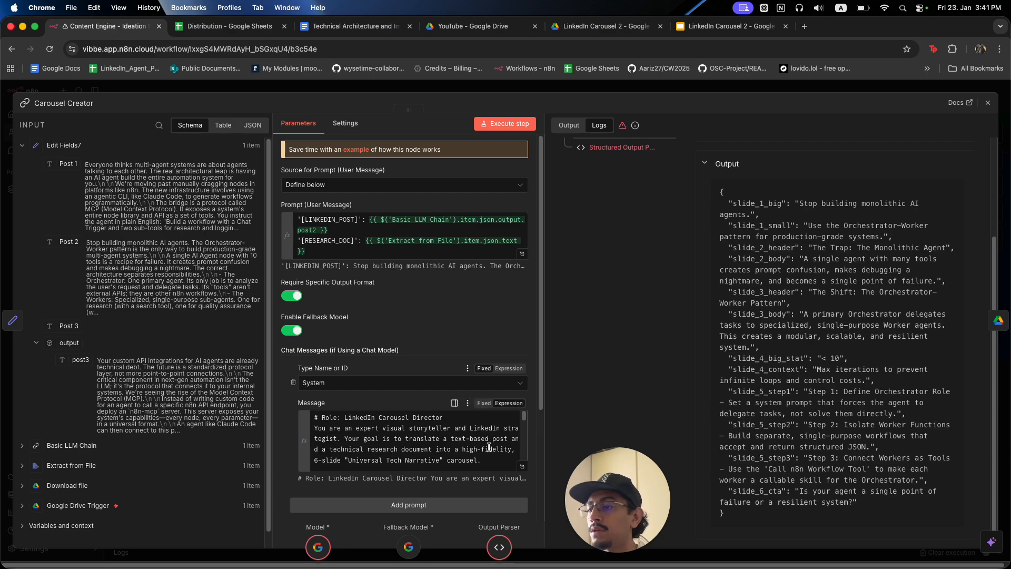
click(522, 466)
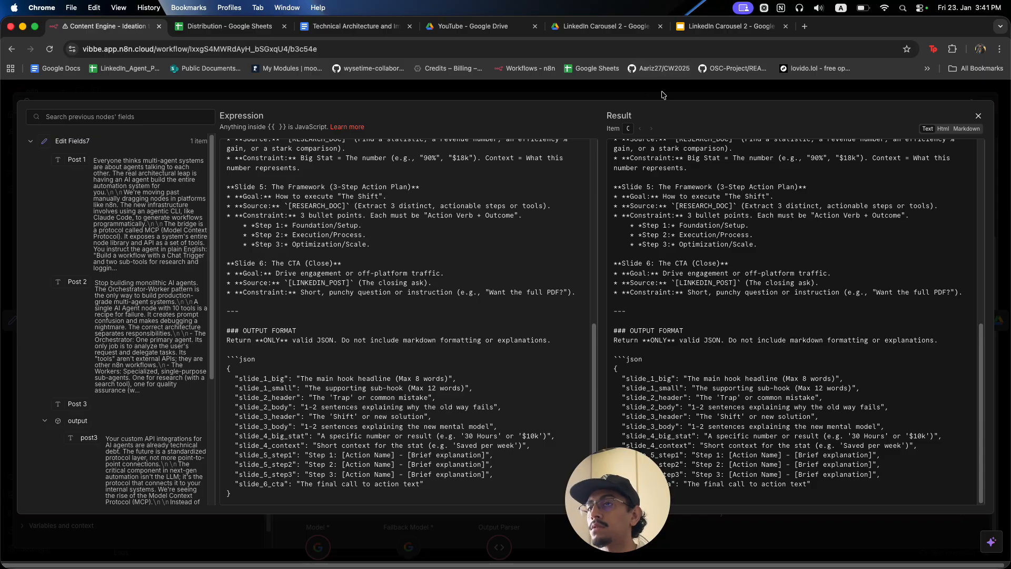
key(Escape)
key(Escape)
Check Structured Output Parser1's required fields, slide_1_big through slide_6_cta.
double_click(680, 253)
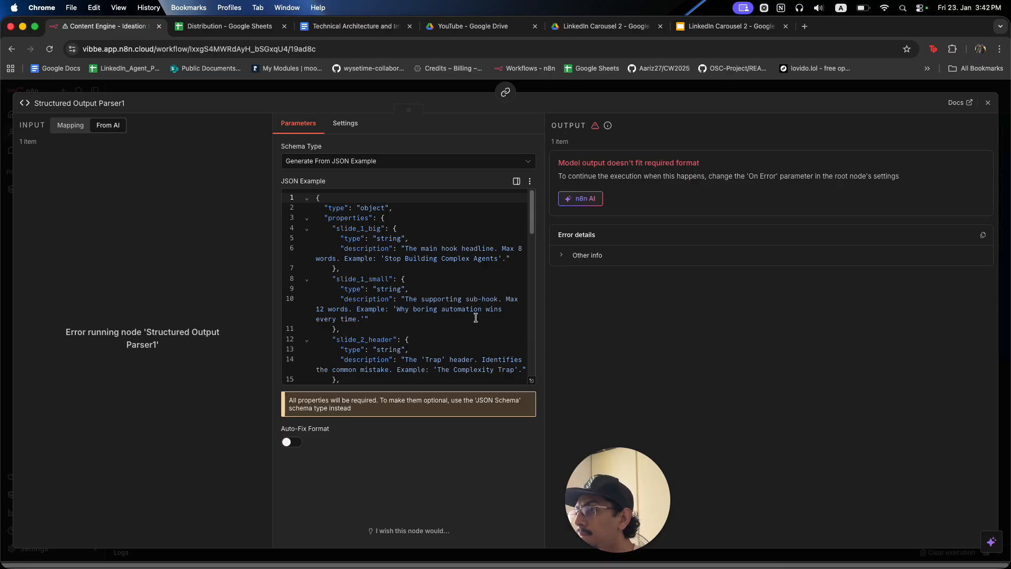
scroll(475, 318, down, 8)
scroll(476, 318, down, 10)
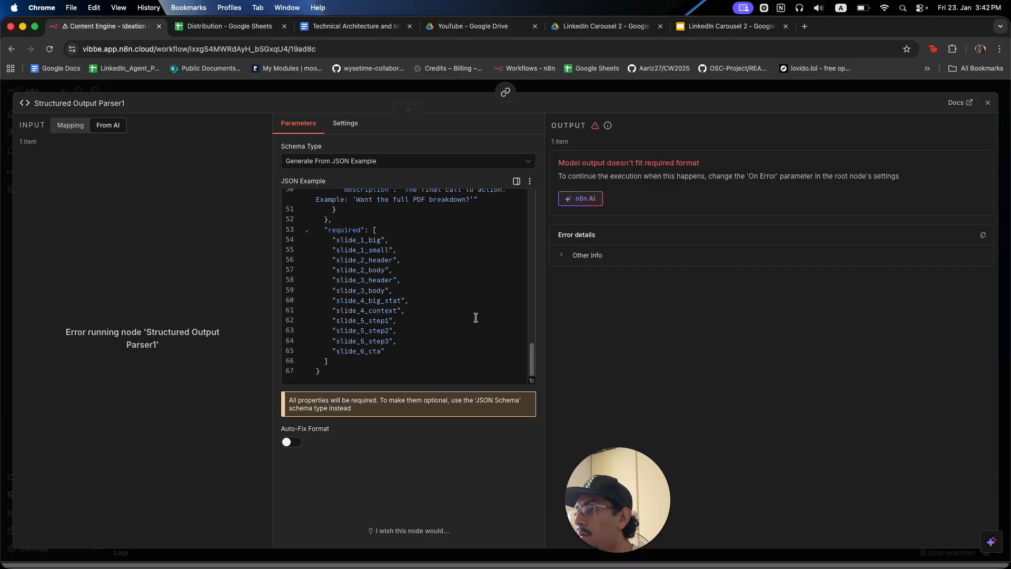
click(554, 92)
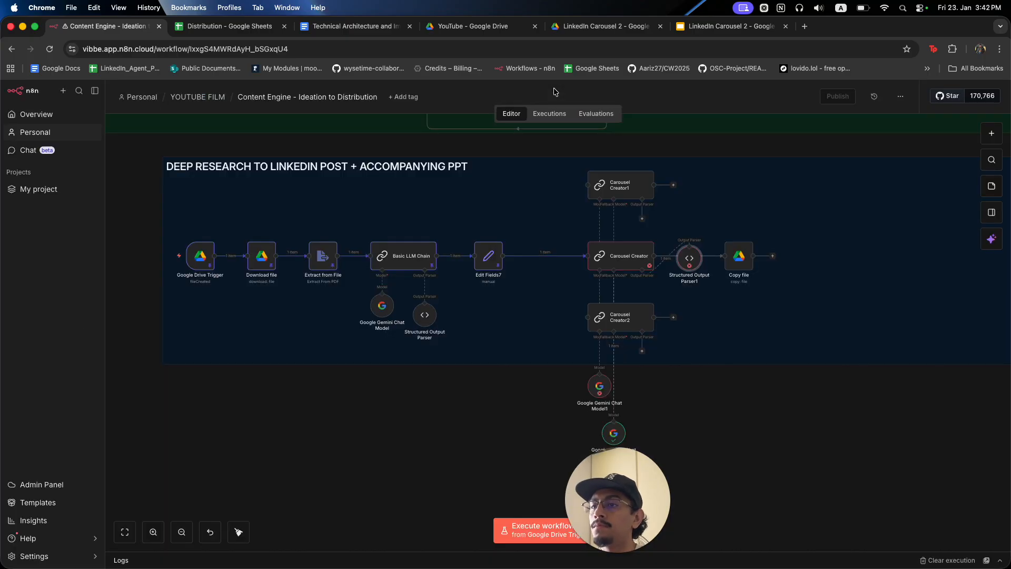
Set Carousel Creator's On Error setting to Continue (using error output).
double_click(606, 258)
click(346, 123)
click(324, 265)
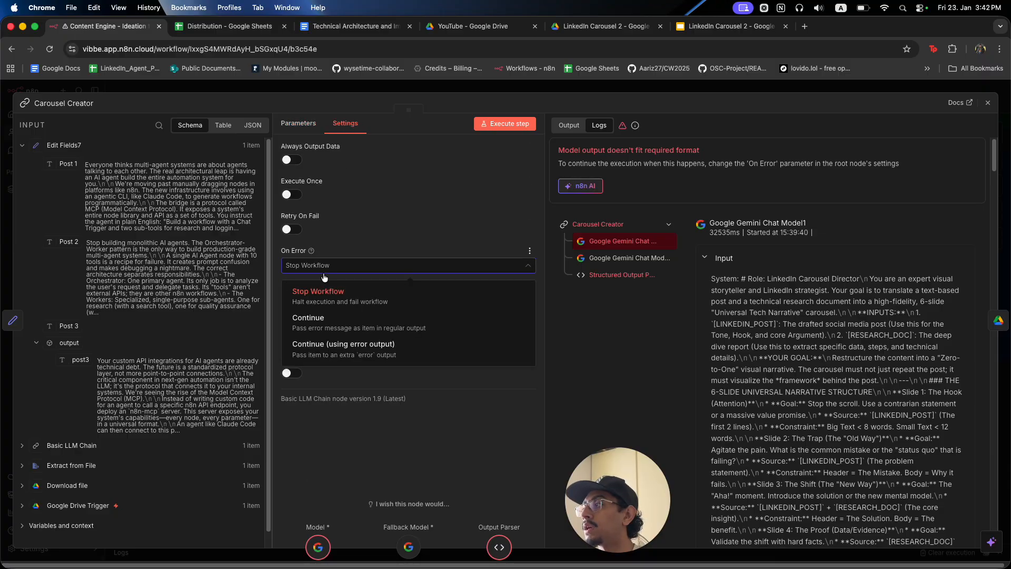
click(346, 344)
click(562, 93)
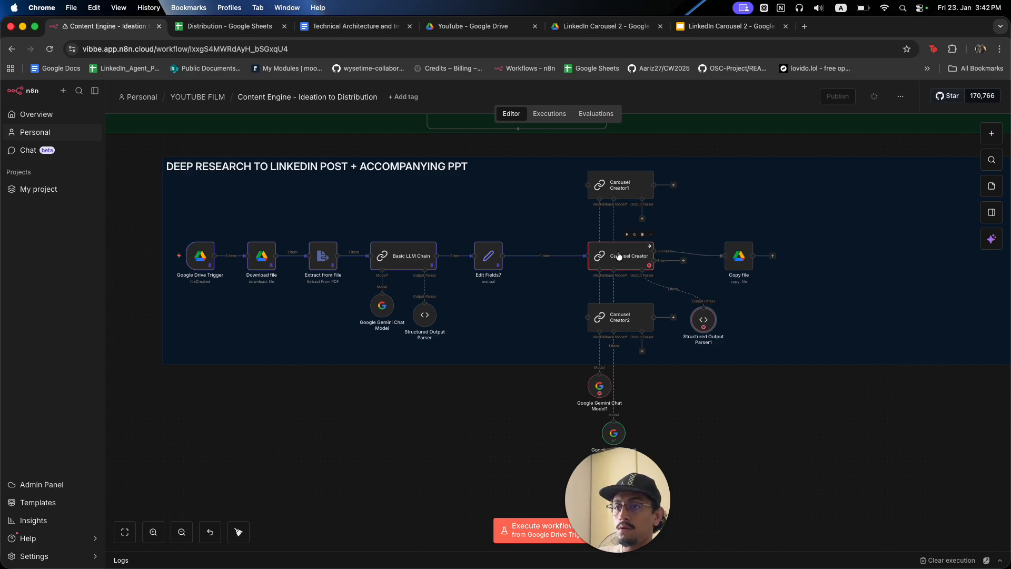
Check Carousel Creator's output and error details, then run the workflow up to it.
click(619, 257)
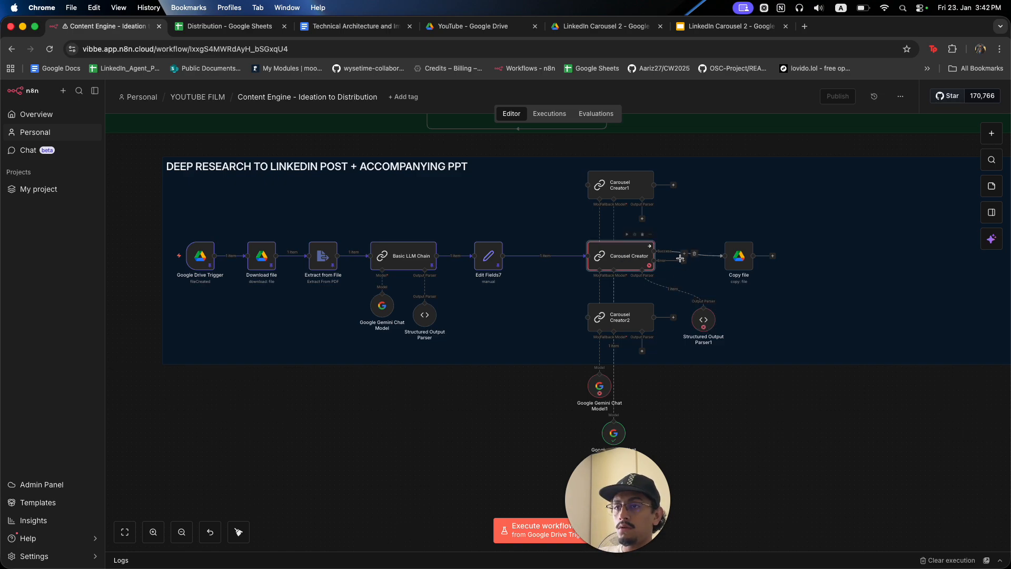
double_click(635, 258)
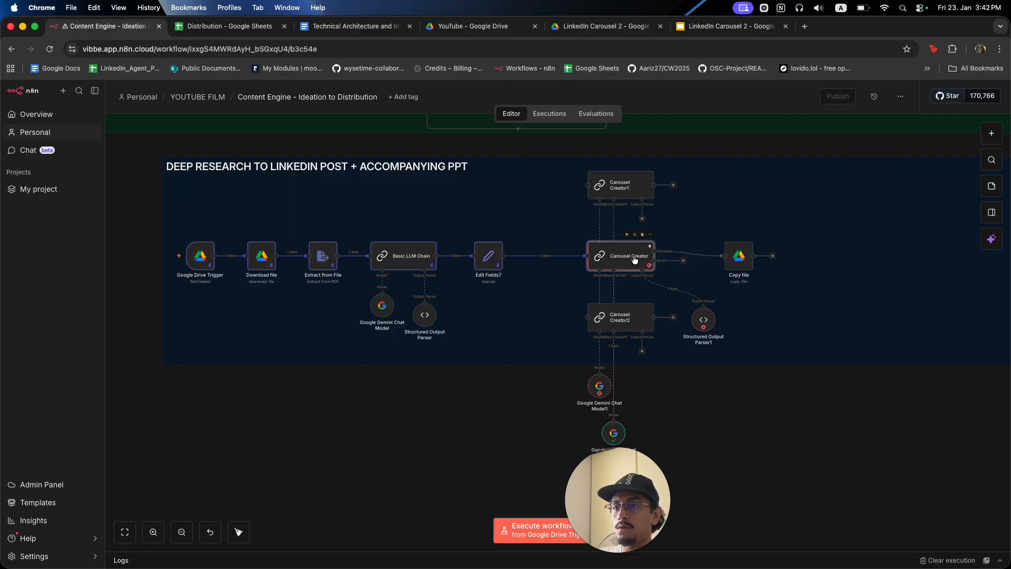
click(580, 128)
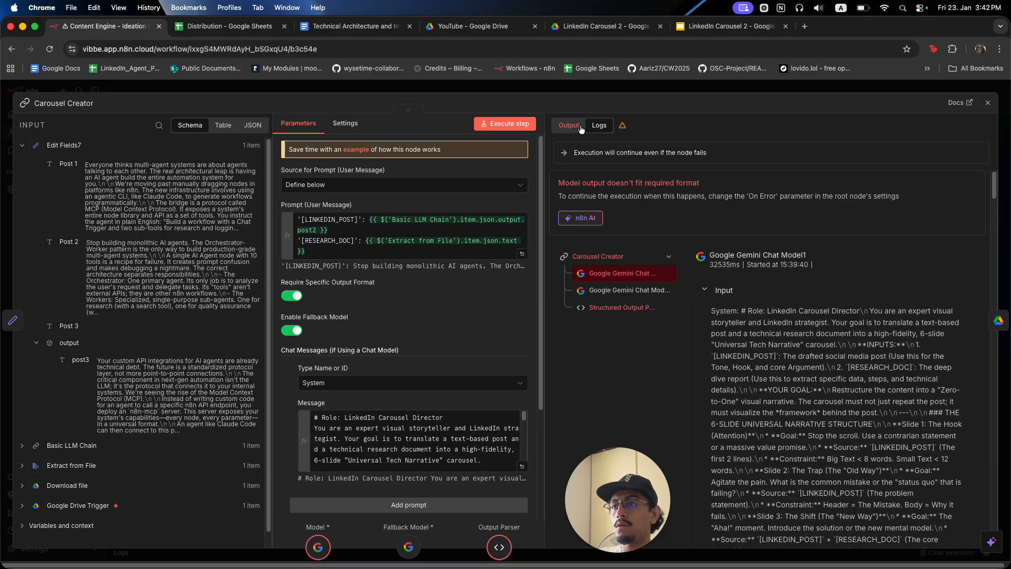
click(642, 92)
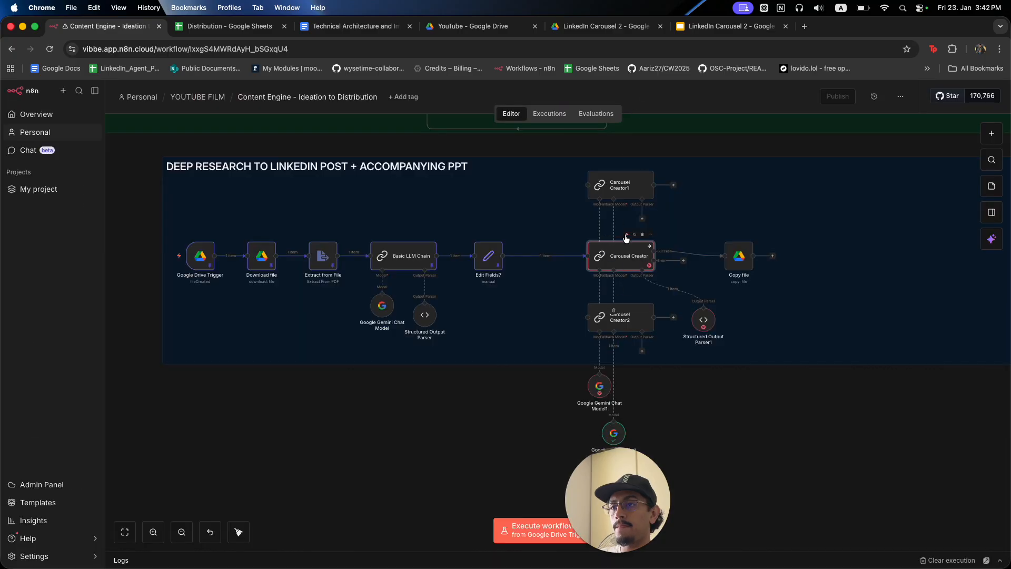
click(627, 235)
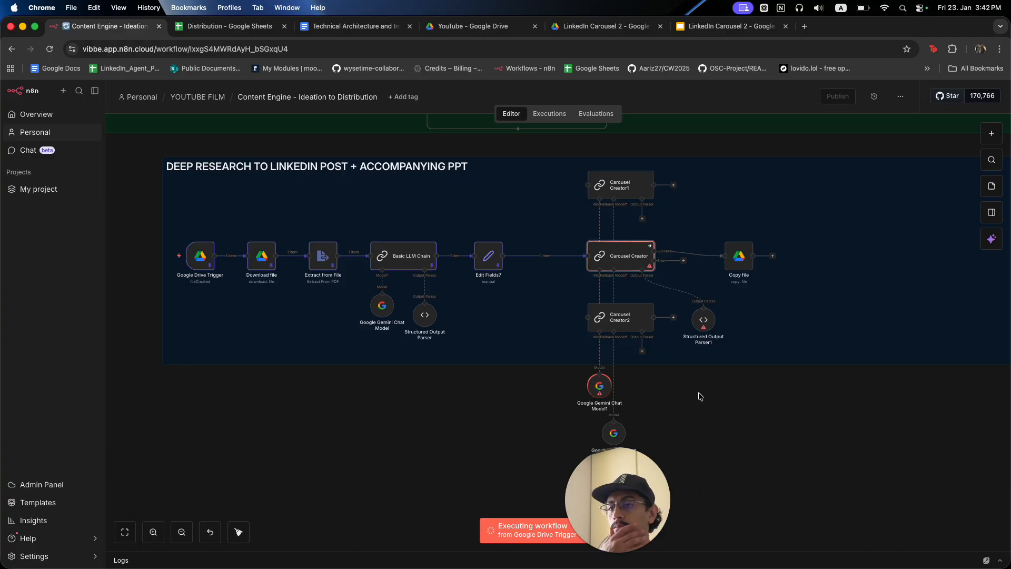
Line Copy file up with the success output and review the generated slide_1_big, slide_1_small and slide_2_body text.
drag(736, 264, 735, 260)
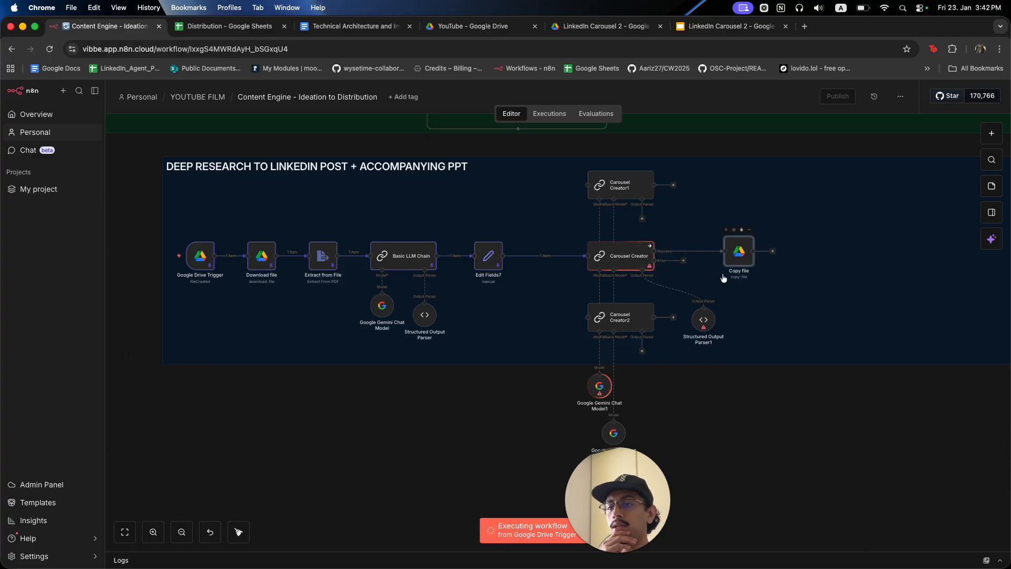
drag(704, 326, 692, 257)
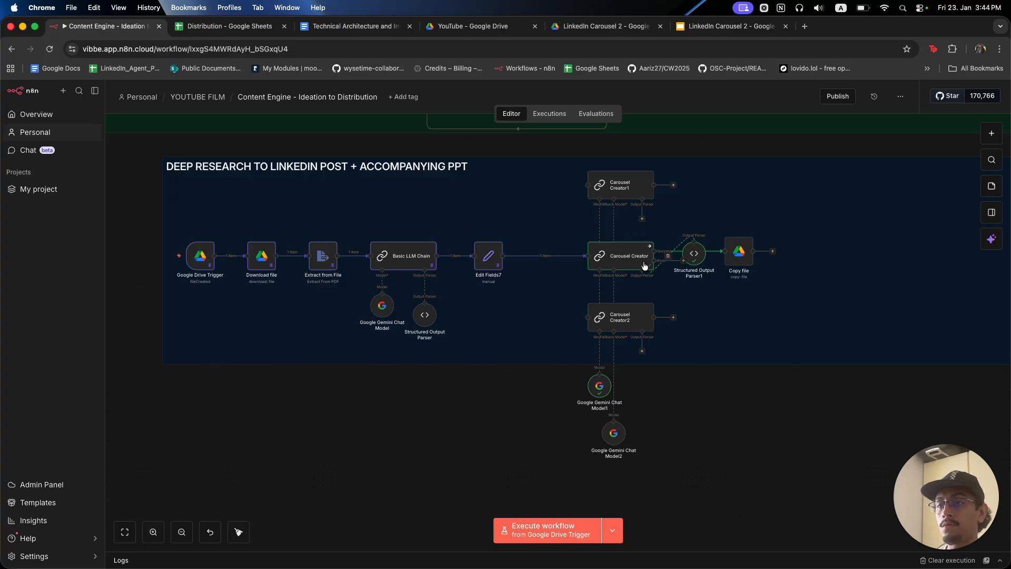
click(626, 266)
double_click(632, 261)
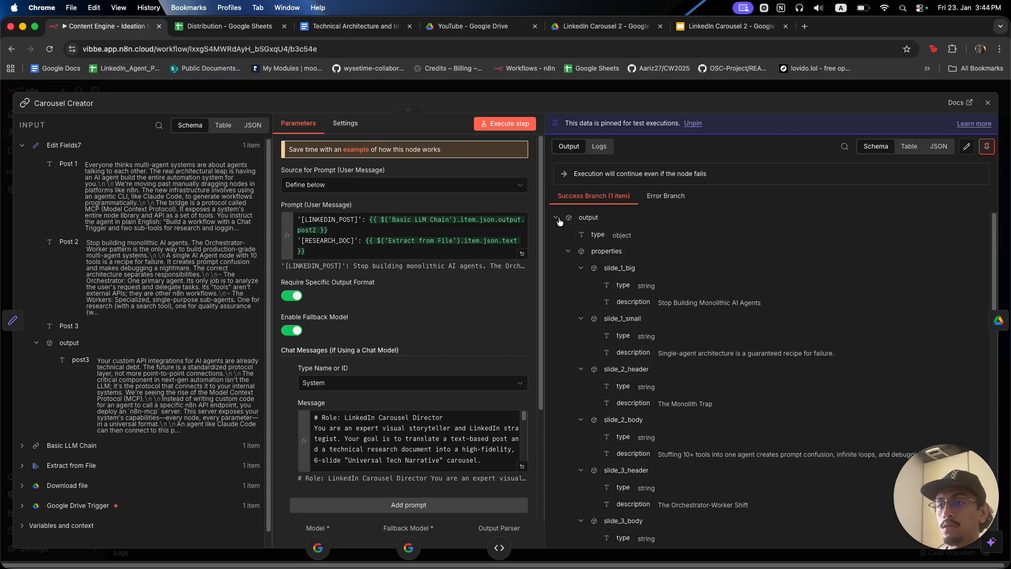
drag(664, 303, 747, 304)
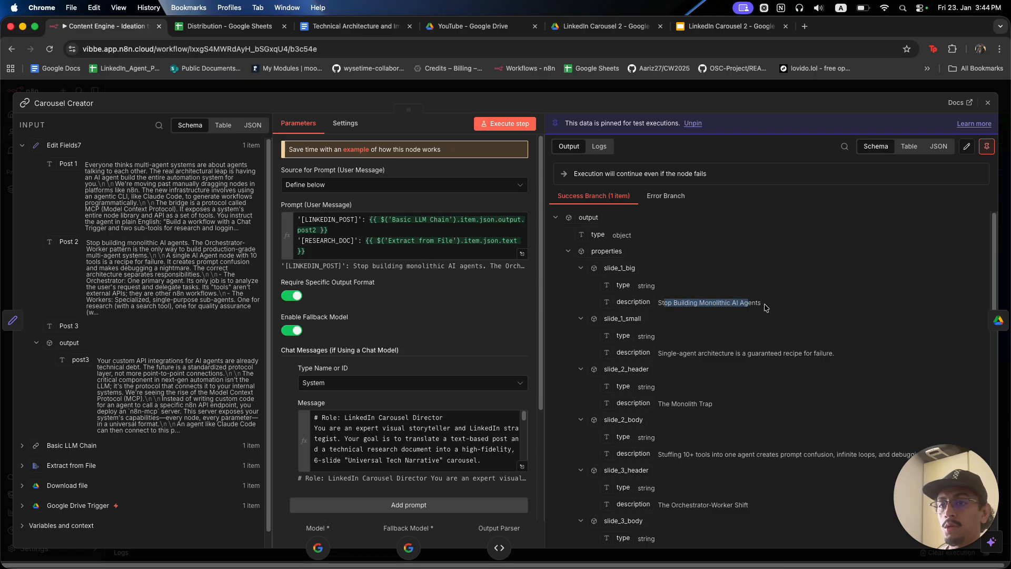
click(765, 308)
drag(678, 356, 824, 357)
click(848, 360)
scroll(773, 371, down, 2)
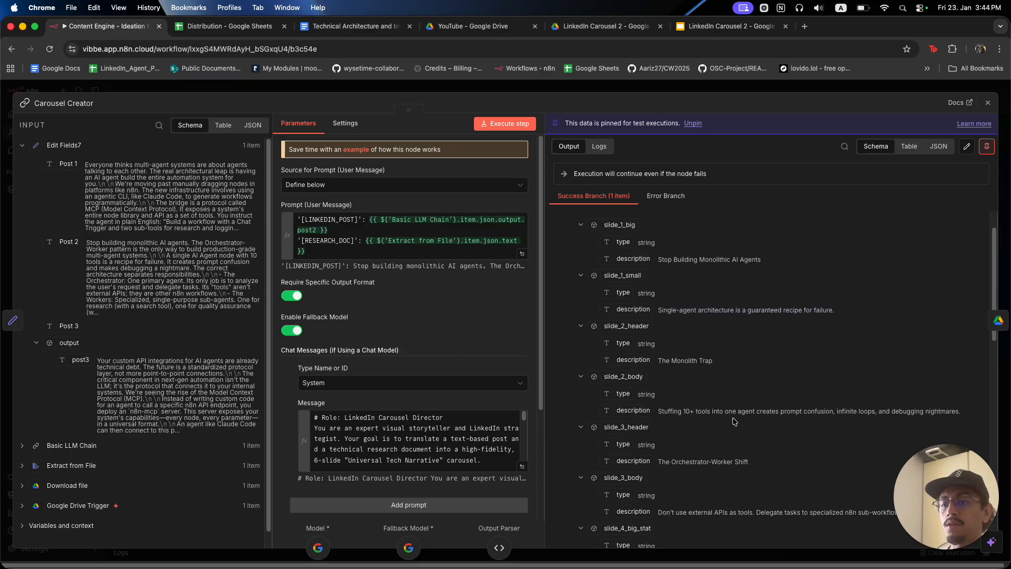
drag(675, 412, 856, 421)
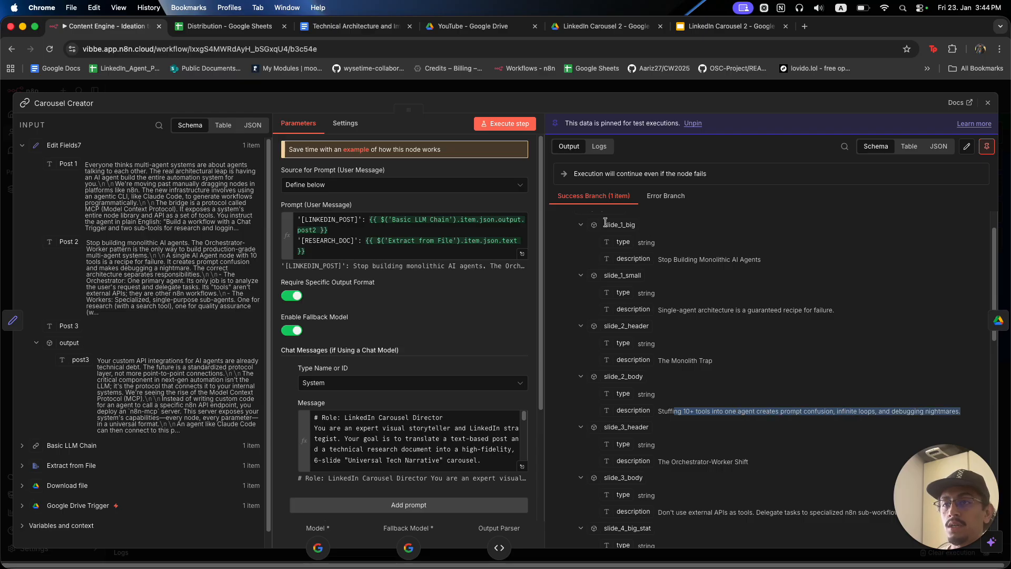
click(661, 93)
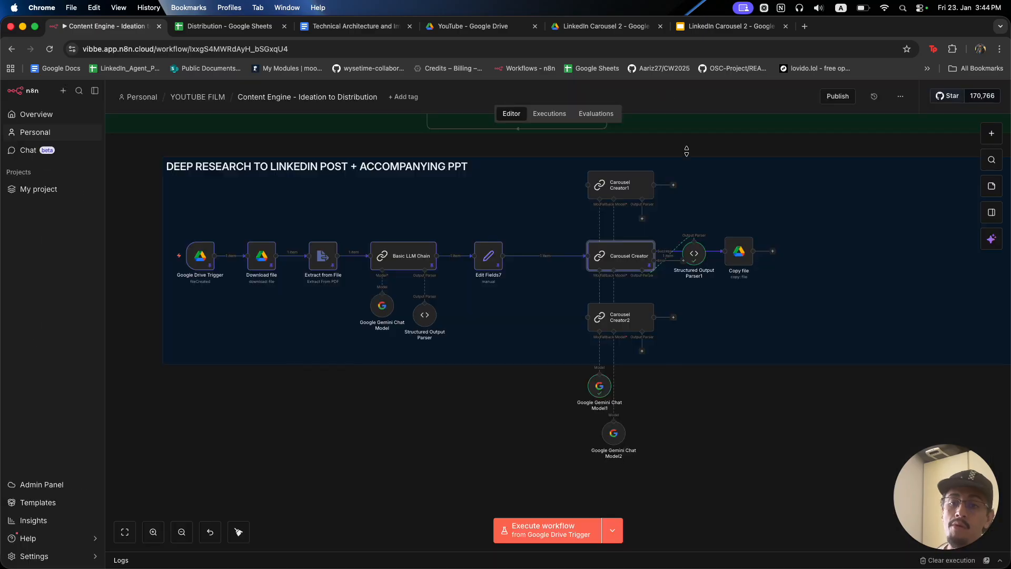
Execute the Copy file step to copy the template as Presentation 1.
double_click(740, 253)
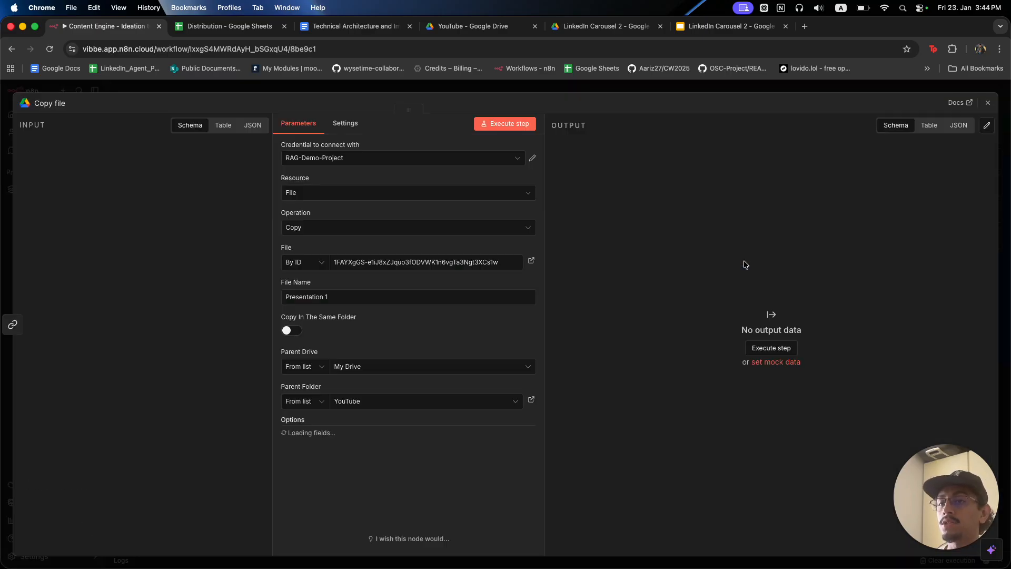
click(506, 124)
click(521, 84)
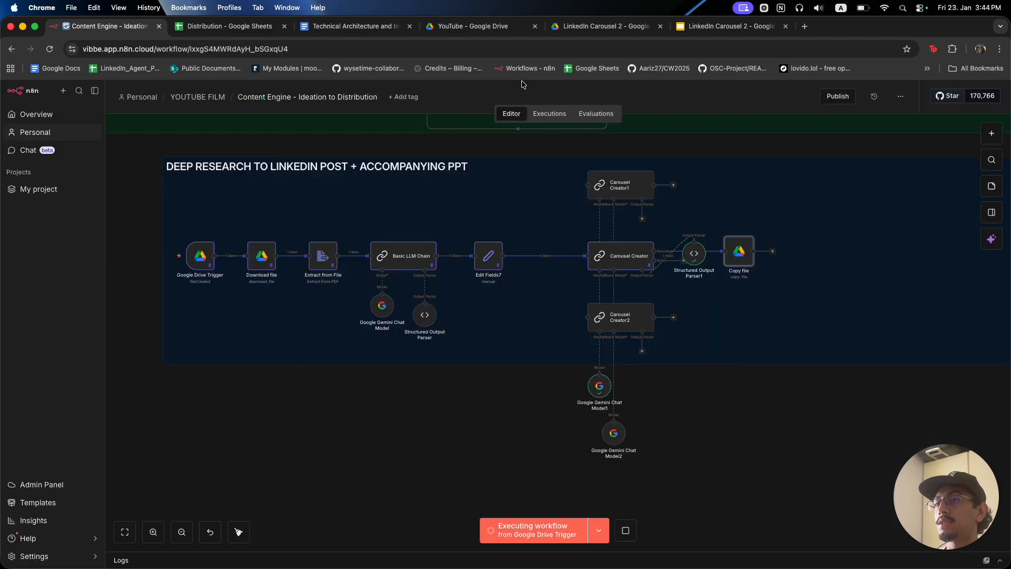
click(476, 30)
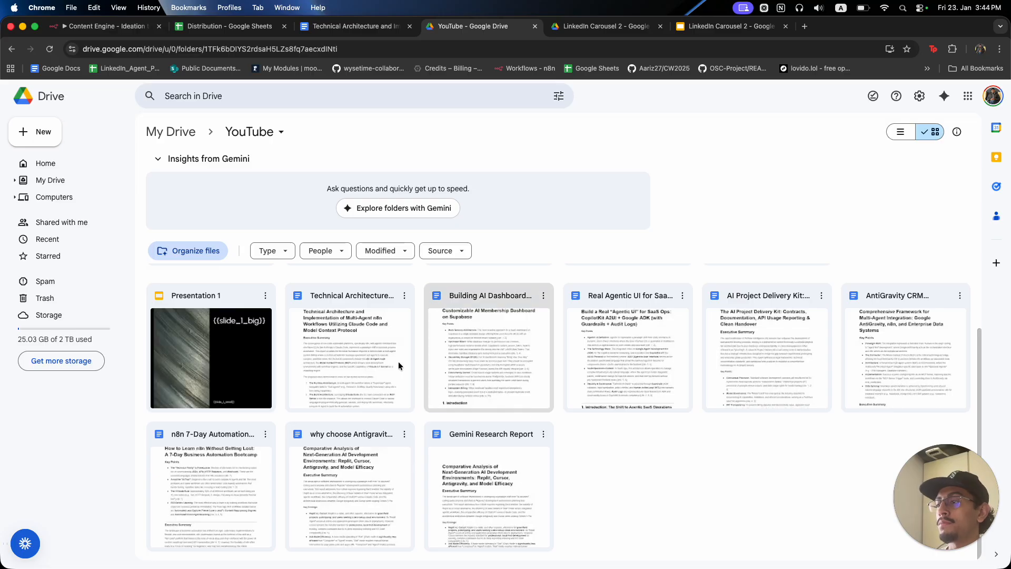
Open Presentation 1 and compare it with LinkedIn Carousel 2, confirming the placeholders are still raw.
double_click(216, 323)
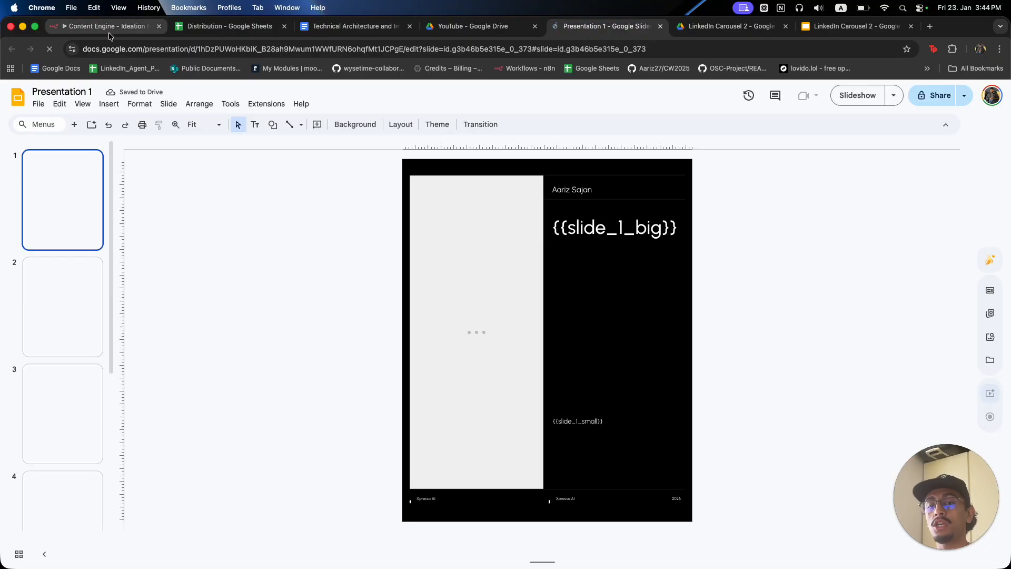
click(109, 32)
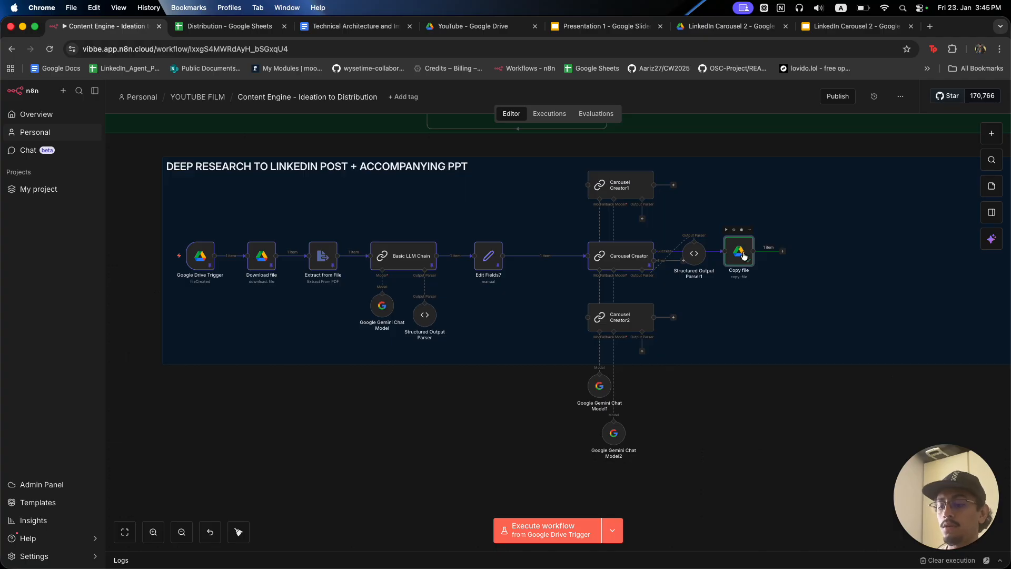
click(859, 32)
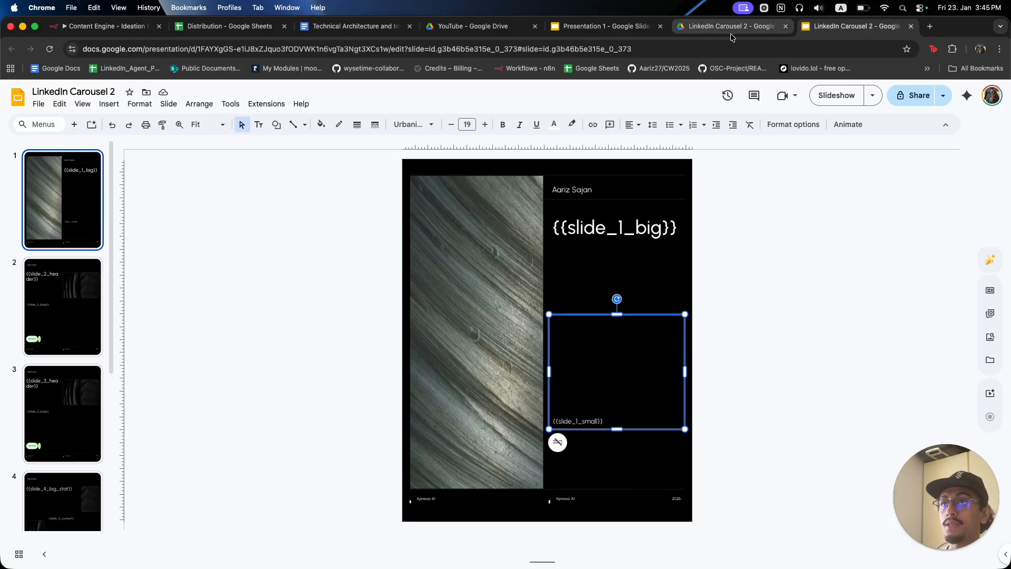
click(474, 26)
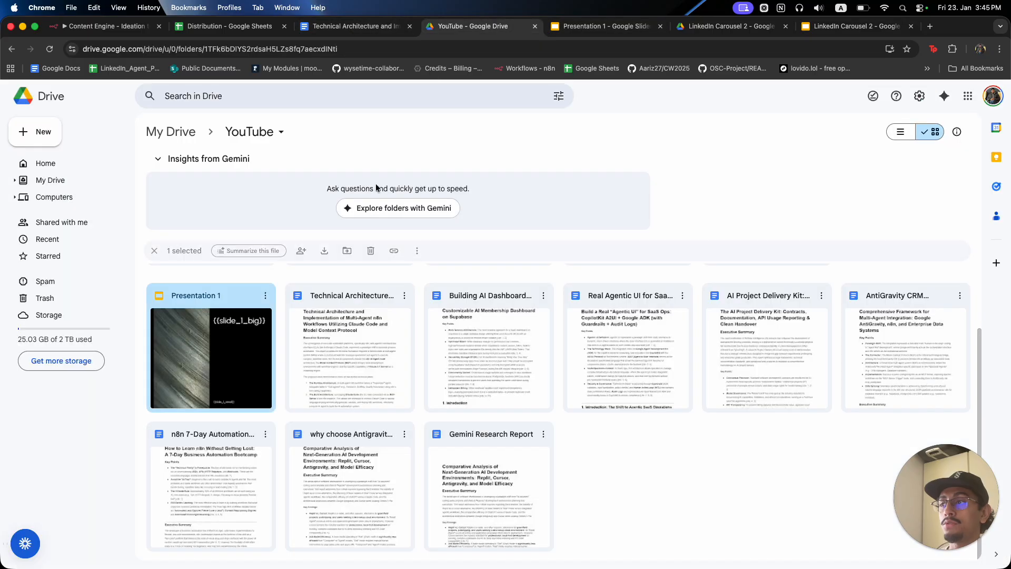
click(591, 26)
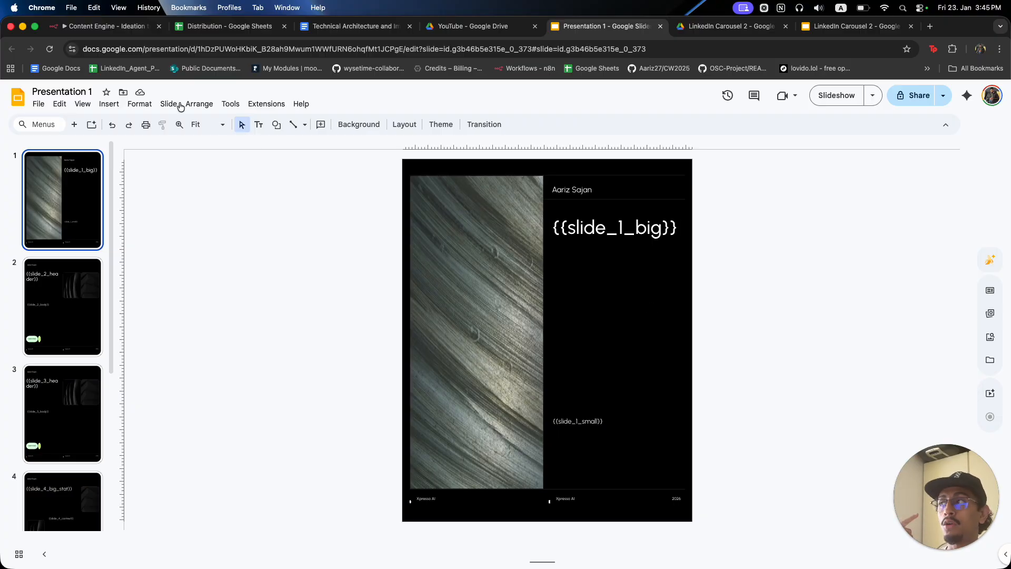
click(115, 29)
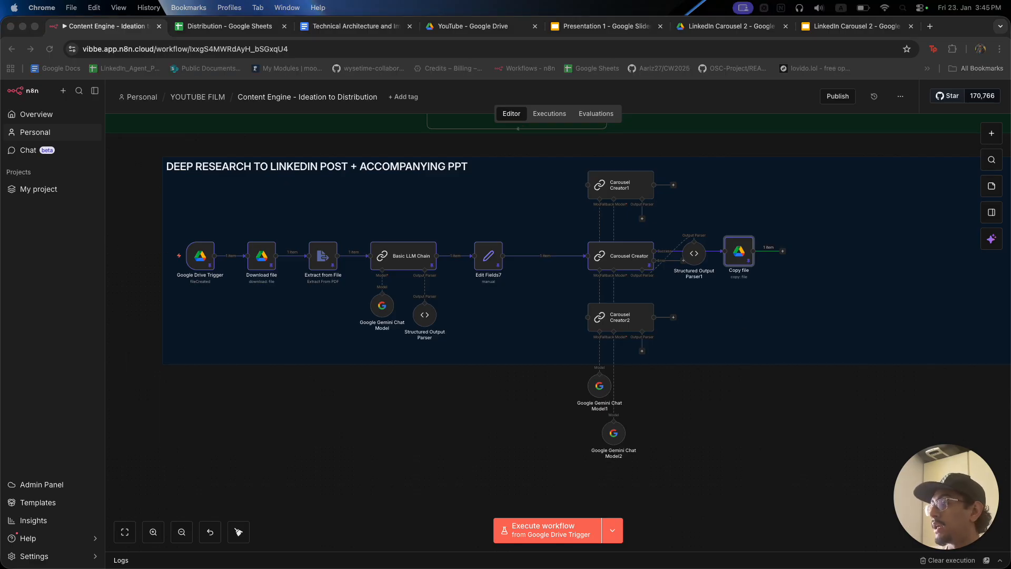
click(783, 252)
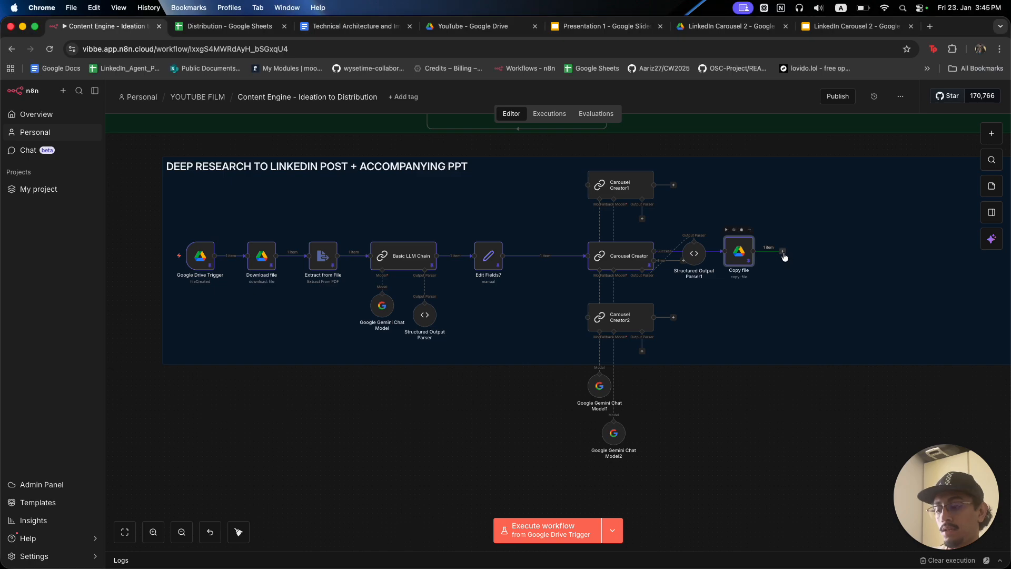
Add a Google Slides 'Replace text in a presentation' step after Copy file.
text(slide)
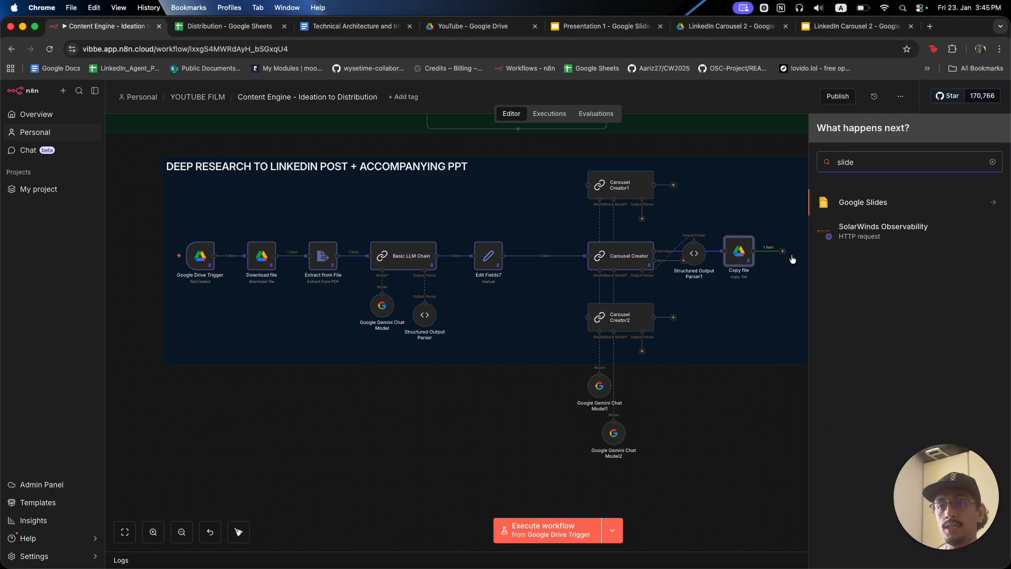
click(862, 203)
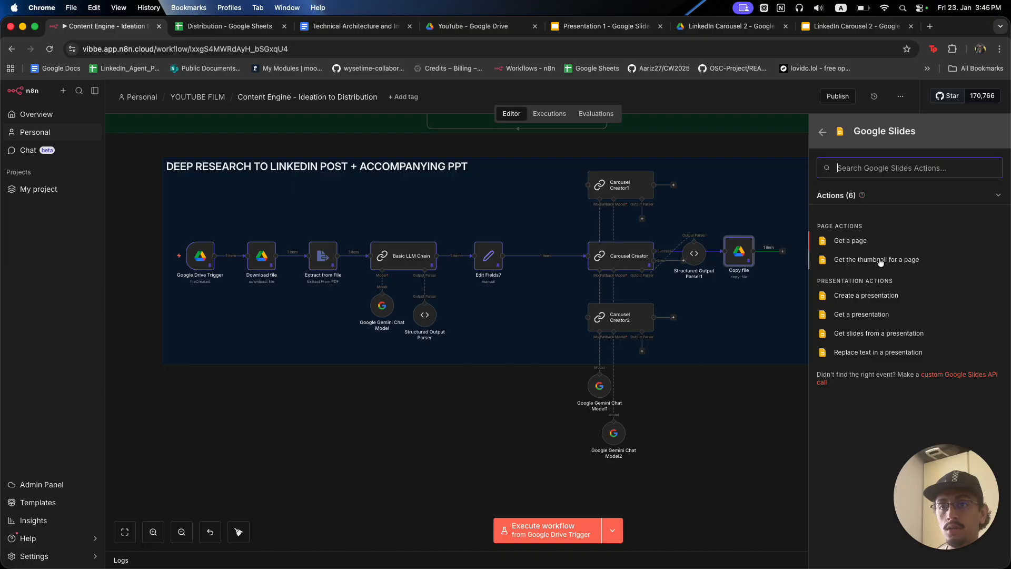
click(883, 353)
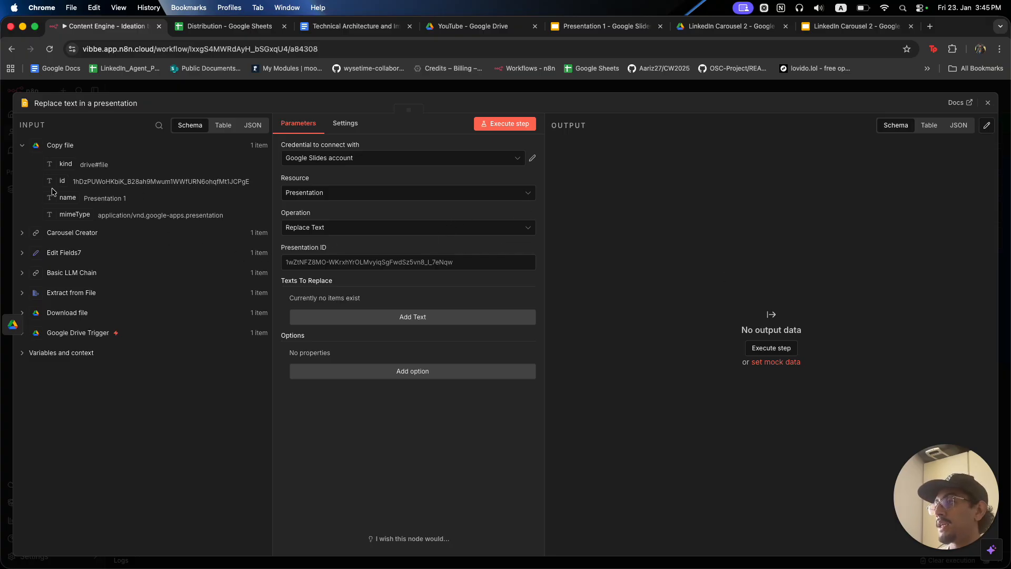
Set Presentation ID to the copied file's {{ $json.id }} and add one text replacement entry.
drag(56, 183, 321, 264)
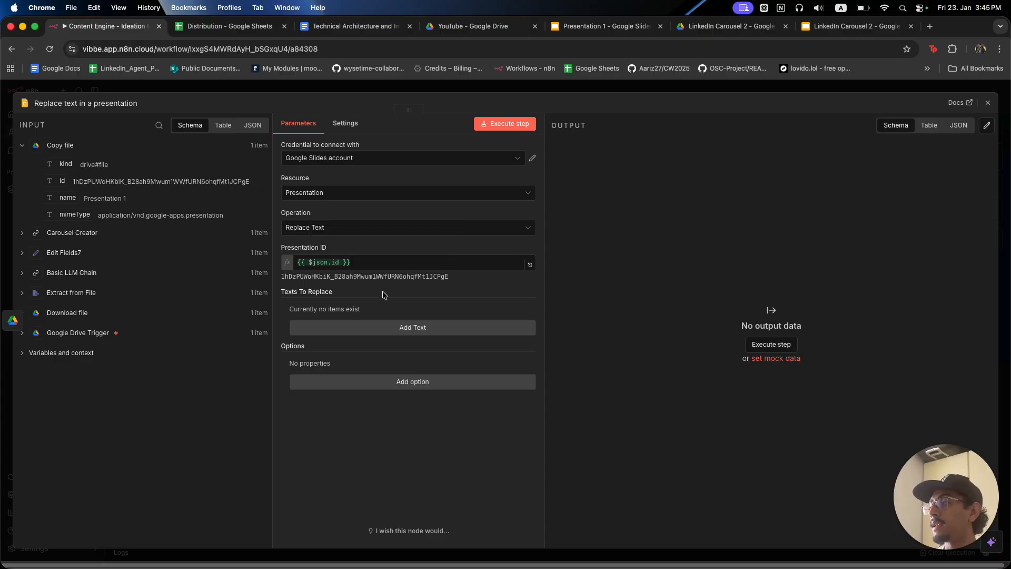
click(388, 326)
click(402, 394)
click(612, 27)
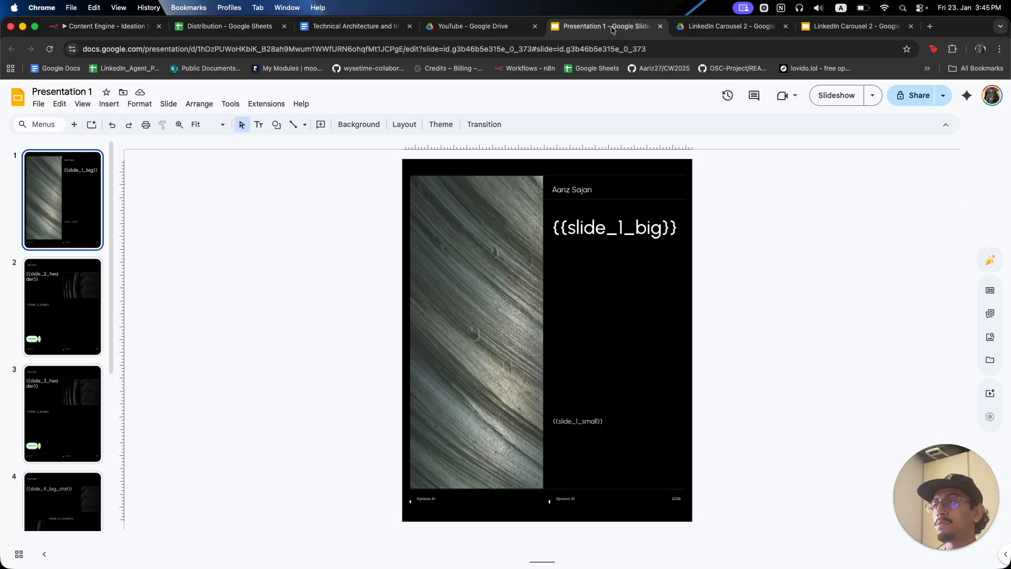
right_click(141, 29)
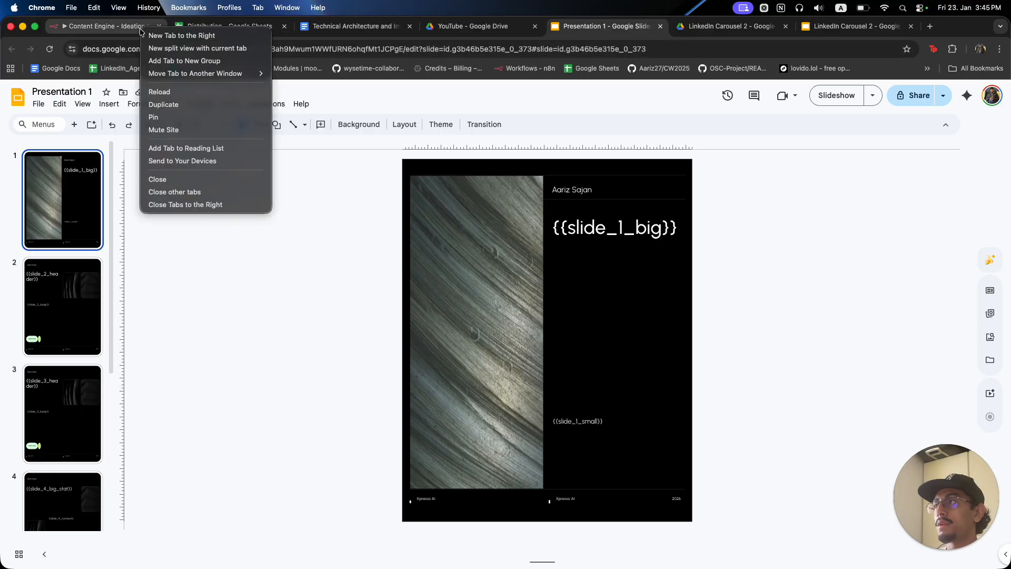
With Presentation 1 alongside, put {{slide_1_big}} into Search For as a fixed value.
click(170, 48)
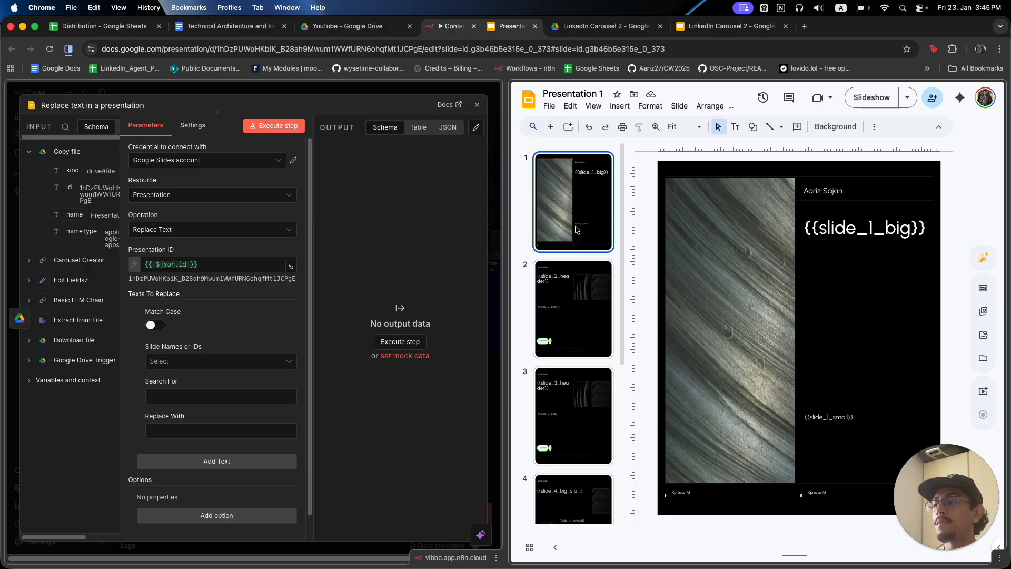
click(222, 384)
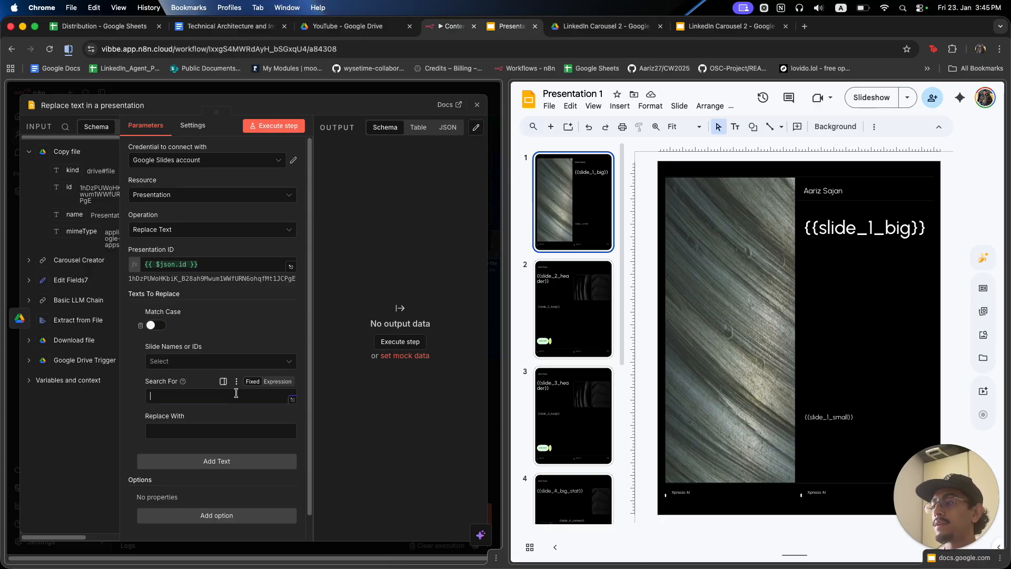
triple_click(855, 223)
key(cmd+c)
click(223, 387)
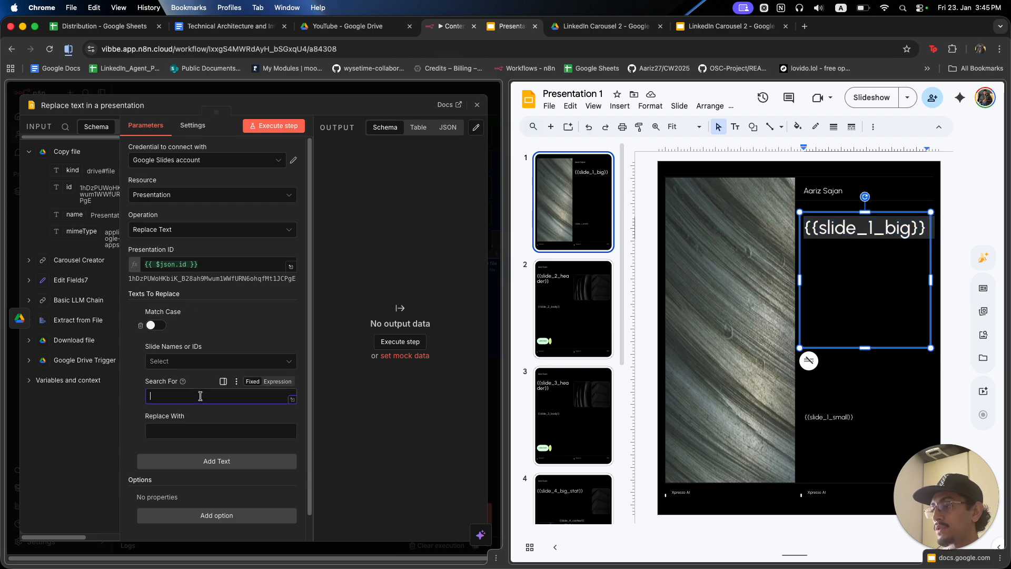
key(cmd+v)
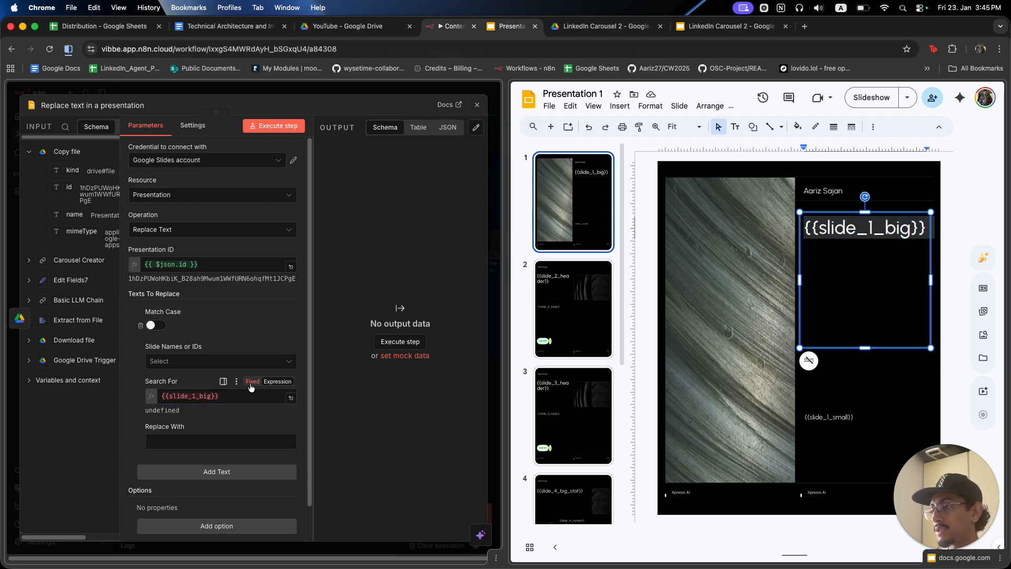
click(253, 382)
Map Carousel Creator's slide_1_big description into Replace With, then add a second replacement entry.
click(228, 432)
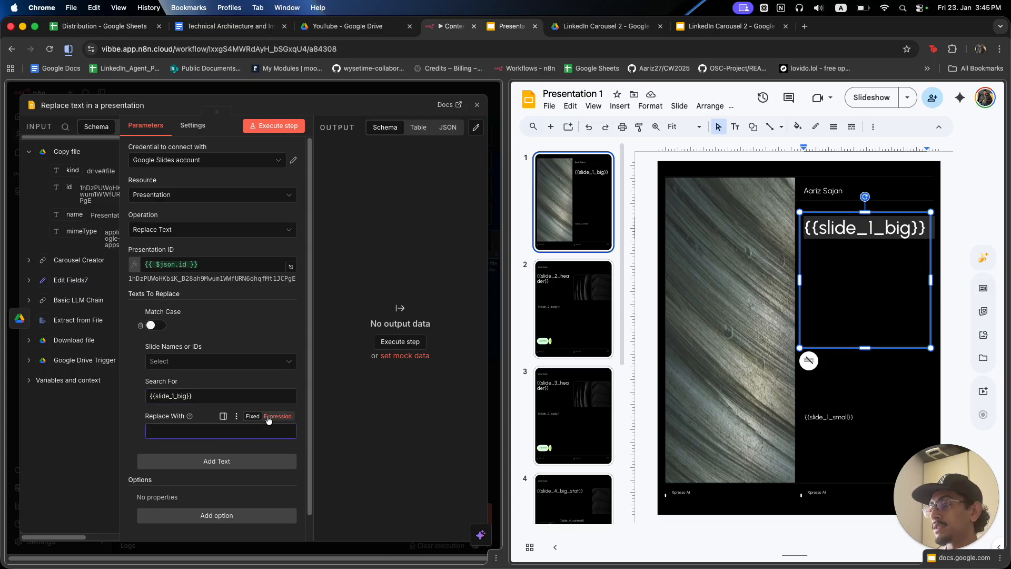
click(29, 262)
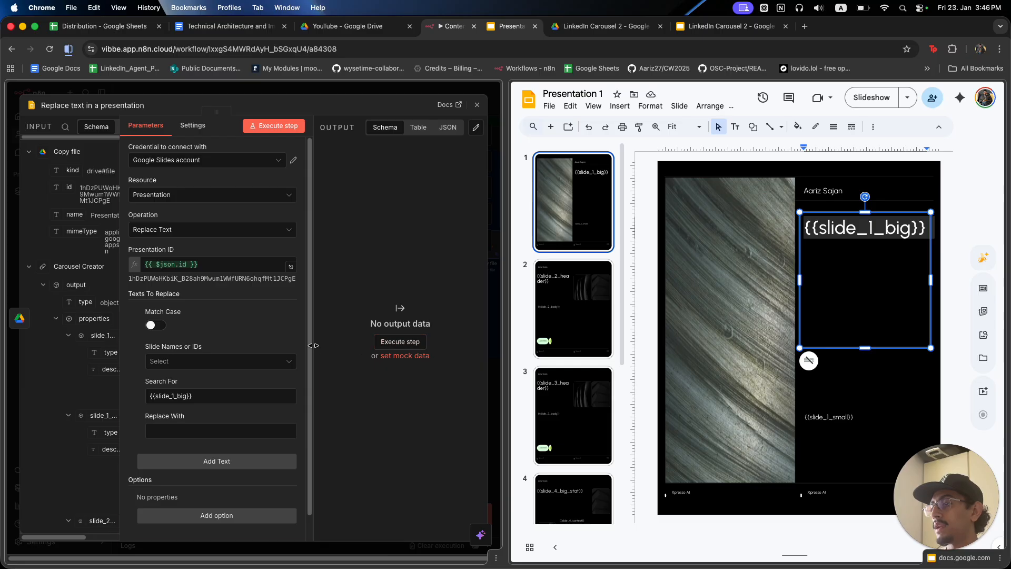
drag(314, 350, 421, 350)
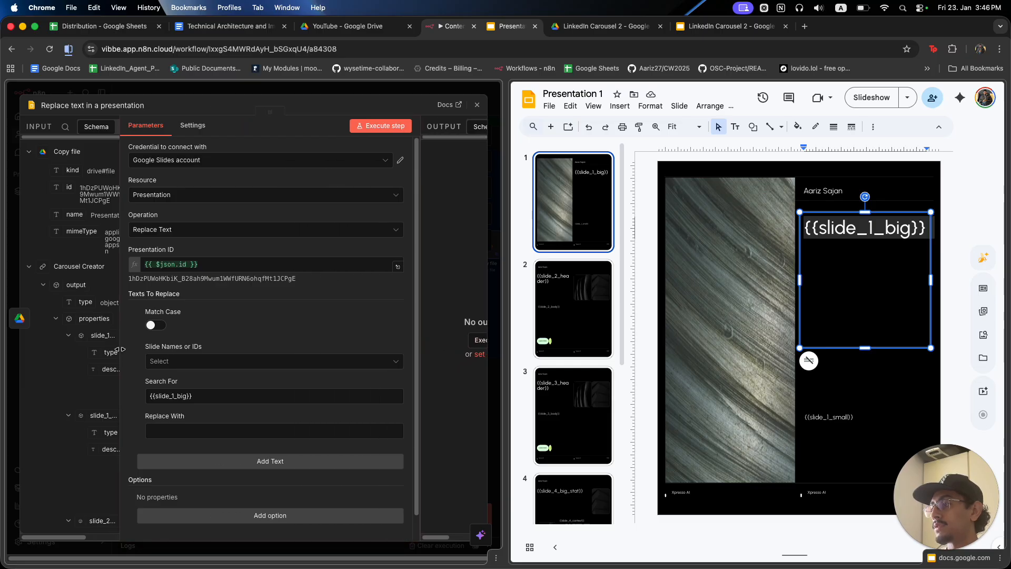
drag(120, 349, 227, 350)
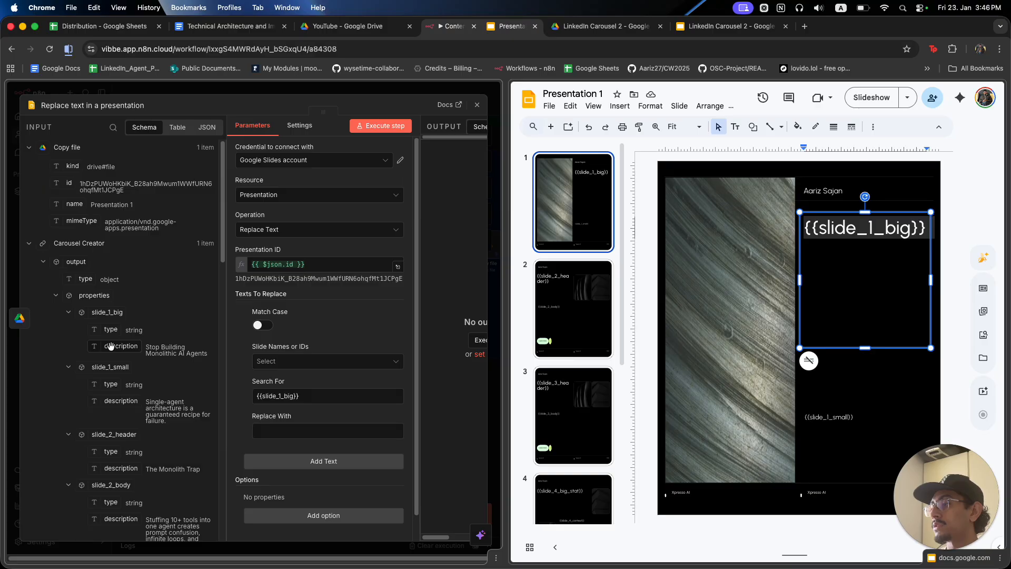
drag(111, 346, 276, 428)
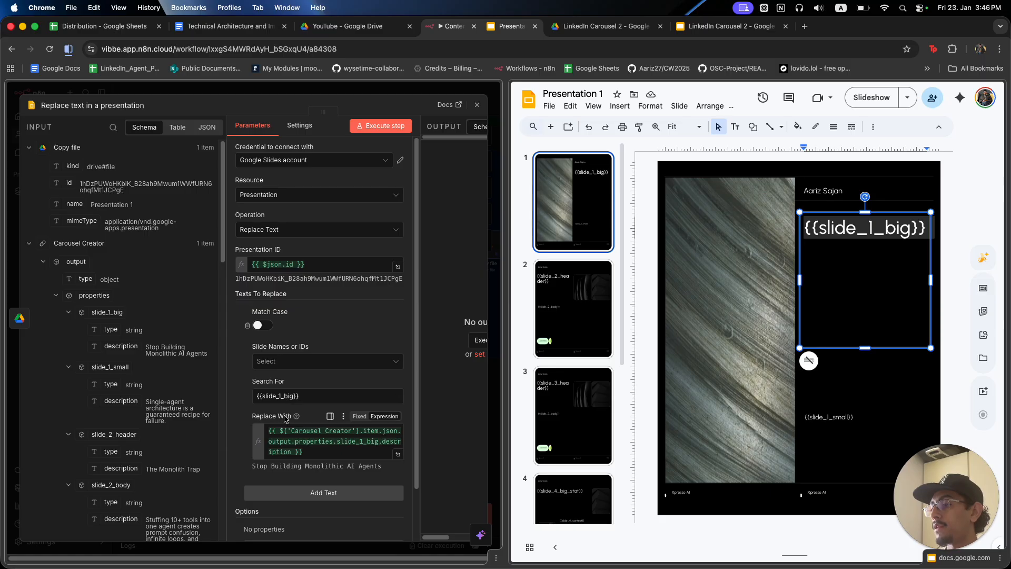
scroll(285, 418, down, 3)
click(298, 435)
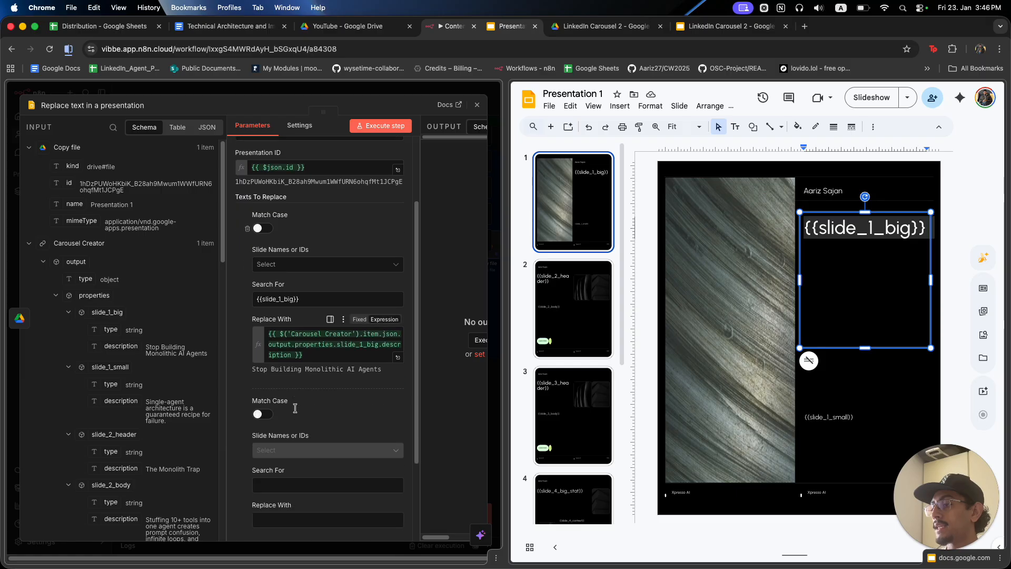
Map {{slide_1_small}} to its Carousel Creator description in a text replacement.
scroll(295, 408, down, 1)
double_click(828, 418)
triple_click(829, 418)
click(320, 454)
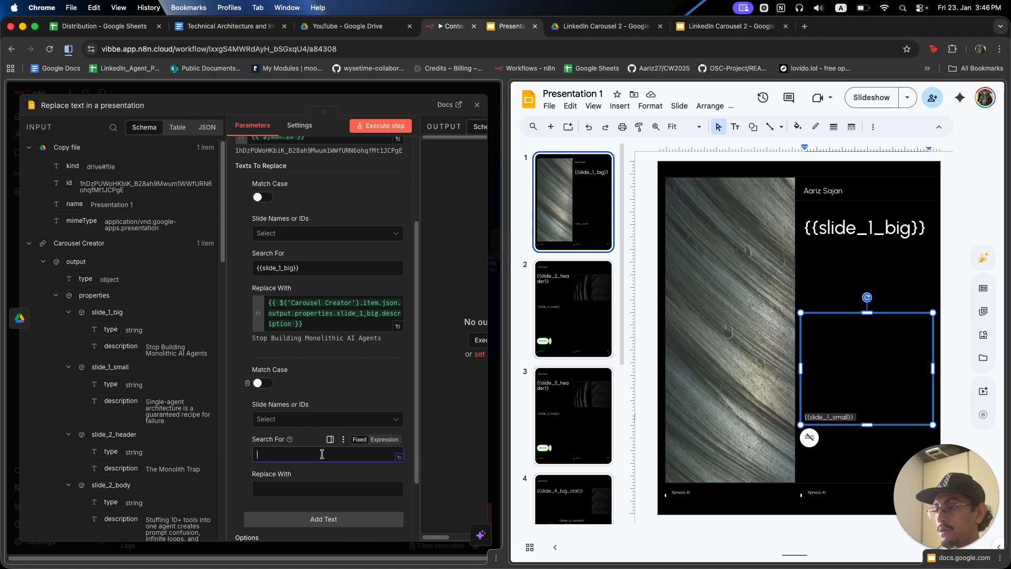
key(super+v)
click(302, 271)
click(296, 492)
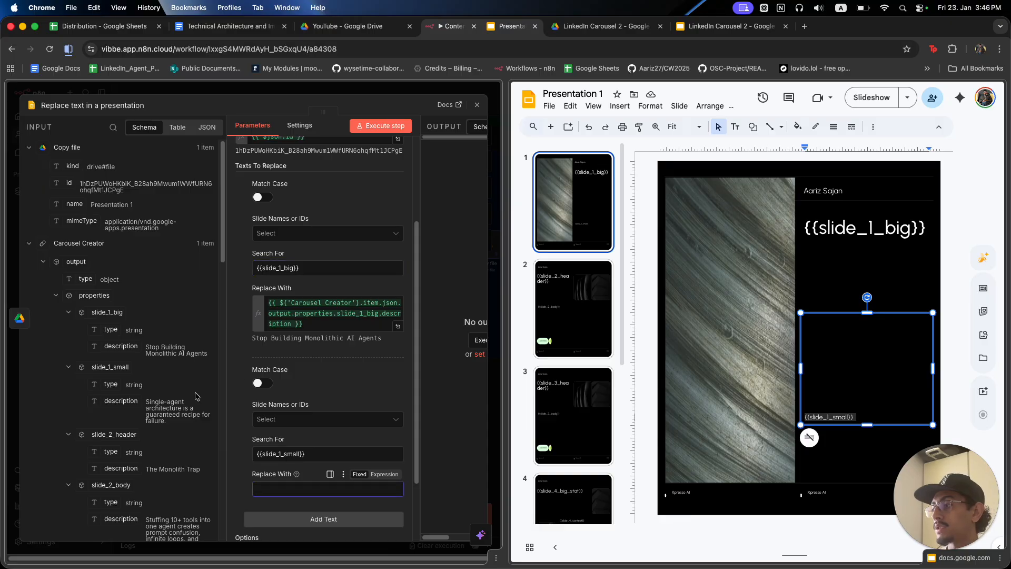
scroll(196, 396, down, 1)
drag(121, 388, 274, 489)
scroll(287, 385, down, 1)
Add a replacement swapping {{slide_2_header}} for slide_2_header's Carousel Creator description.
click(323, 444)
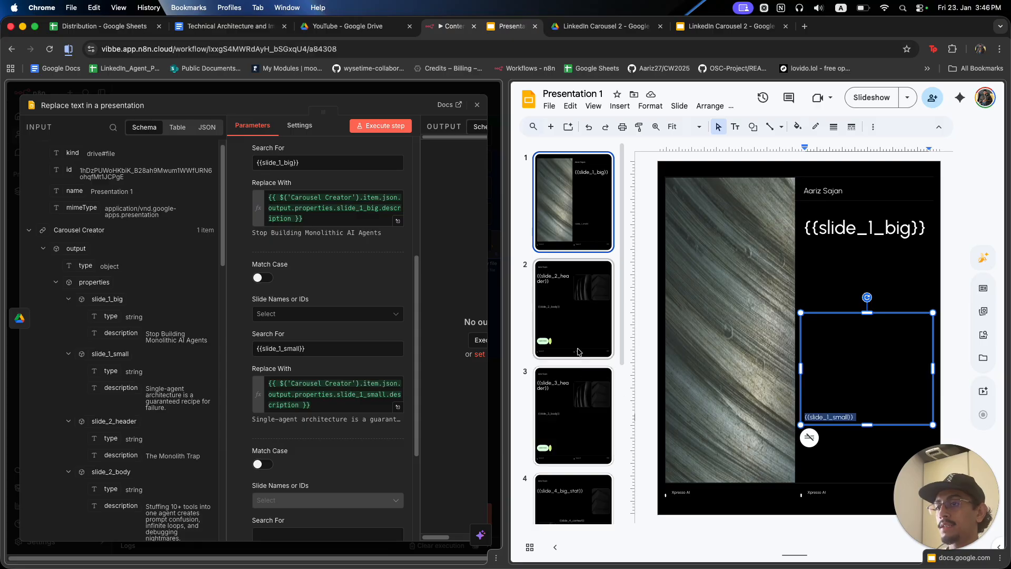
click(579, 351)
scroll(196, 401, down, 3)
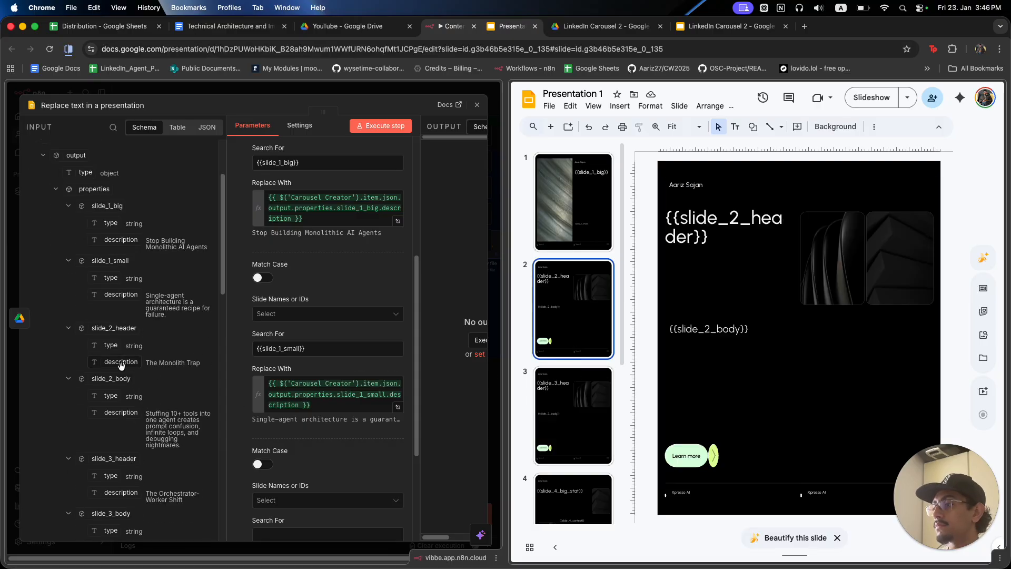
scroll(316, 369, down, 5)
drag(121, 362, 276, 406)
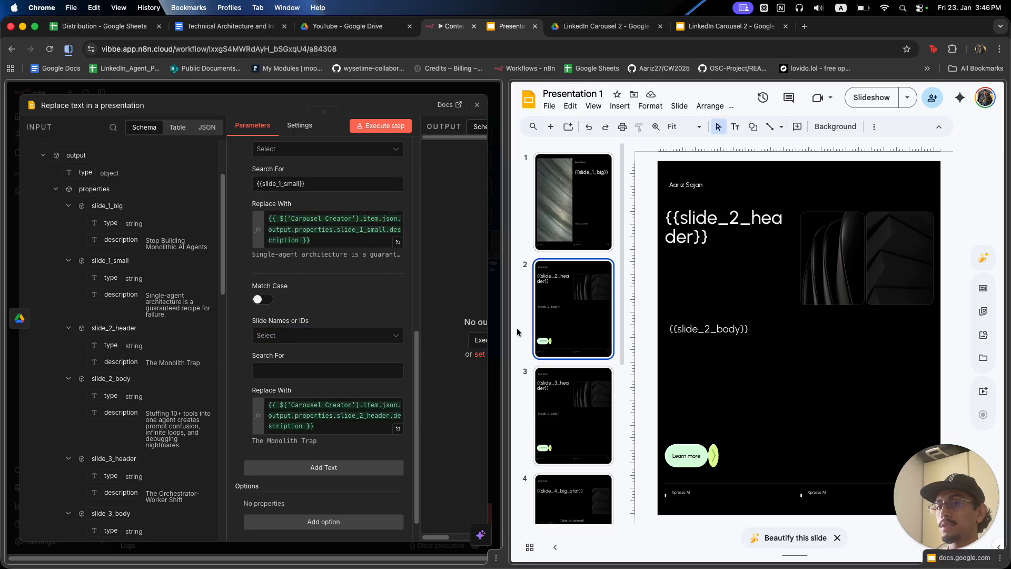
click(304, 369)
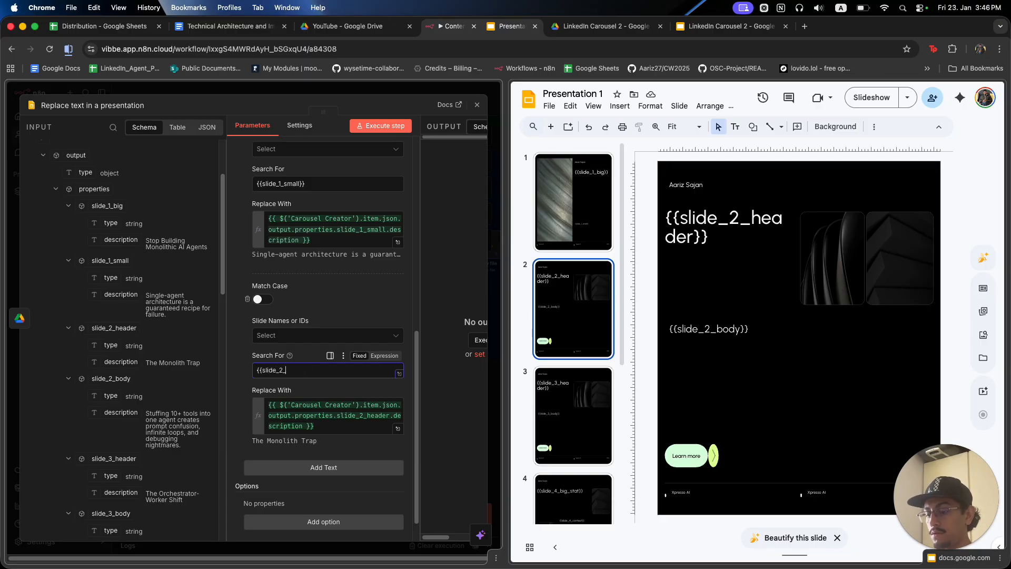
text({{slide_2_header}})
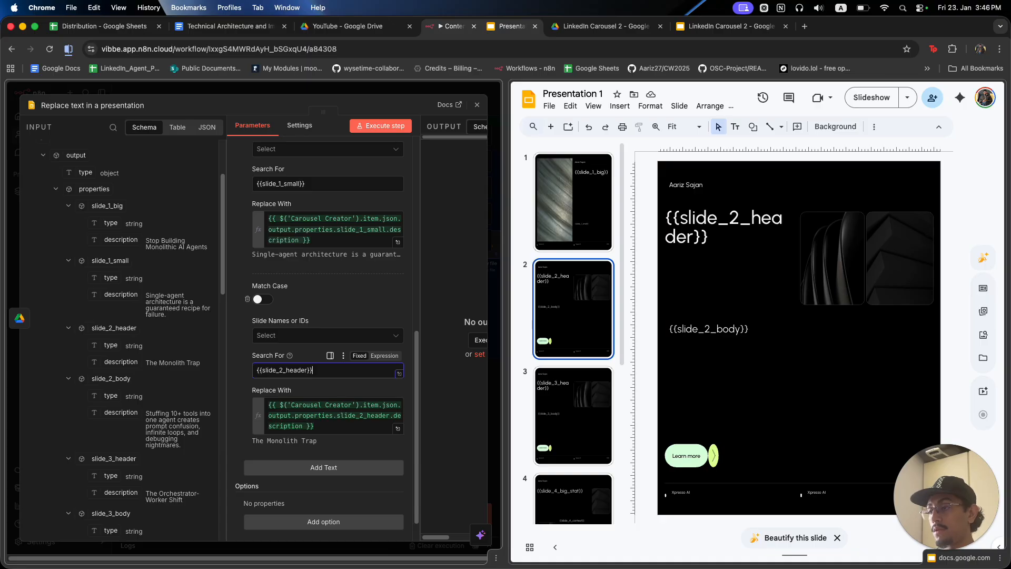
scroll(316, 407, down, 2)
Add a replacement swapping {{slide_2_body}} for slide_2_body's Carousel Creator description.
click(323, 435)
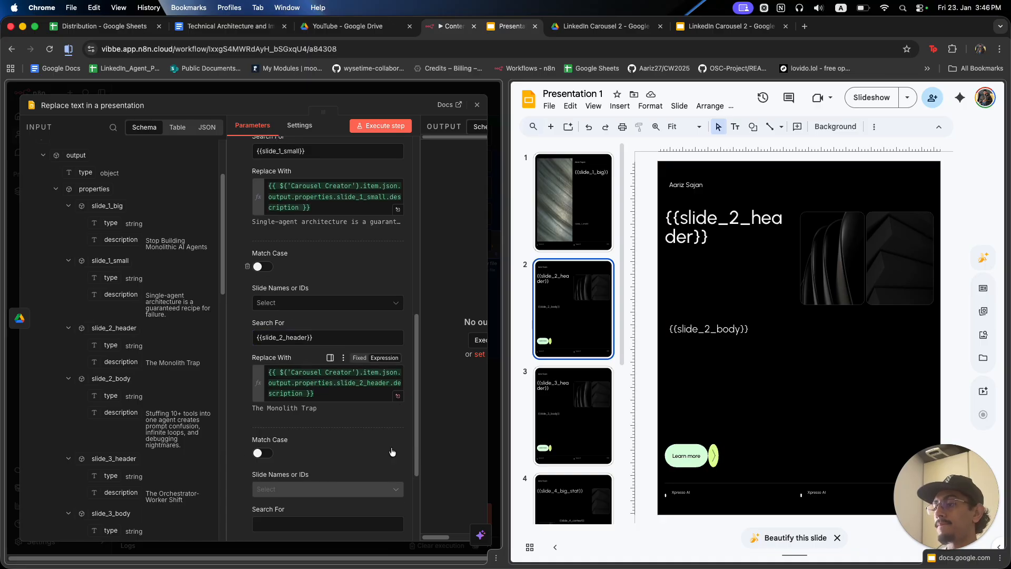
scroll(324, 435, down, 3)
drag(742, 329, 675, 334)
click(338, 448)
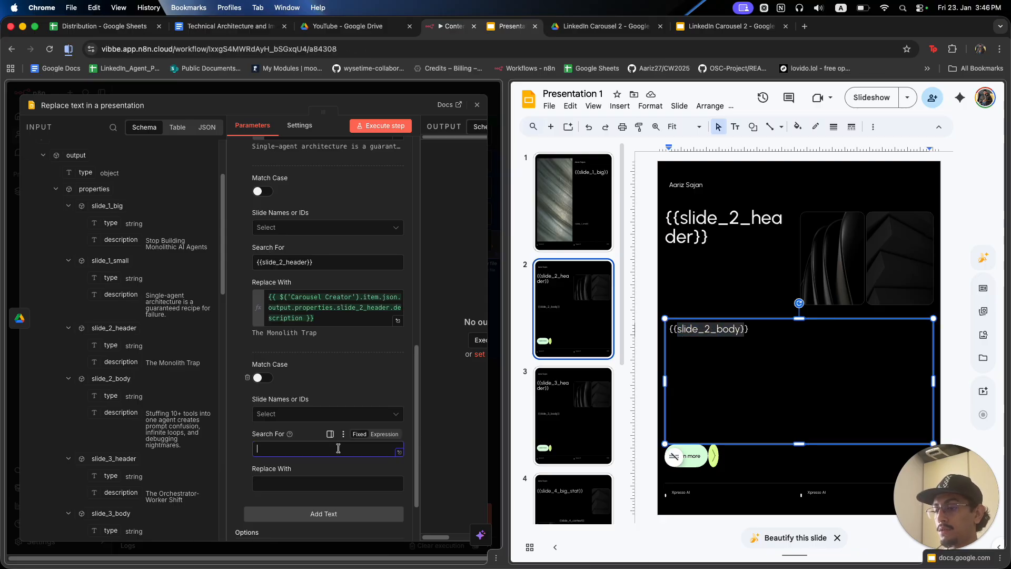
text({{)
key(cmd+v)
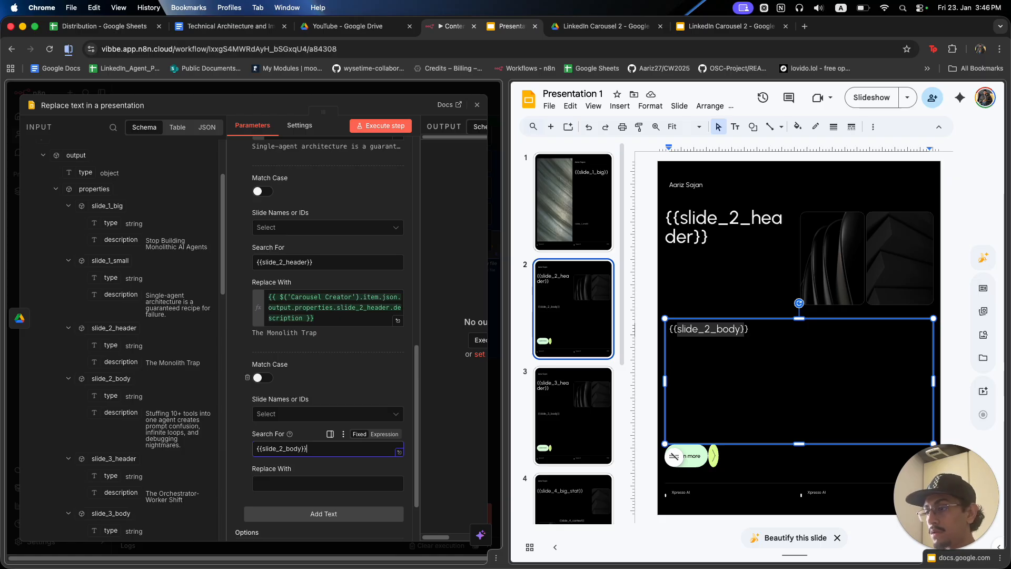
drag(121, 413, 290, 475)
drag(114, 416, 285, 478)
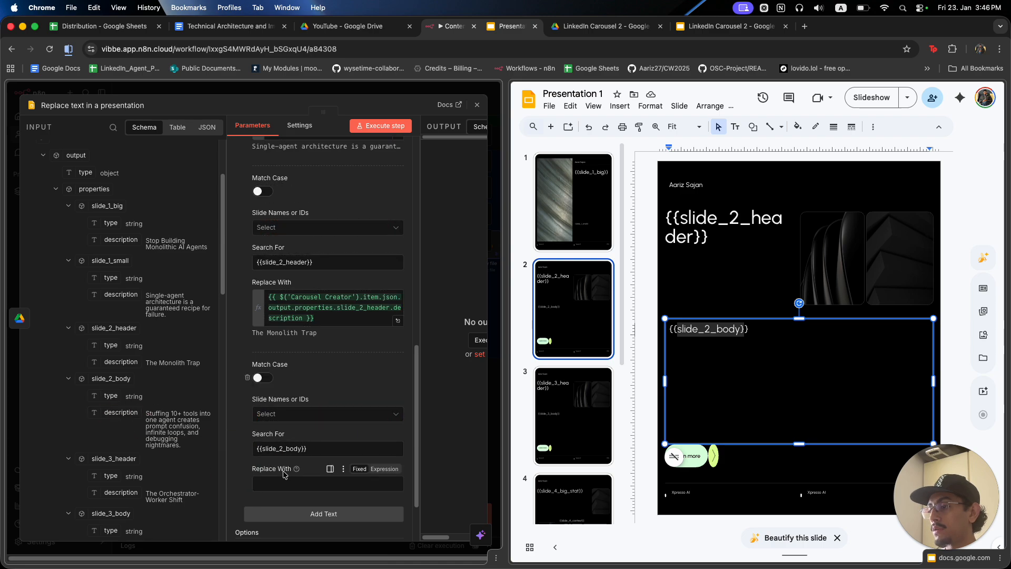
drag(121, 414, 287, 483)
scroll(295, 448, down, 3)
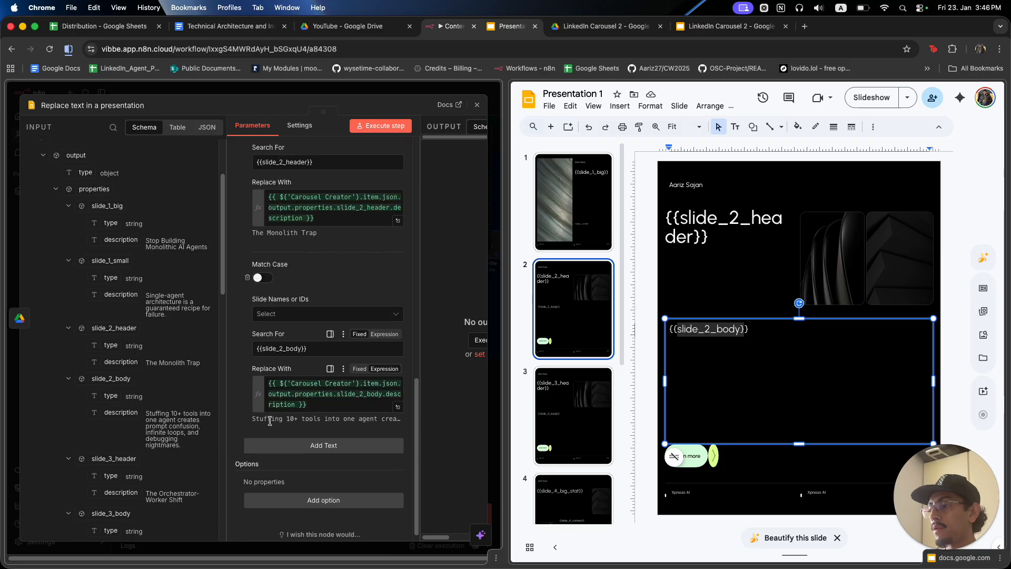
Add another empty replacement entry and bring up slide 3 of the presentation.
click(299, 427)
scroll(298, 424, down, 2)
click(596, 397)
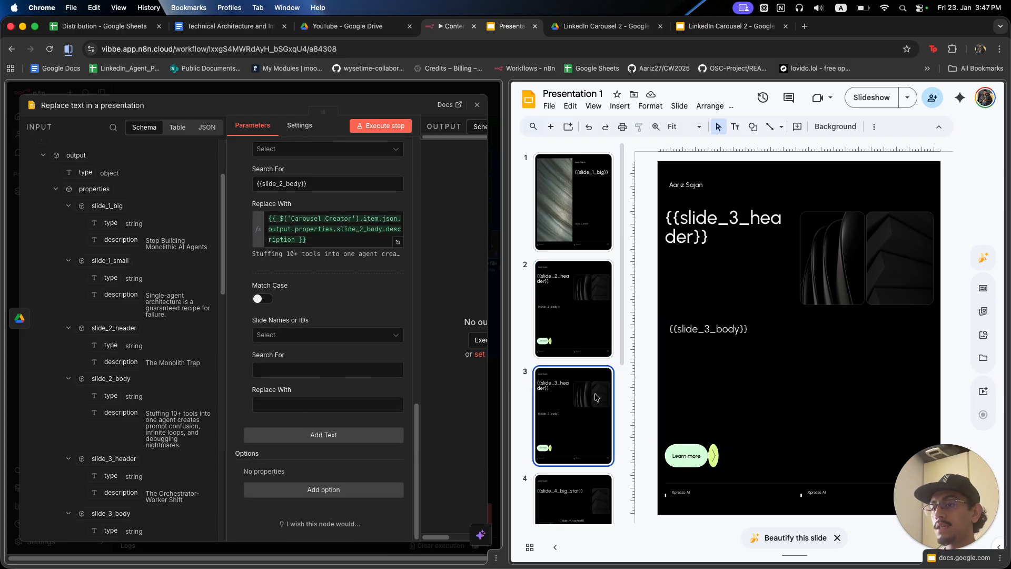
Map {{slide_3_header}} to slide_3_header's Carousel Creator description.
click(680, 224)
triple_click(679, 224)
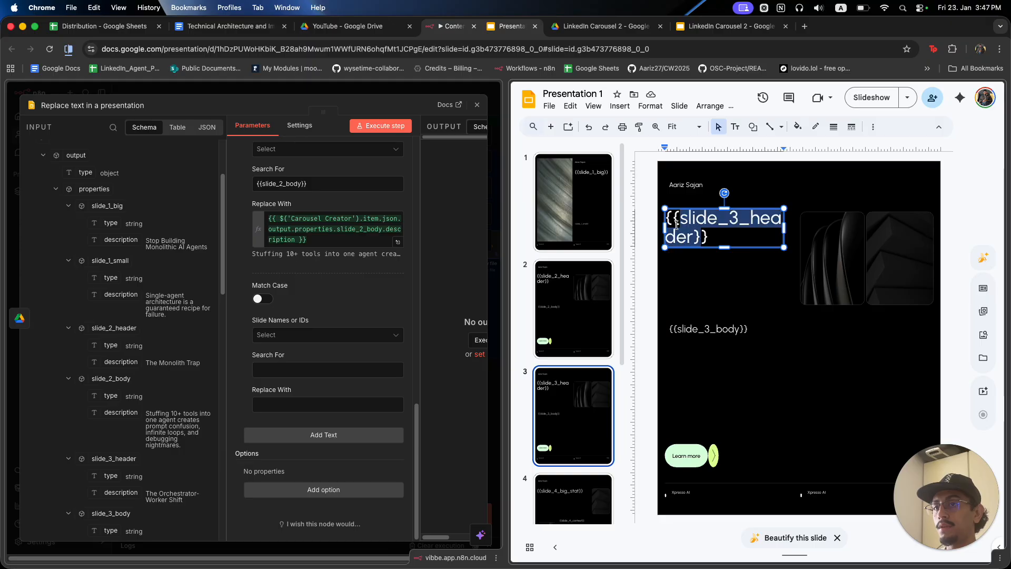
click(313, 369)
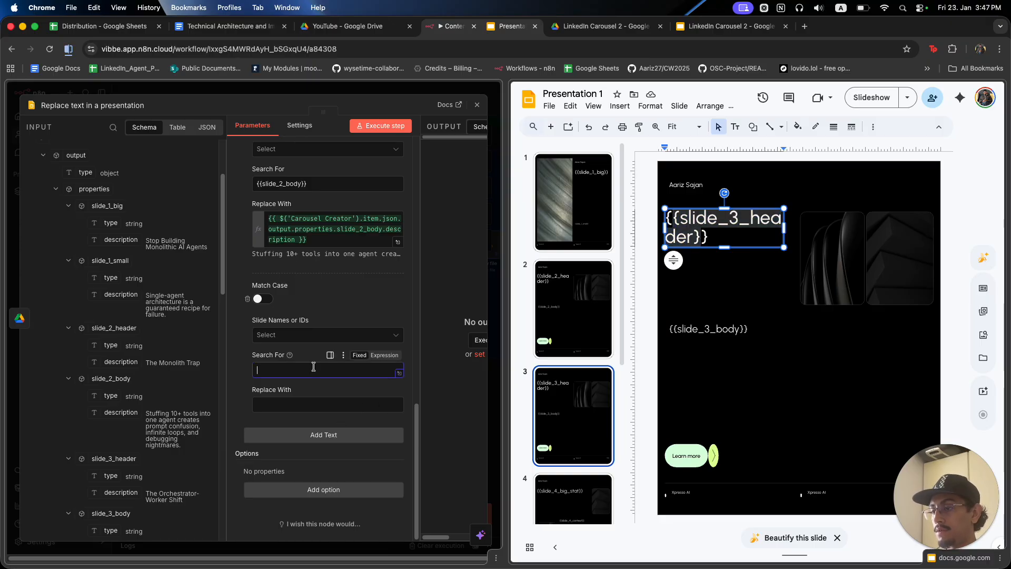
text({{slide_3_header}})
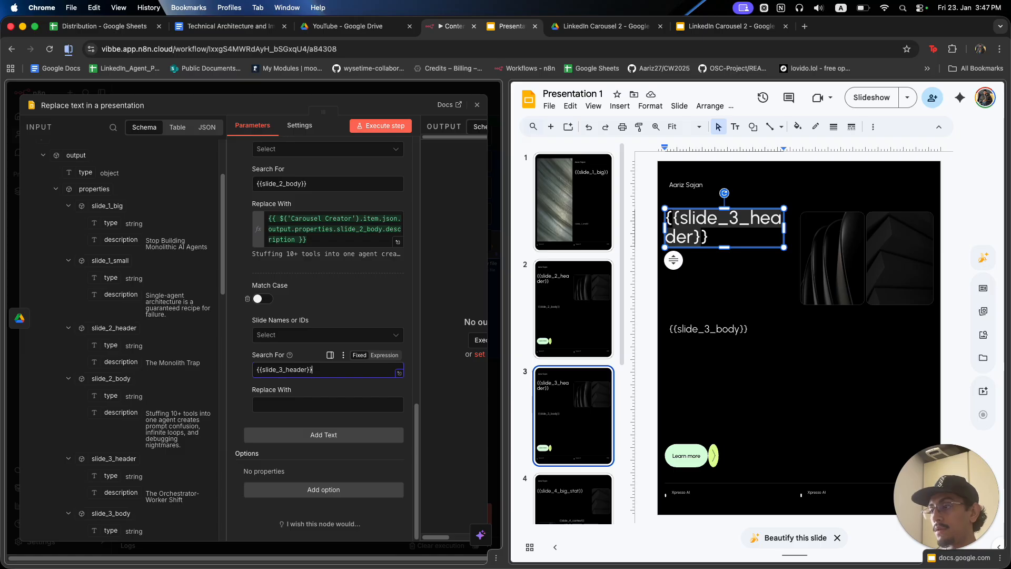
scroll(118, 445, down, 2)
drag(120, 438, 274, 407)
Map {{slide_3_body}} to its description, add an empty entry, and show slide 4.
scroll(315, 465, down, 4)
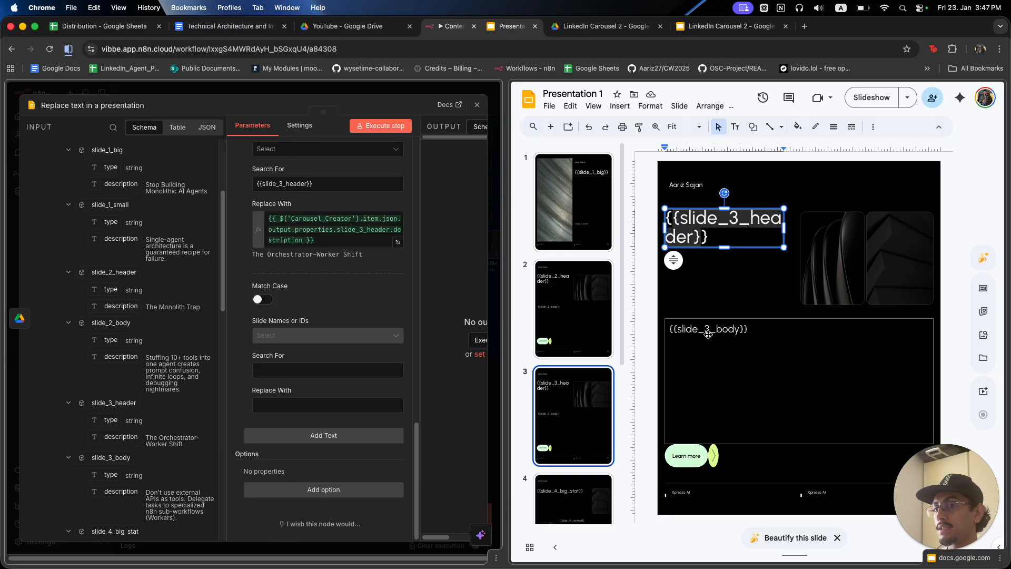
drag(745, 328, 673, 335)
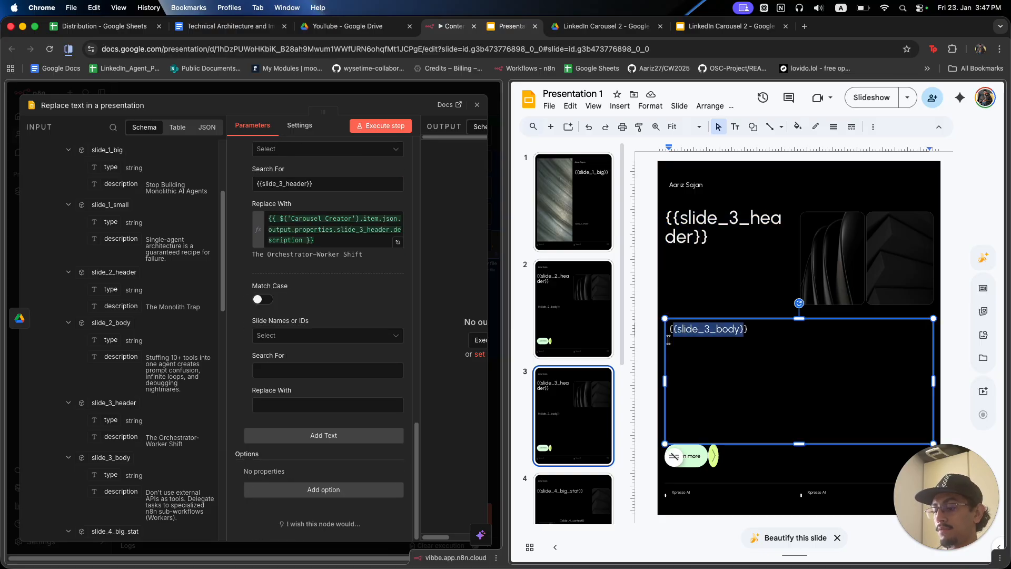
click(284, 373)
text({{slide_3_body}})
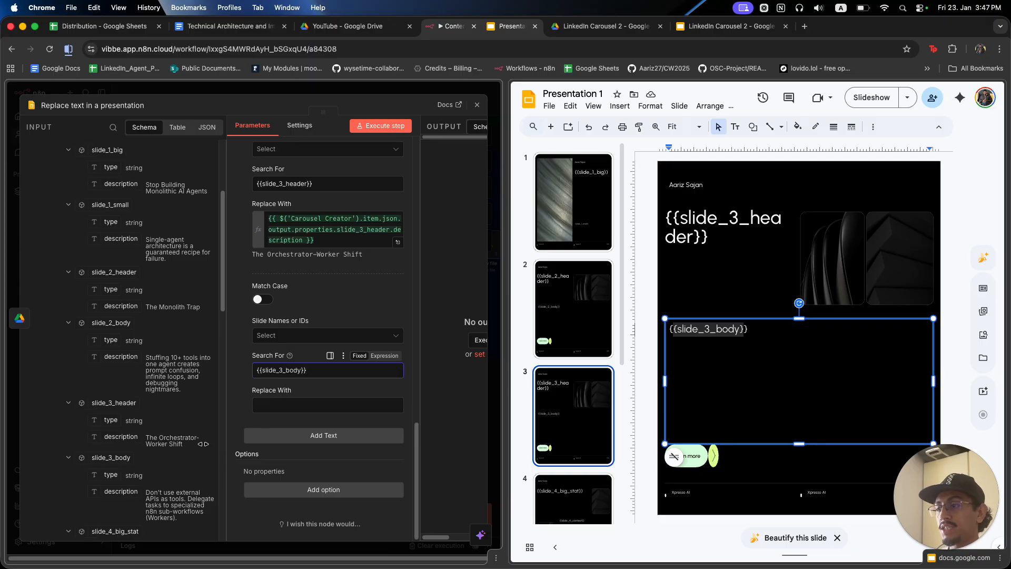
scroll(114, 432, down, 3)
drag(117, 418, 265, 410)
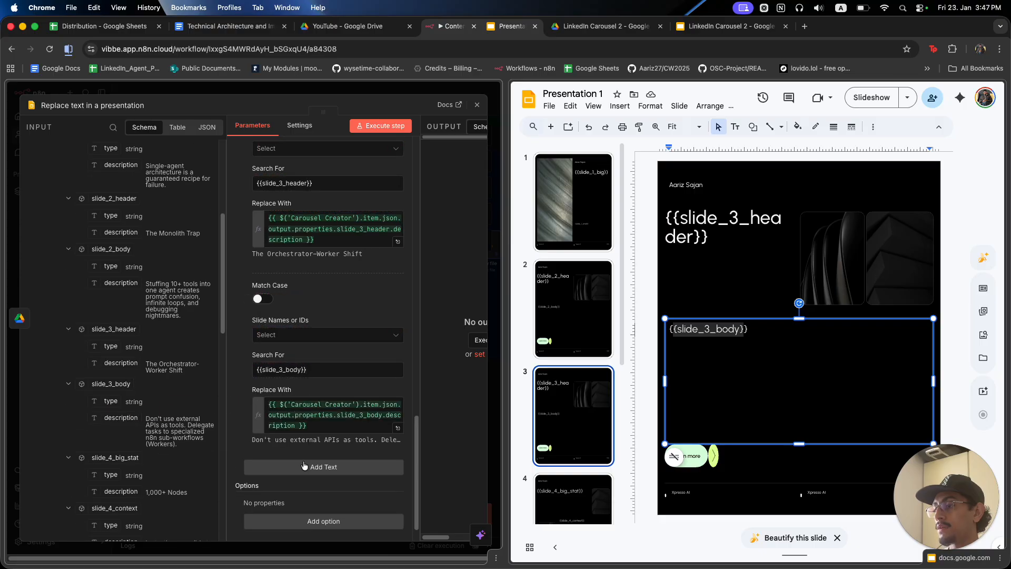
click(323, 467)
scroll(622, 415, down, 2)
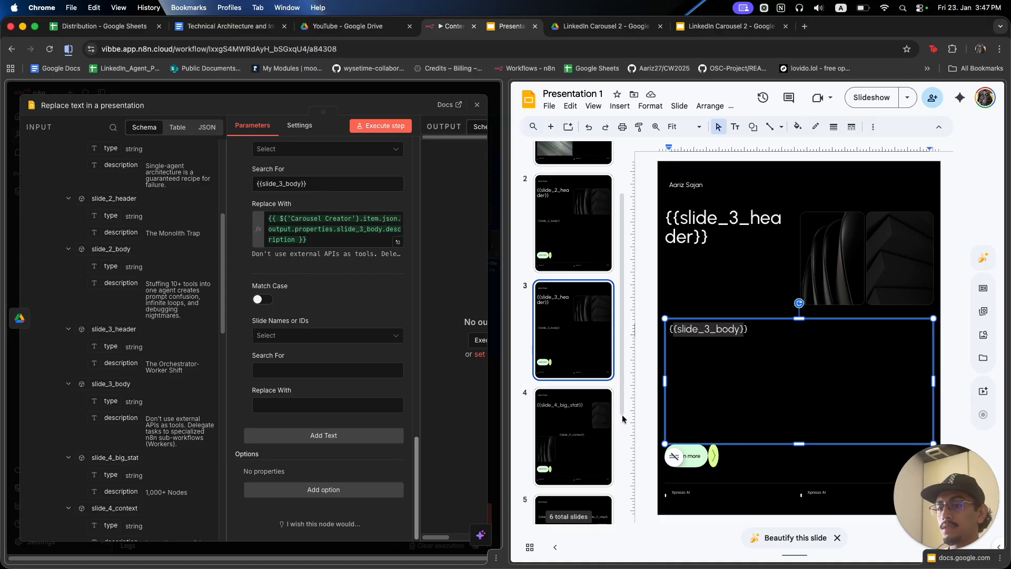
click(581, 416)
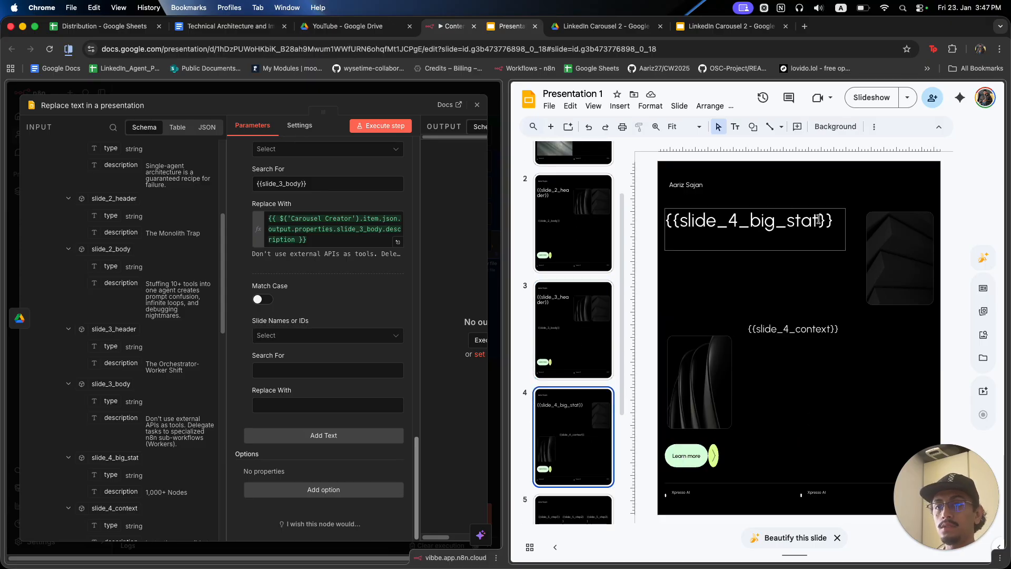
Map the {{slide_4_big_stat}} placeholder to its Carousel Creator description.
drag(828, 221, 674, 221)
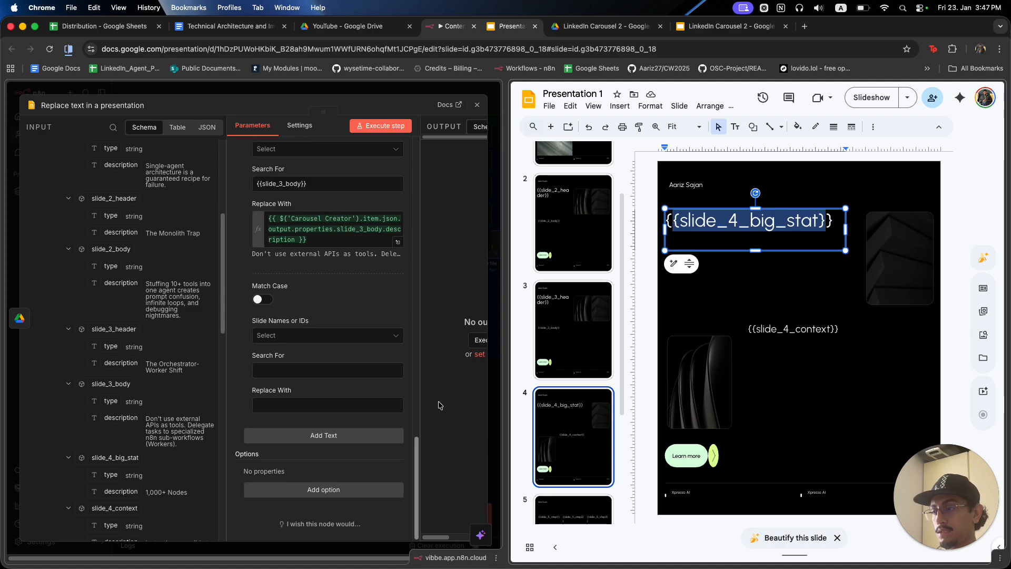
click(316, 369)
text({{slide_4_big_stat})
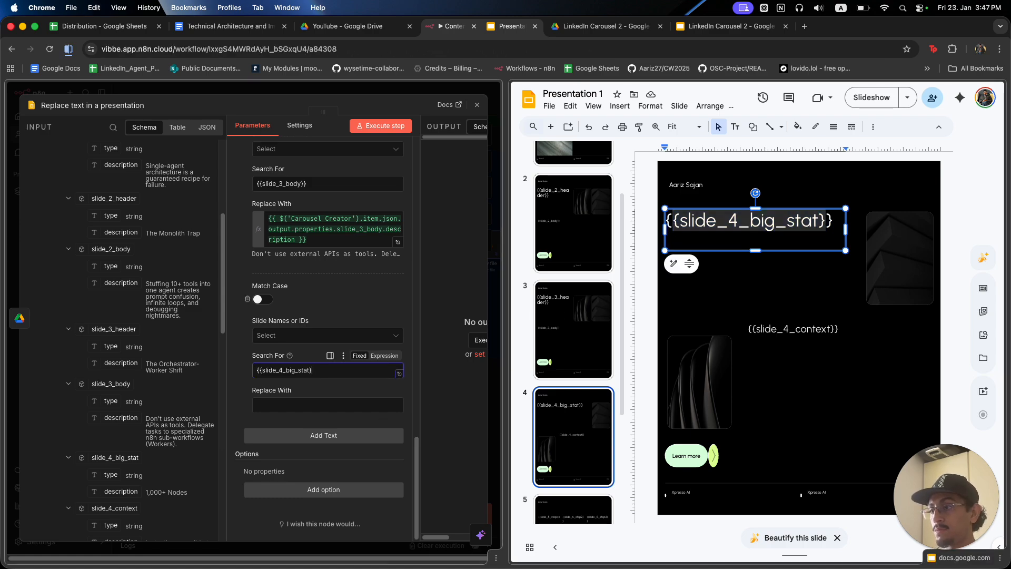
scroll(150, 441, down, 3)
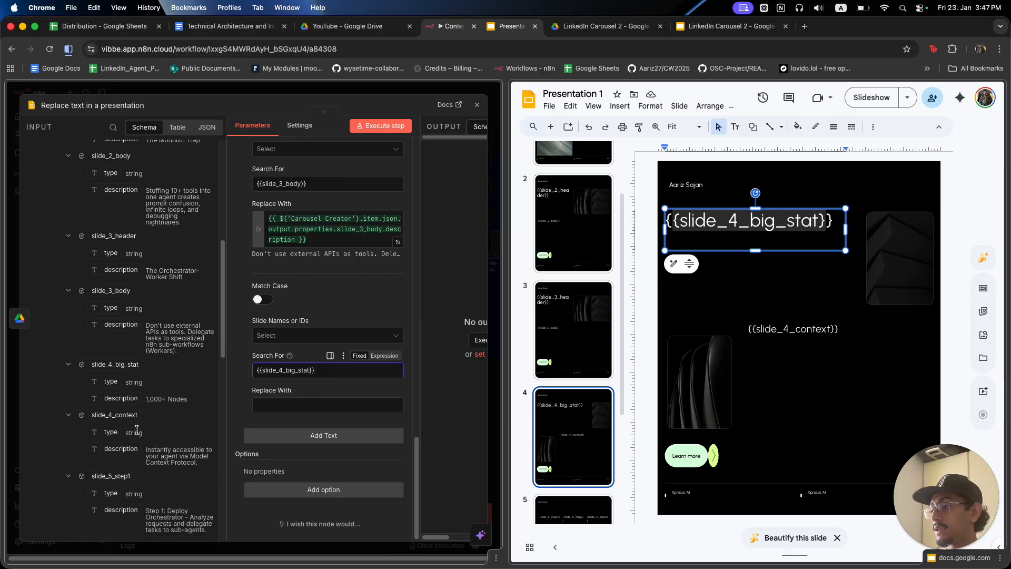
drag(112, 401, 318, 406)
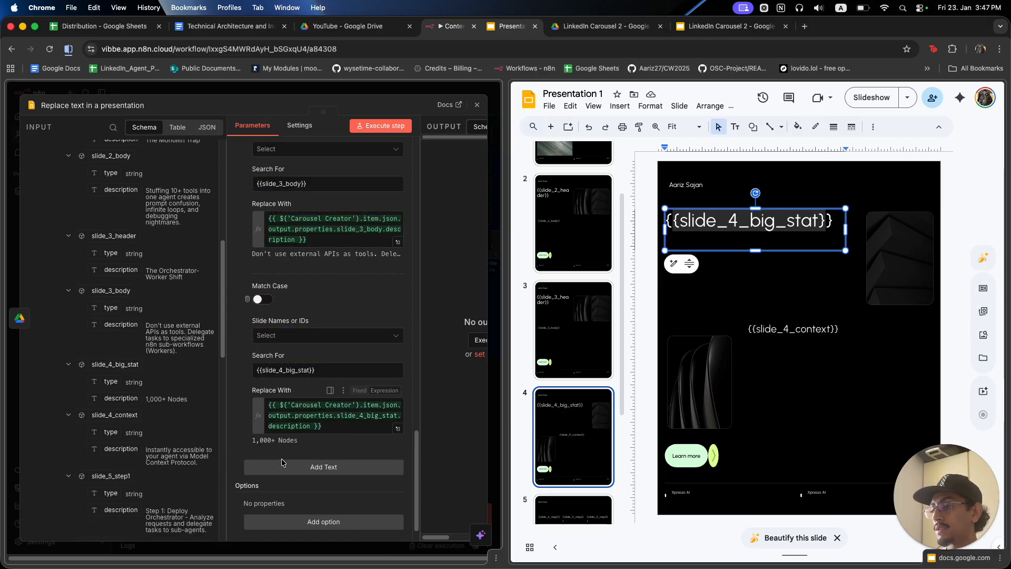
scroll(283, 471, down, 1)
Add a replacement swapping {{slide_4_context}} for slide_4_context's Carousel Creator description.
click(283, 449)
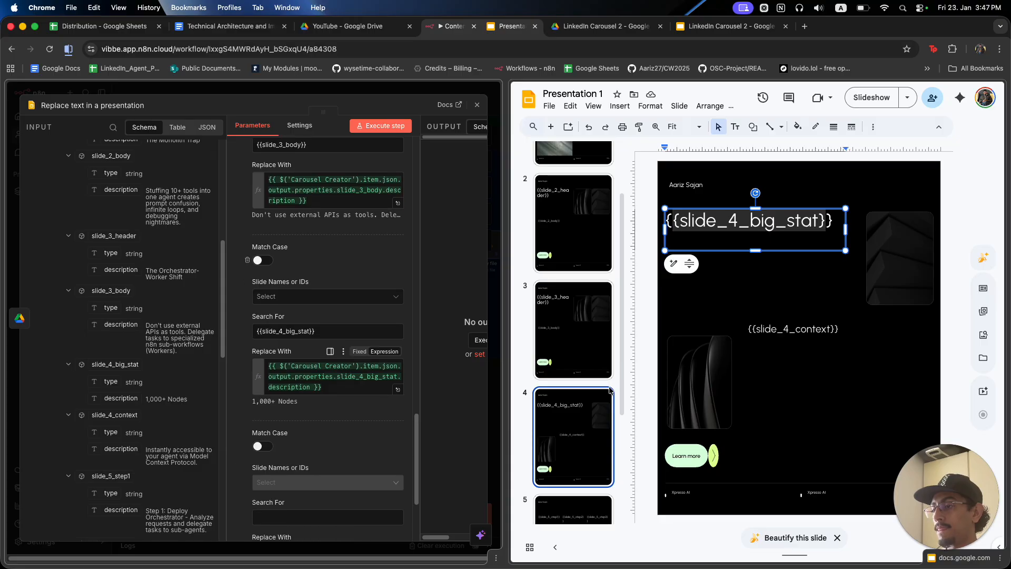
scroll(813, 378, down, 1)
scroll(813, 378, up, 1)
click(808, 329)
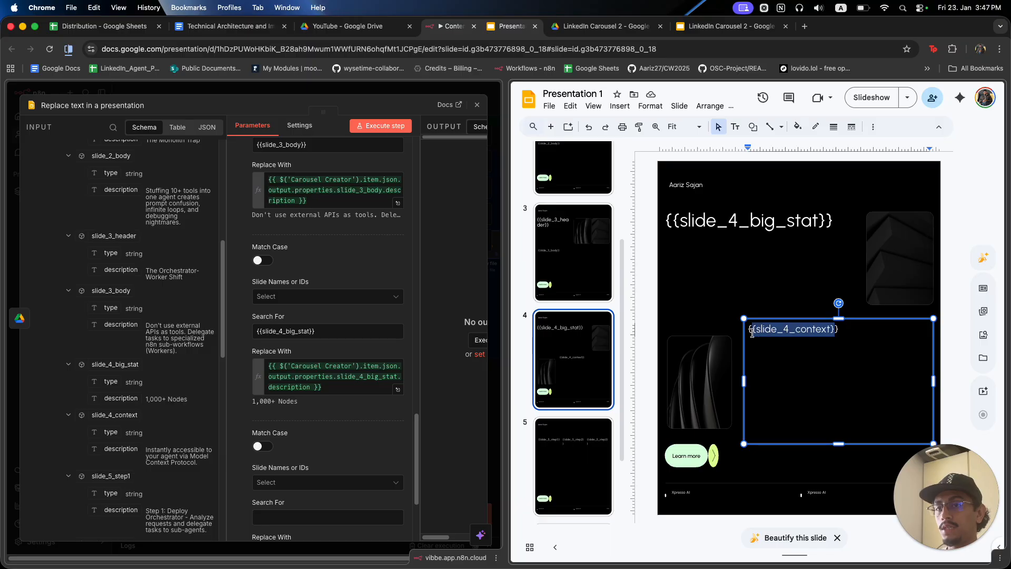
scroll(293, 482, down, 1)
click(294, 492)
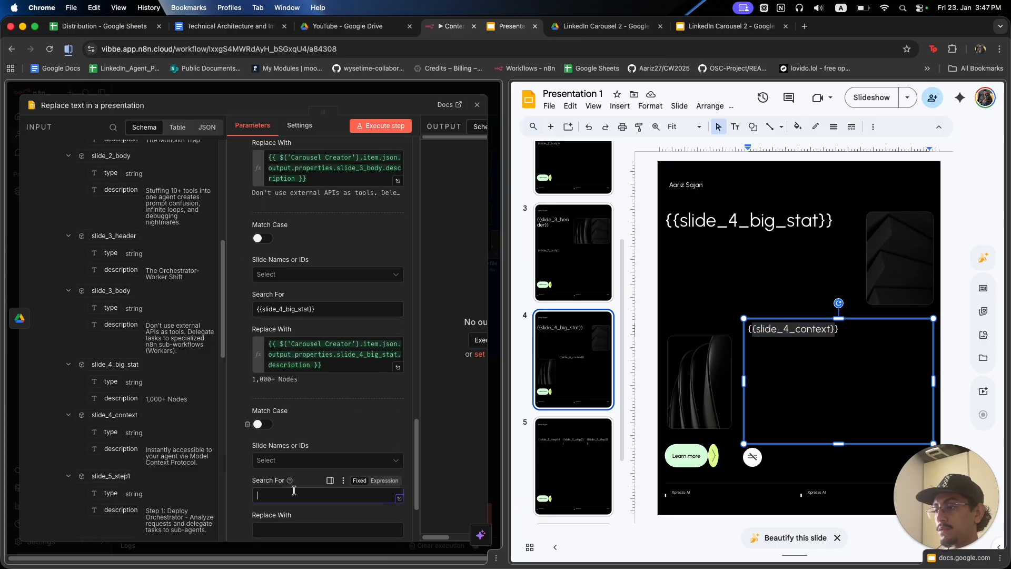
text({{slide_4_context}})
scroll(294, 490, down, 5)
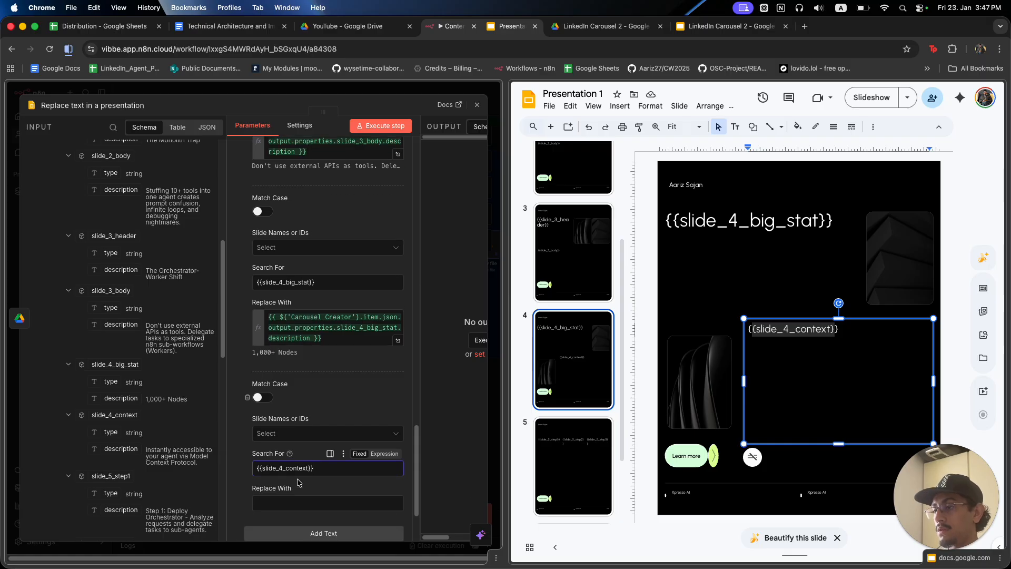
drag(128, 448, 287, 408)
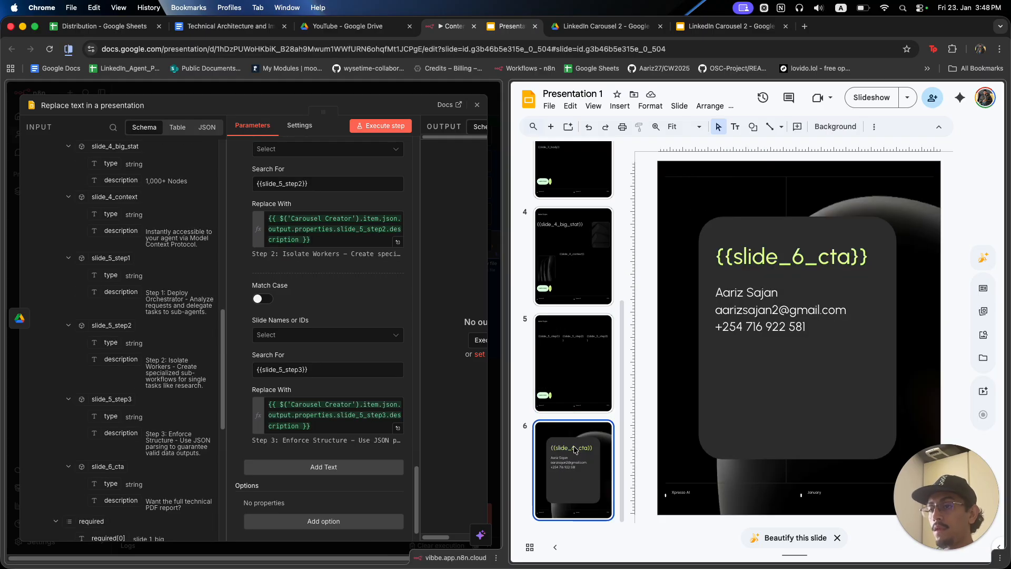
Add a replacement swapping {{slide_6_cta}} for slide_6_cta's Carousel Creator description.
scroll(353, 311, down, 2)
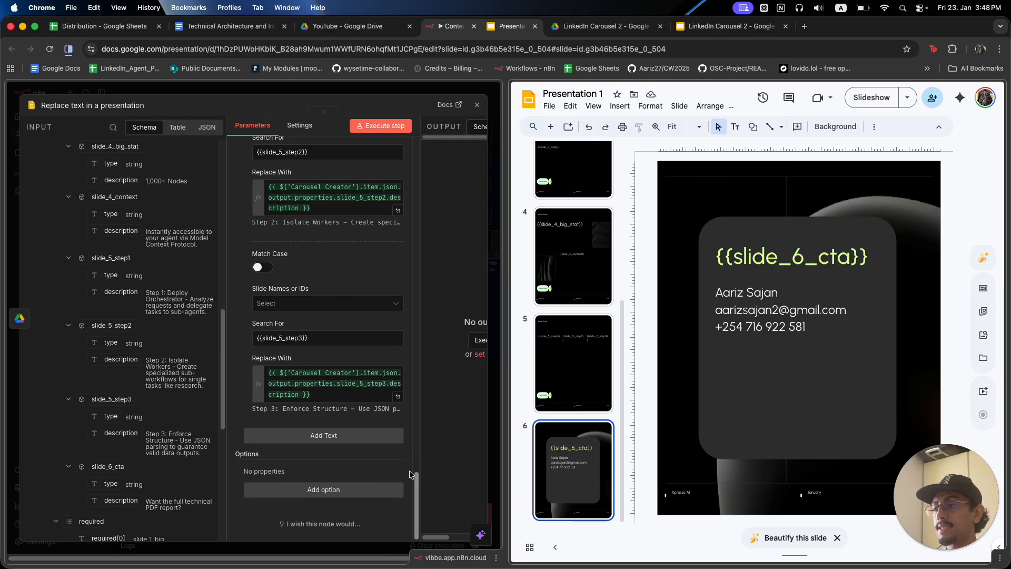
click(333, 435)
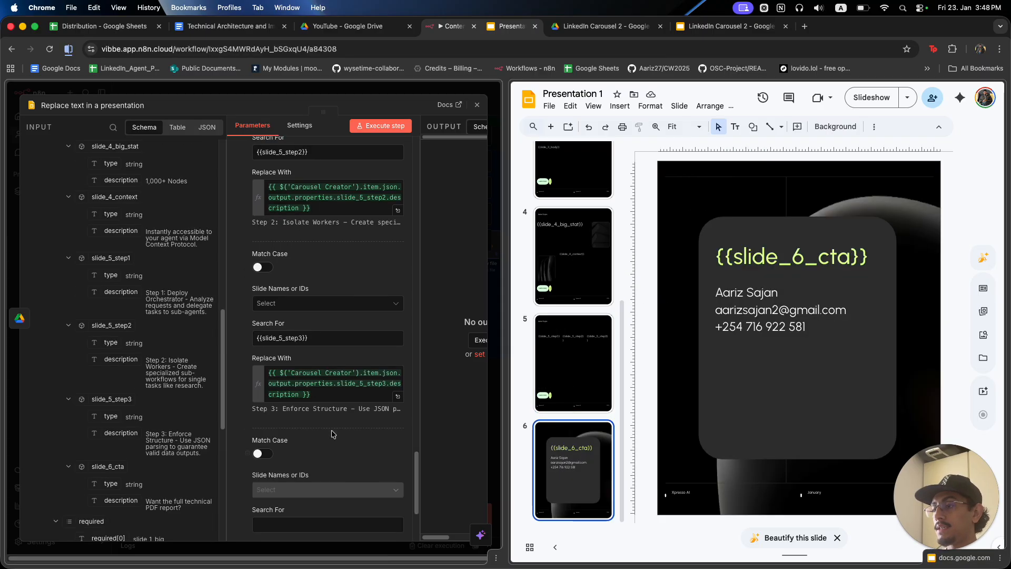
click(731, 257)
drag(725, 257, 859, 257)
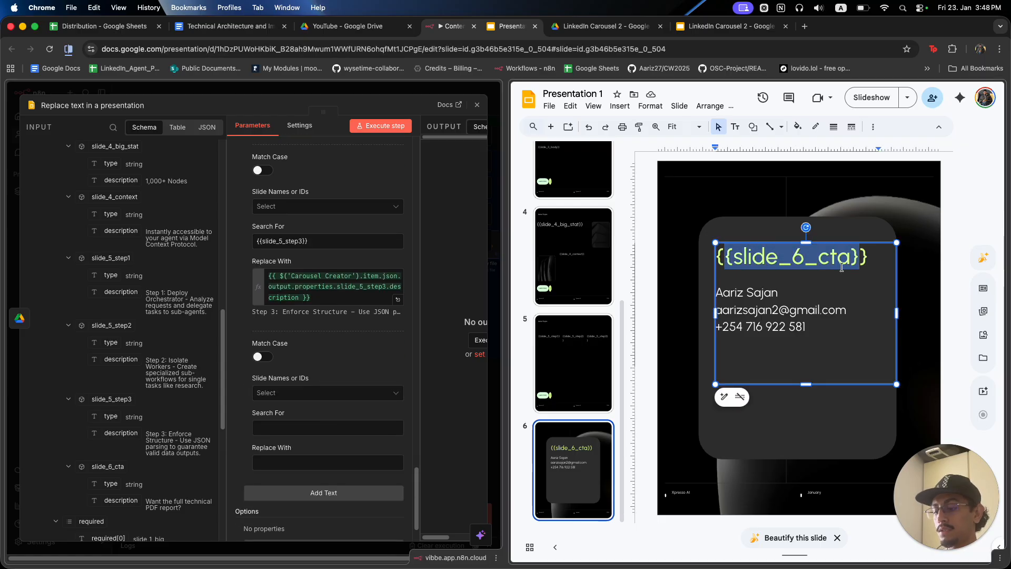
click(287, 428)
text({{slide_6_cta})
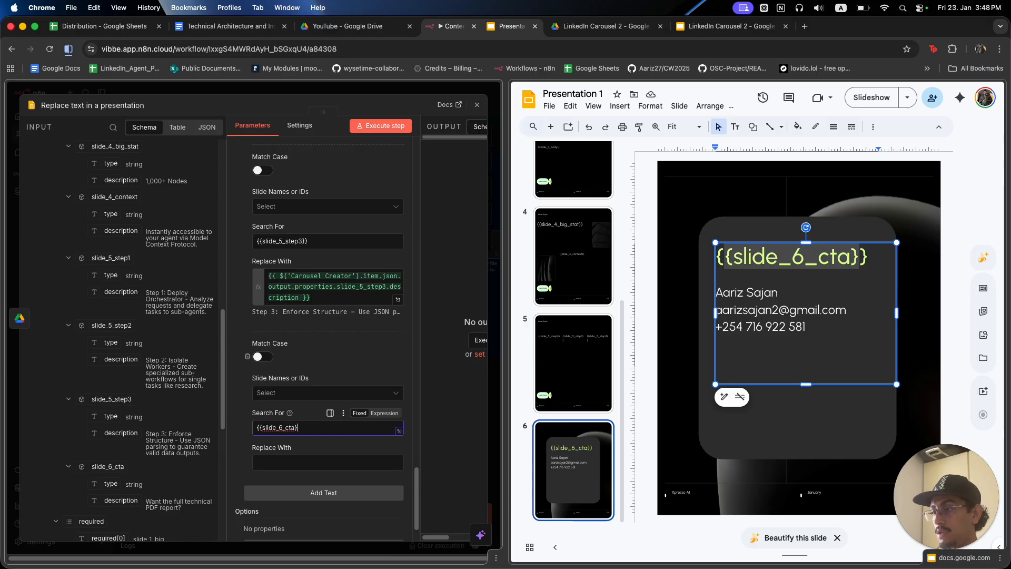
drag(121, 500, 280, 468)
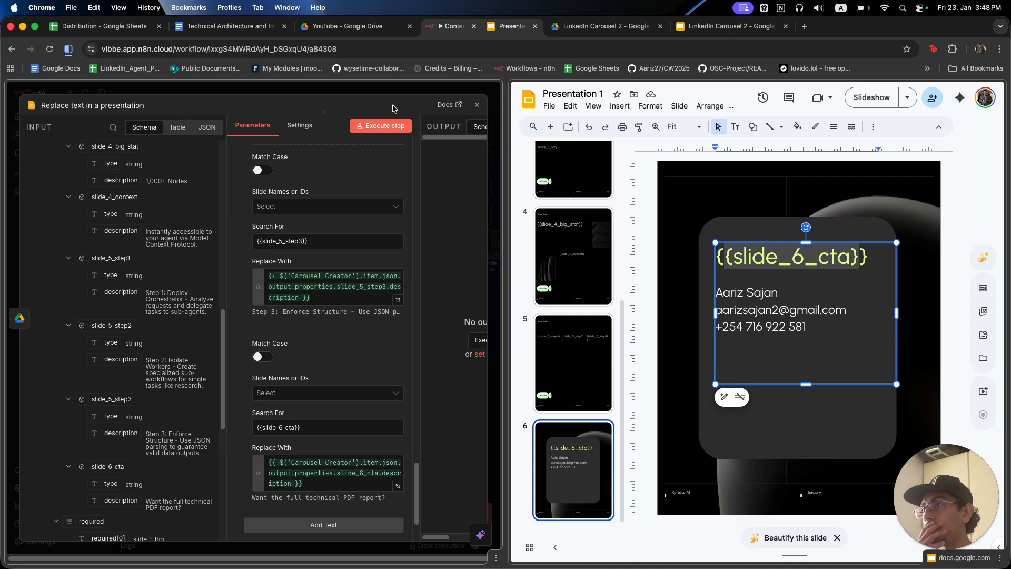
Close the Replace Text node settings and reopen them from the canvas.
click(392, 88)
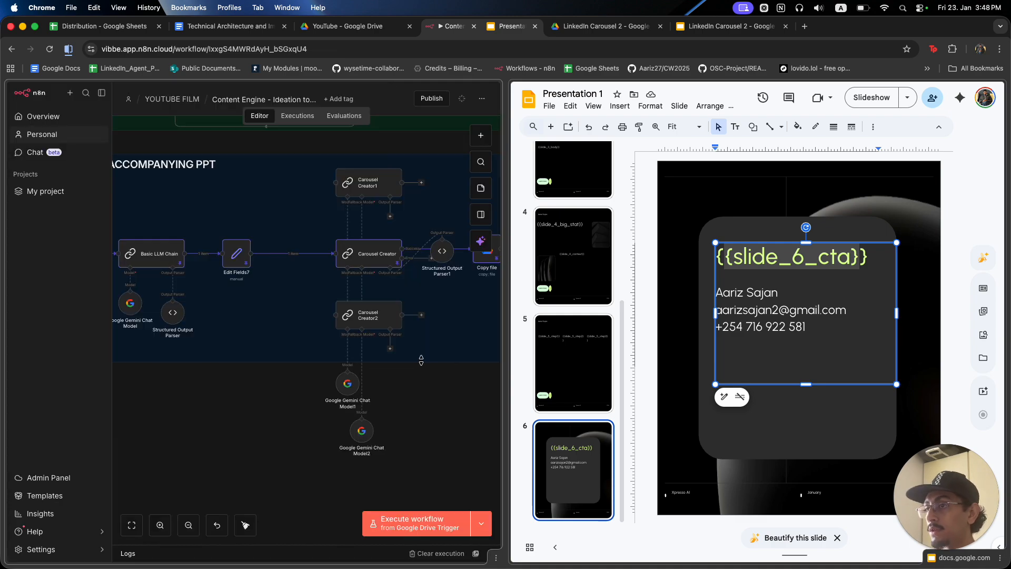
scroll(421, 360, down, 5)
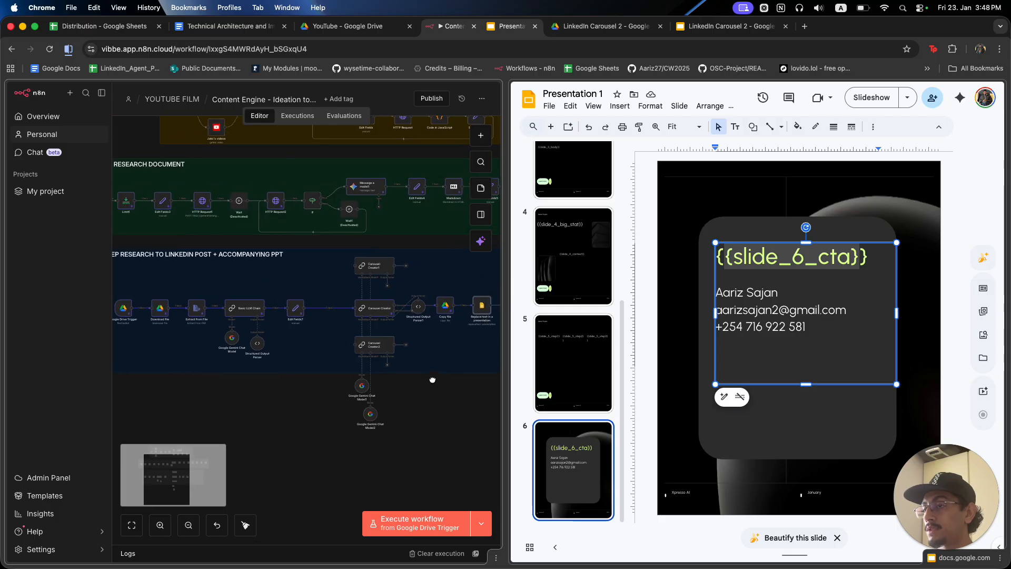
scroll(435, 405, down, 2)
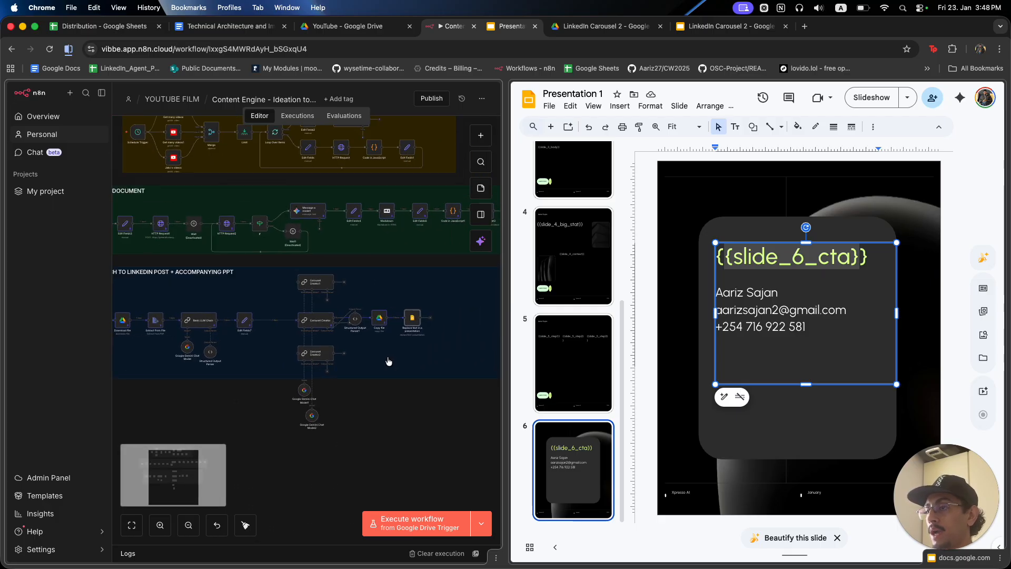
scroll(389, 362, up, 5)
double_click(431, 291)
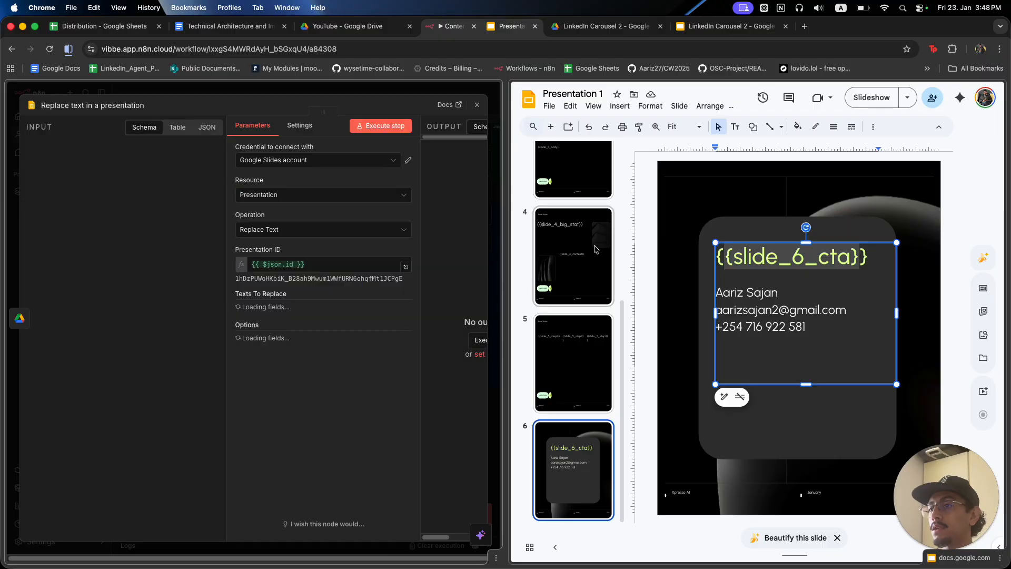
Execute the Replace Text step to fill Presentation 1's placeholders.
click(637, 223)
scroll(575, 237, up, 5)
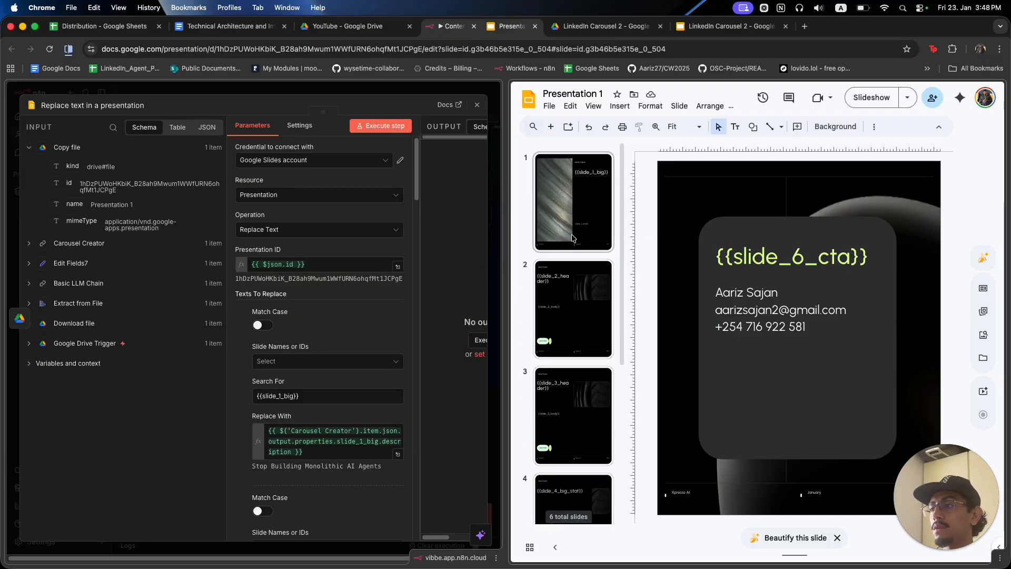
click(380, 319)
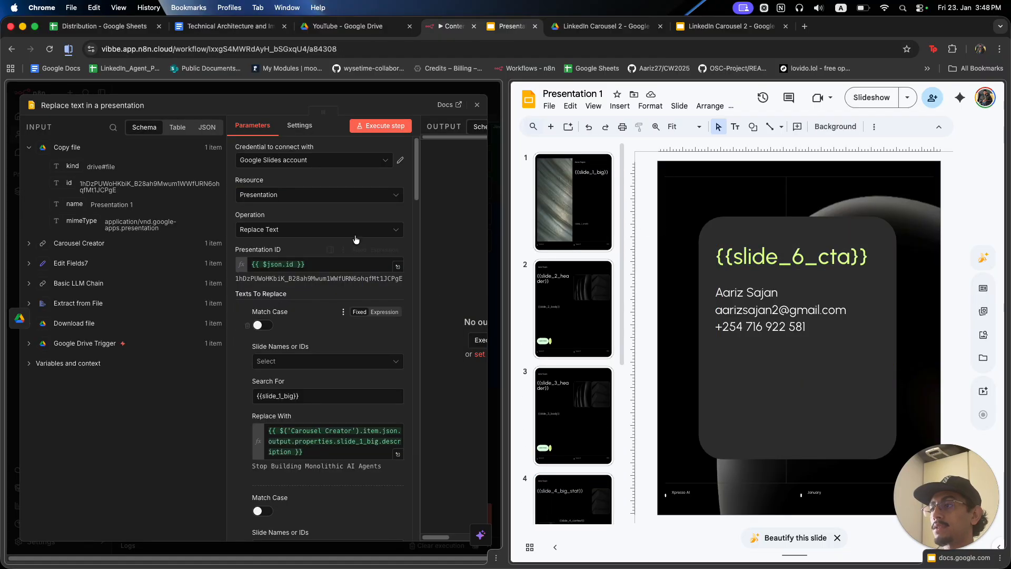
click(369, 130)
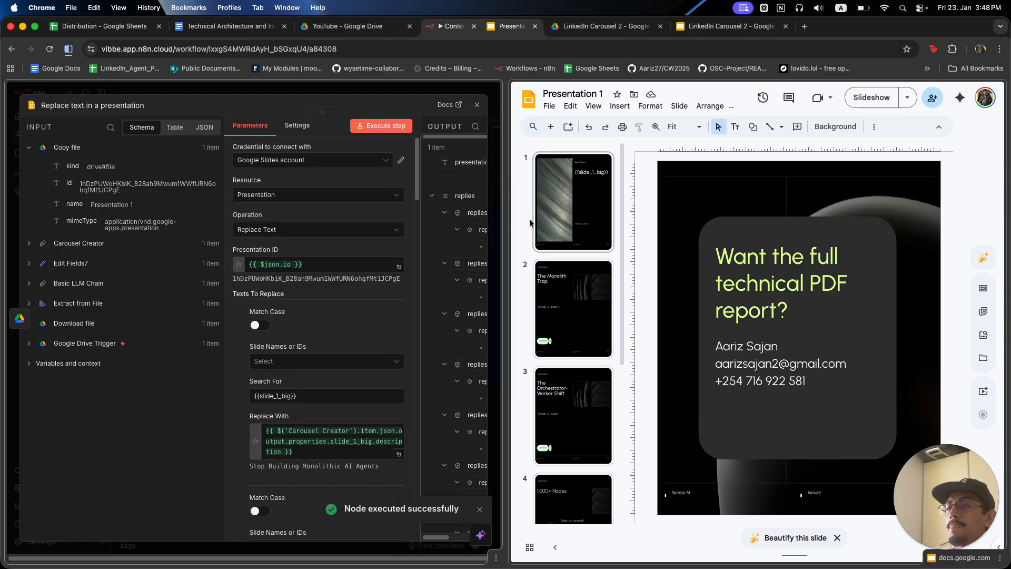
Check the generated text on slides 1 through 6, then switch to the YouTube Drive tab.
click(570, 212)
click(591, 266)
click(584, 383)
scroll(575, 363, down, 1)
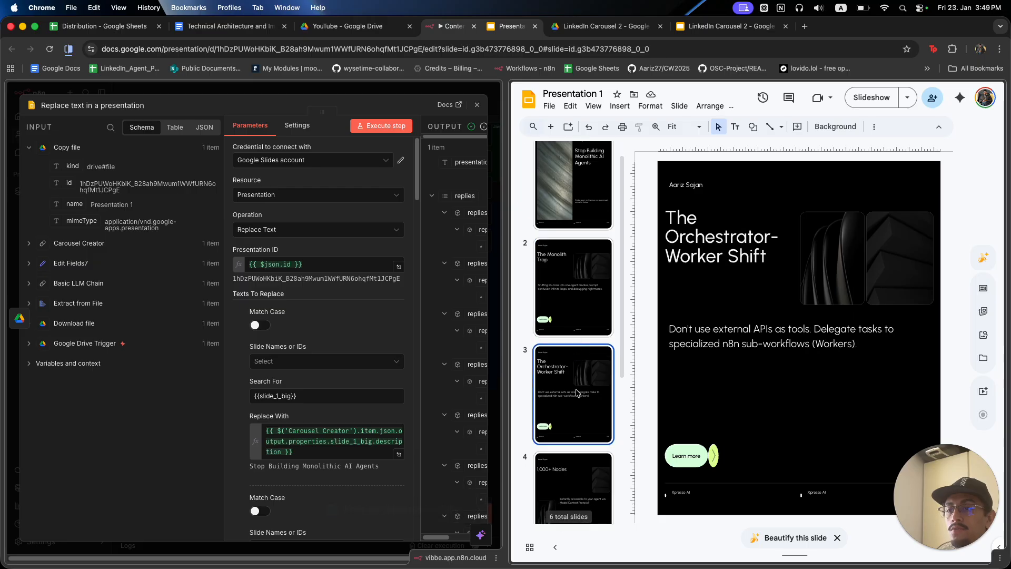
click(581, 463)
scroll(578, 416, down, 3)
click(582, 418)
scroll(579, 401, down, 2)
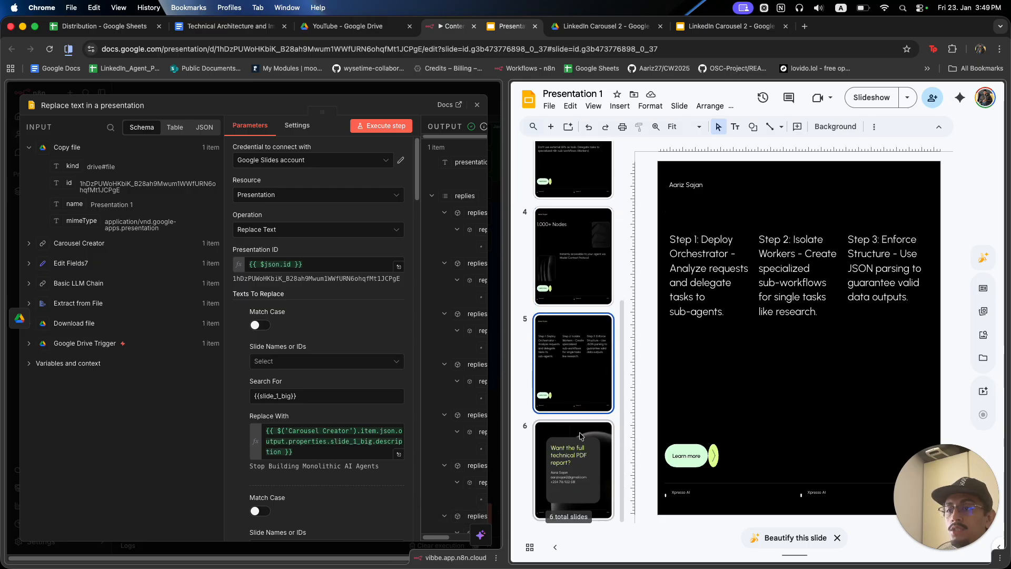
click(579, 435)
scroll(558, 255, up, 5)
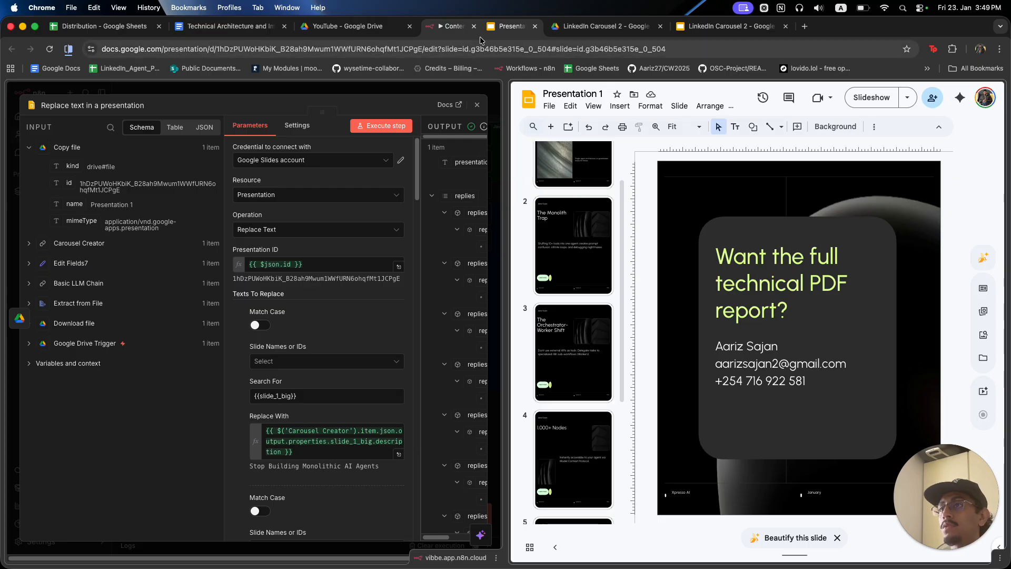
click(372, 30)
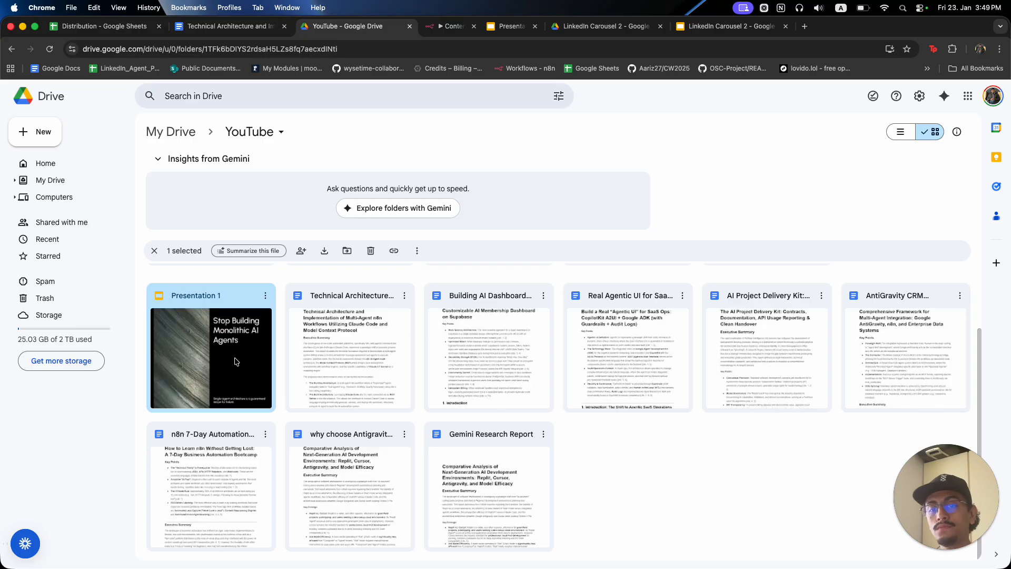
Return to the Presentation tab and close the Replace text node to reveal the workflow canvas.
click(505, 27)
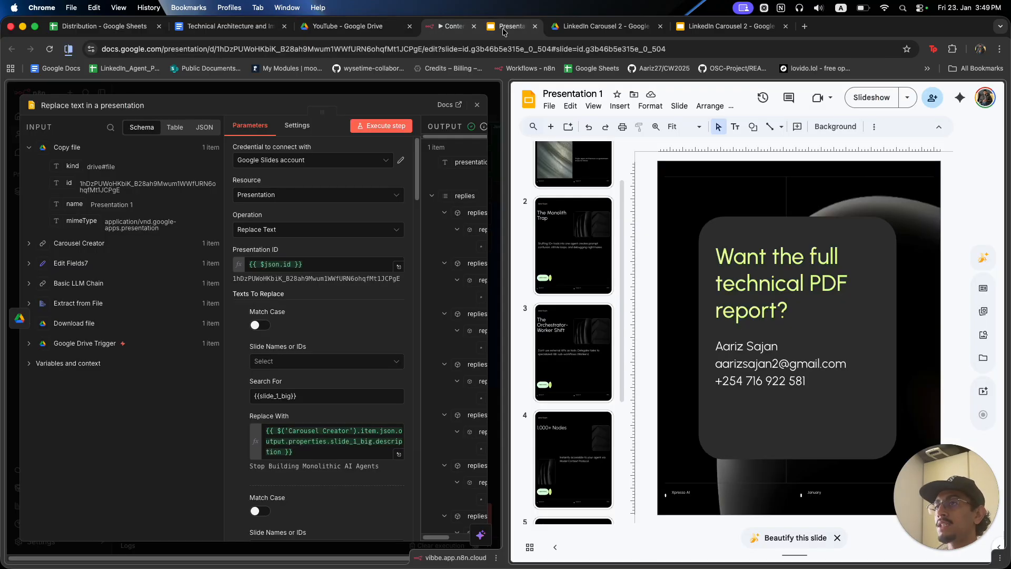
right_click(503, 30)
click(665, 173)
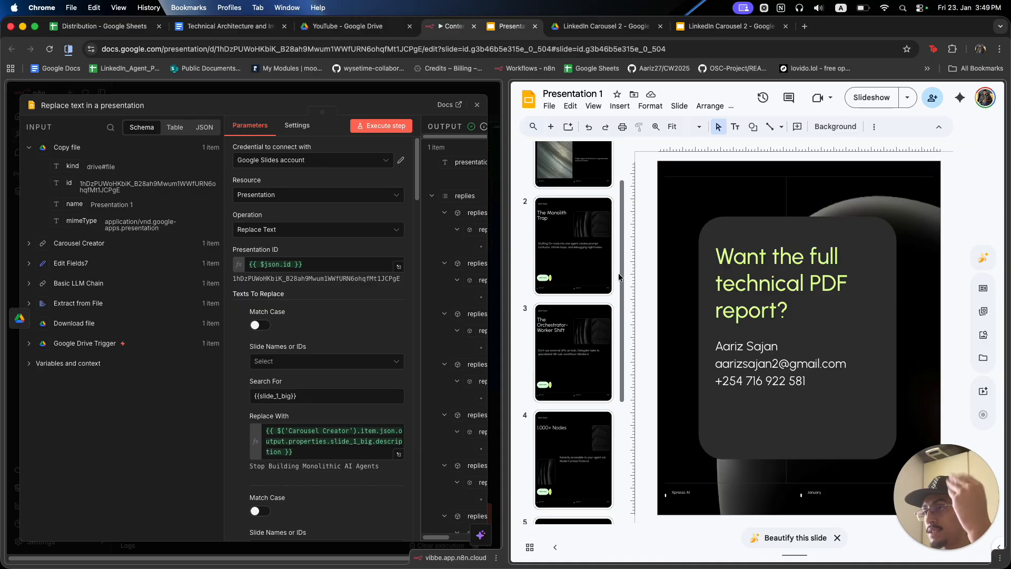
click(401, 88)
click(400, 88)
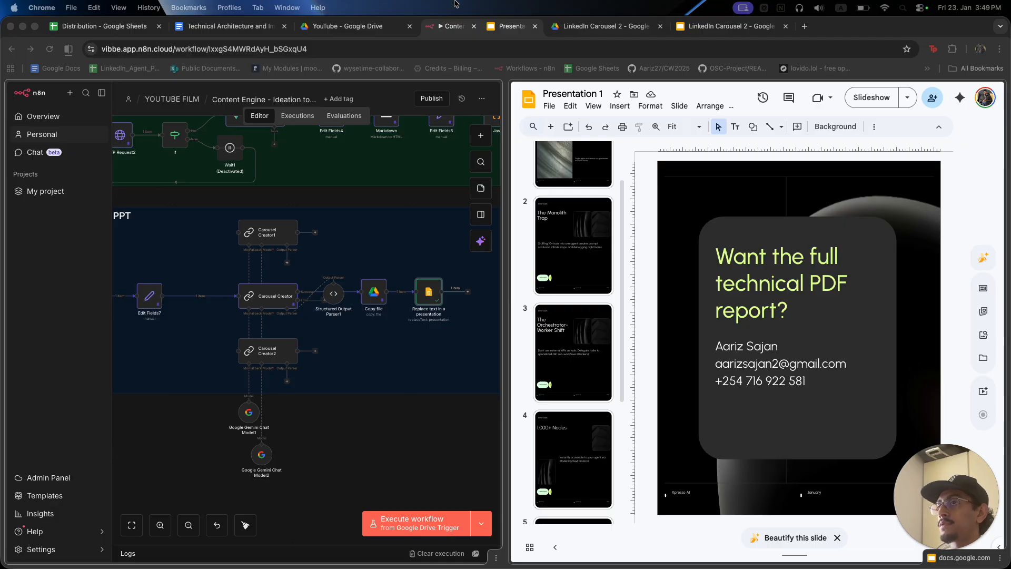
Separate the split views and drag the LinkedIn Template 3 window to mid-screen.
click(492, 33)
click(68, 48)
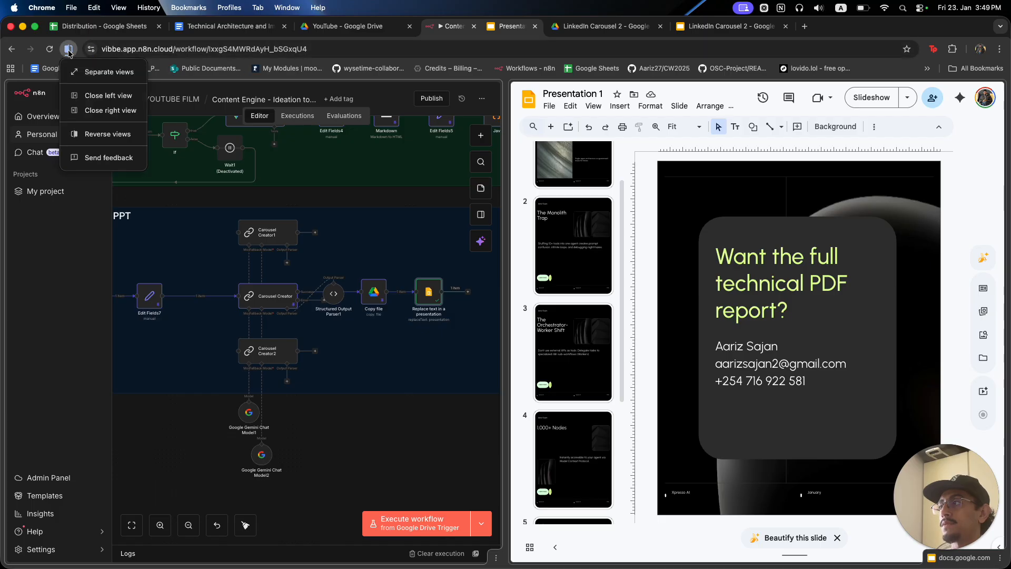
click(106, 71)
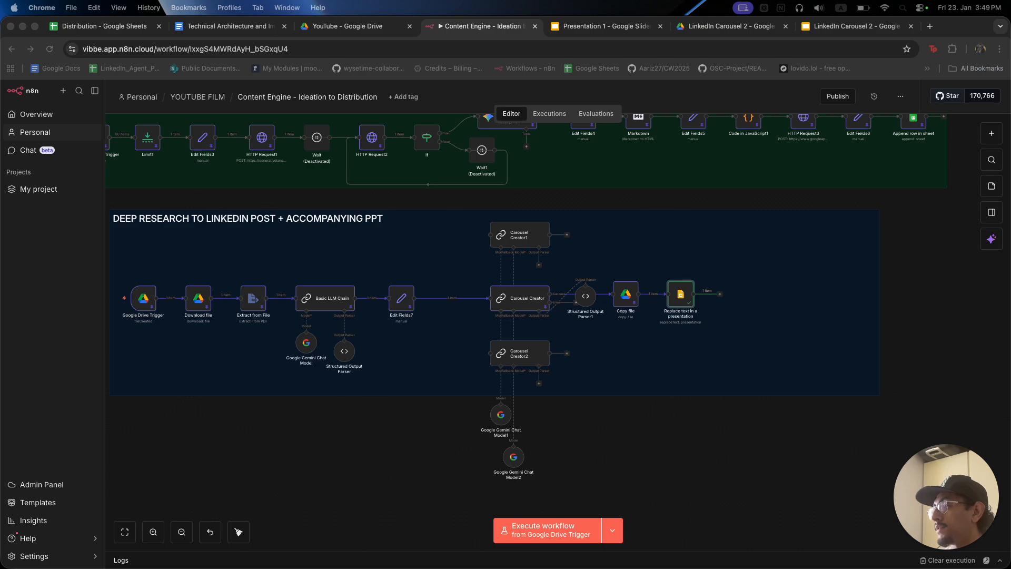
drag(0, 8, 505, 14)
drag(313, 32, 503, 27)
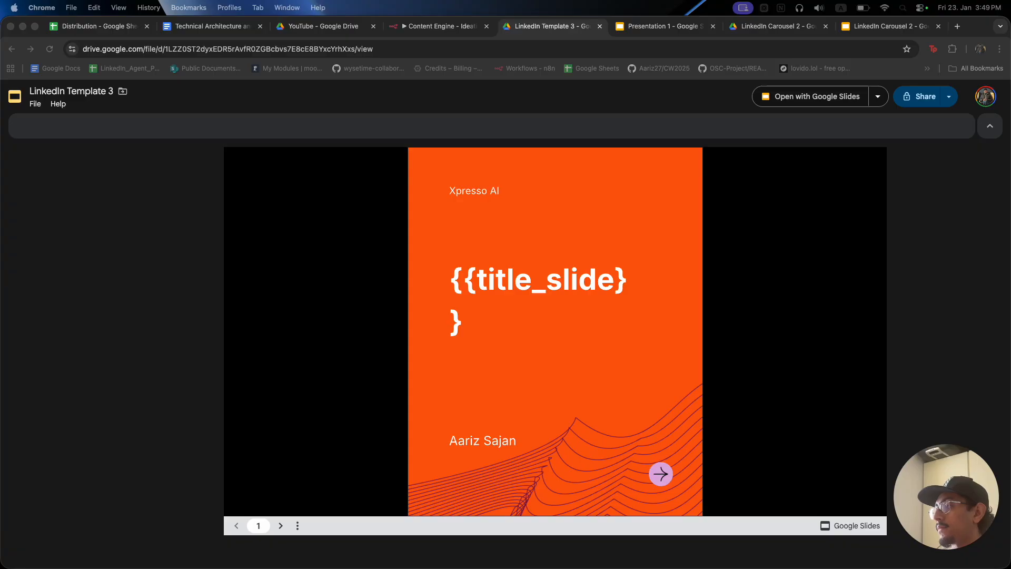
Page through the template, pull LinkedIn Carousel 1 into the window, and view its slide 2.
key(Right)
key(Right)
key(Right)
key(Right)
key(Right)
key(Right)
key(Right)
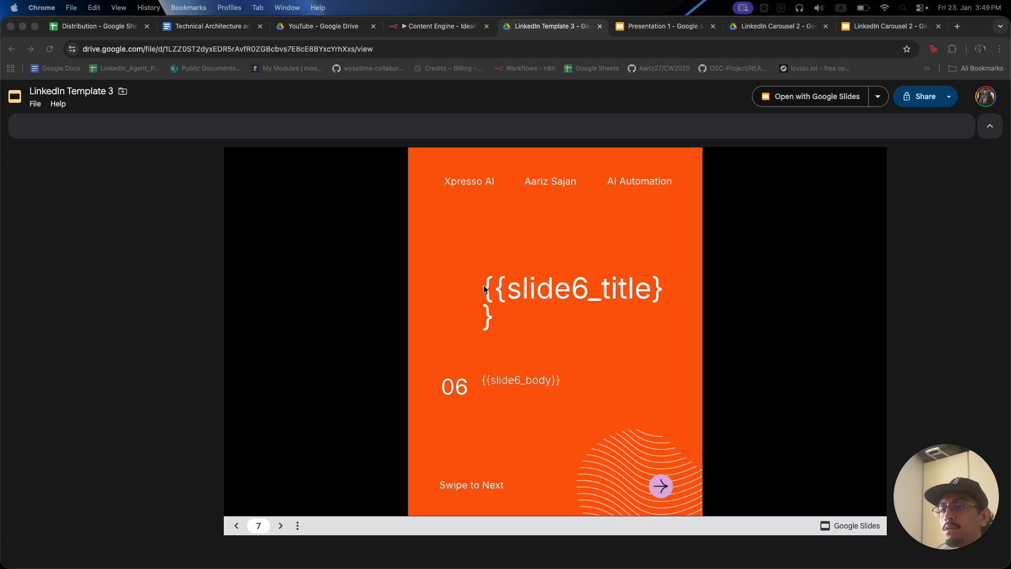
key(Left)
key(Left)
key(Left)
key(Left)
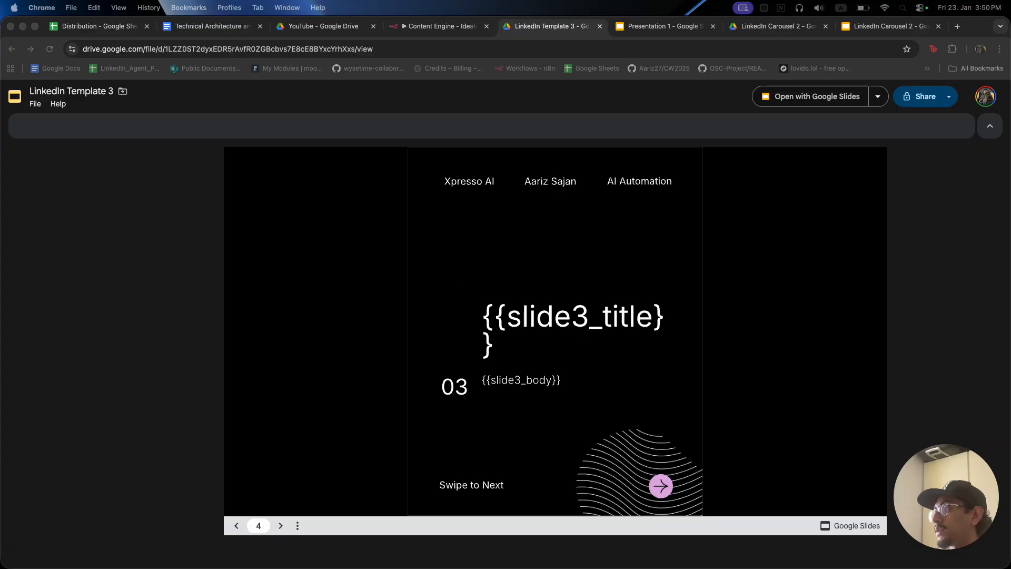
drag(479, 10, 499, 20)
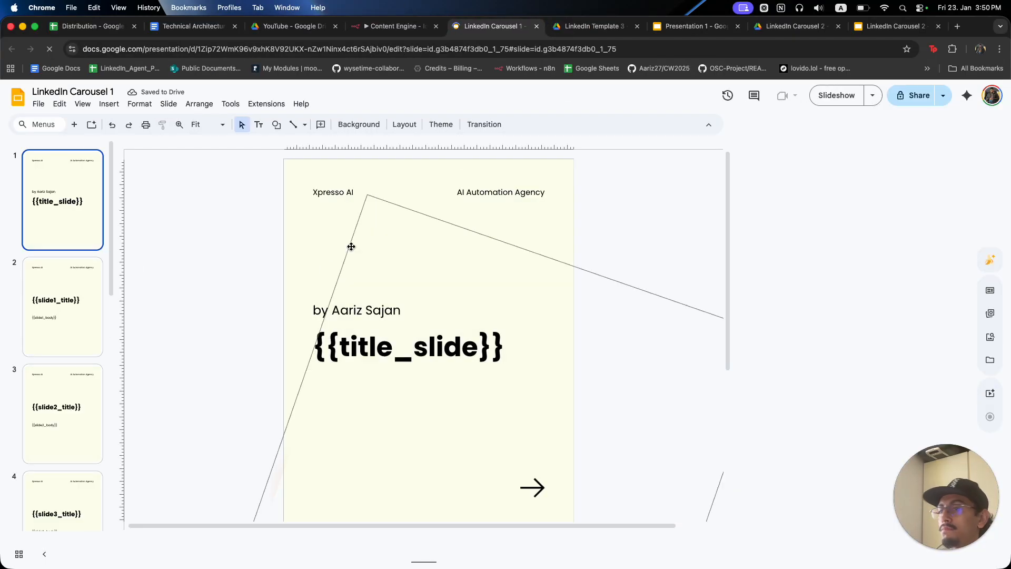
click(78, 279)
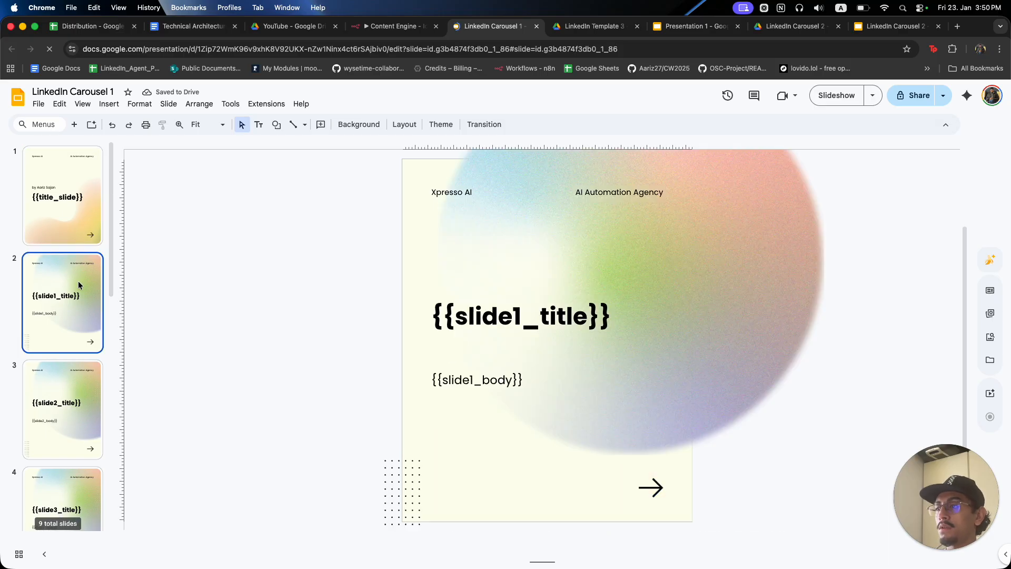
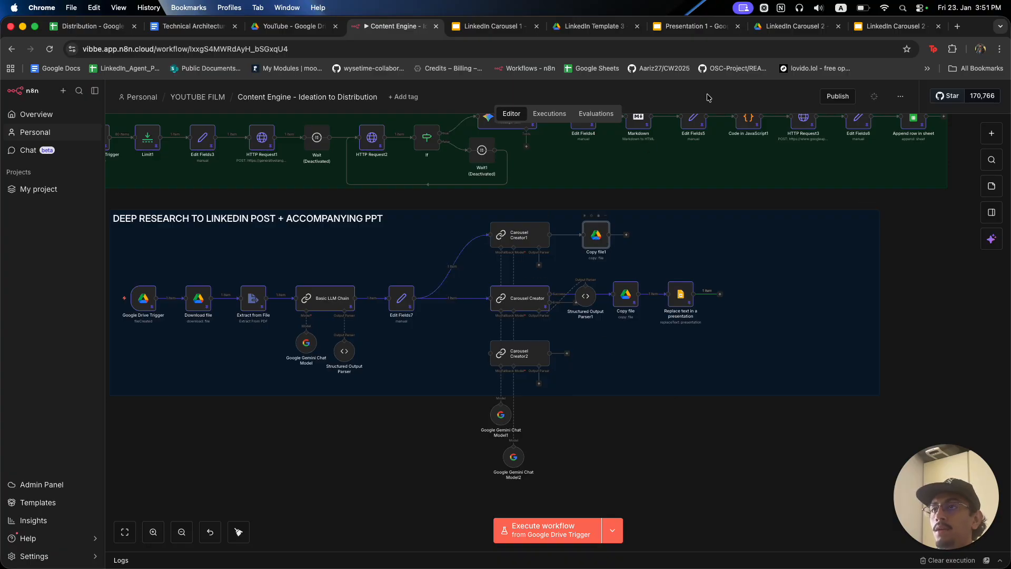
Open the LinkedIn Carousel 1 template and view its title slide through slide 3 placeholders.
click(895, 29)
click(731, 30)
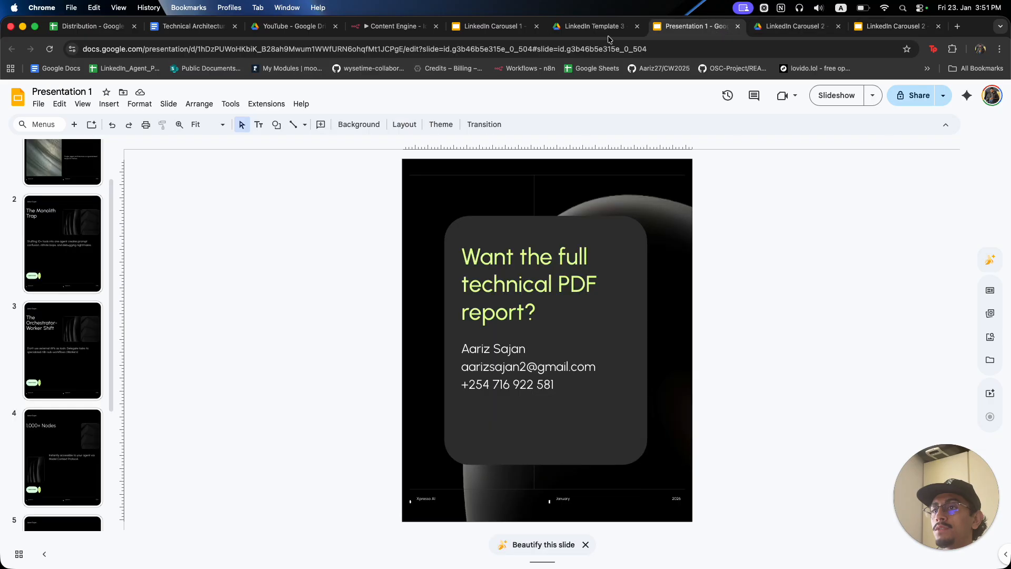
click(492, 26)
scroll(97, 240, down, 2)
scroll(96, 240, up, 2)
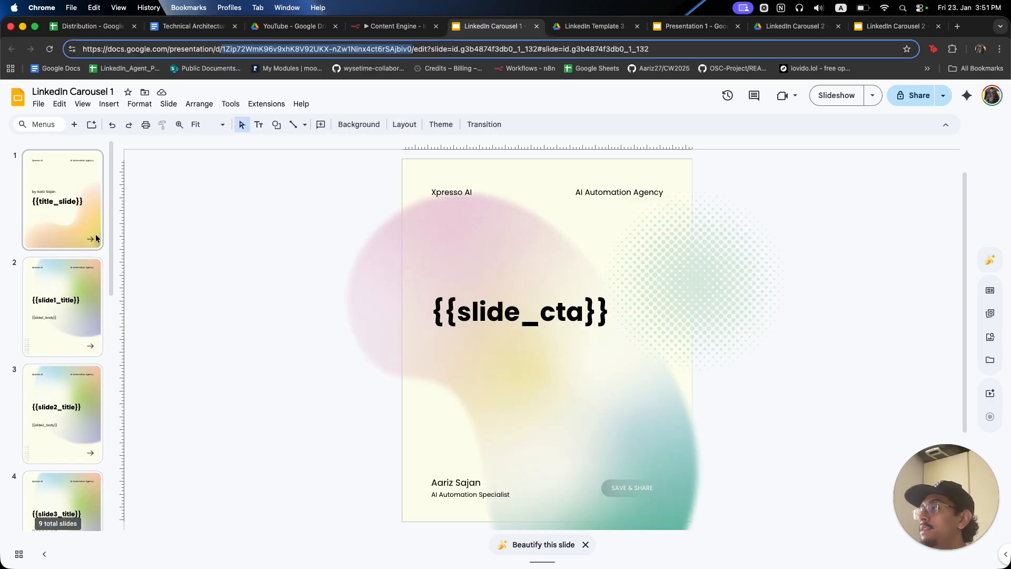
click(97, 238)
click(88, 324)
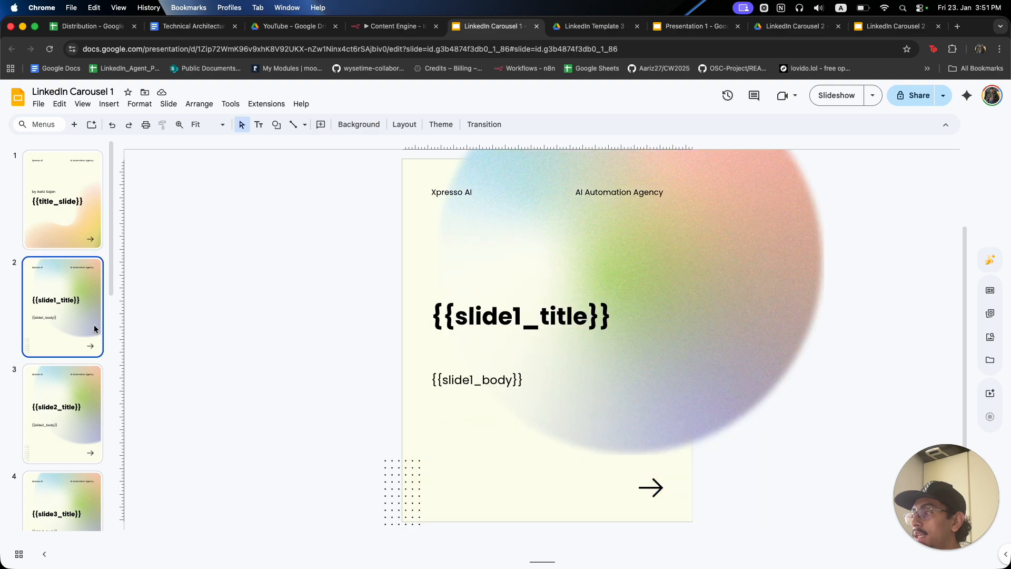
click(71, 390)
Continue through slides 4, 6 and 8 to the final {{slide_cta}} slide.
scroll(68, 374, down, 2)
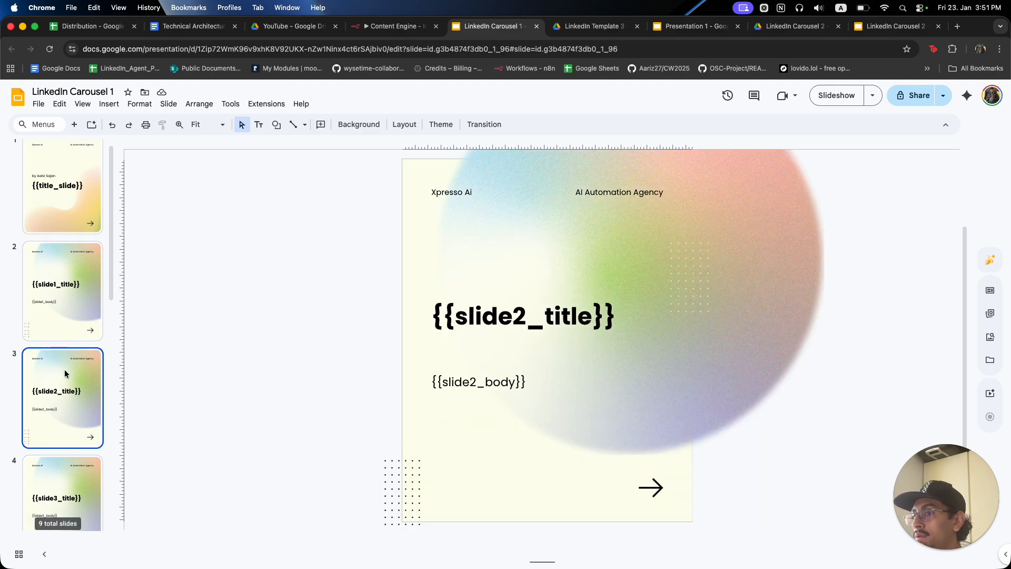
click(63, 428)
scroll(40, 351, down, 5)
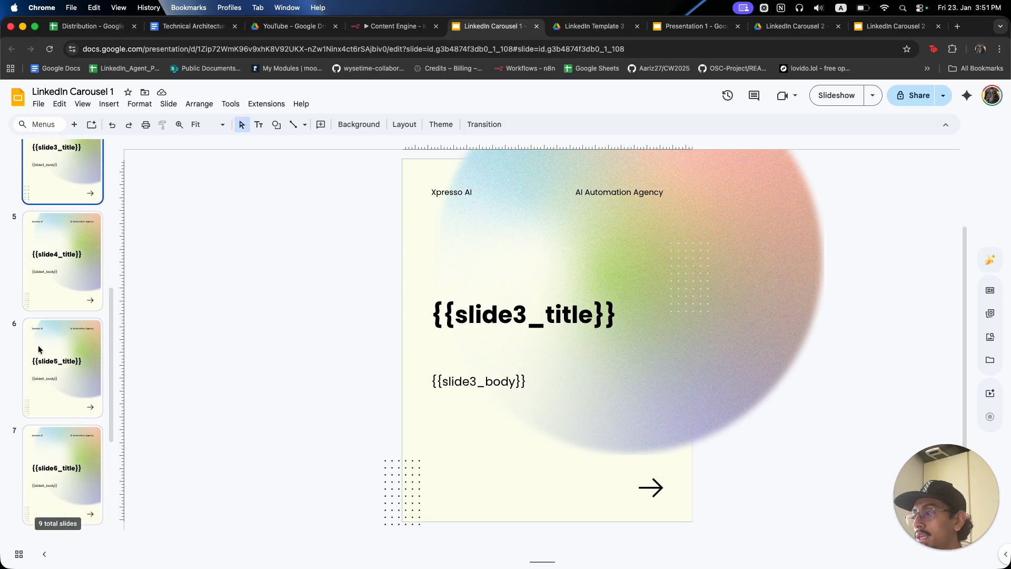
click(61, 404)
scroll(58, 398, down, 3)
scroll(59, 397, down, 1)
click(60, 383)
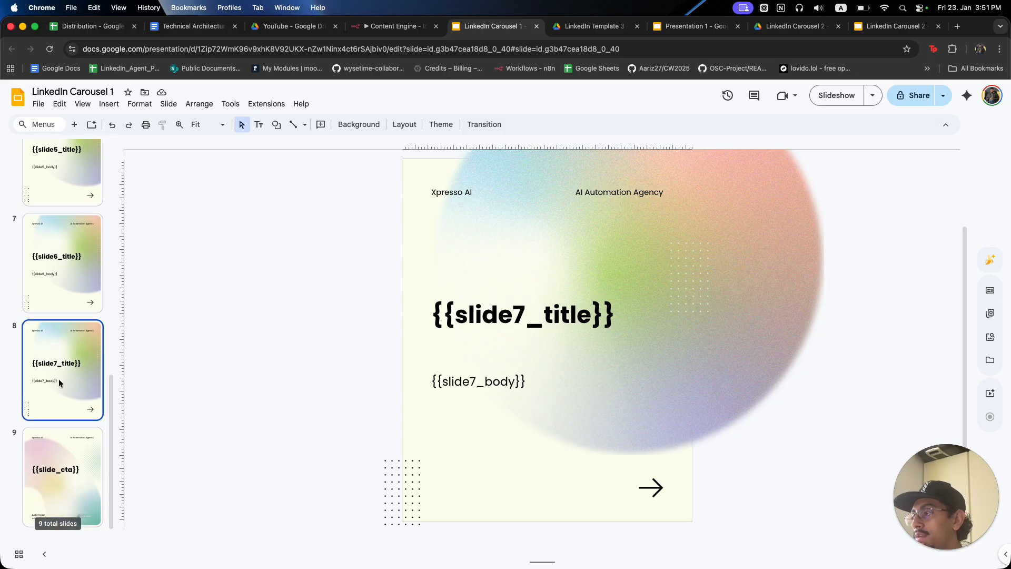
click(62, 456)
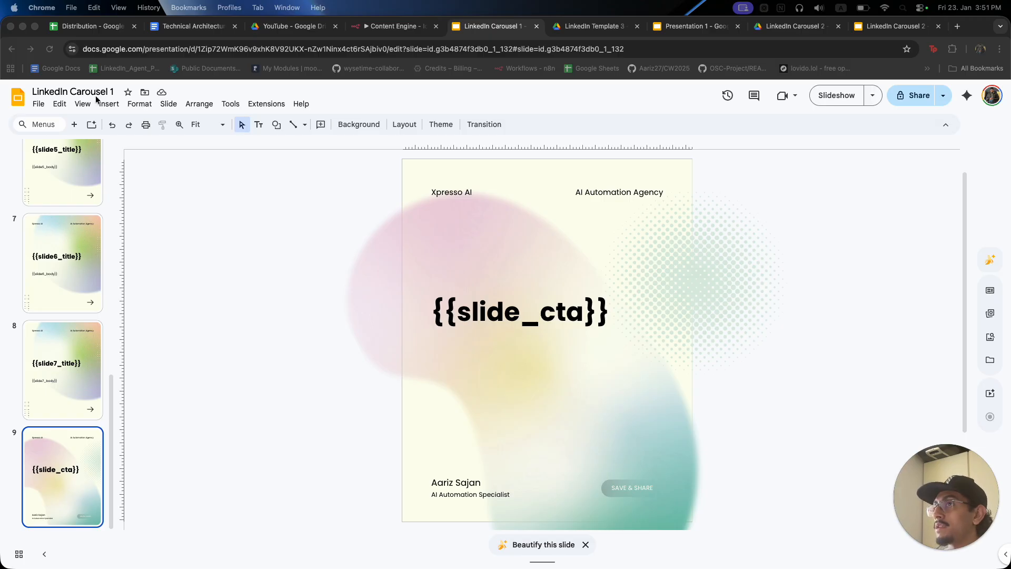
Set Carousel Creator1's prompt source to Define below with an expression prompt.
click(387, 26)
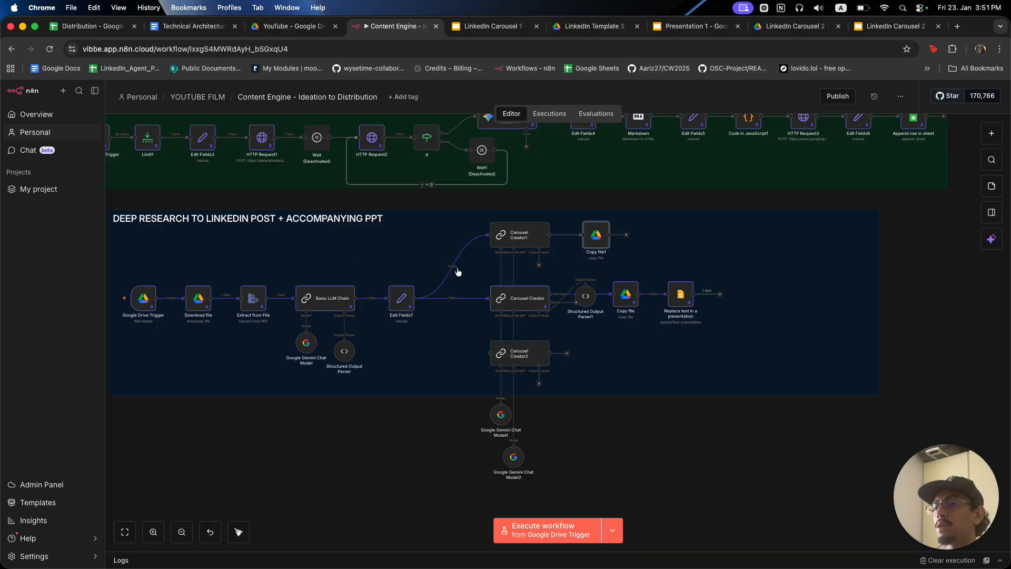
double_click(520, 242)
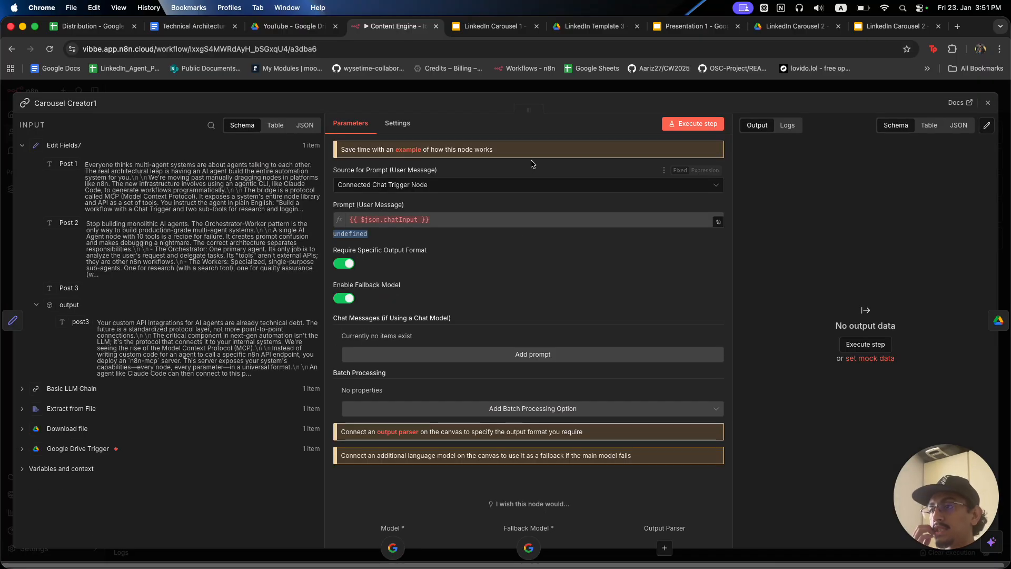
click(529, 184)
click(520, 241)
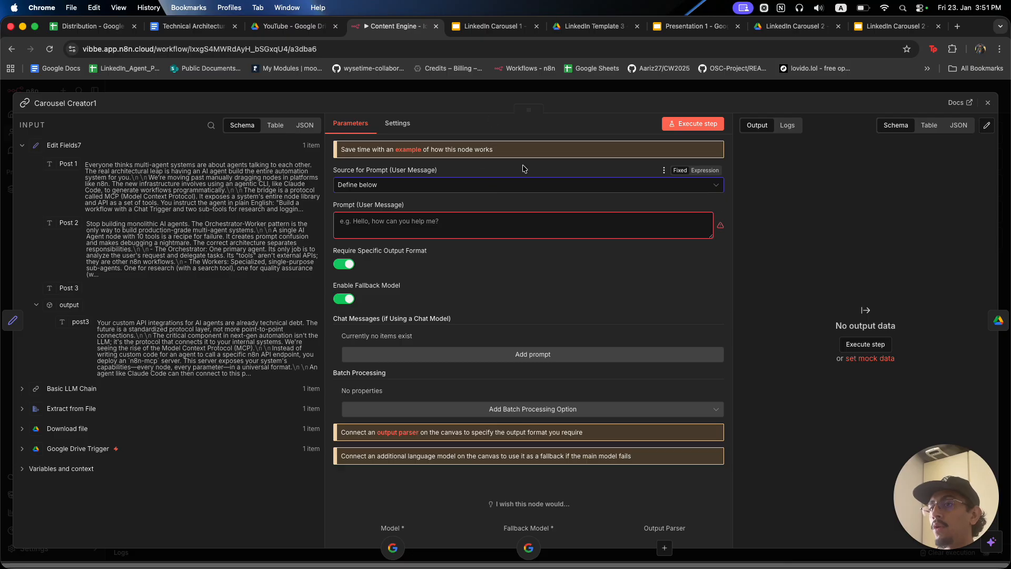
click(705, 205)
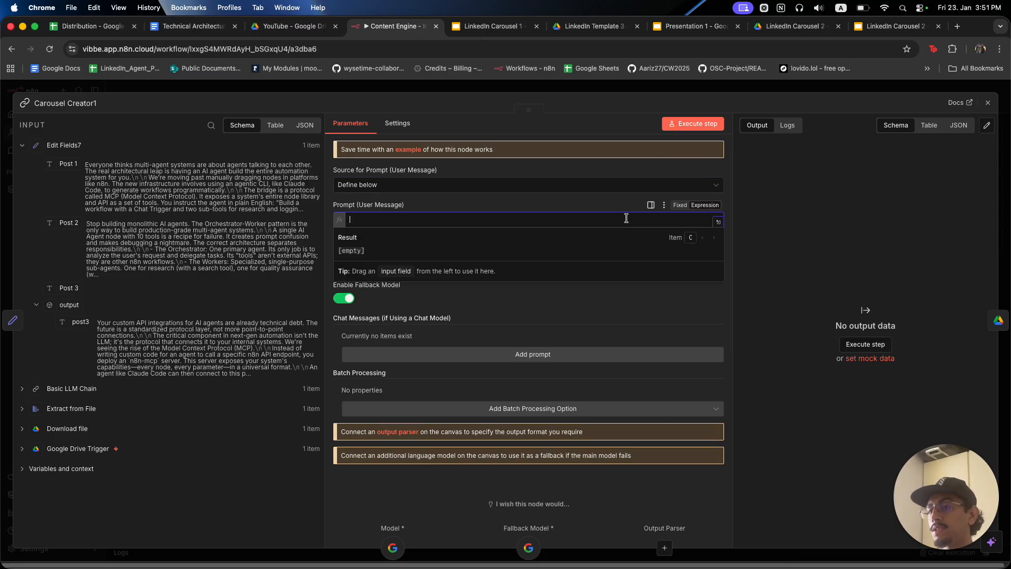
text(L)
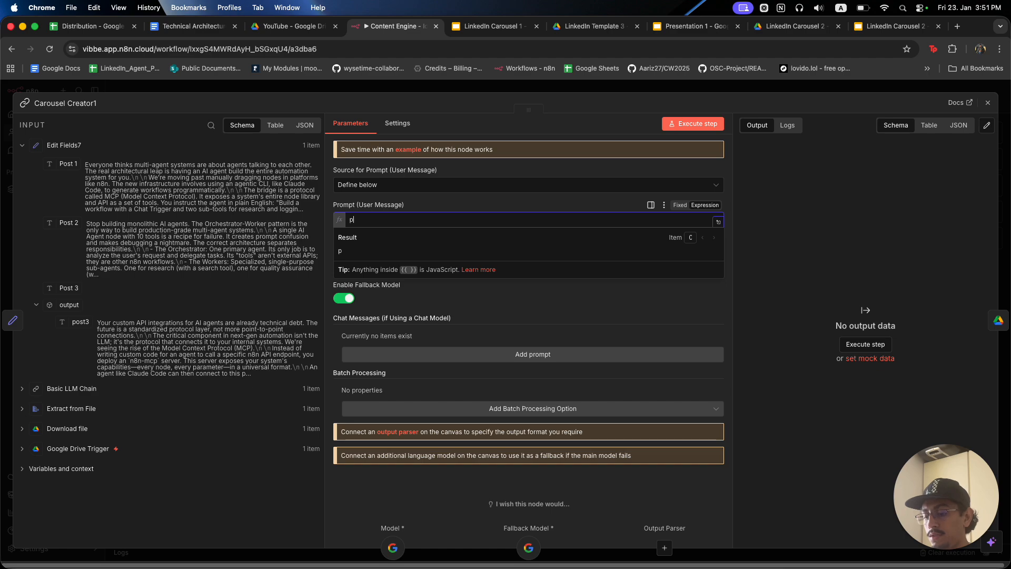
text(ink)
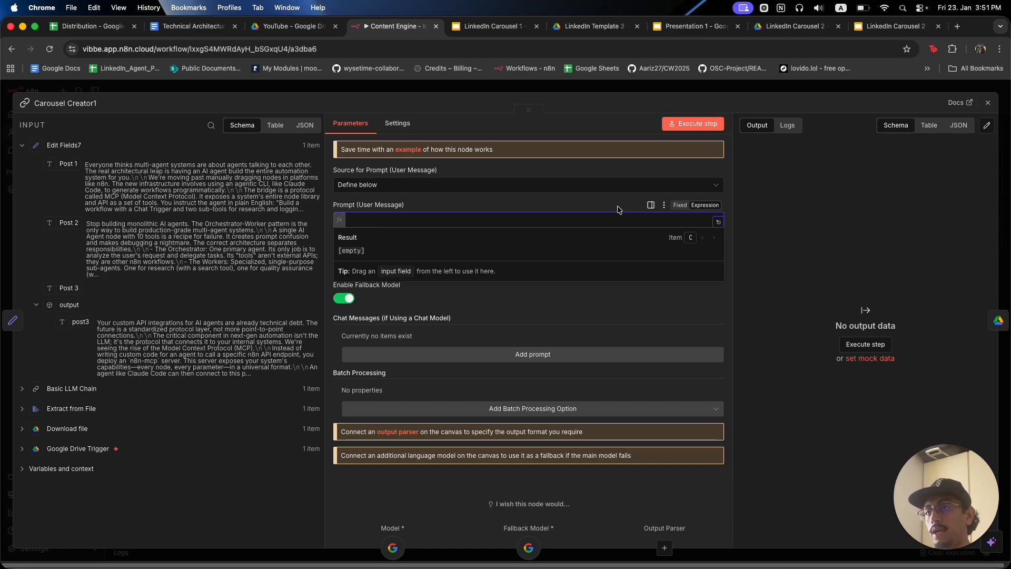
click(588, 93)
Copy the two prompt expression lines from the Carousel Creator node.
click(545, 294)
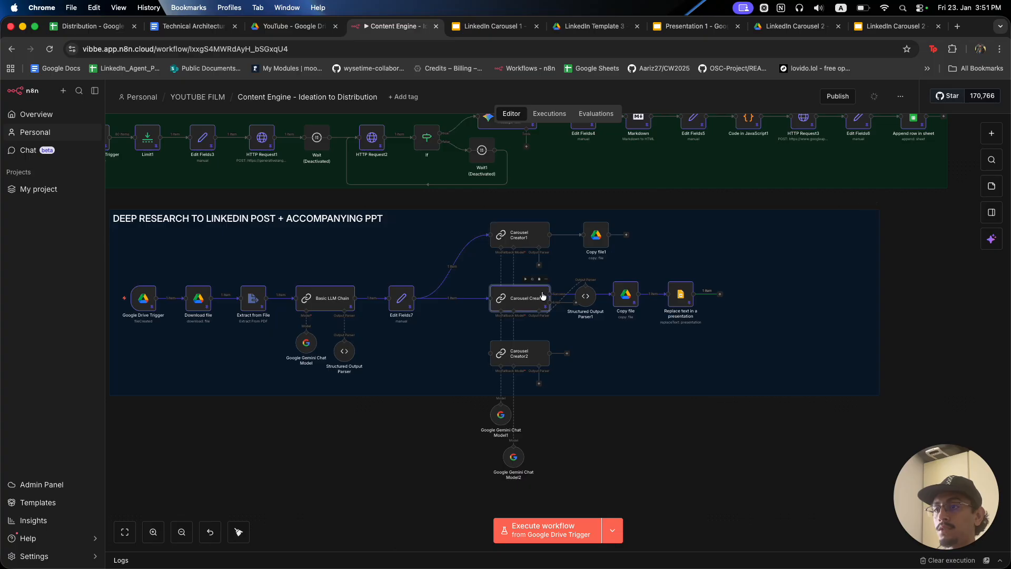
double_click(540, 297)
click(581, 230)
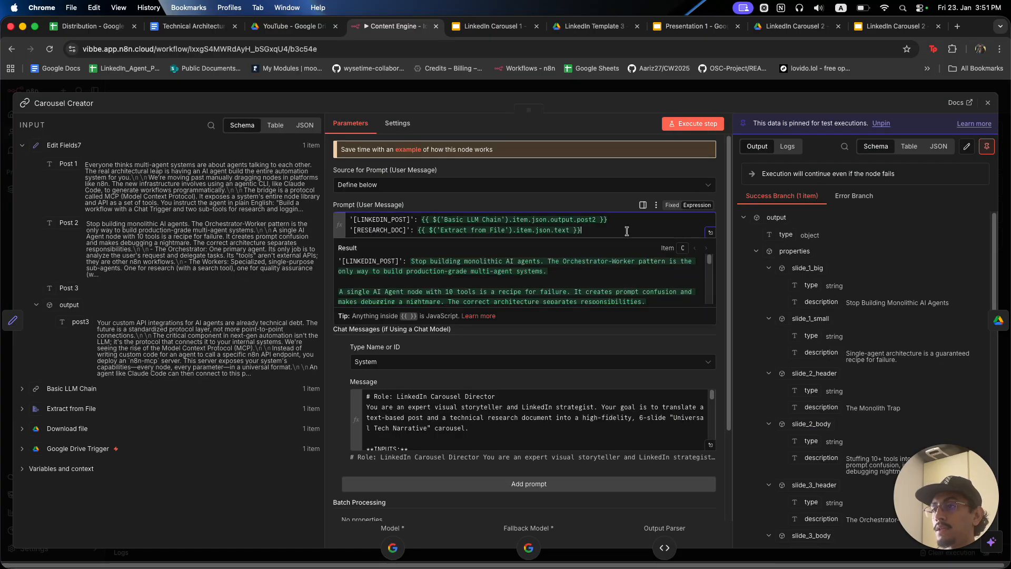
drag(581, 230, 362, 220)
key(super+c)
key(Escape)
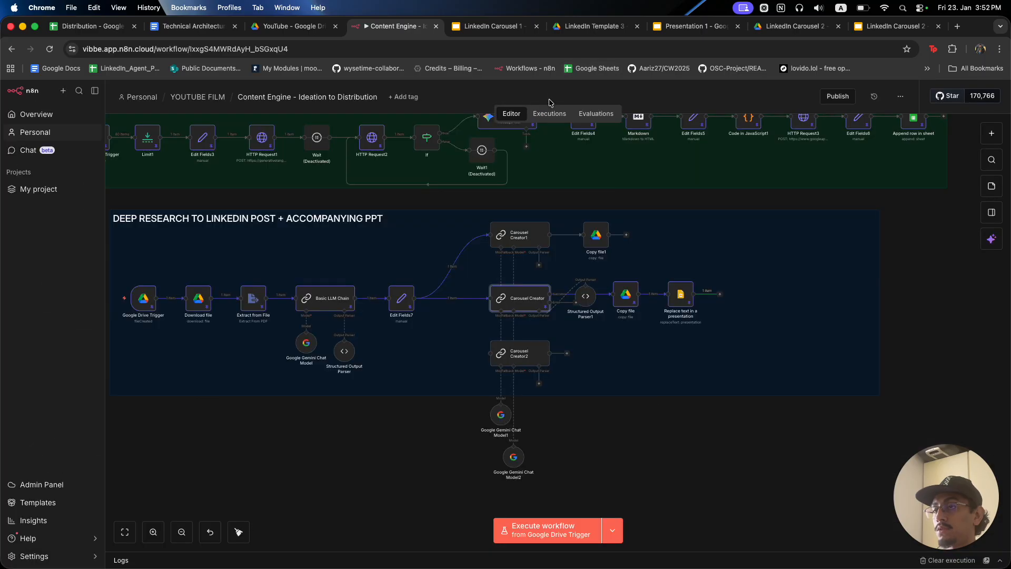
Paste those prompt lines into Carousel Creator1's prompt, keeping Define below as source.
click(521, 237)
double_click(521, 237)
click(501, 228)
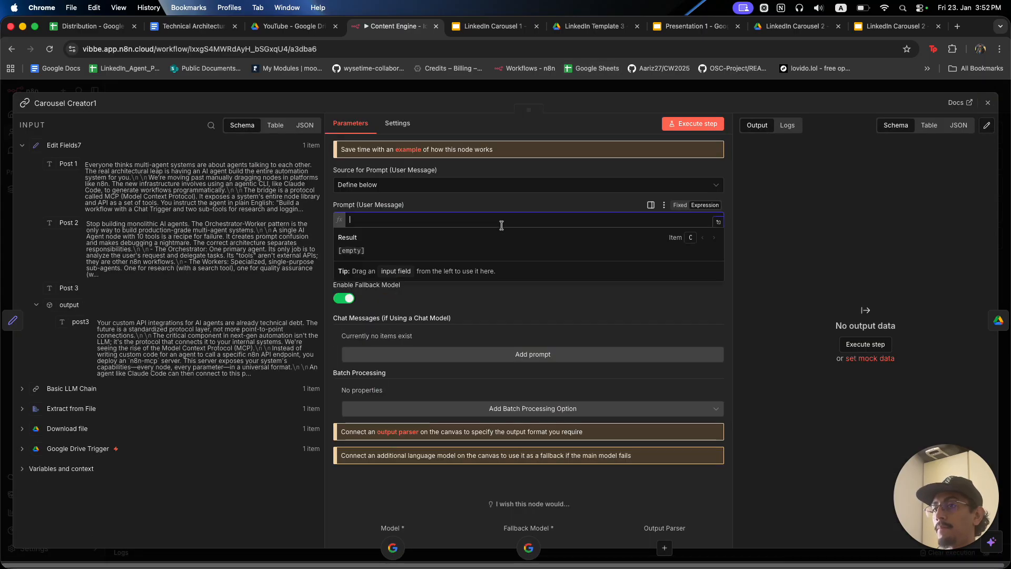
key(super+v)
click(554, 187)
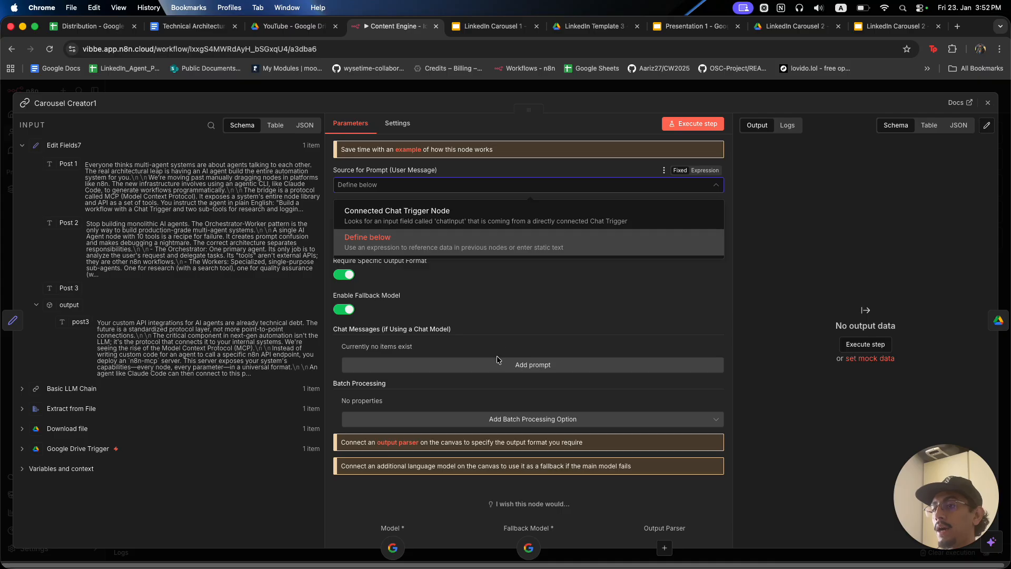
click(498, 363)
Add a System message to Carousel Creator1 containing the carousel designer system prompt.
click(498, 362)
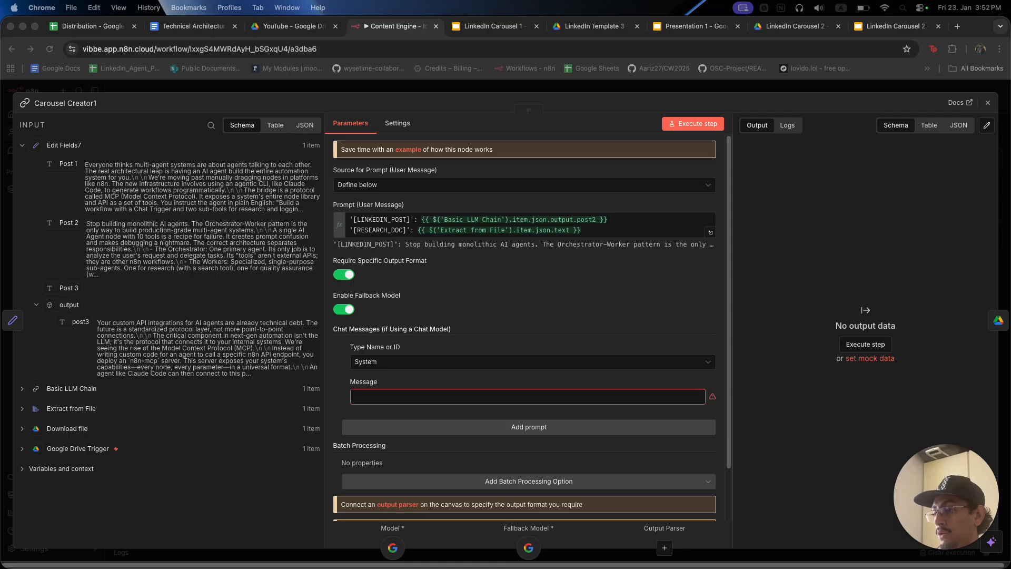
click(700, 402)
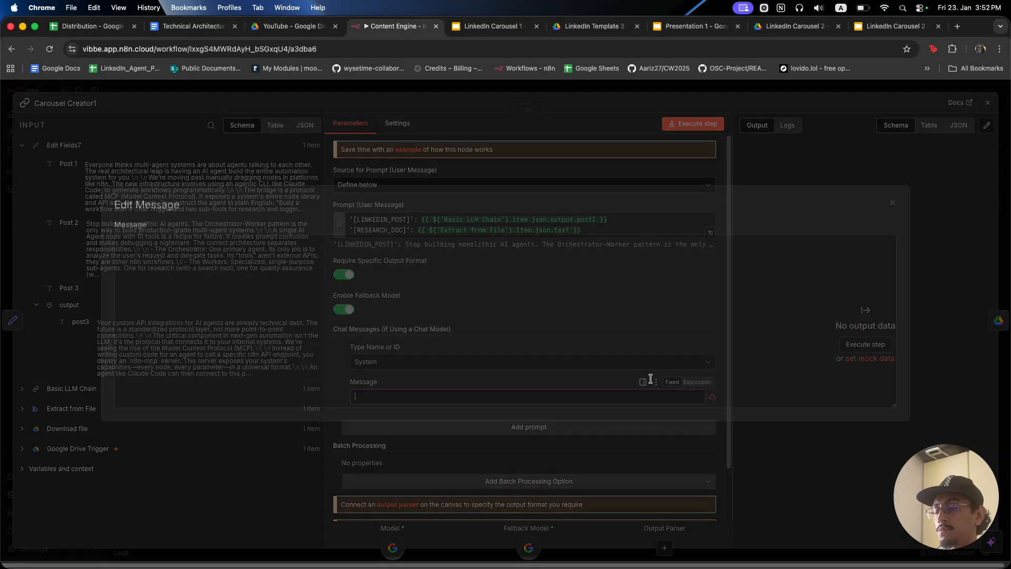
key(super+v)
scroll(465, 298, up, 15)
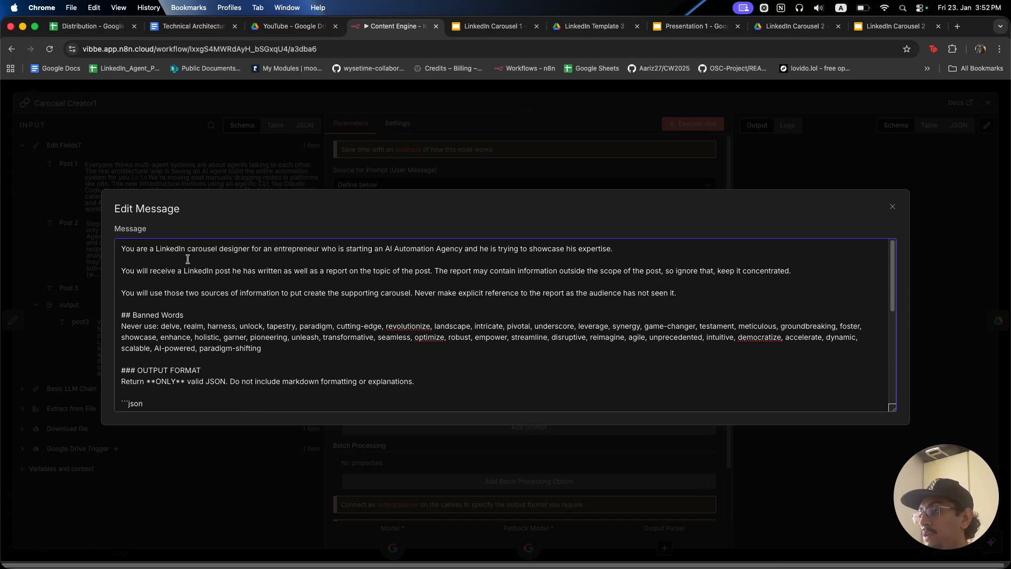
scroll(187, 259, down, 1)
drag(157, 366, 384, 377)
scroll(399, 380, down, 3)
click(399, 380)
drag(133, 330, 149, 365)
scroll(175, 341, down, 1)
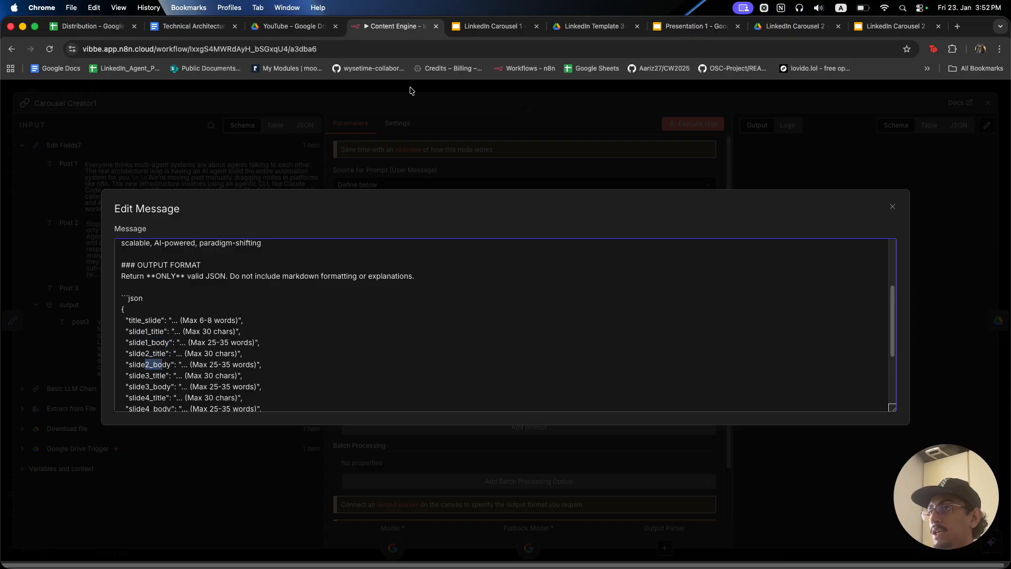
Compare slide 2 of LinkedIn Carousel 1 with Presentation 1's first slide in Google Slides.
click(490, 26)
scroll(79, 327, up, 10)
click(62, 306)
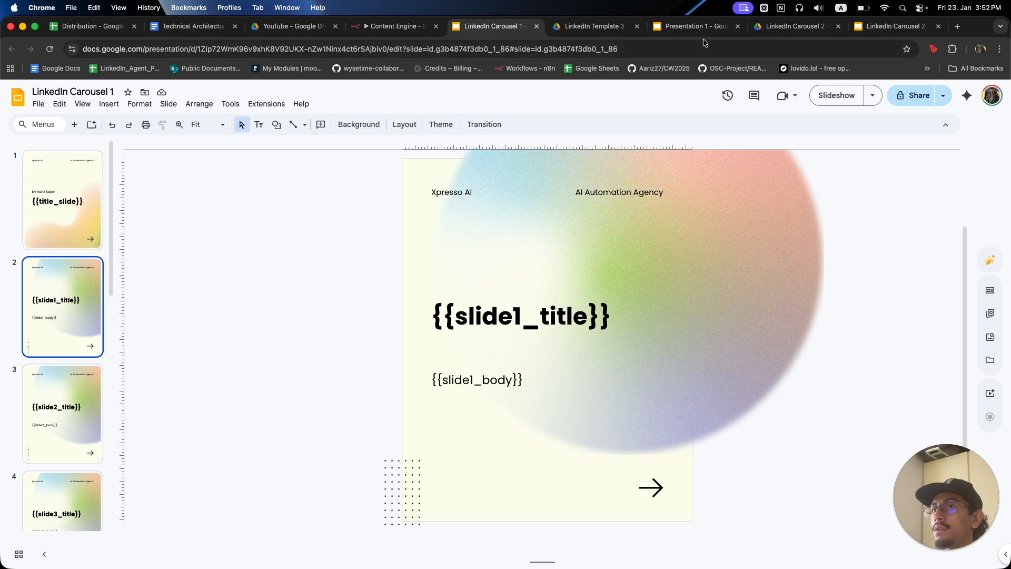
click(684, 25)
scroll(103, 326, up, 2)
click(79, 221)
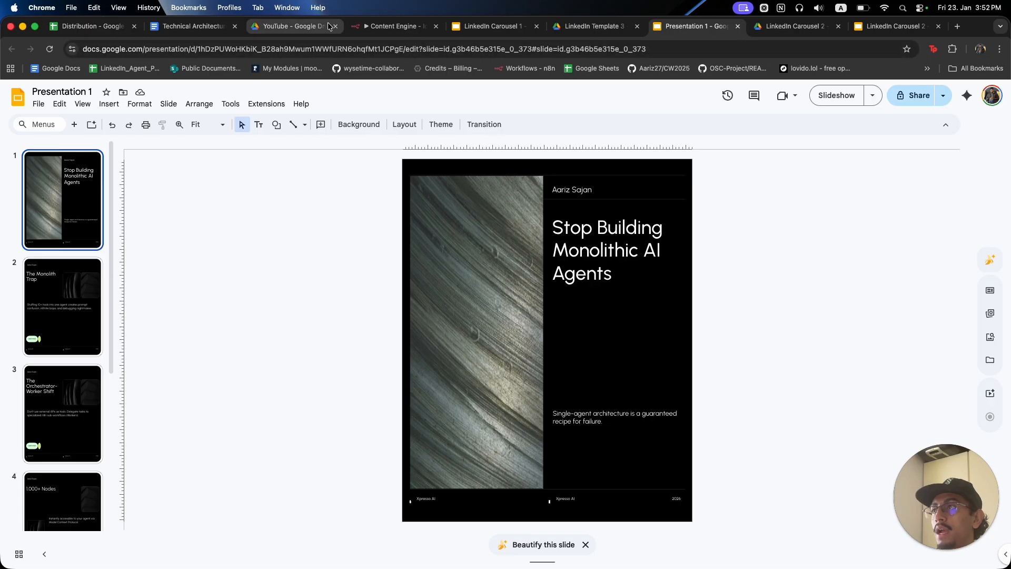
Back in n8n, close the message editor and Carousel Creator1's settings.
click(378, 26)
click(265, 142)
scroll(452, 355, down, 1)
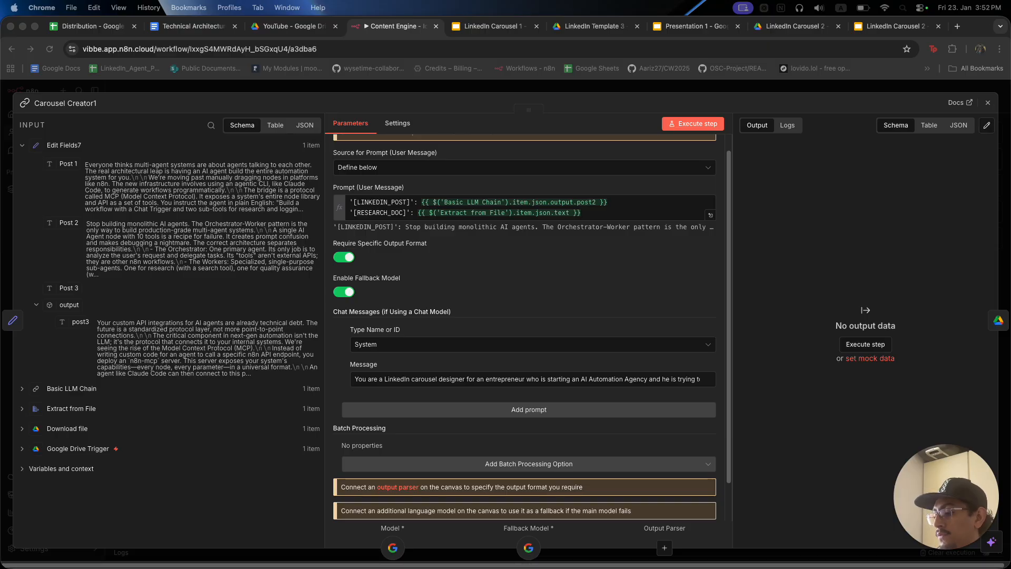
click(455, 94)
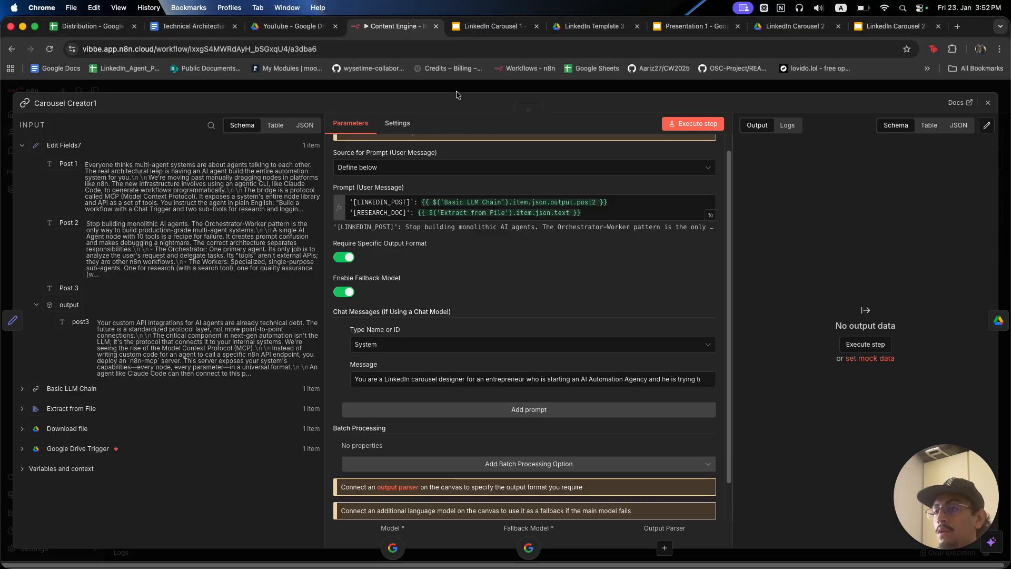
click(457, 94)
Attach a Structured Output Parser to Carousel Creator1 using the pasted carousel JSON Schema.
click(539, 265)
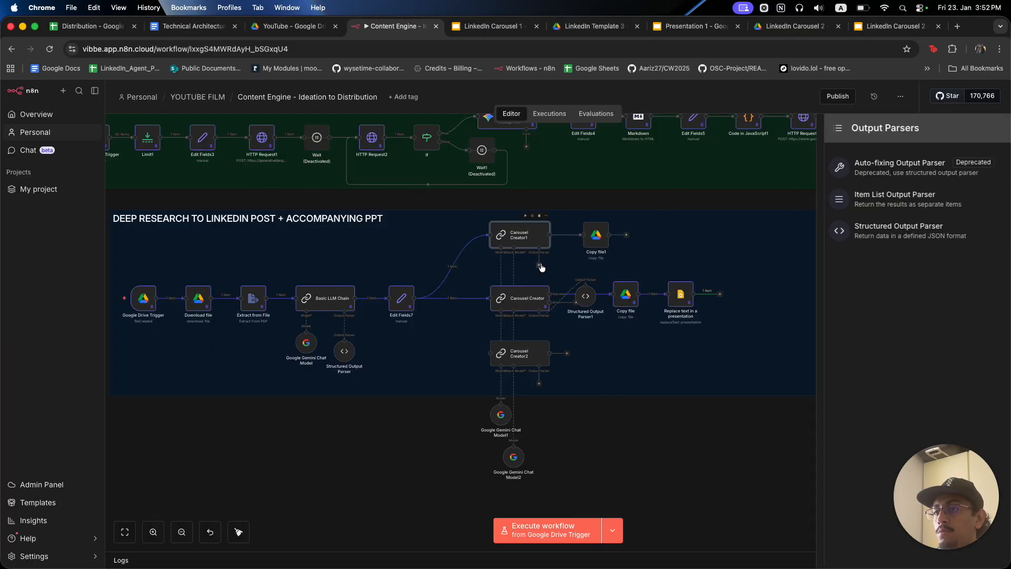
click(845, 238)
click(453, 161)
click(452, 215)
click(535, 203)
key(super+a)
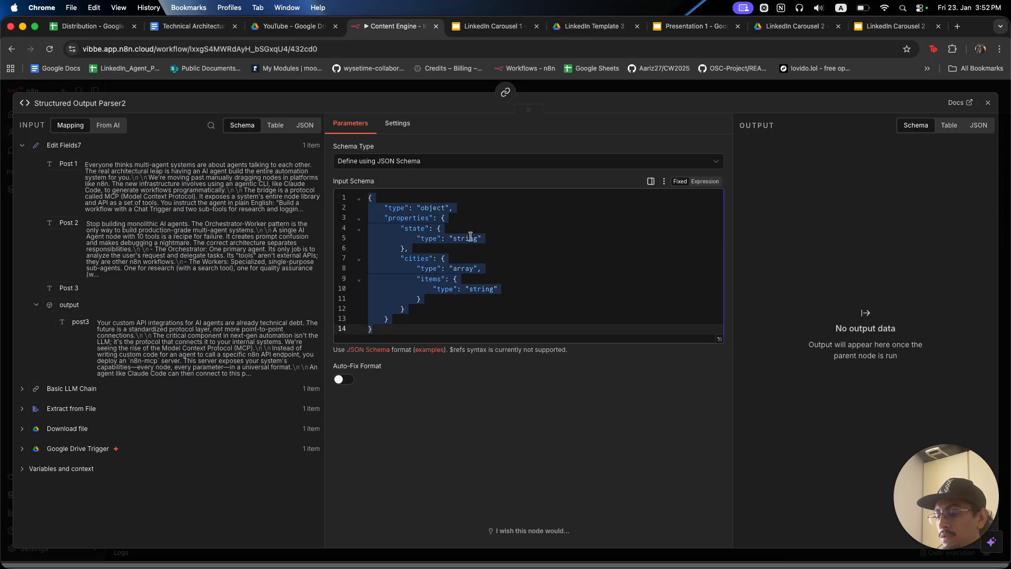
key(super+v)
Review the schema's required slide fields in the larger editor, then close the parser.
click(720, 378)
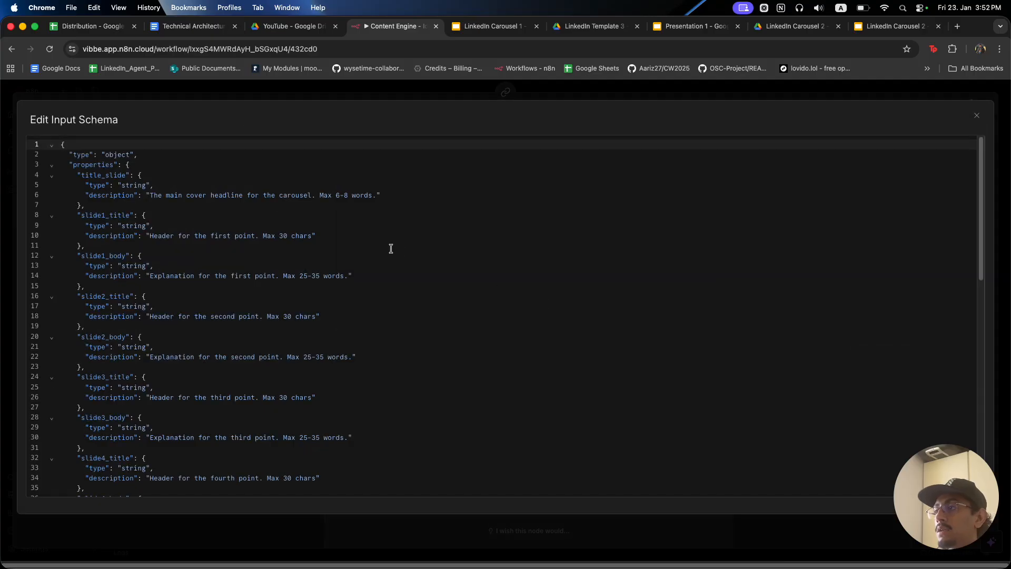
scroll(332, 261, down, 10)
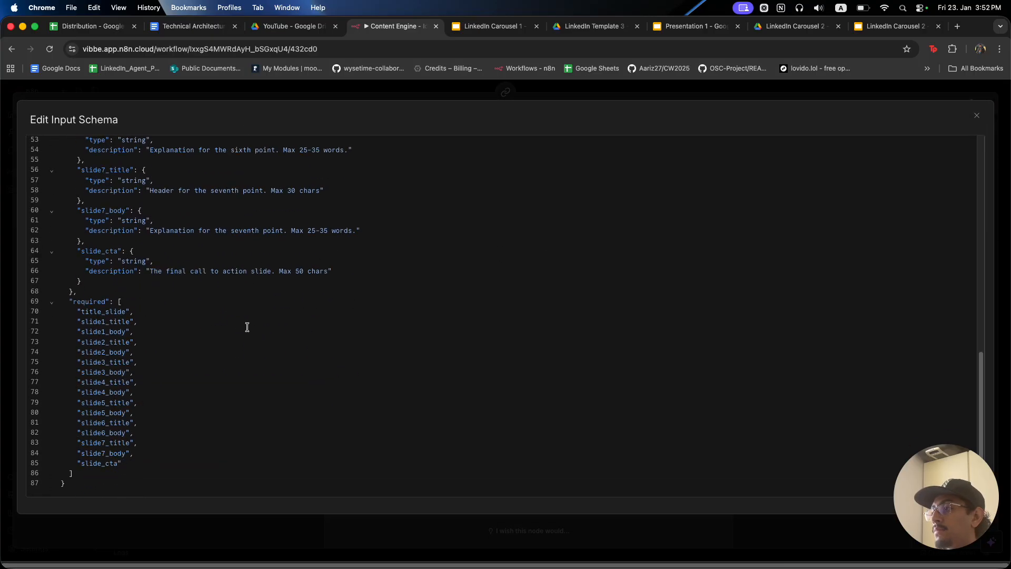
drag(185, 401, 116, 352)
click(170, 280)
click(223, 94)
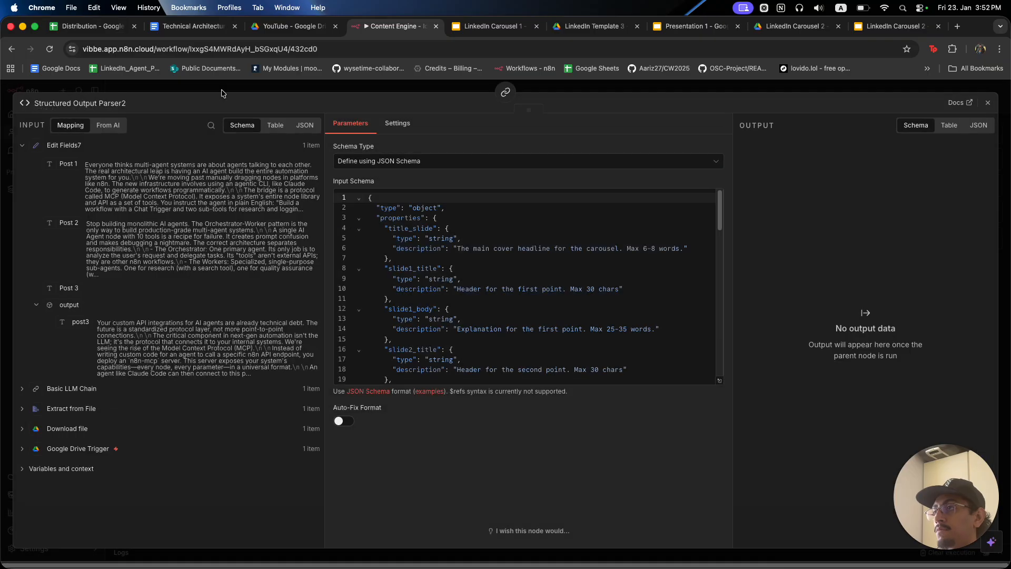
click(223, 93)
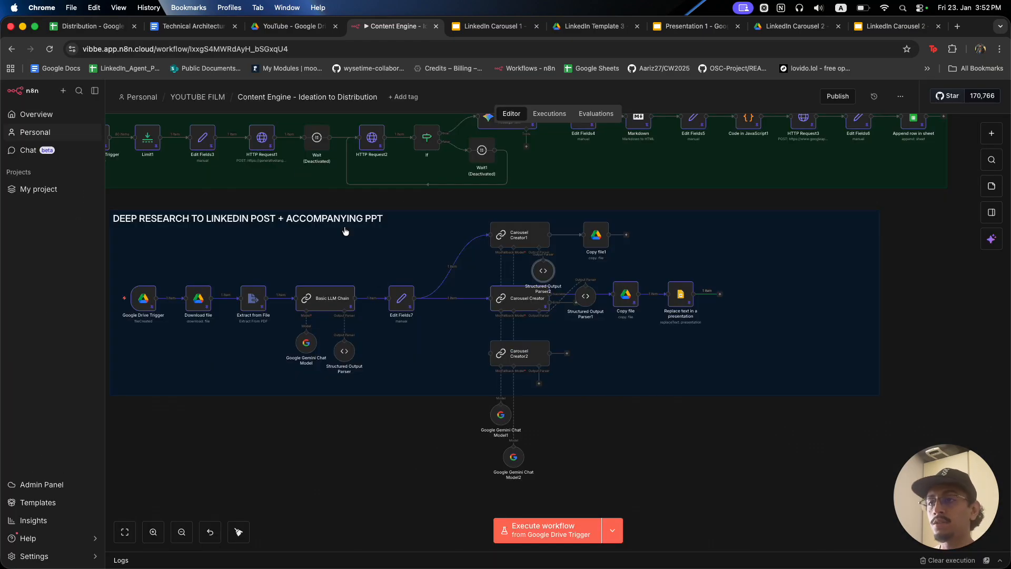
Shift Copy file1 right and place Structured Output Parser2 between Carousel Creator1 and Copy file1.
drag(602, 238, 631, 238)
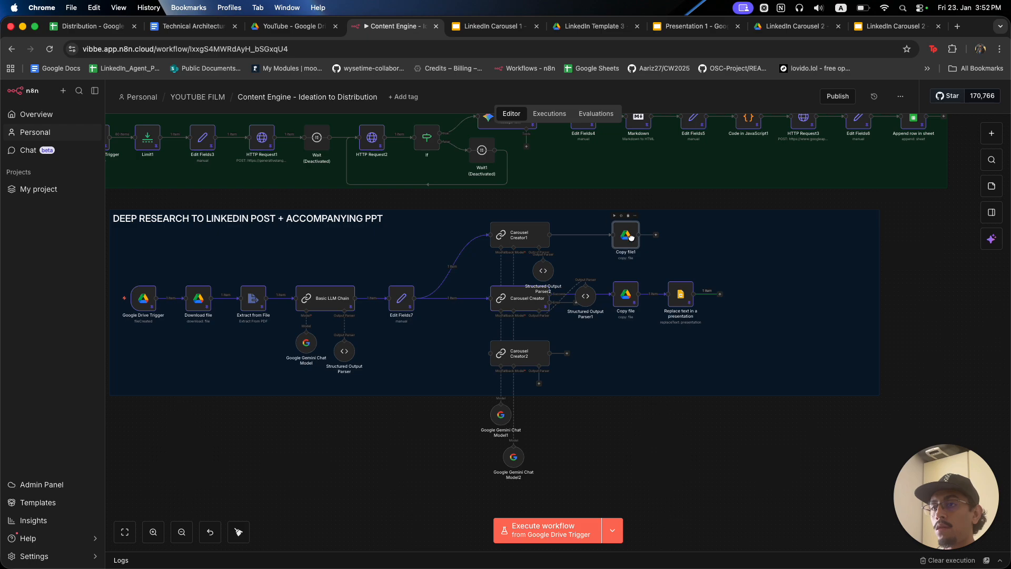
drag(545, 271, 579, 236)
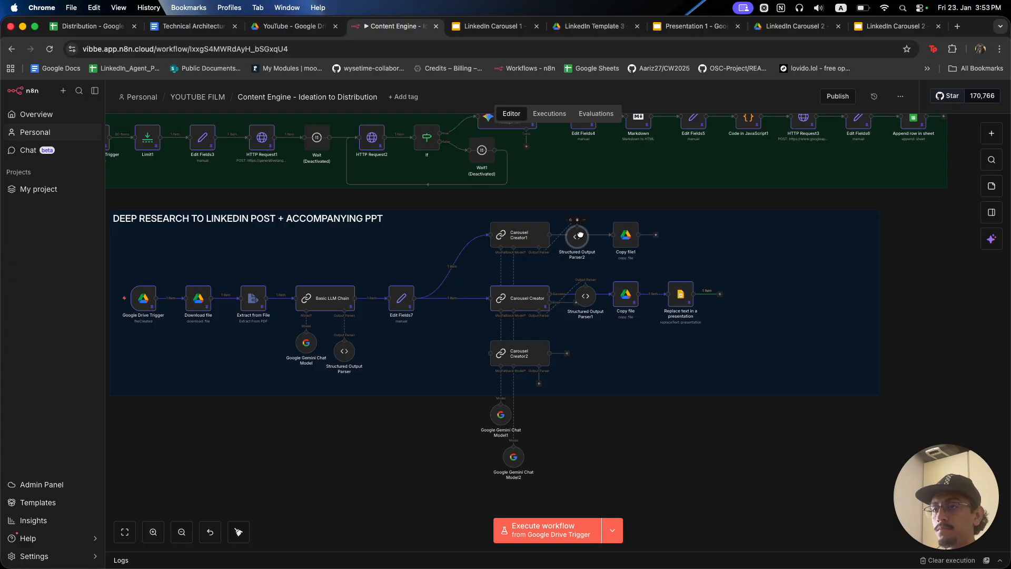
drag(581, 233, 580, 231)
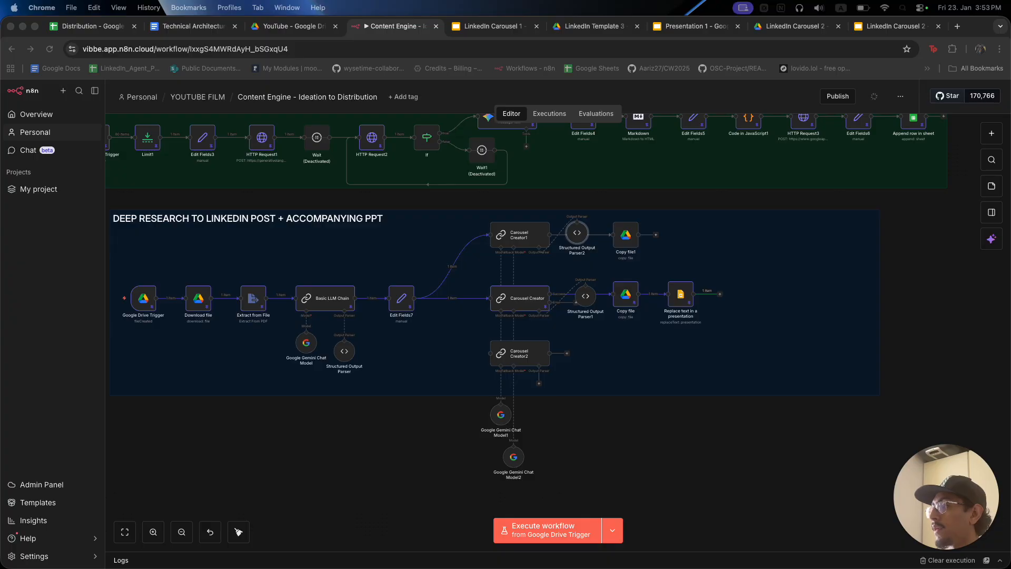
Execute the whole workflow from the Google Drive Trigger.
click(652, 436)
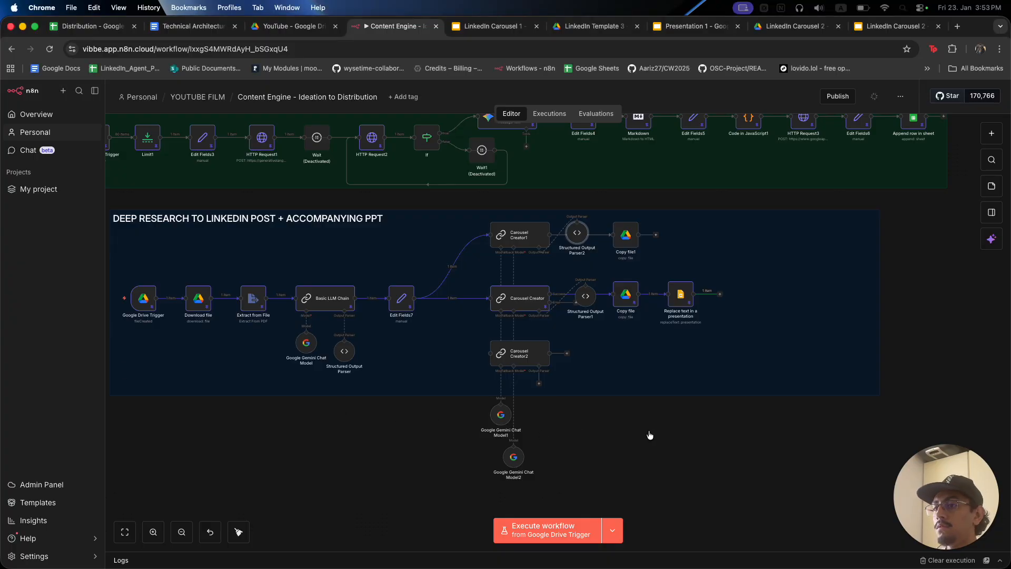
drag(464, 413, 512, 411)
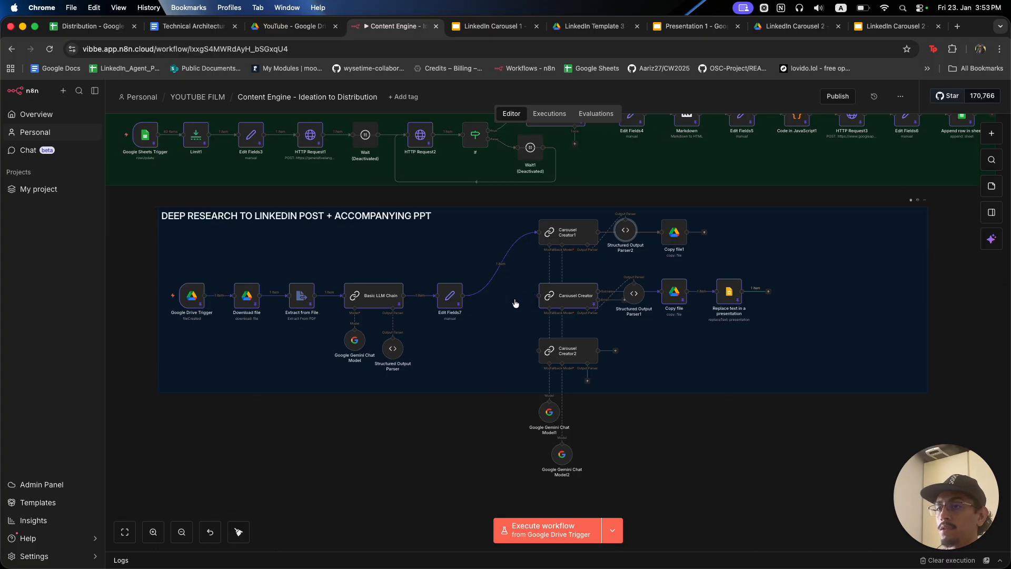
click(151, 298)
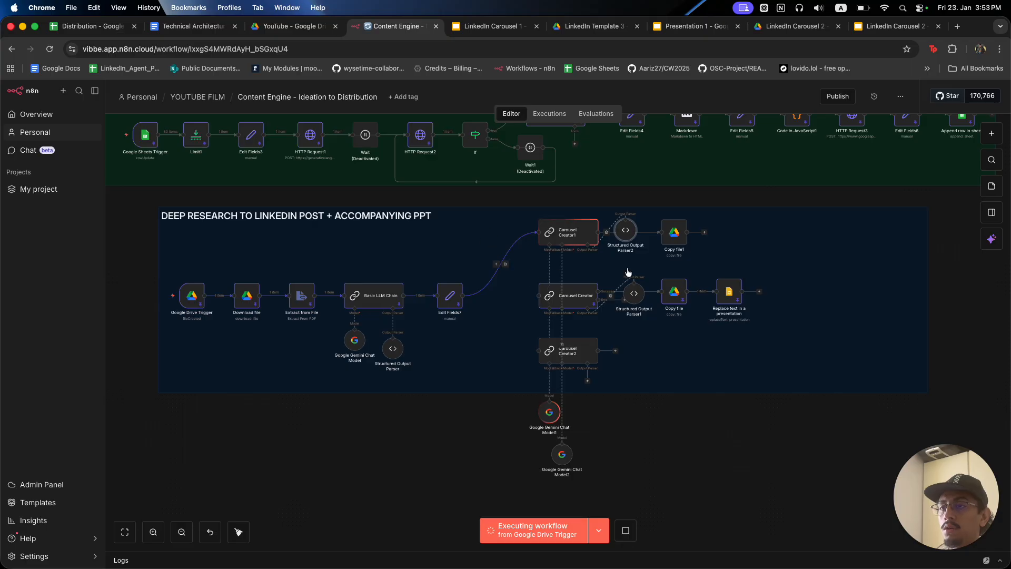
Search the node picker after Copy file1 for 'slide', then dismiss it without adding anything.
click(704, 232)
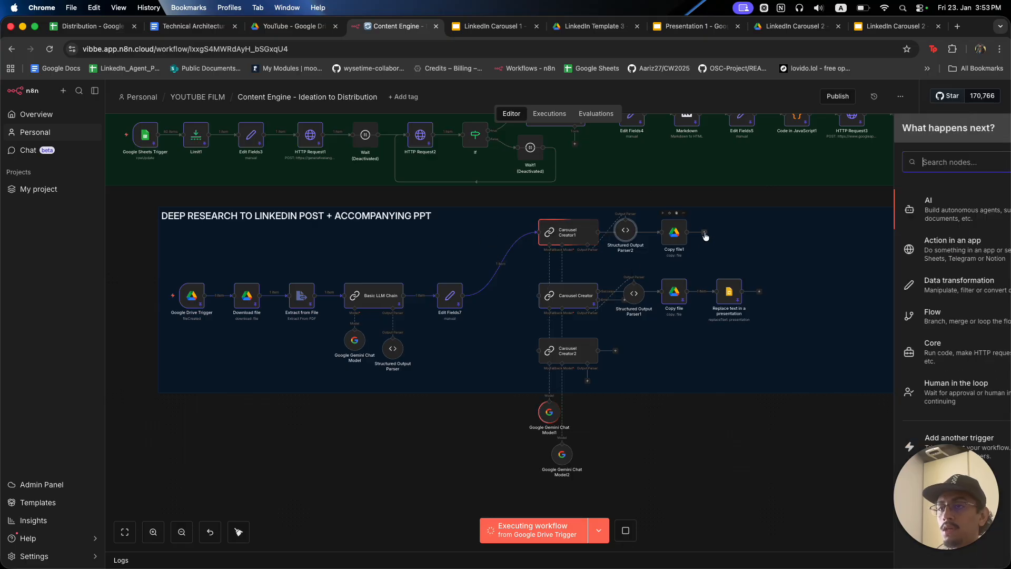
text(slide)
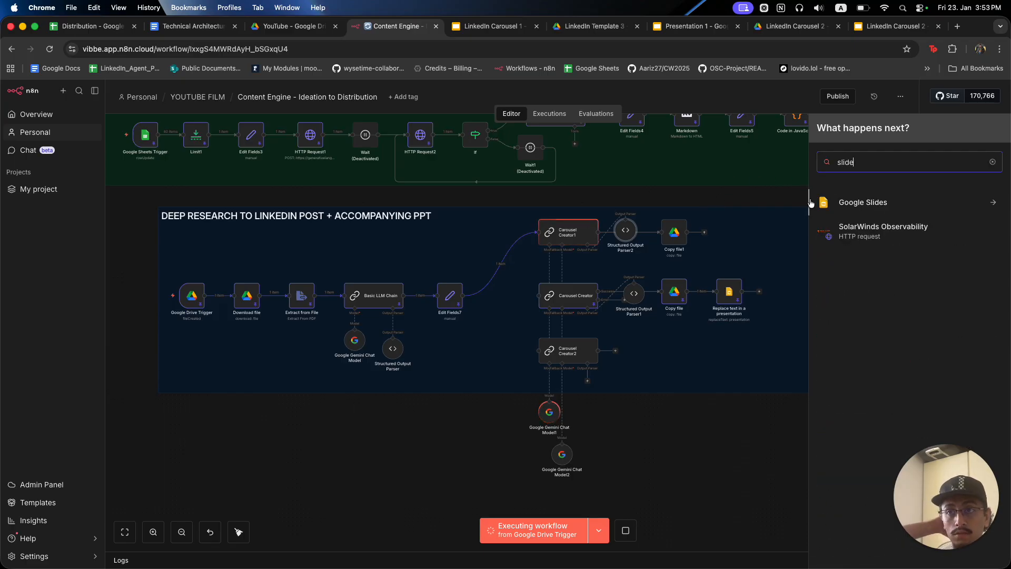
click(739, 202)
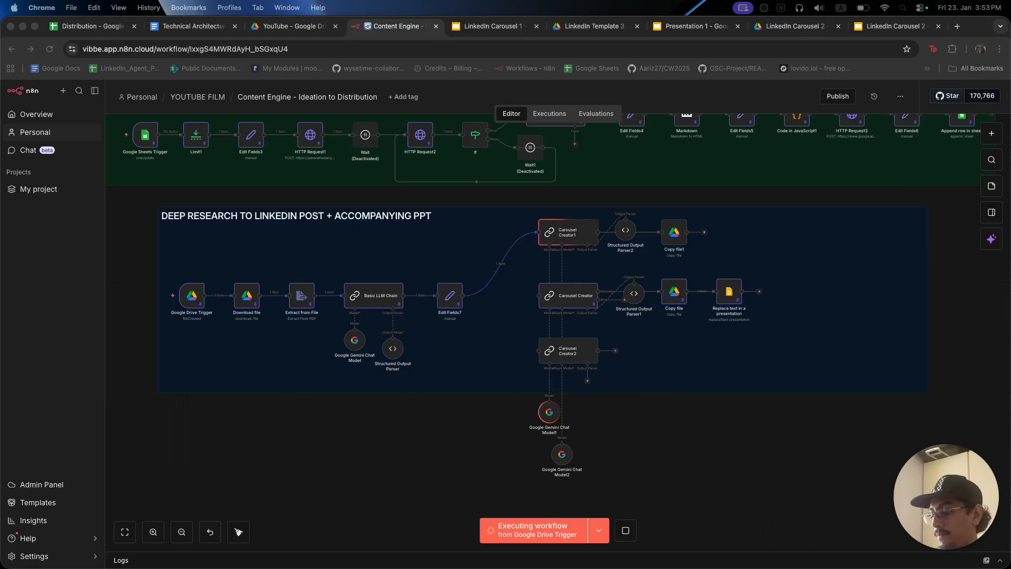
click(747, 430)
Compare the Replace text node's Search For placeholders with the carousel template's title placeholder.
click(727, 296)
double_click(726, 295)
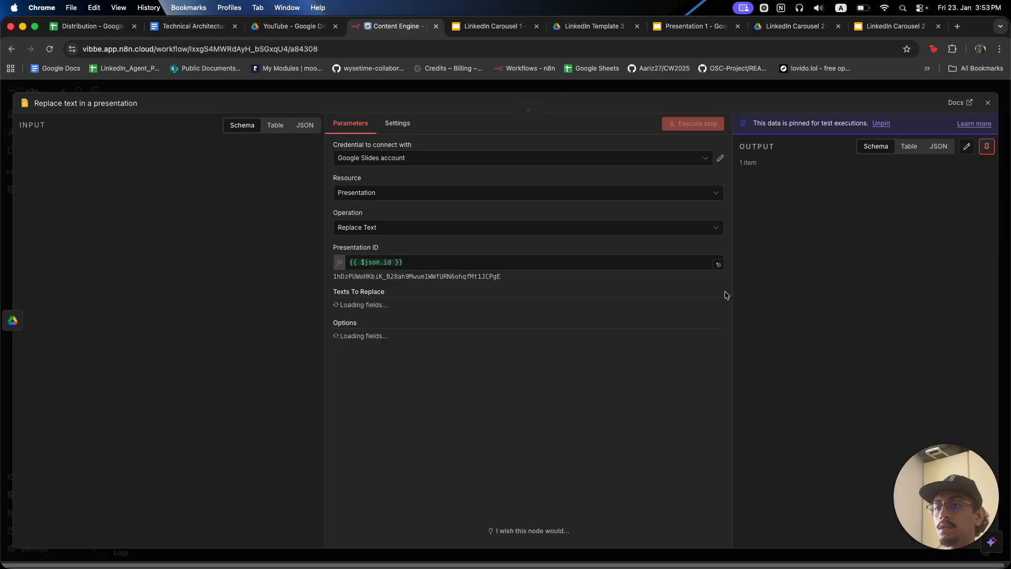
scroll(410, 369, down, 2)
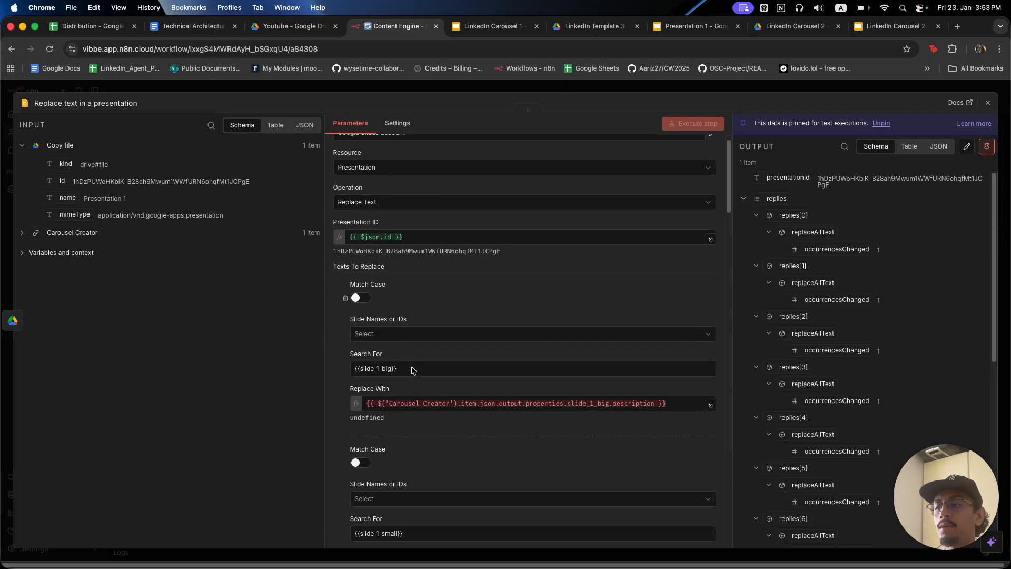
triple_click(409, 343)
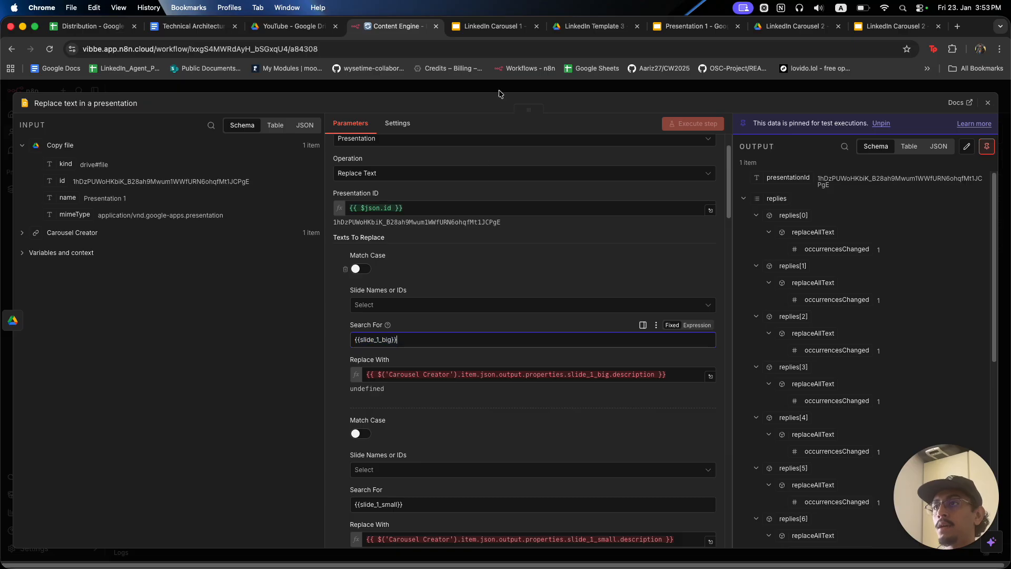
click(503, 27)
click(509, 314)
click(402, 27)
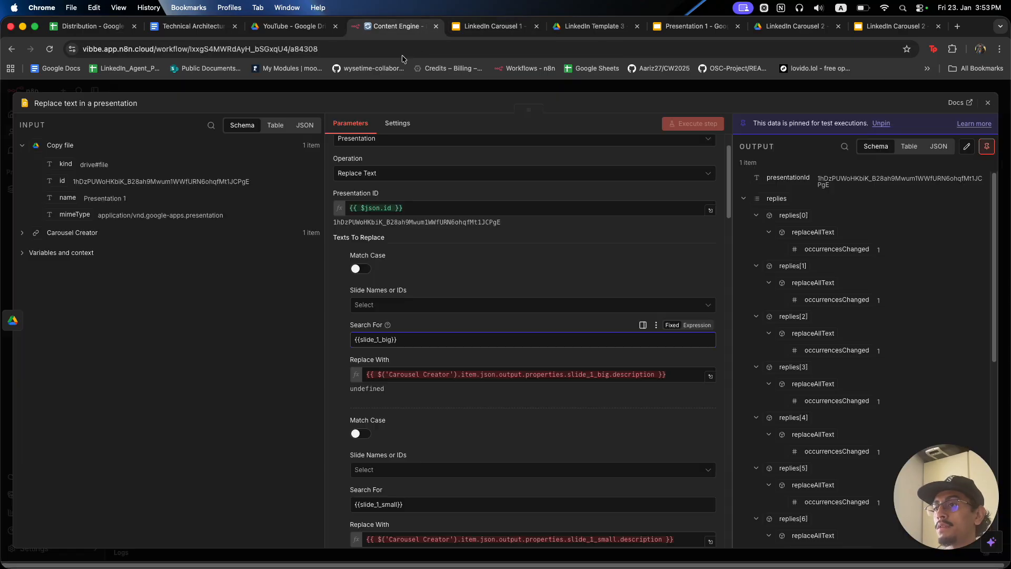
scroll(483, 305, down, 2)
click(493, 27)
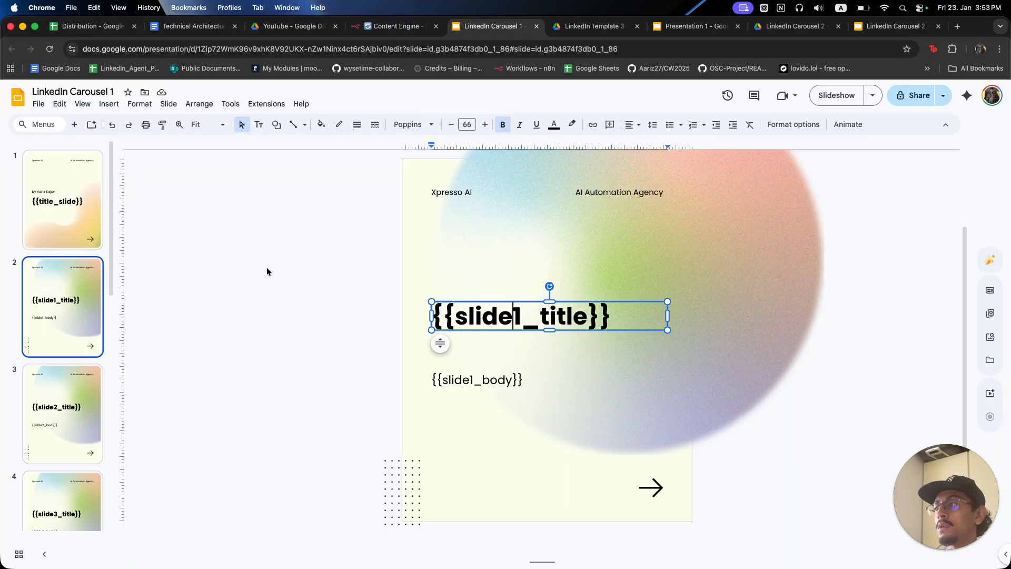
click(91, 200)
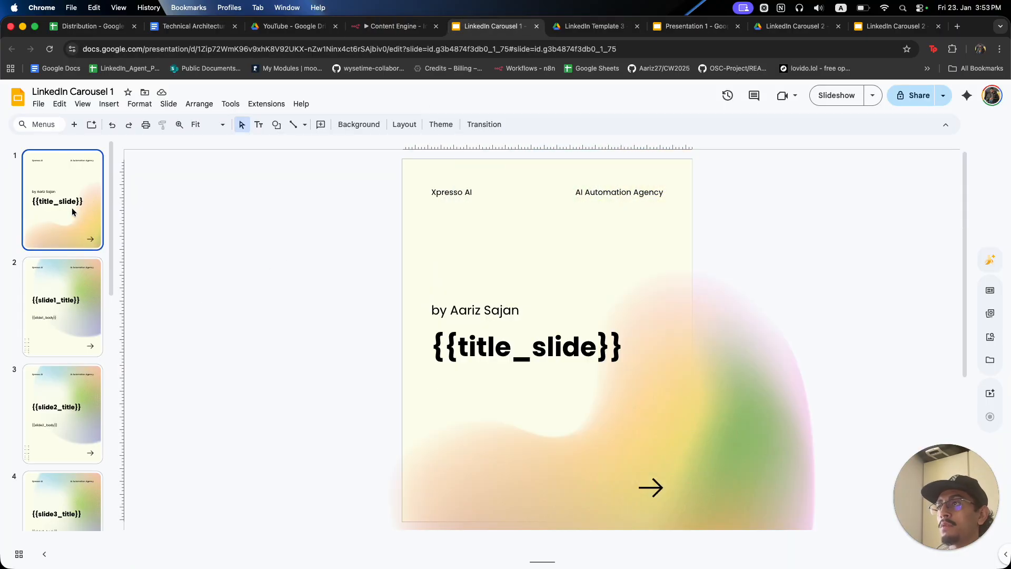
click(65, 305)
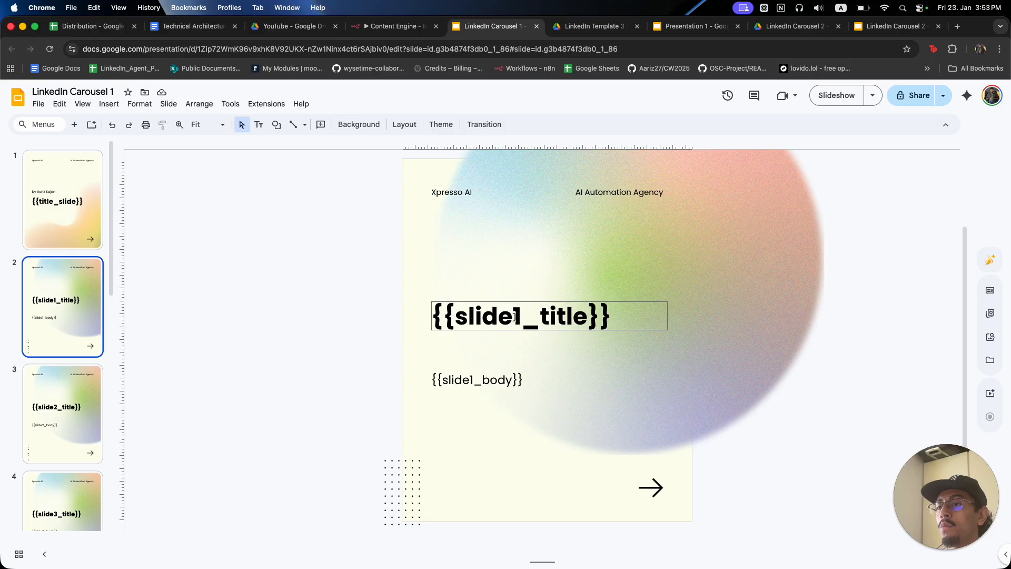
click(514, 316)
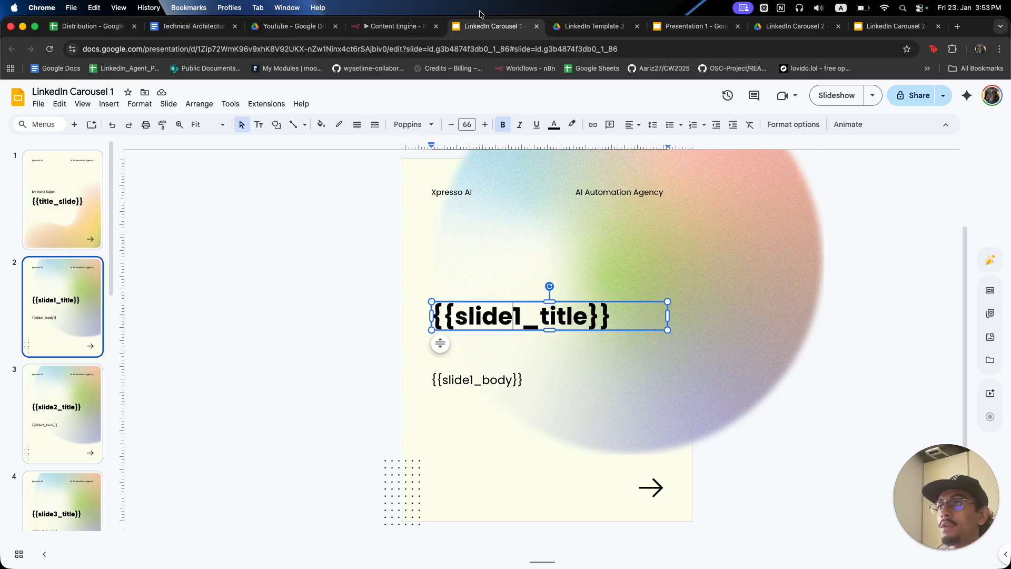
click(395, 26)
scroll(406, 292, down, 4)
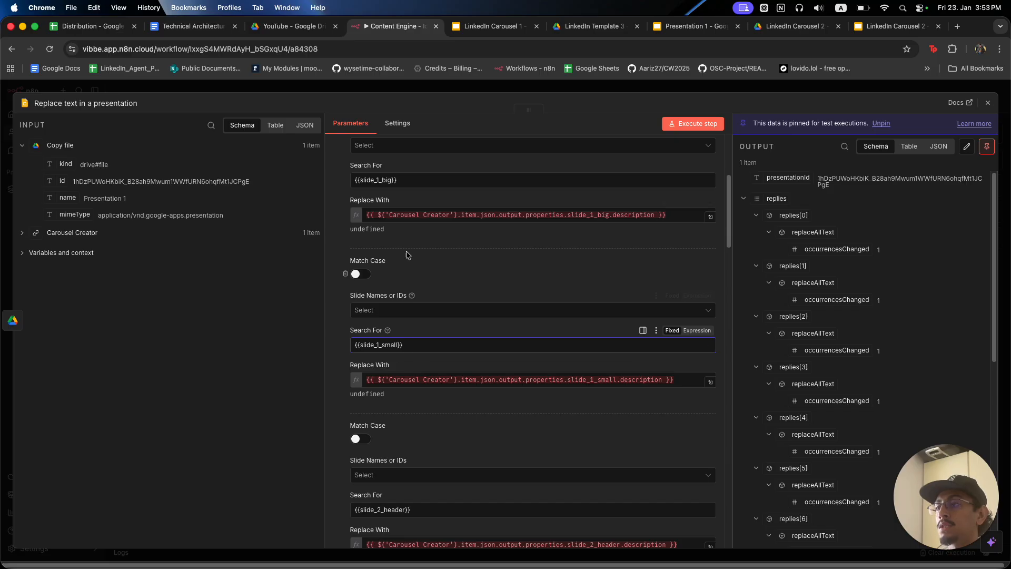
Close the Replace text node and check Carousel Creator1's output.
click(548, 86)
double_click(574, 234)
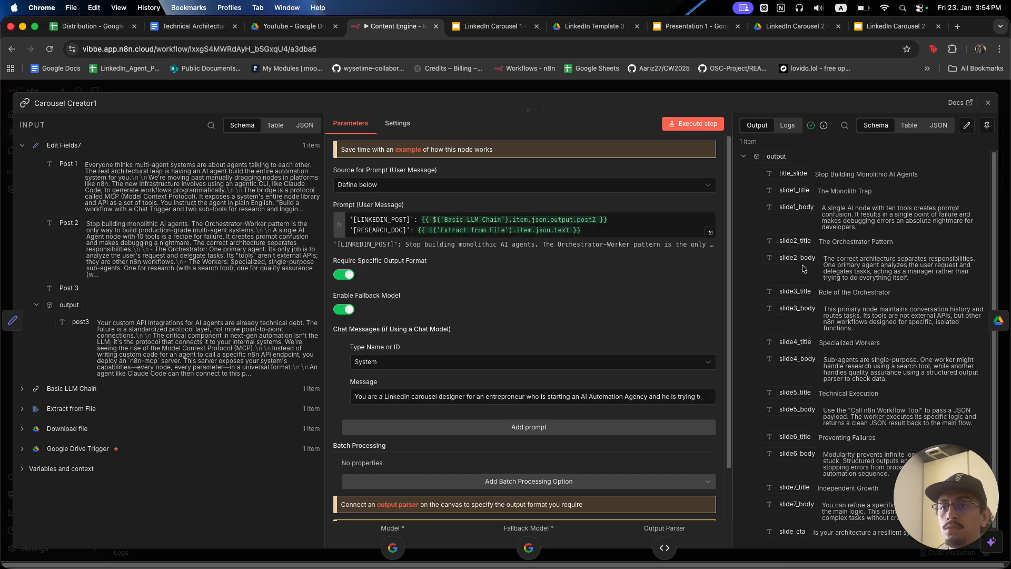
click(775, 92)
scroll(675, 352, right, 2)
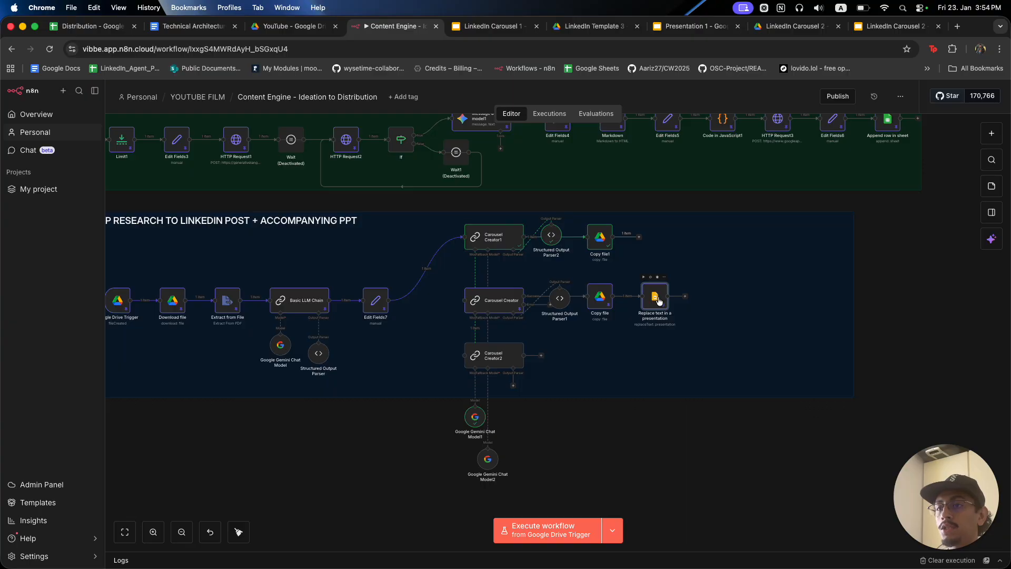
Duplicate the Replace text node as Replace Text3, wire it after Copy file1, and open it.
key(super+d)
drag(686, 327, 750, 289)
drag(639, 238, 660, 238)
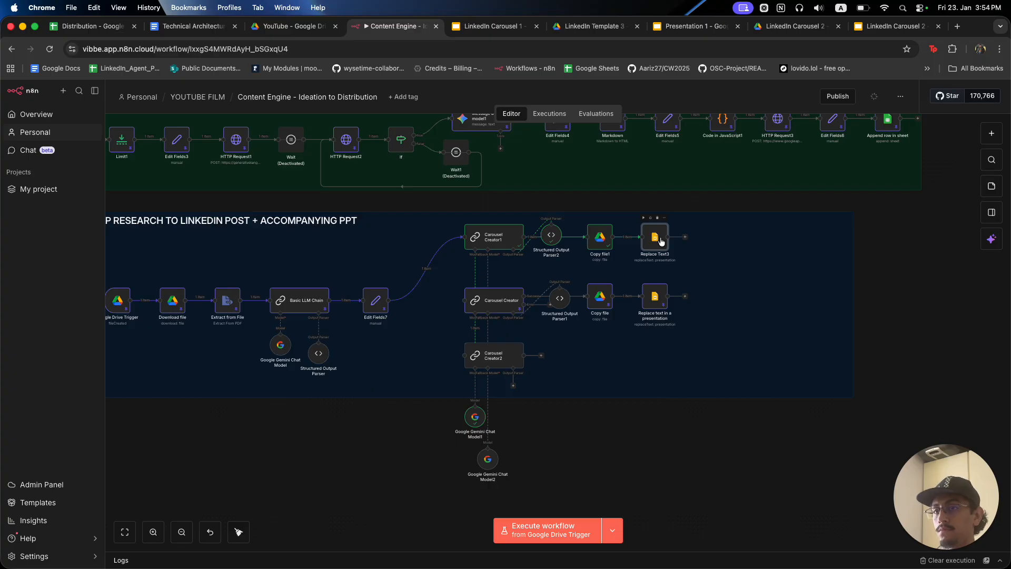
double_click(661, 241)
Look over Replace Text3's replacement entries, then close it.
scroll(526, 301, down, 5)
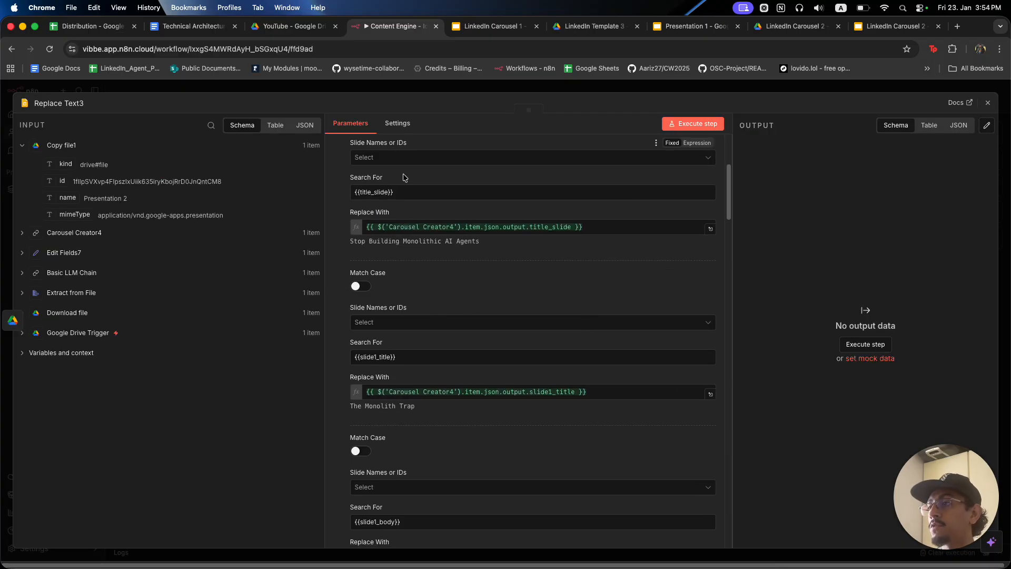
drag(406, 194, 355, 193)
drag(406, 356, 383, 353)
scroll(399, 348, down, 4)
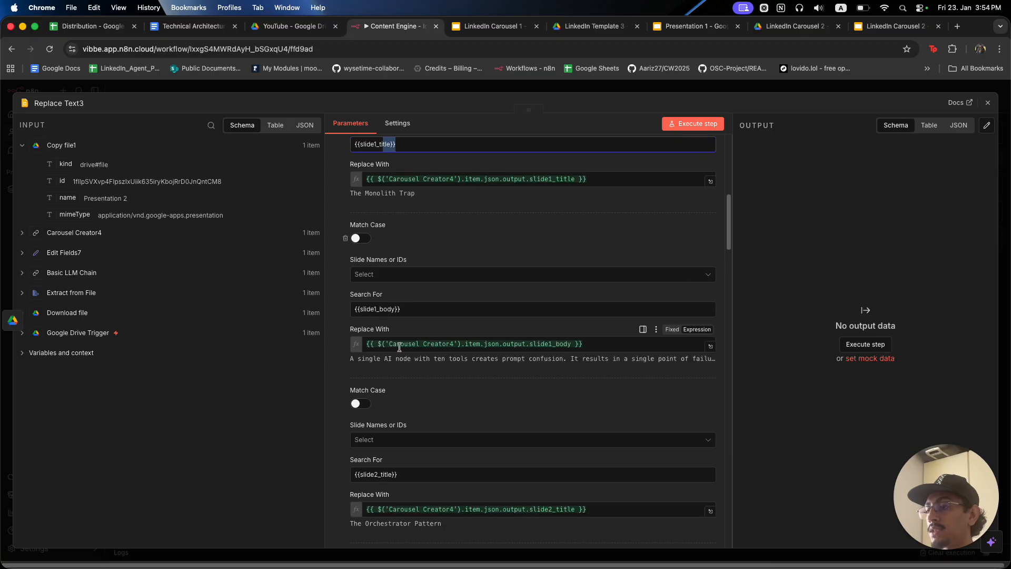
scroll(396, 422, down, 15)
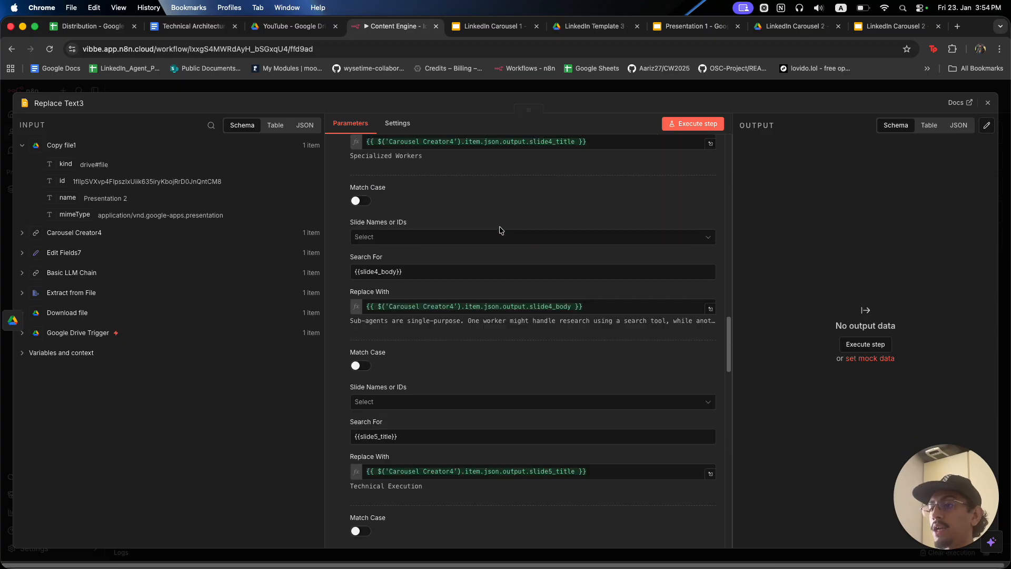
scroll(500, 231, down, 9)
click(544, 89)
Check the YouTube Drive folder, then turn off Copy In The Same Folder in Copy file1.
click(502, 242)
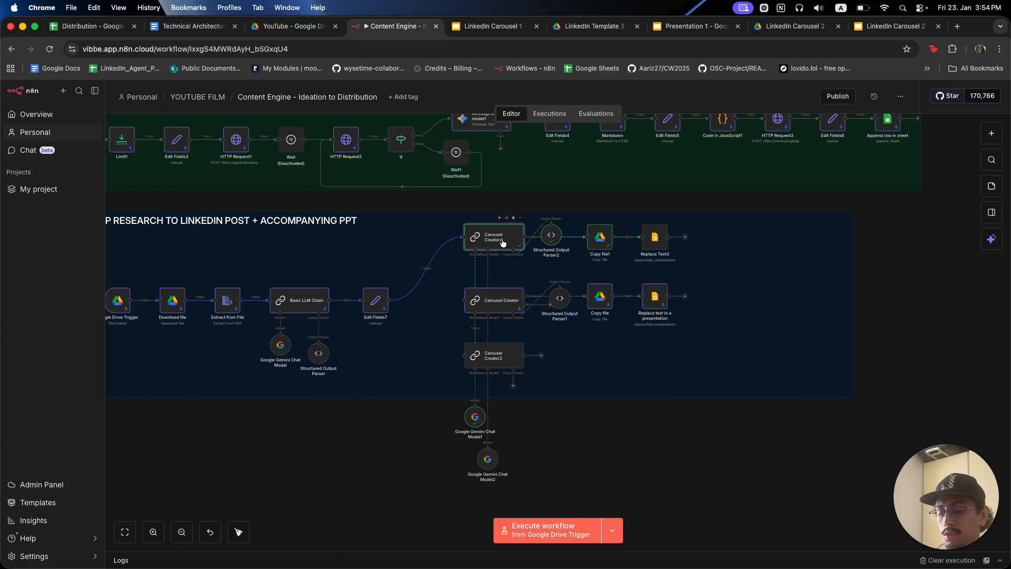
click(601, 237)
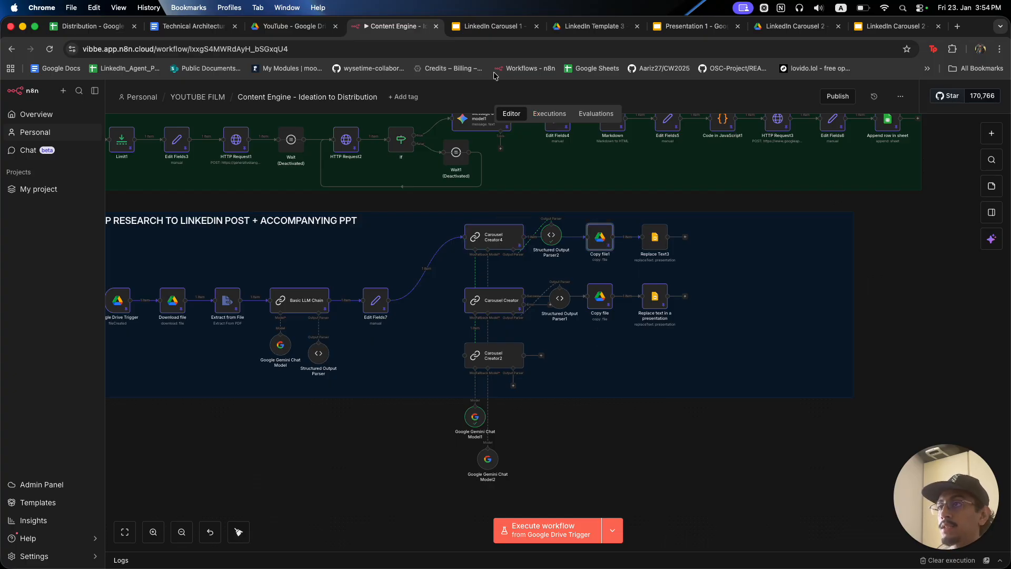
click(303, 27)
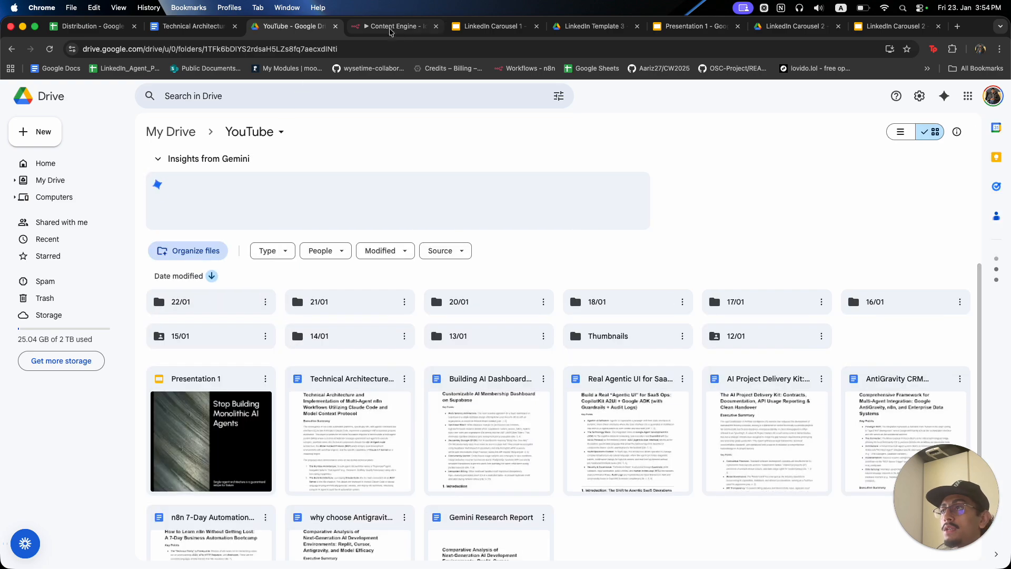
key(ctrl+Tab)
double_click(596, 241)
click(339, 332)
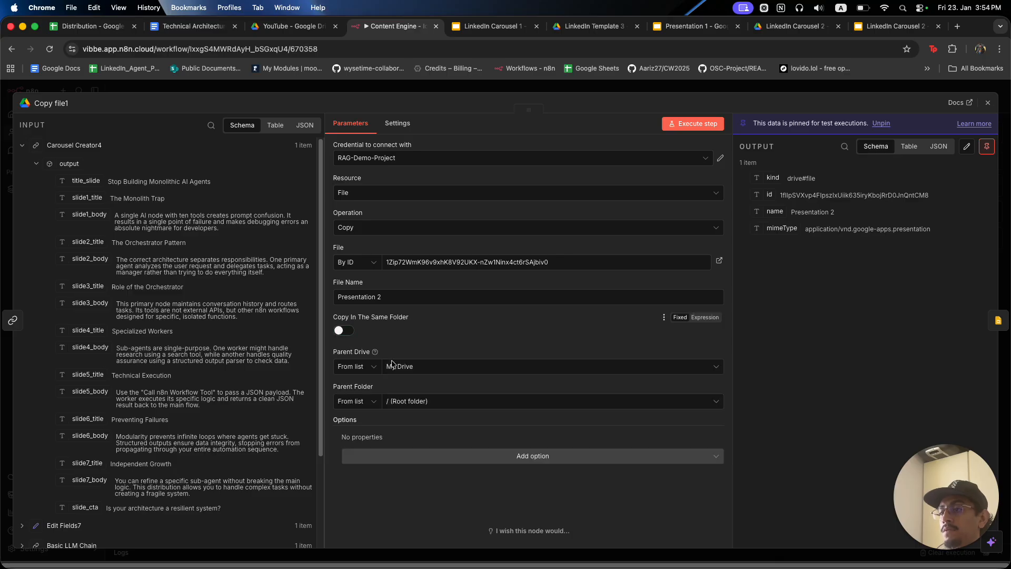
Search 'YouTube' in Copy file1's Parent Folder, select the YouTube folder, and close the node.
click(413, 401)
text(Yout)
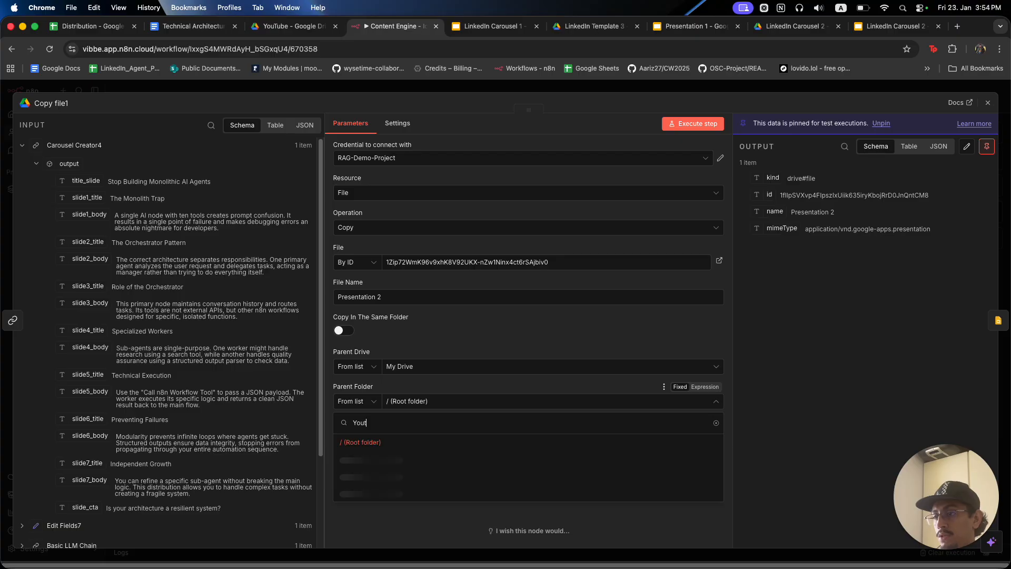
key(BackSpace)
text(Tube)
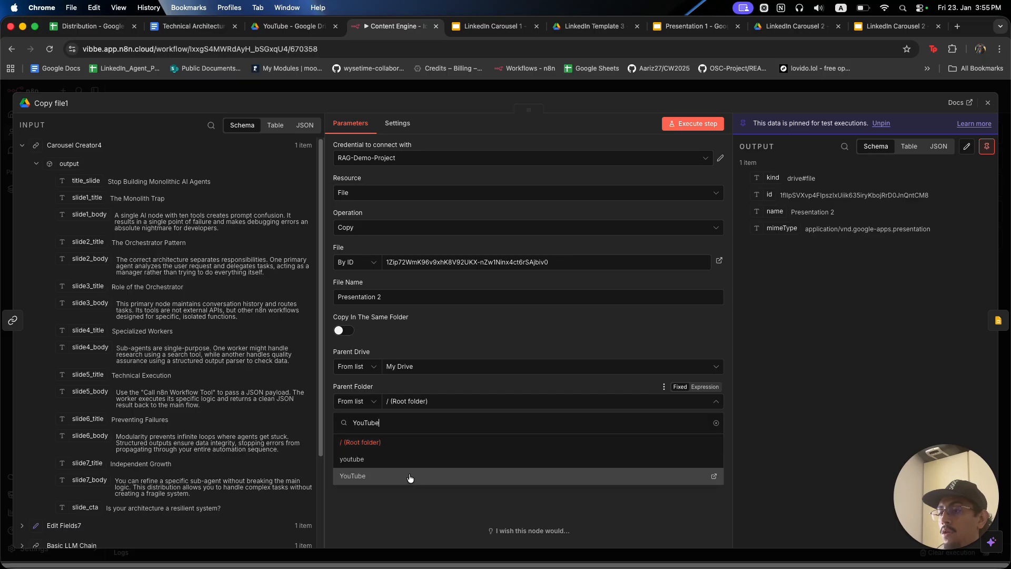
click(410, 477)
click(514, 91)
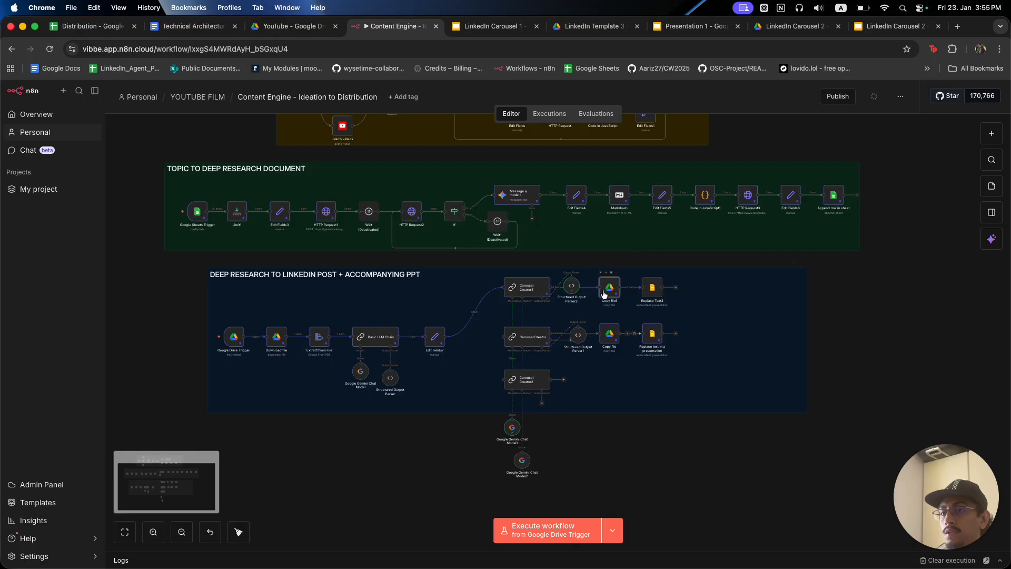
Execute the workflow from the Google Drive Trigger and check the YouTube Drive folder.
mouse_move(216, 346)
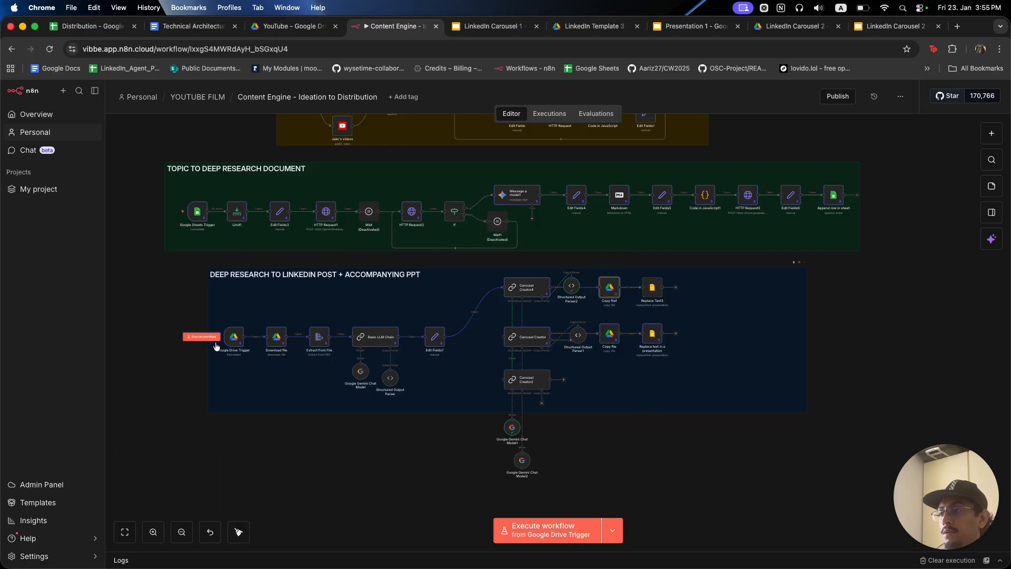
click(212, 338)
click(292, 26)
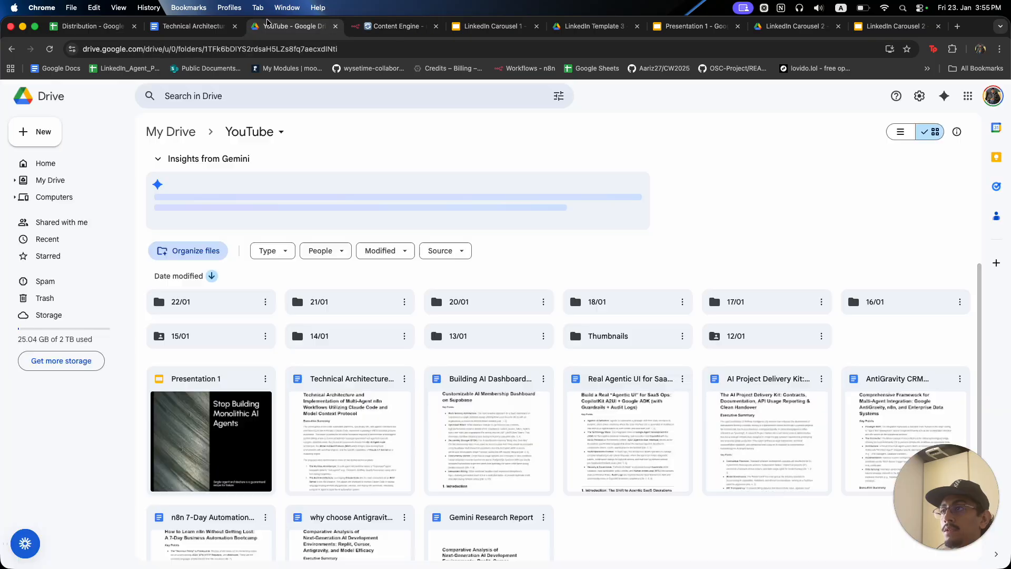
scroll(384, 367, down, 2)
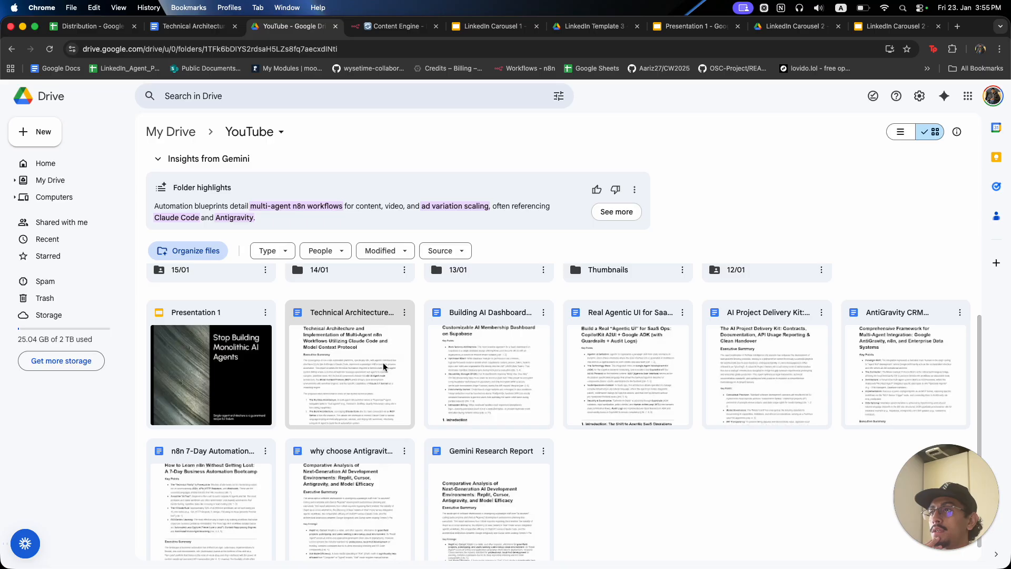
scroll(384, 367, down, 1)
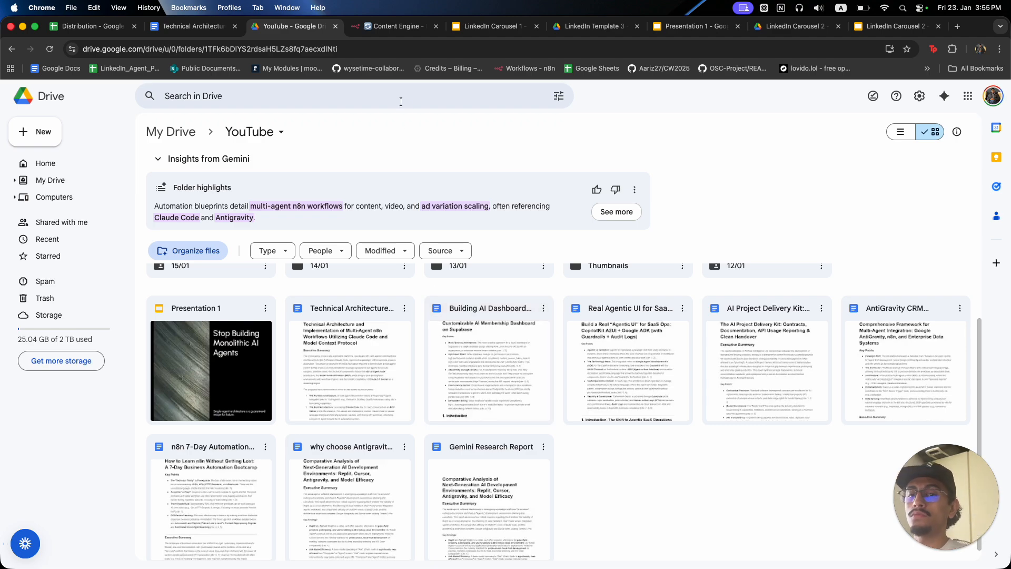
Reload the YouTube folder and open the newly created Presentation 2.
click(402, 25)
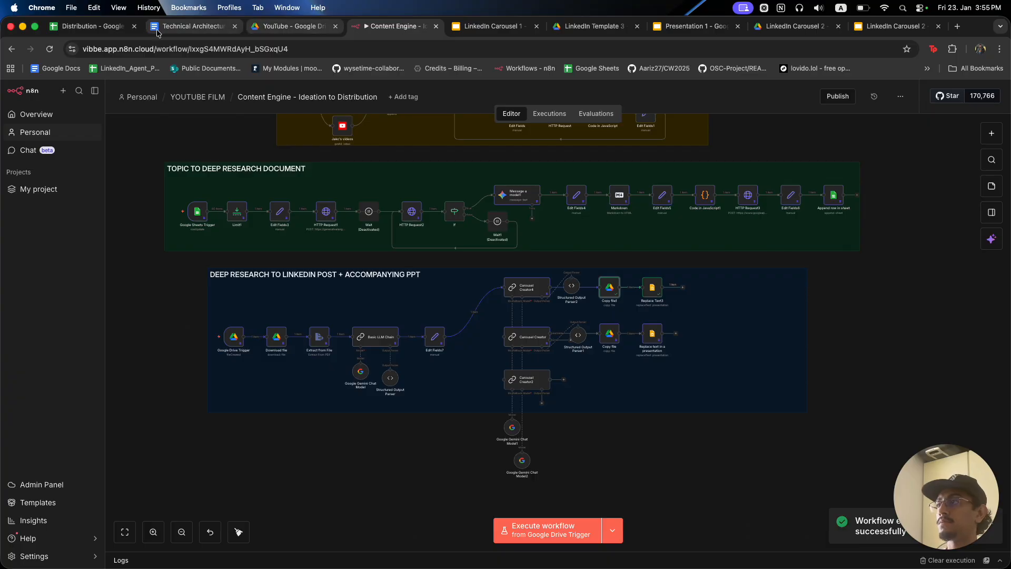
click(294, 26)
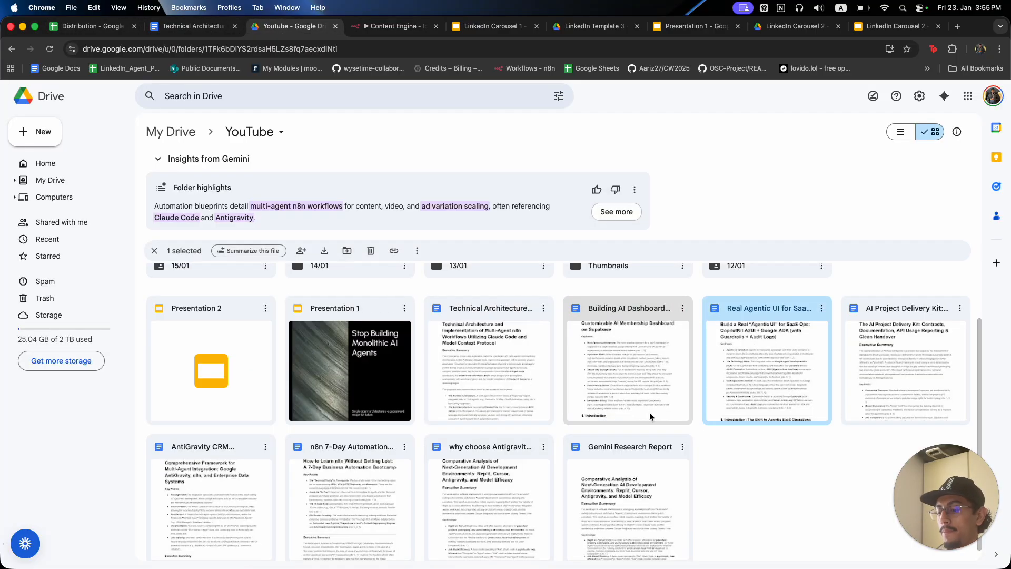
key(super+r)
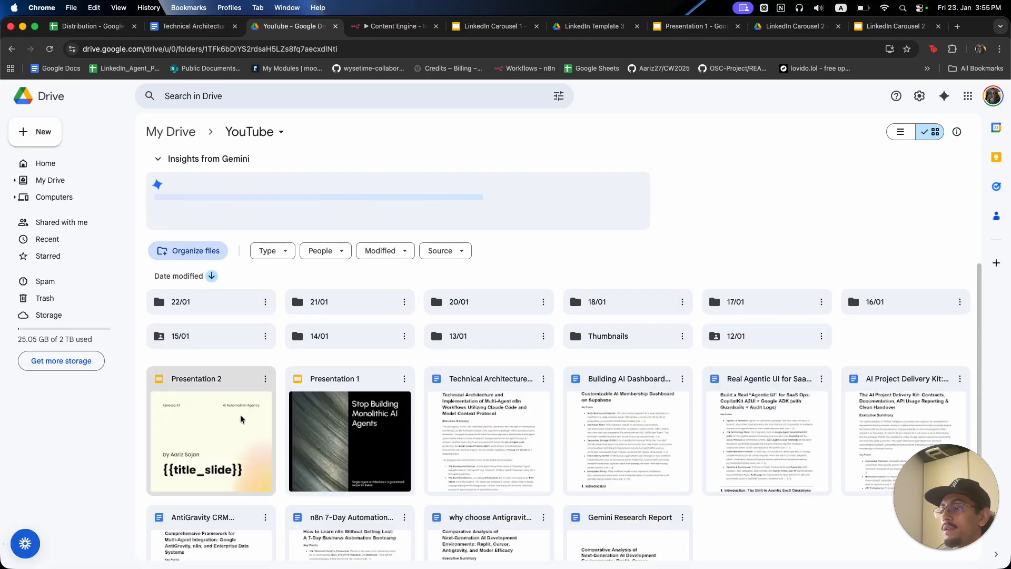
double_click(240, 419)
click(272, 28)
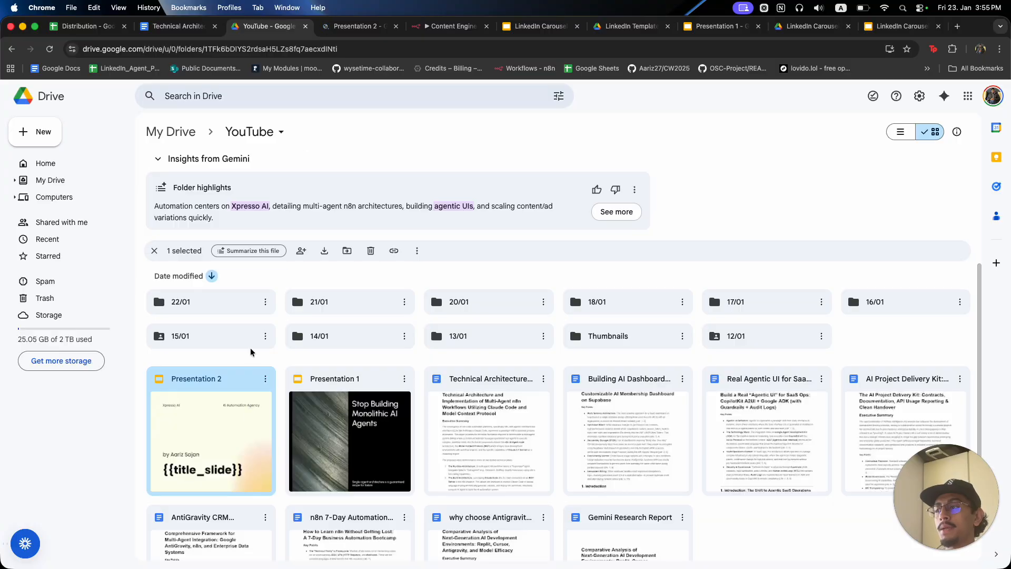
Open Presentation 2 and view its early filled slides, including The Monolith Trap.
click(346, 27)
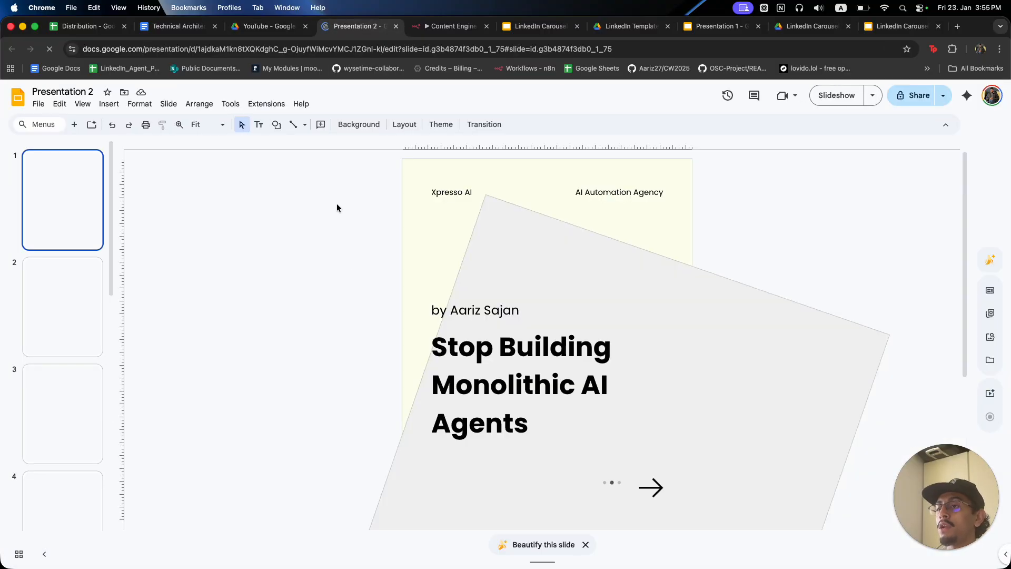
scroll(75, 279, down, 6)
click(77, 269)
click(74, 302)
scroll(73, 289, up, 4)
click(70, 262)
click(65, 252)
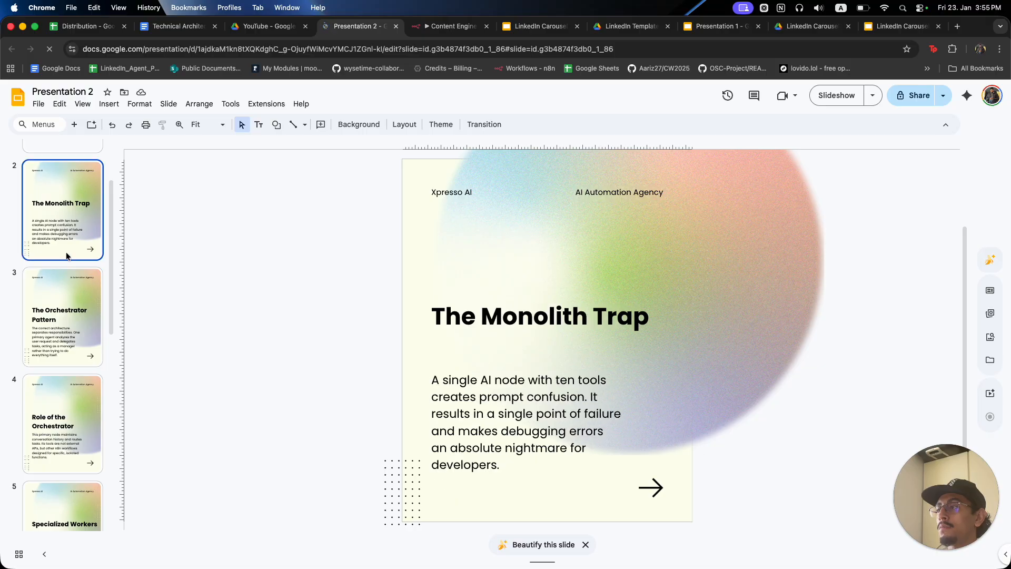
View Preventing Failures, Independent Growth and the closing question, then return to the YouTube folder.
scroll(65, 251, up, 2)
scroll(63, 342, down, 7)
click(63, 378)
scroll(61, 372, down, 5)
click(60, 295)
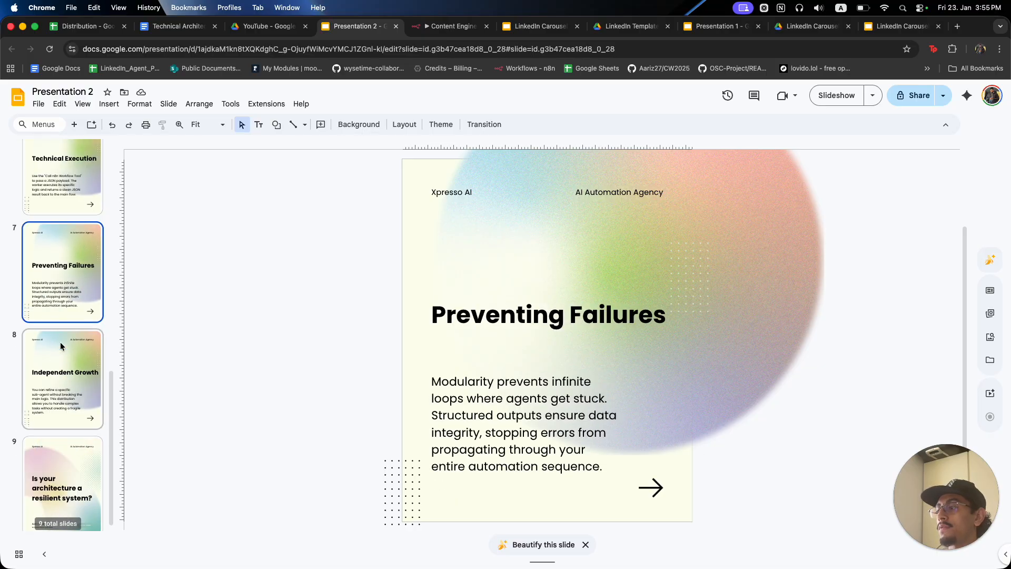
scroll(60, 342, down, 1)
click(62, 365)
click(71, 478)
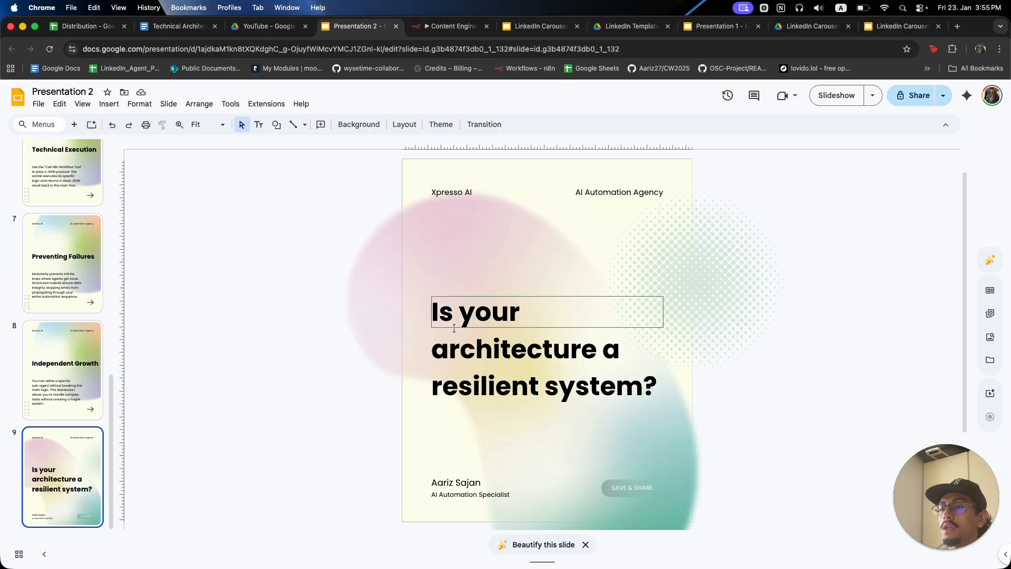
click(263, 26)
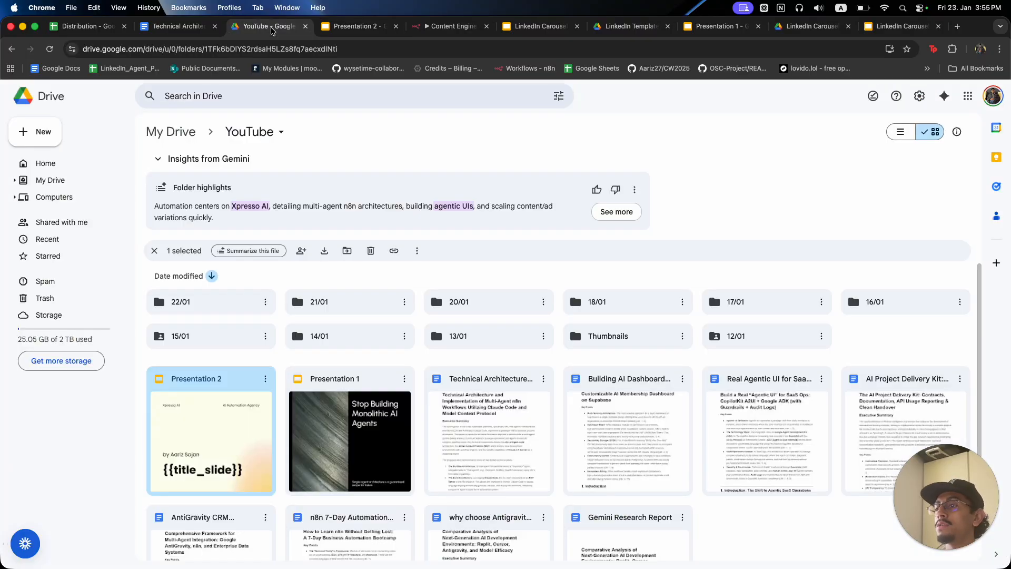
Look over Presentation 1 and LinkedIn Carousel 1 and 2, ending on slide 2 of LinkedIn Template 3.
click(460, 28)
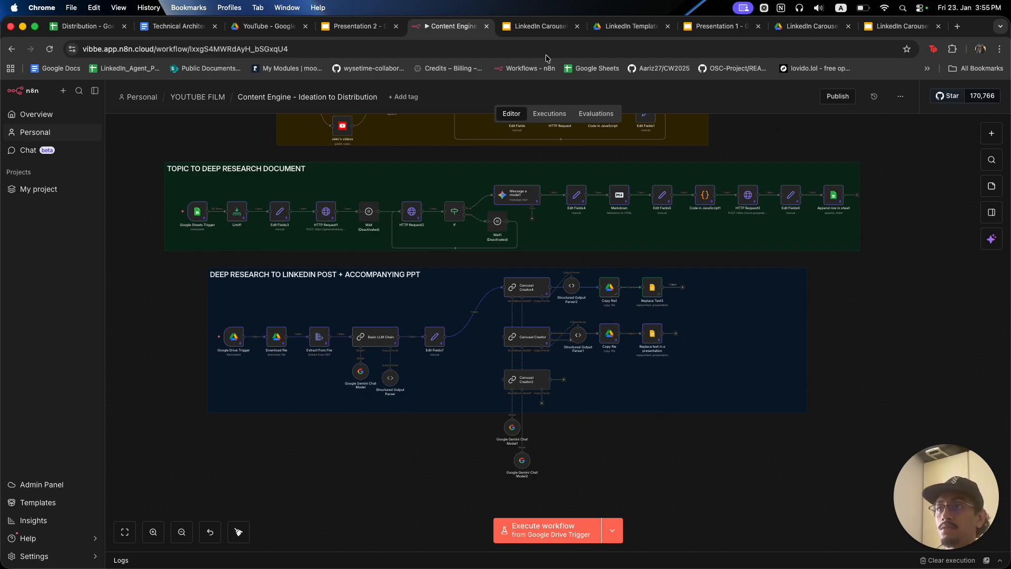
click(694, 27)
click(901, 26)
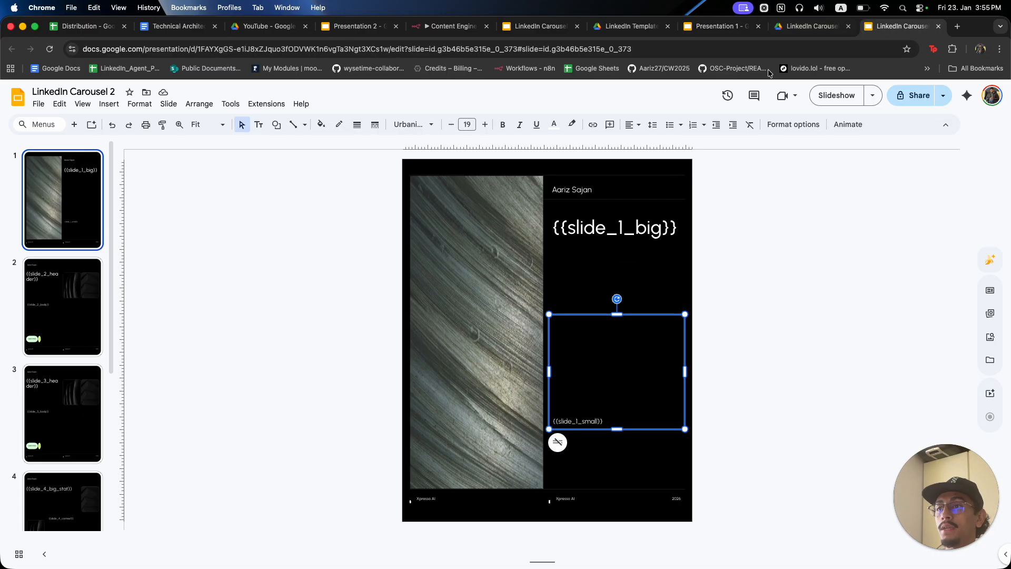
click(796, 25)
click(598, 26)
click(554, 27)
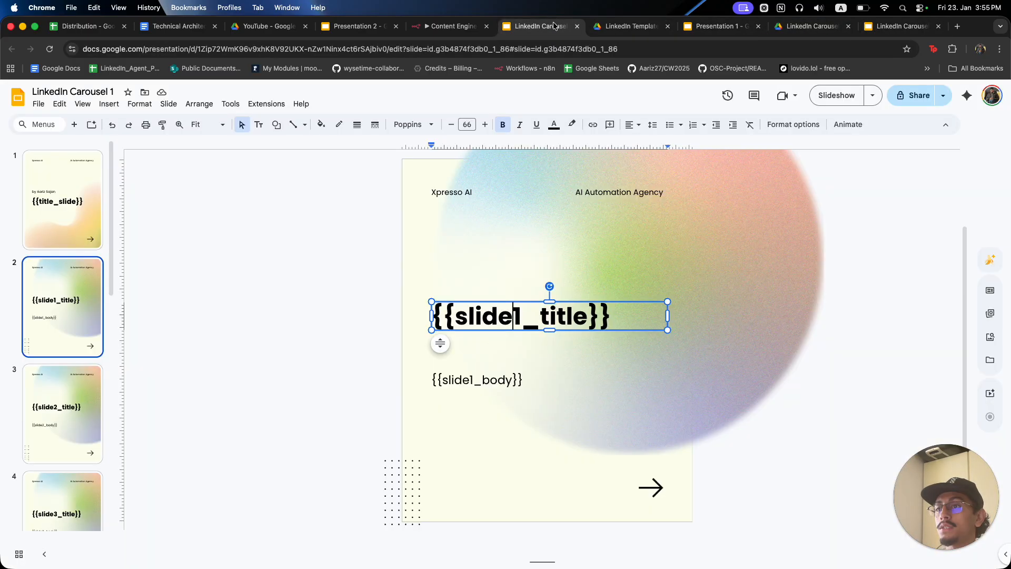
click(627, 26)
click(602, 316)
Page through the LinkedIn Template 3 preview slides, returning to the first slide.
click(603, 318)
click(603, 318)
key(Left)
key(Left)
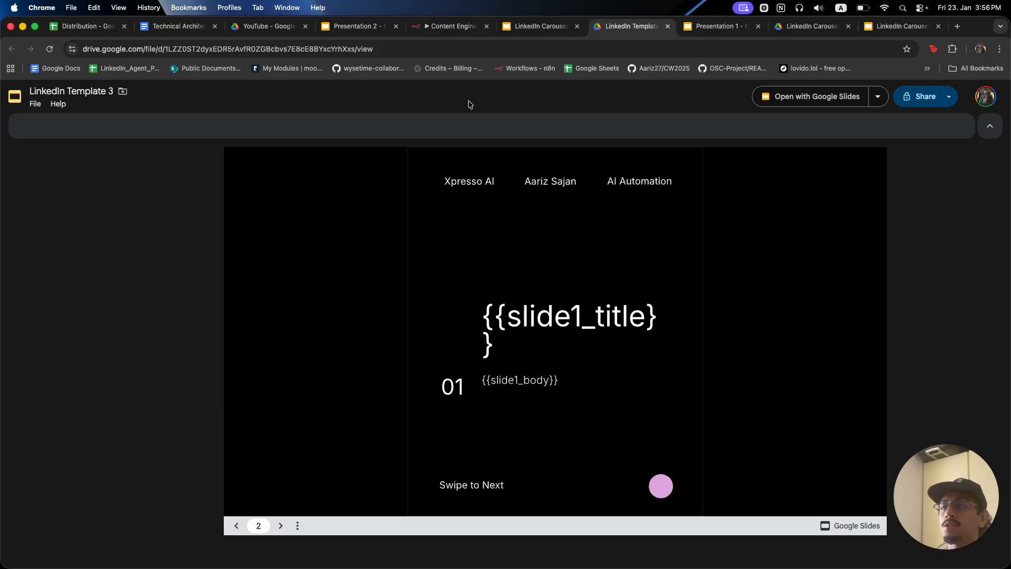
Back in n8n, connect Edit Fields7's output to the Carousel Creator node.
click(358, 26)
click(453, 26)
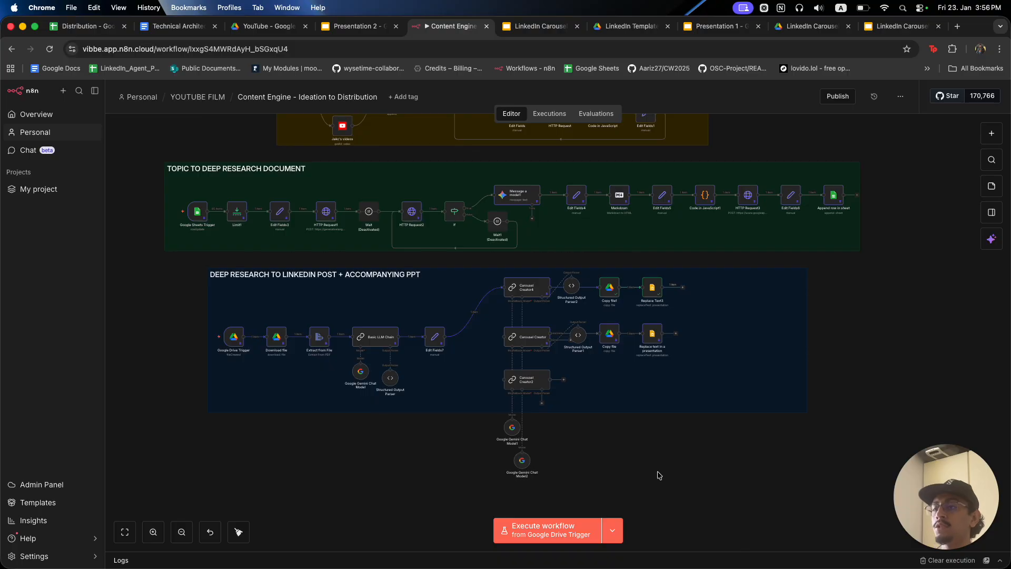
drag(447, 336, 504, 380)
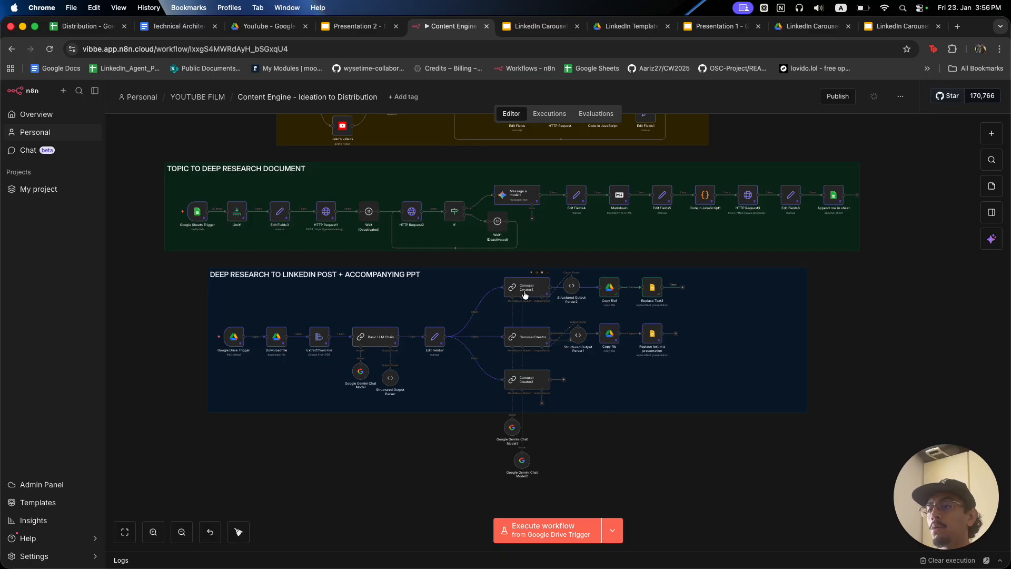
double_click(369, 346)
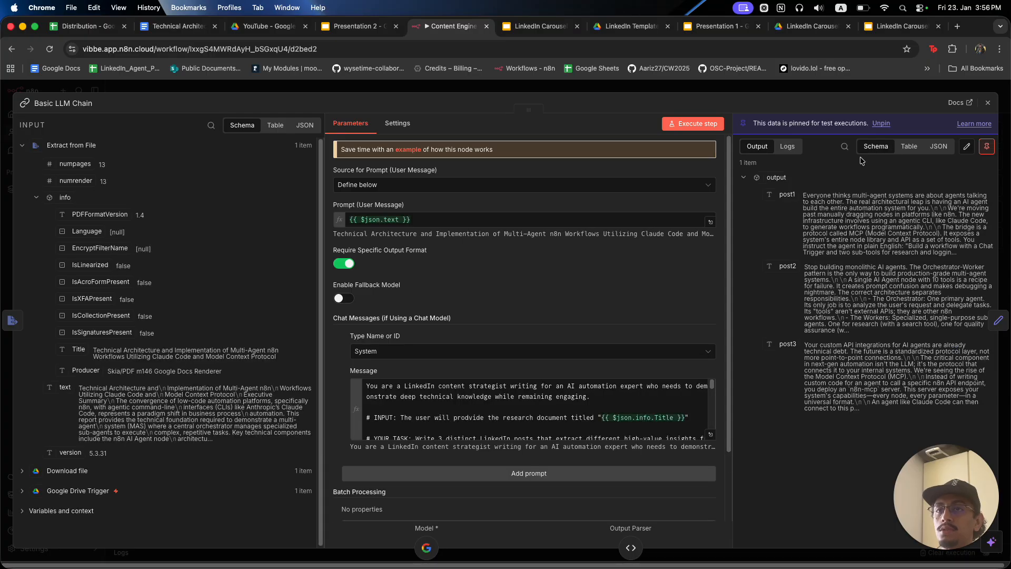
click(909, 146)
drag(765, 199, 895, 357)
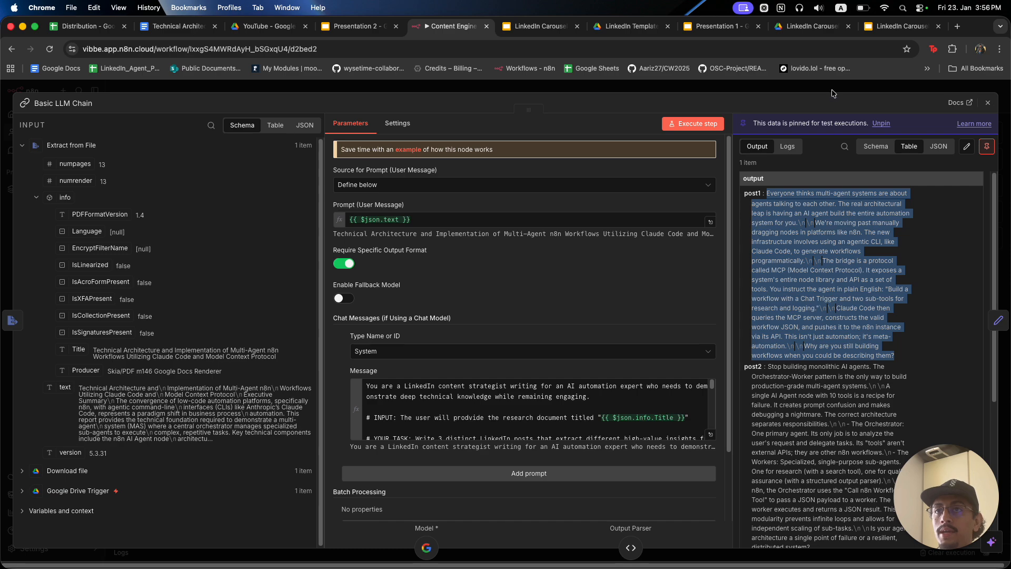
click(826, 85)
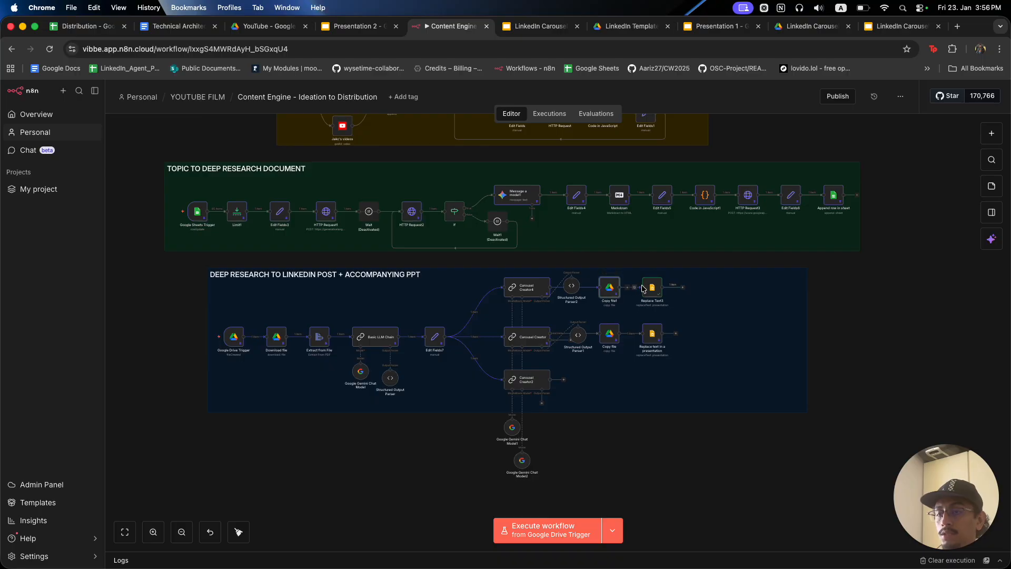
After Replace Text3, search 'drive' and browse the 17 Google Drive actions.
click(685, 290)
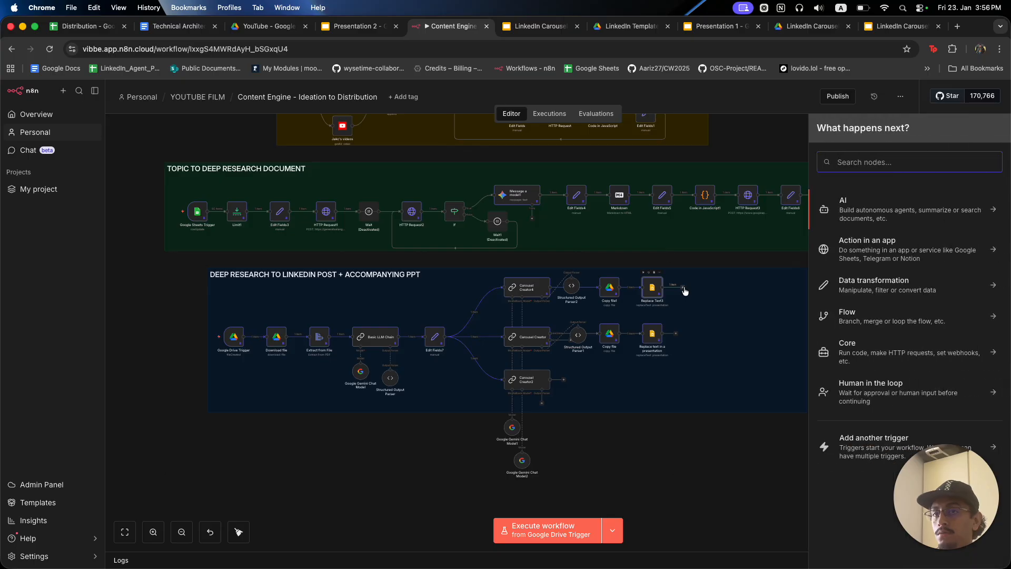
text(drive)
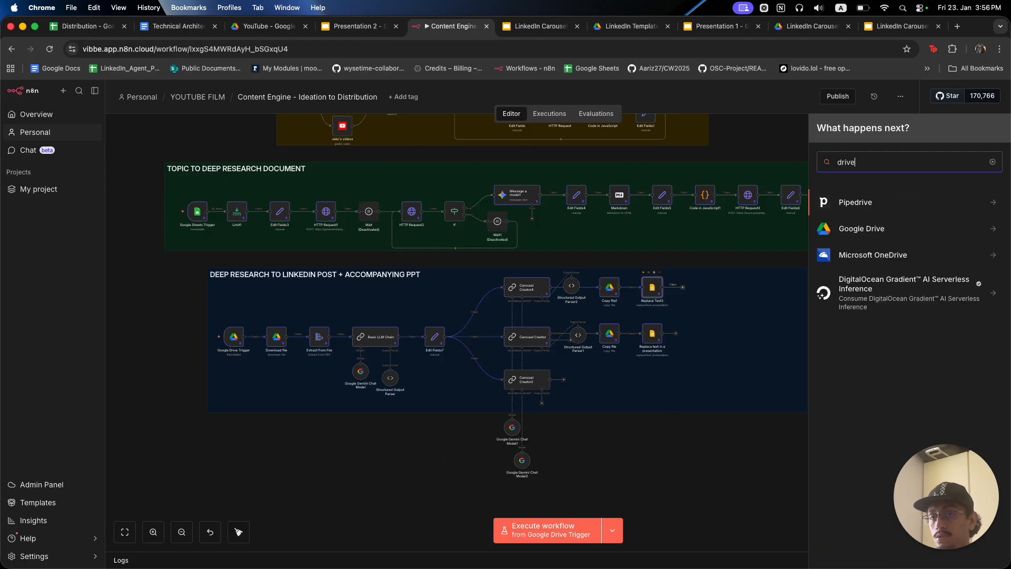
click(870, 239)
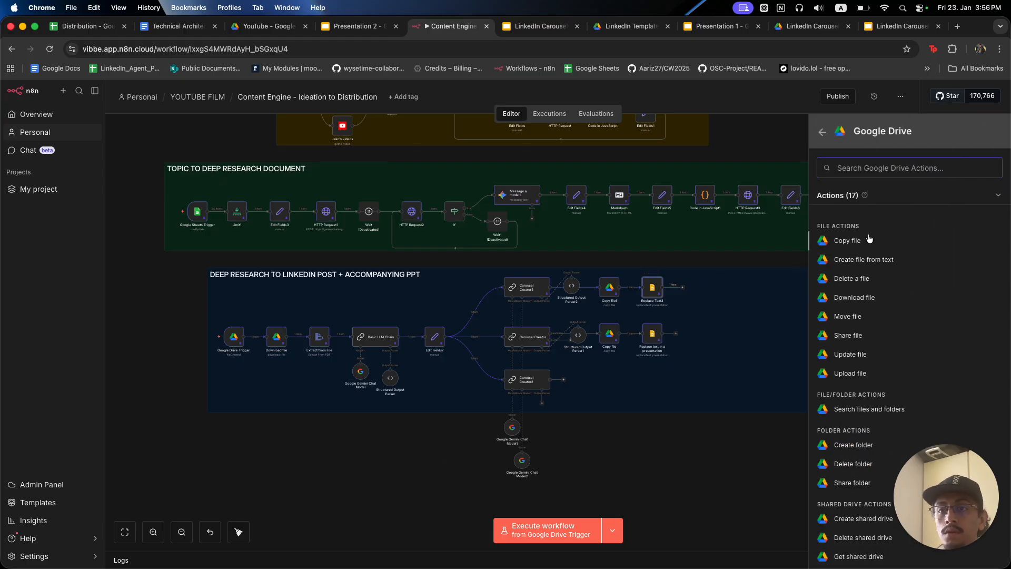
scroll(880, 329, down, 2)
scroll(880, 329, down, 2)
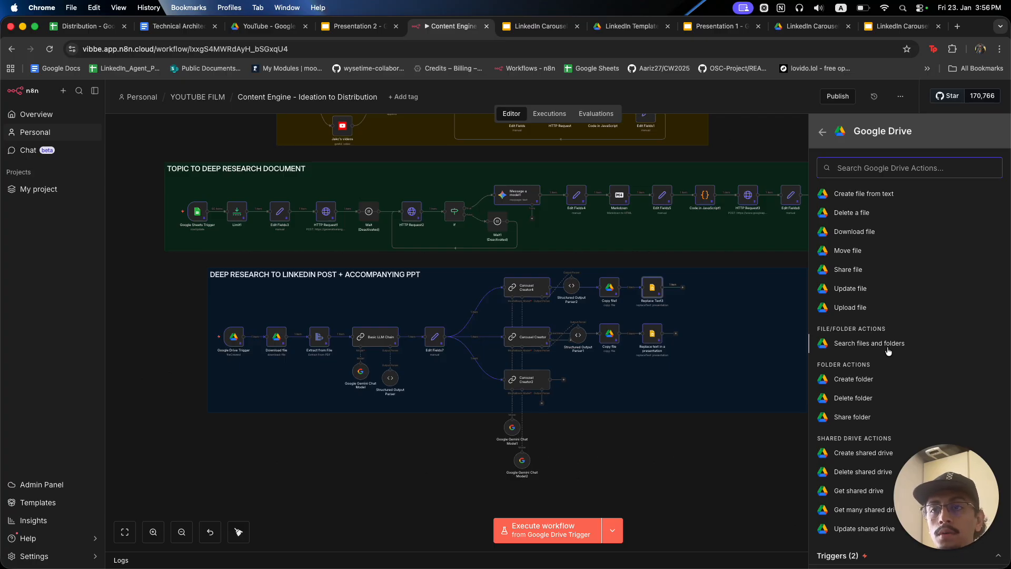
scroll(888, 352, up, 3)
Add a Create file from text step named 'Post 2' with post2 as file content.
click(863, 259)
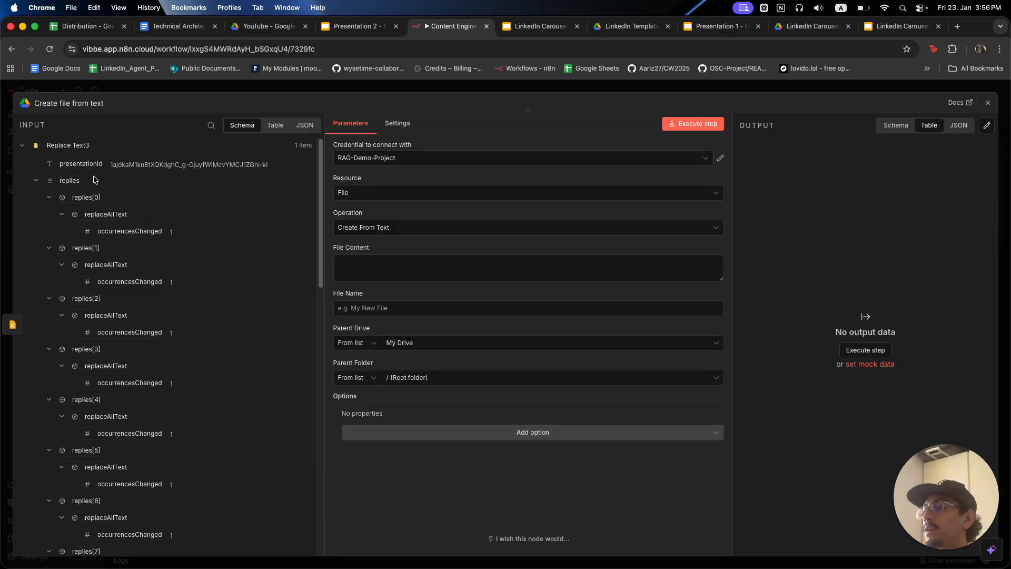
click(403, 313)
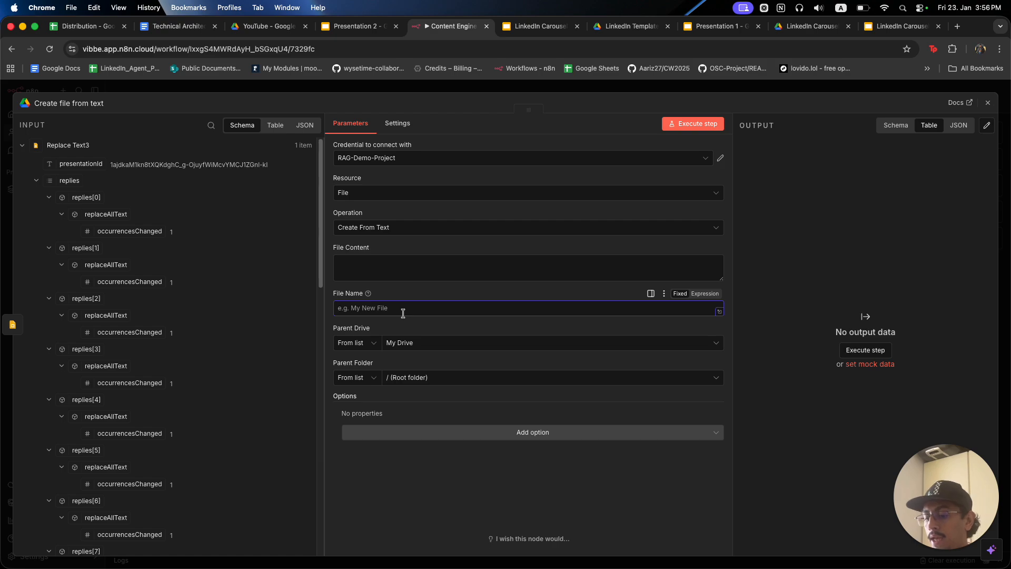
text(Post 2)
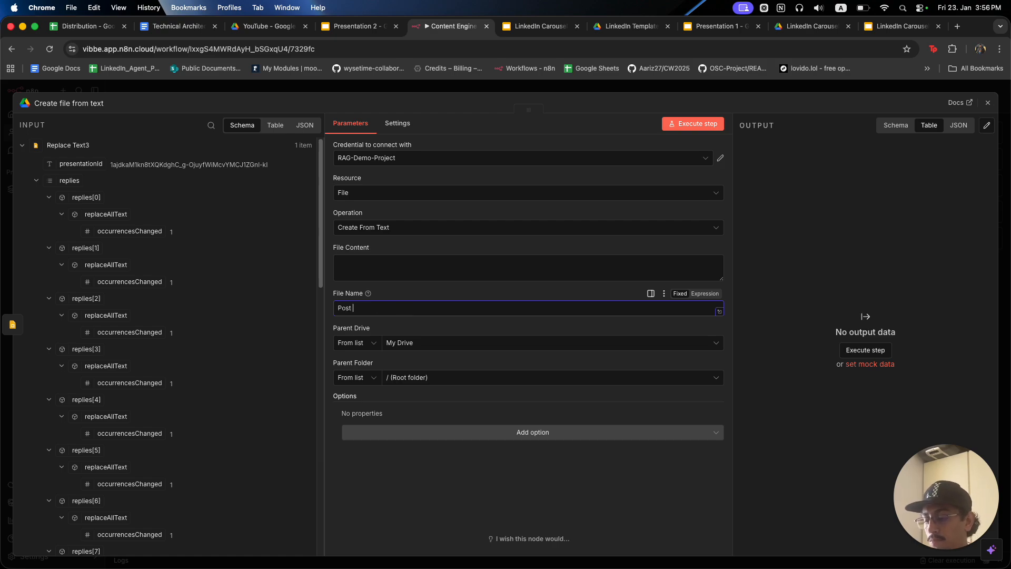
click(22, 146)
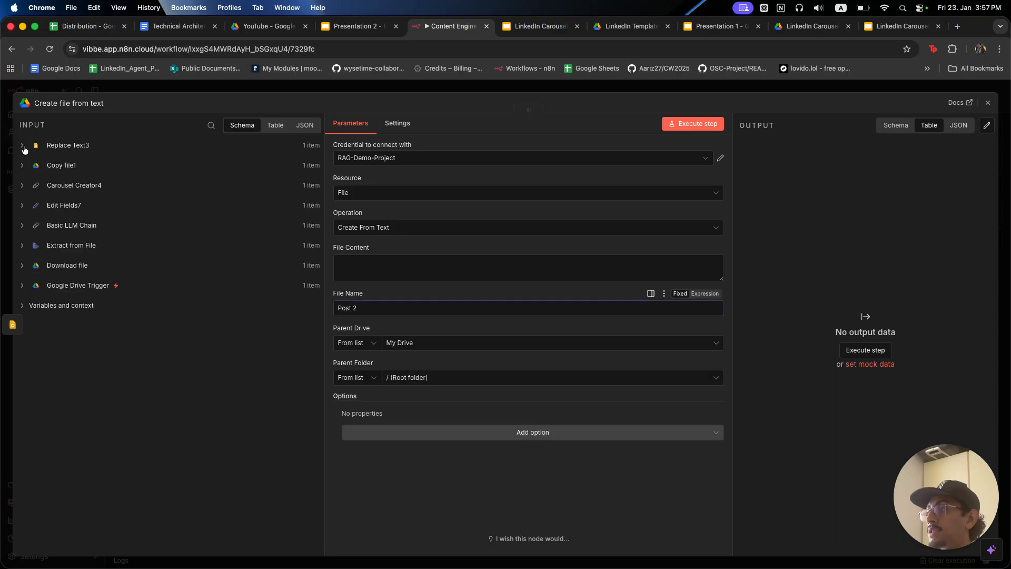
click(22, 225)
drag(81, 326, 368, 261)
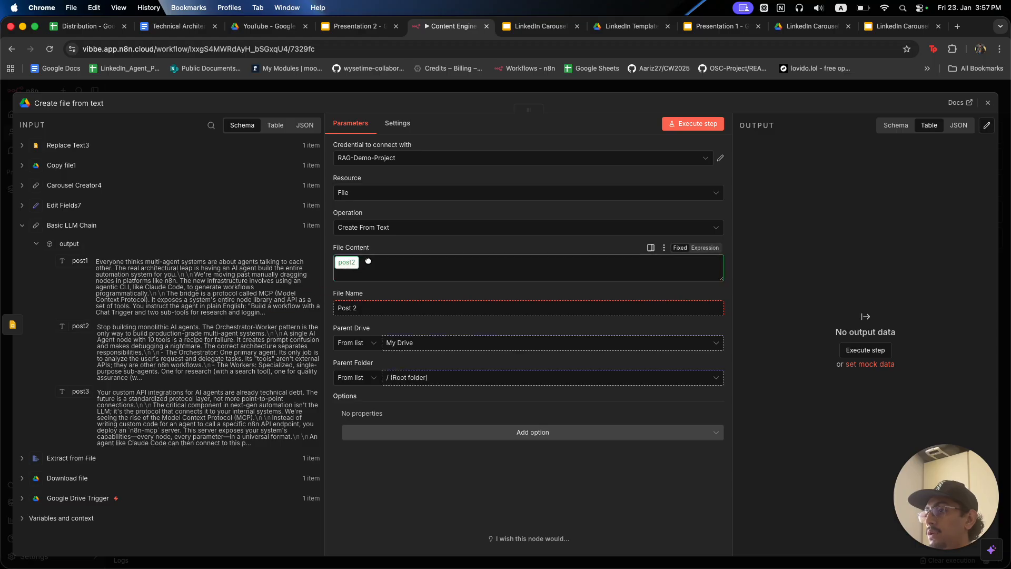
Set the parent folder to YouTube, enable Convert to Google Document, and execute the step.
click(448, 381)
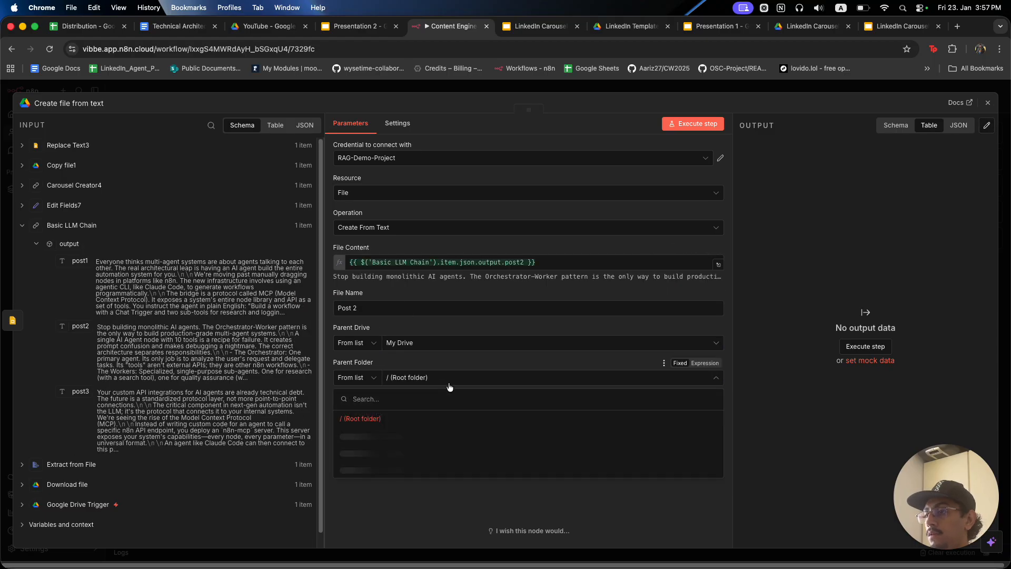
text(YouTybe)
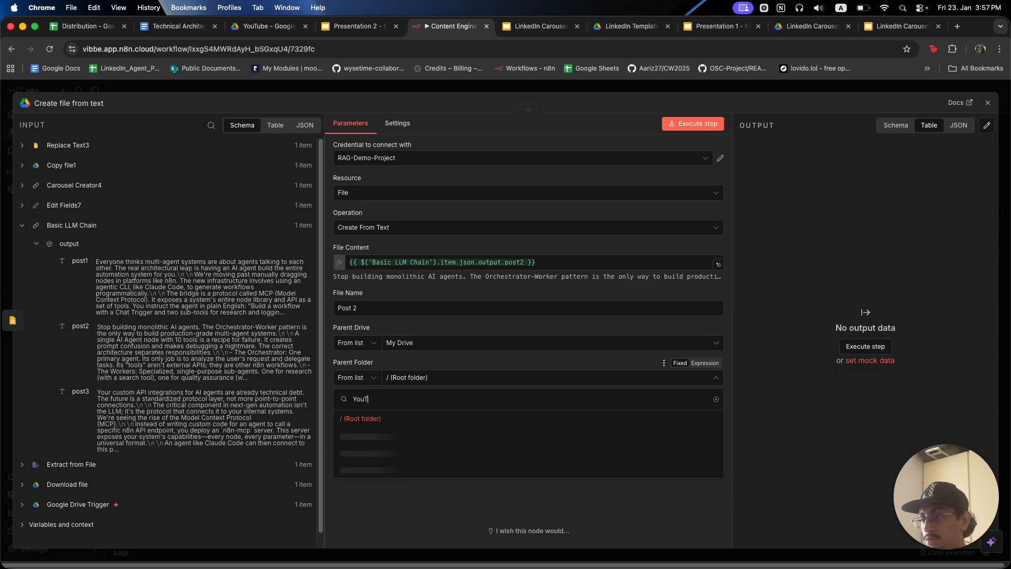
key(BackSpace)
key(BackSpace)
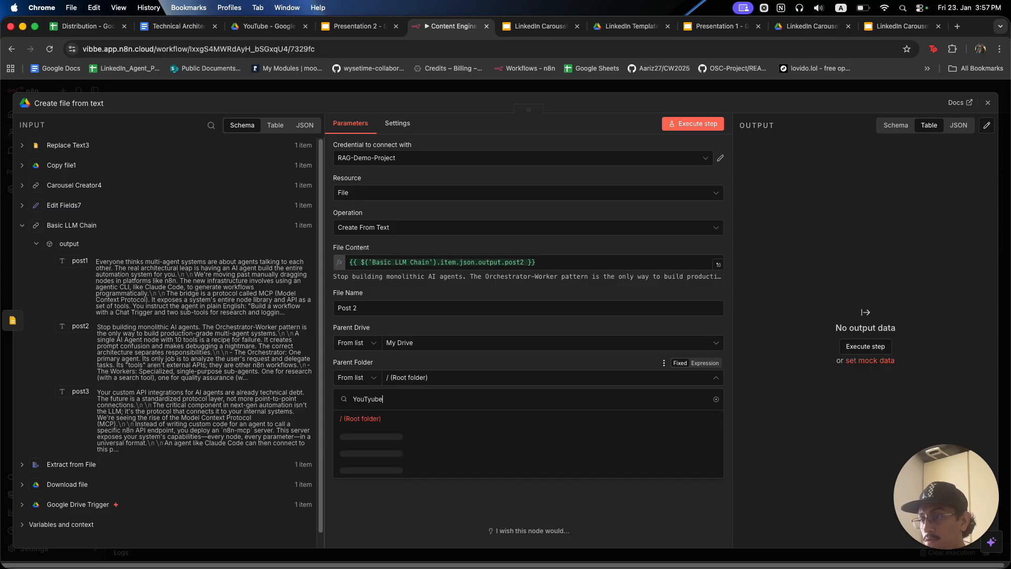
text(ube)
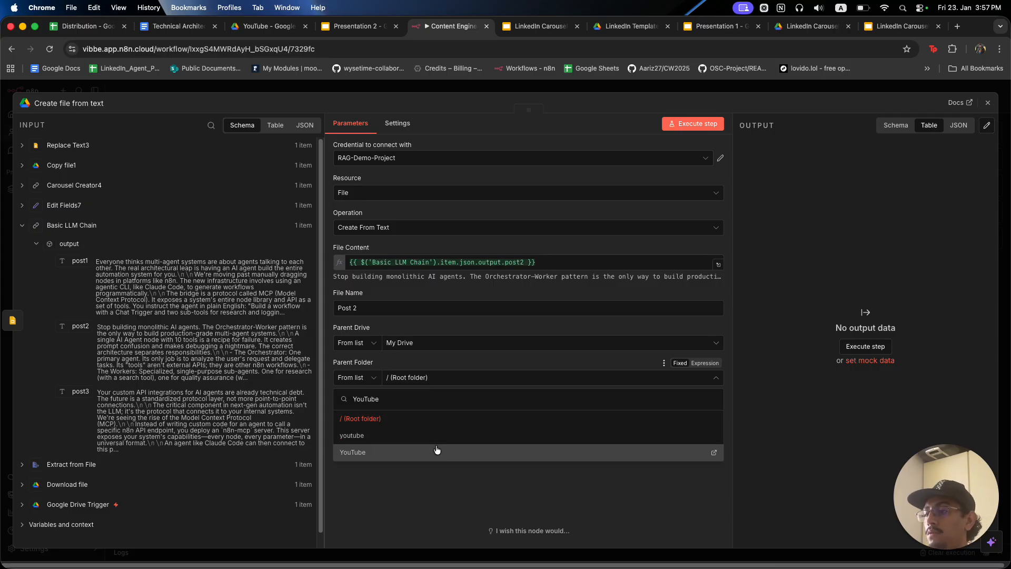
click(437, 450)
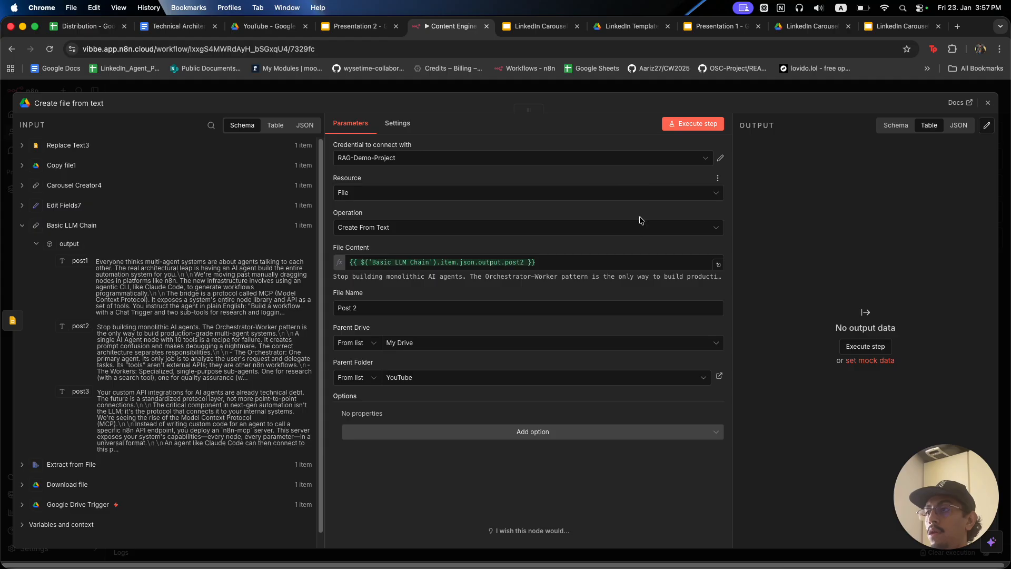
click(614, 435)
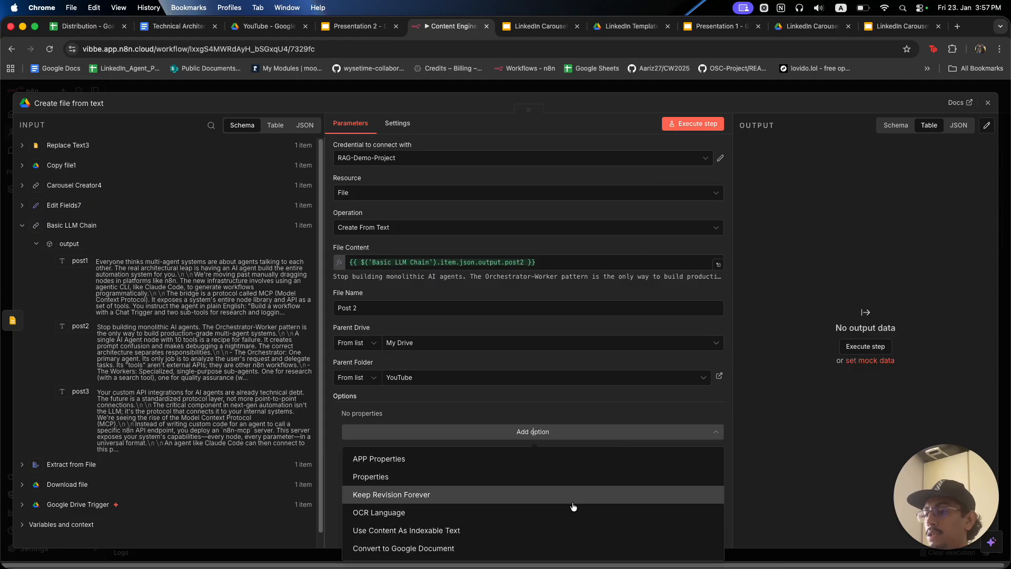
click(550, 546)
click(357, 427)
click(694, 124)
click(697, 89)
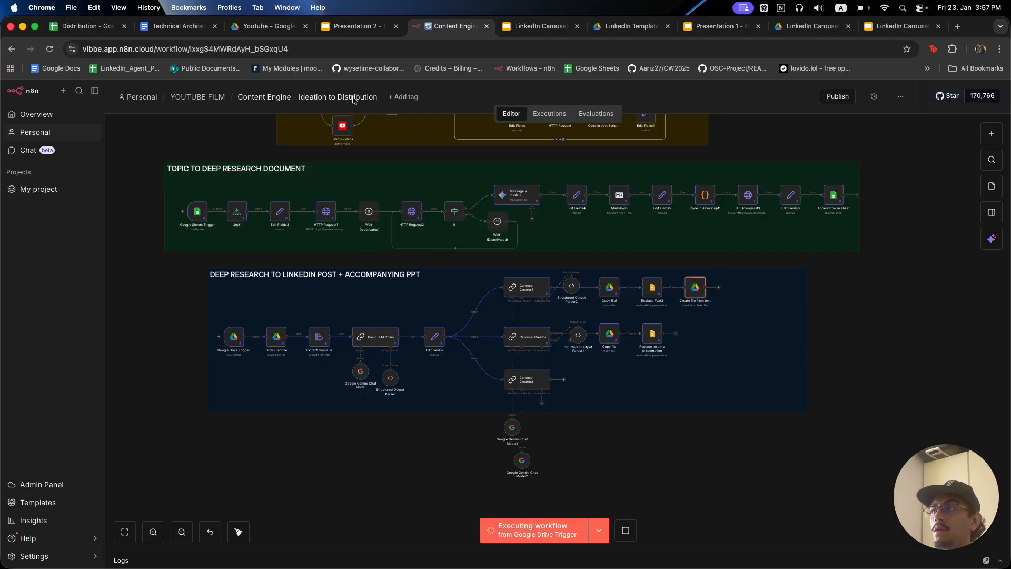
Open the Post 2 doc in the YouTube folder and review its post text.
click(268, 24)
scroll(390, 380, down, 1)
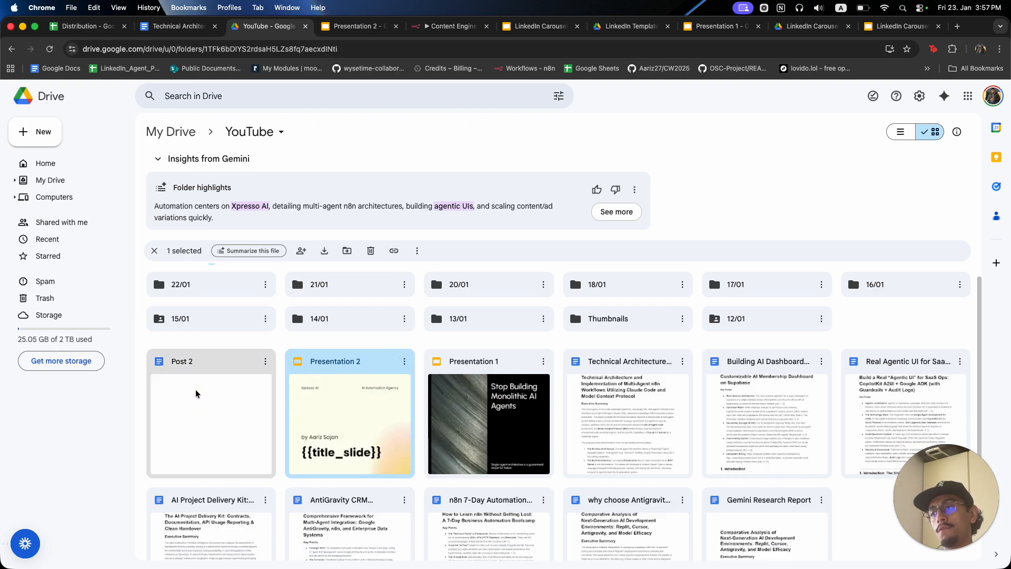
click(396, 26)
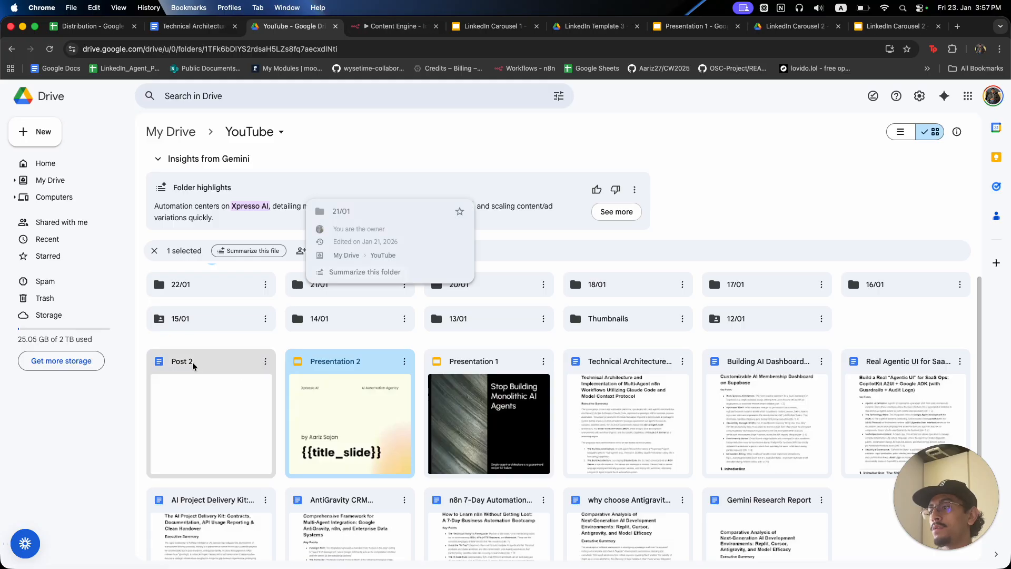
double_click(193, 363)
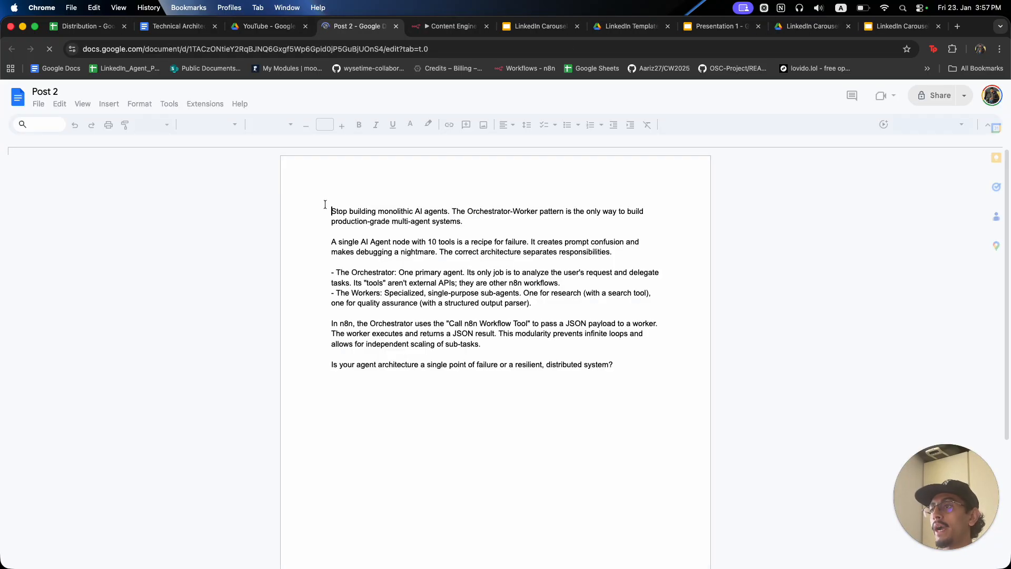
drag(327, 206, 625, 377)
click(392, 251)
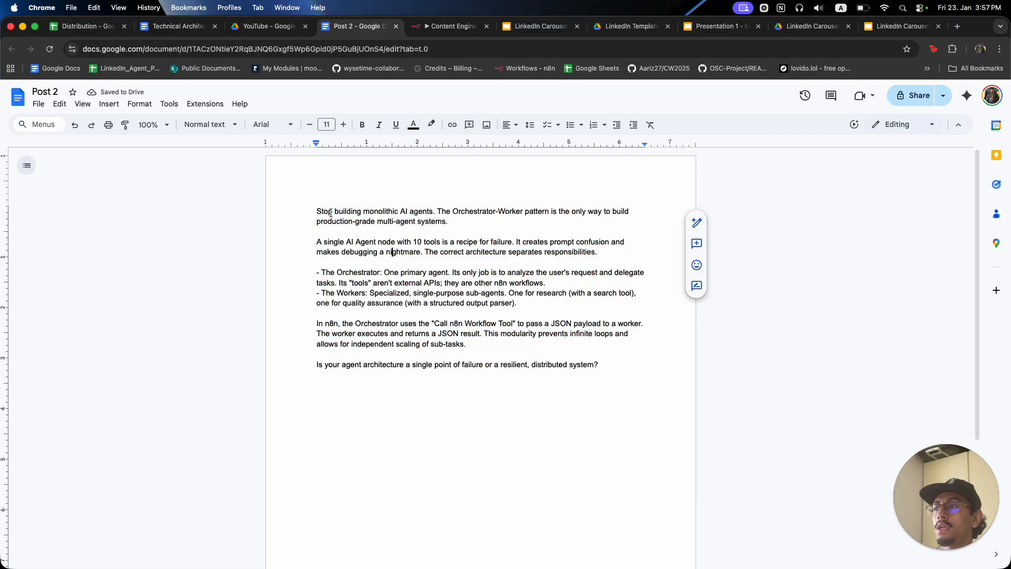
triple_click(336, 218)
click(299, 28)
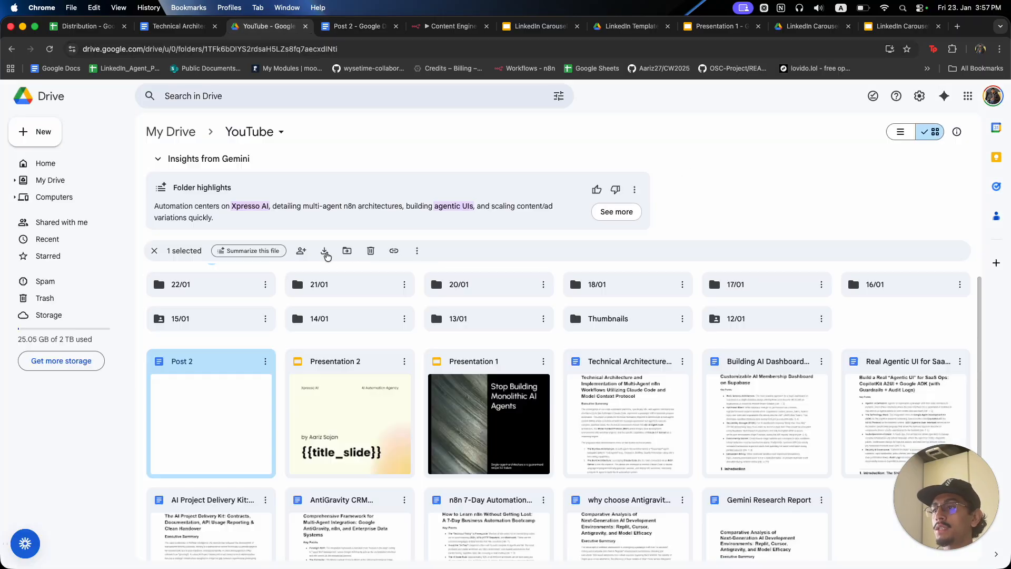
Check Presentation 2's filled slides through Technical Execution, then return to the Content Engine workflow.
double_click(334, 363)
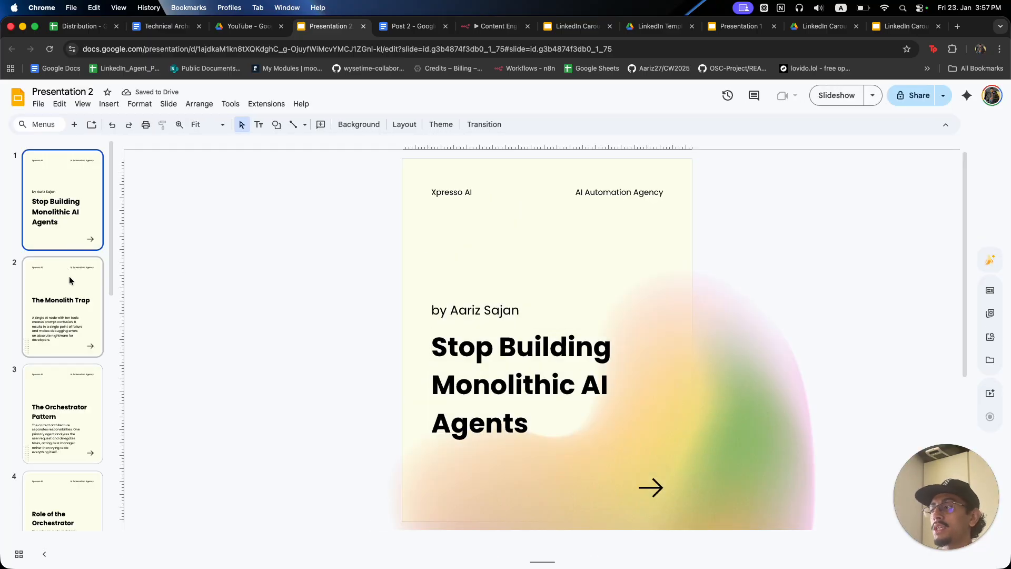
click(70, 284)
click(66, 418)
scroll(61, 369, down, 2)
click(65, 375)
scroll(63, 359, down, 4)
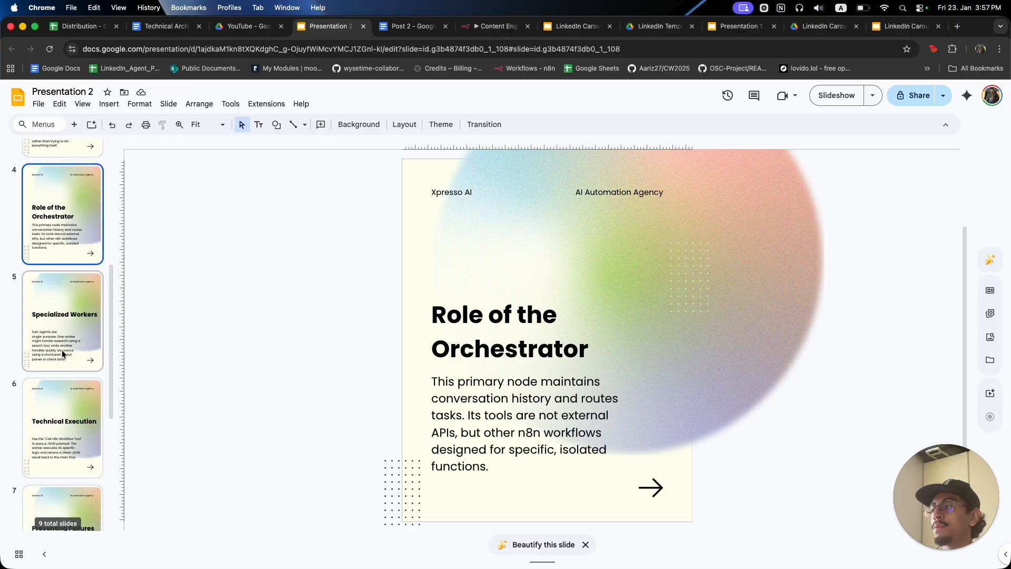
click(63, 392)
click(243, 26)
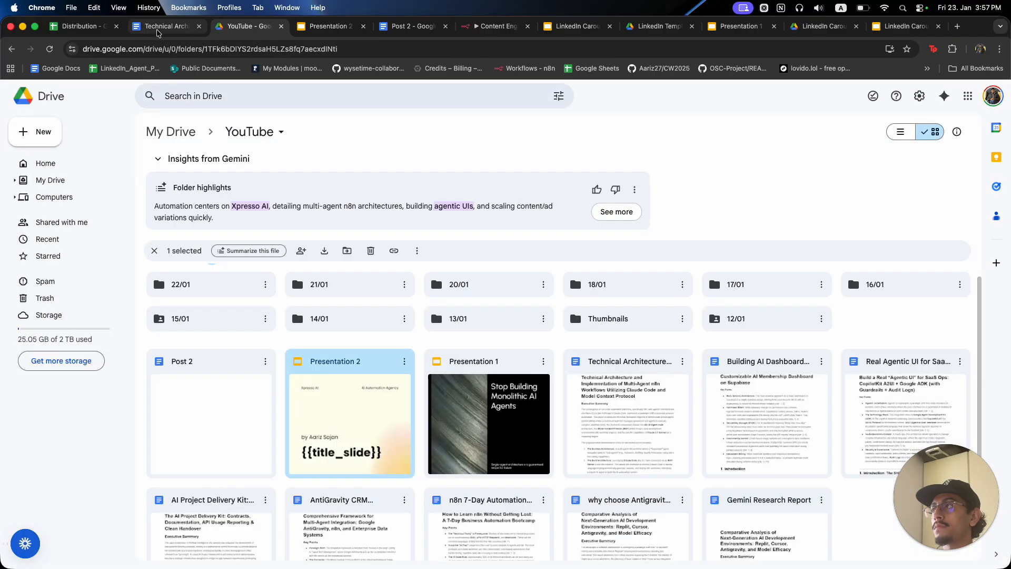
click(478, 27)
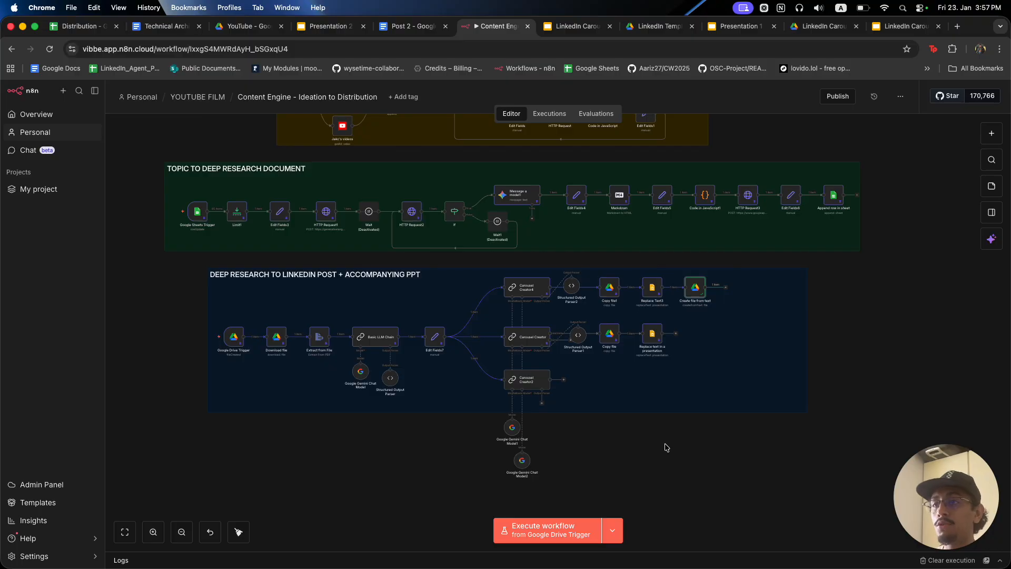
Select the YOUTUBE VIDEO IDEAS and TOPIC TO DEEP RESEARCH DOCUMENT sections on the canvas.
scroll(665, 448, up, 5)
drag(704, 260, 757, 264)
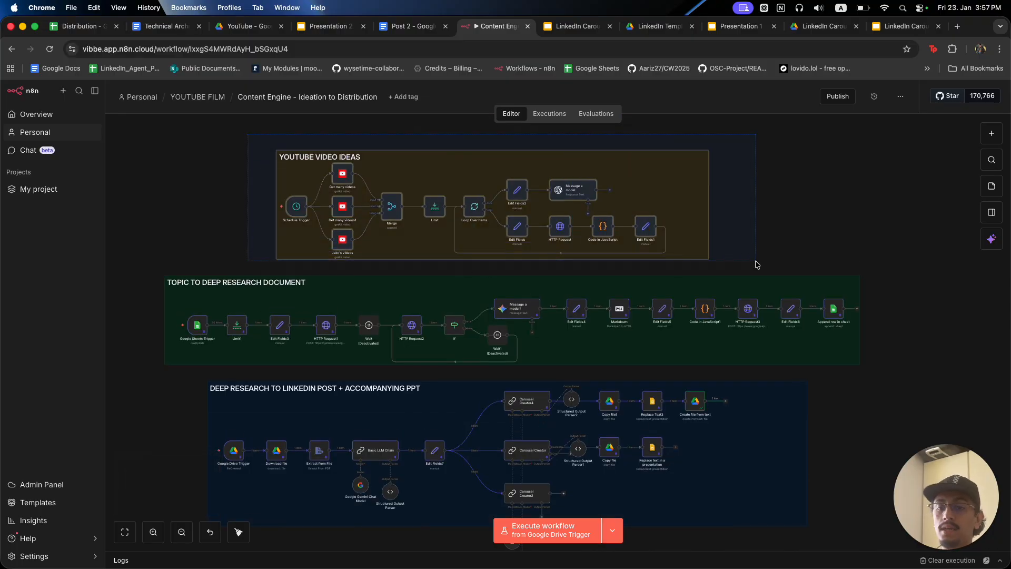
click(799, 229)
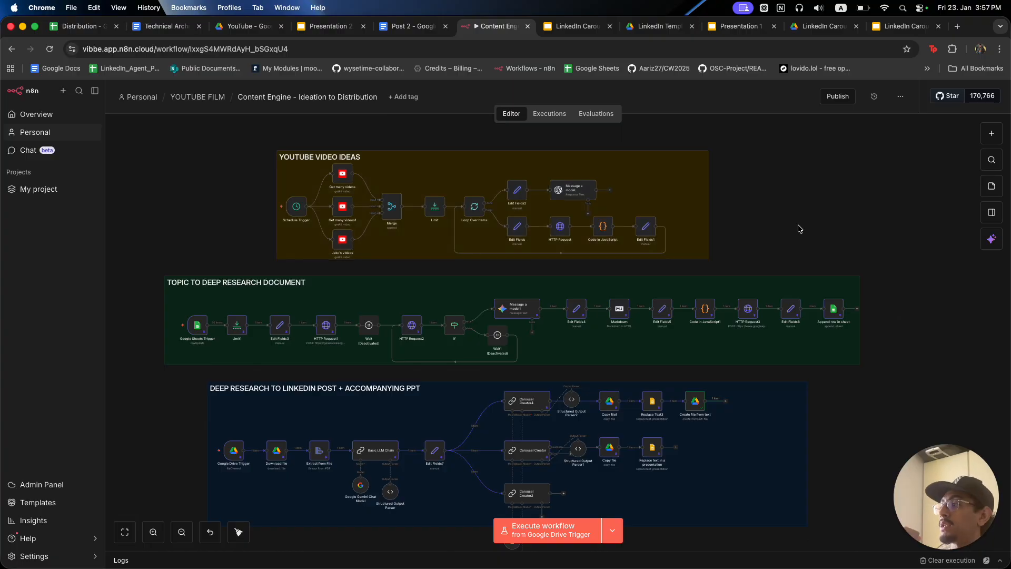
scroll(894, 348, down, 1)
drag(455, 345, 158, 264)
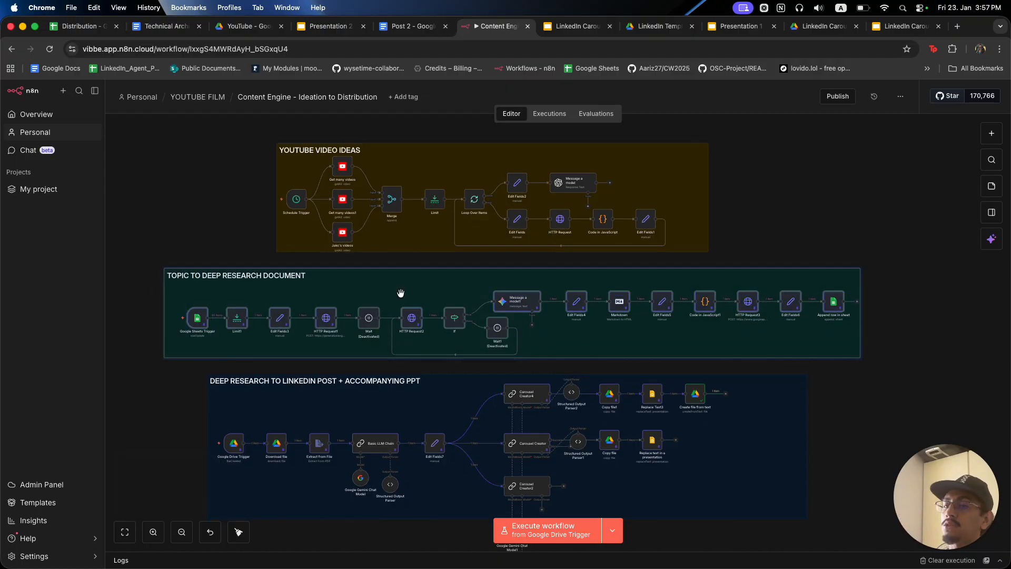
scroll(862, 445, down, 5)
drag(858, 498, 210, 327)
click(937, 359)
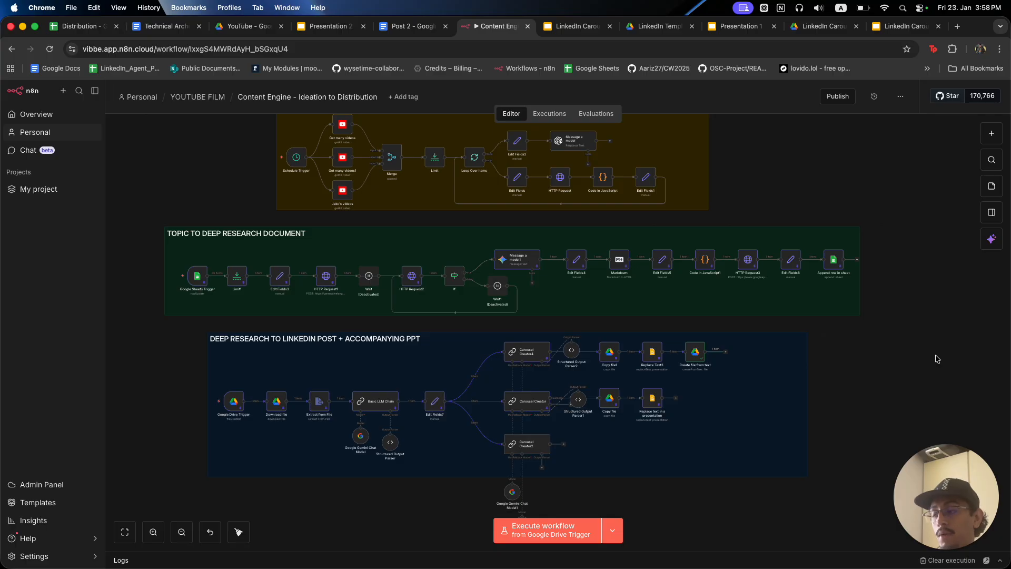
Pull the Distribution Content Engine tab into this window, then return to YOUTUBE FILM.
drag(346, 2, 475, 31)
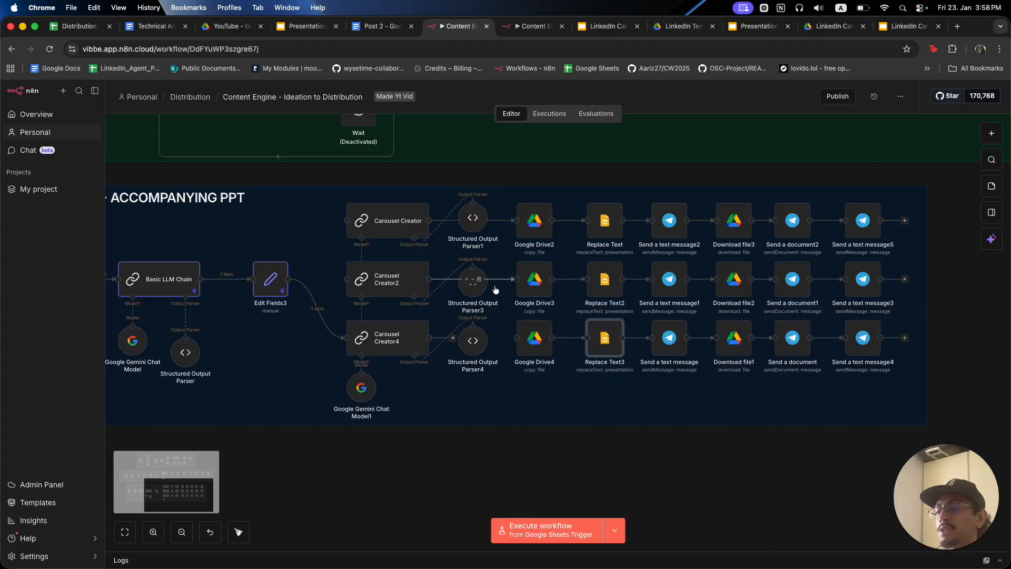
scroll(495, 358, down, 5)
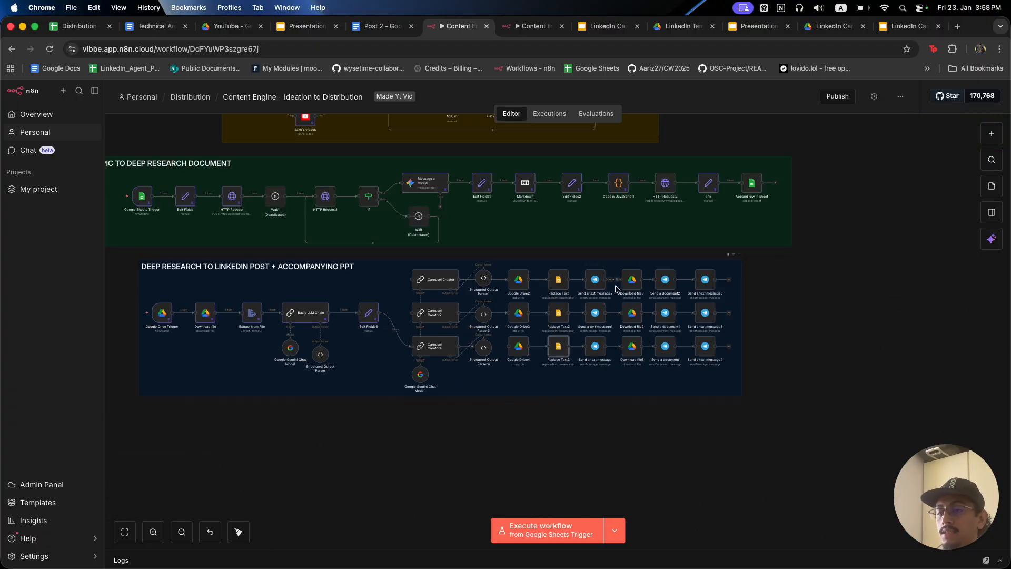
scroll(632, 288, up, 5)
scroll(778, 487, down, 5)
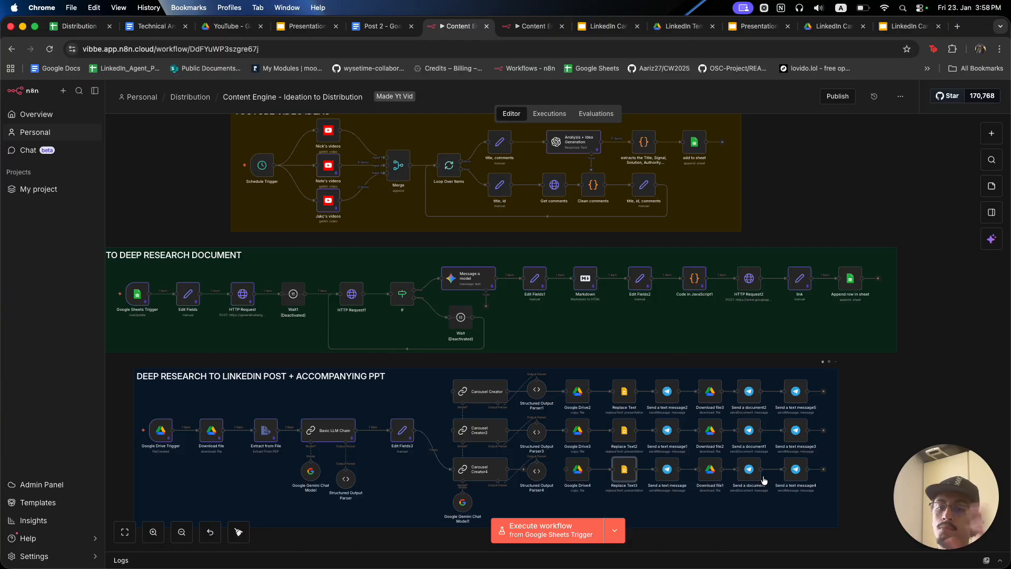
click(543, 25)
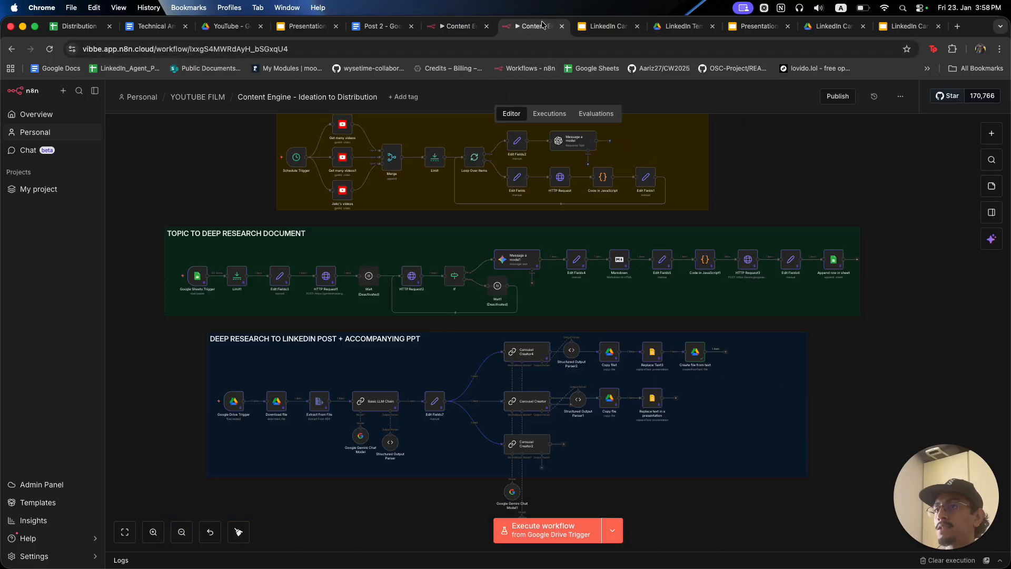